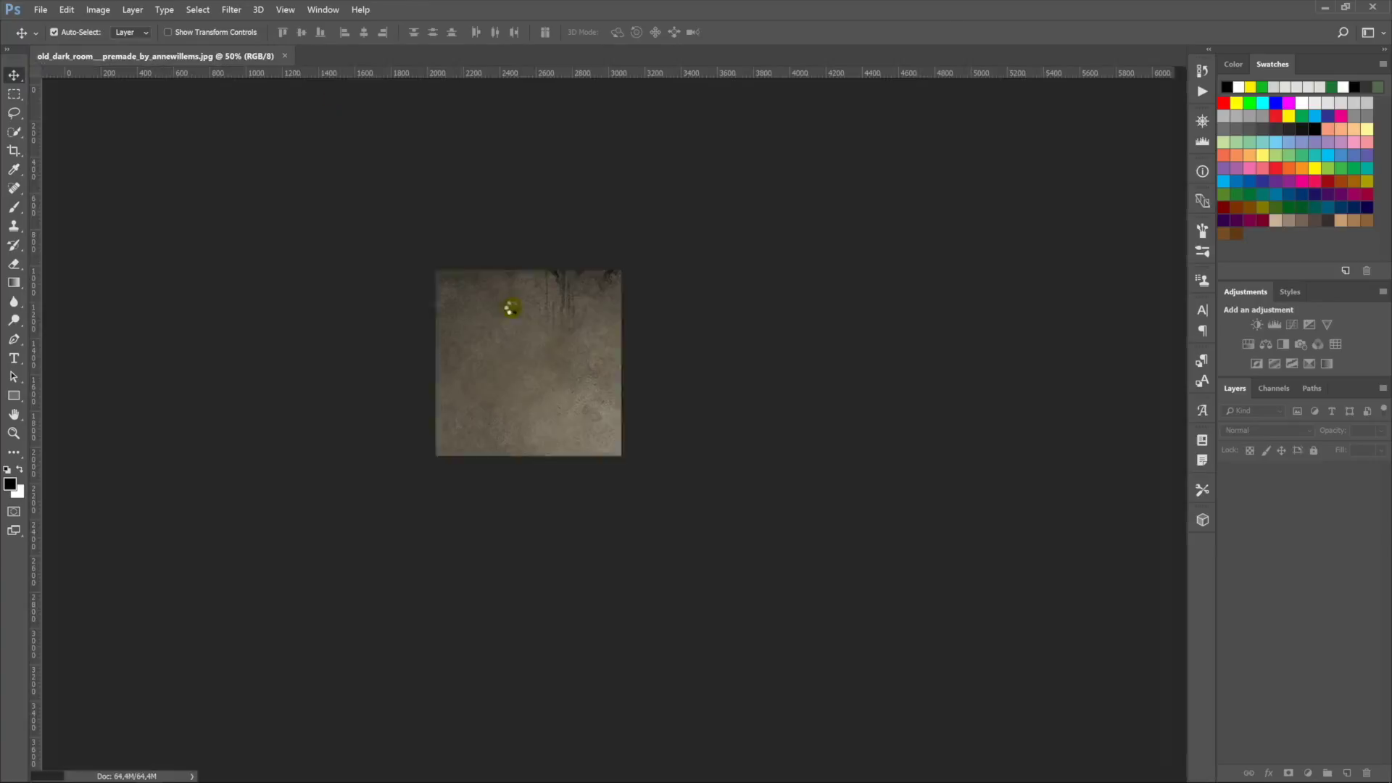
Step: Convert the locked Background into an editable layer named 'room'
{"action": "double_click", "coordinate": [1303, 472]}
{"action": "type", "text": "room"}
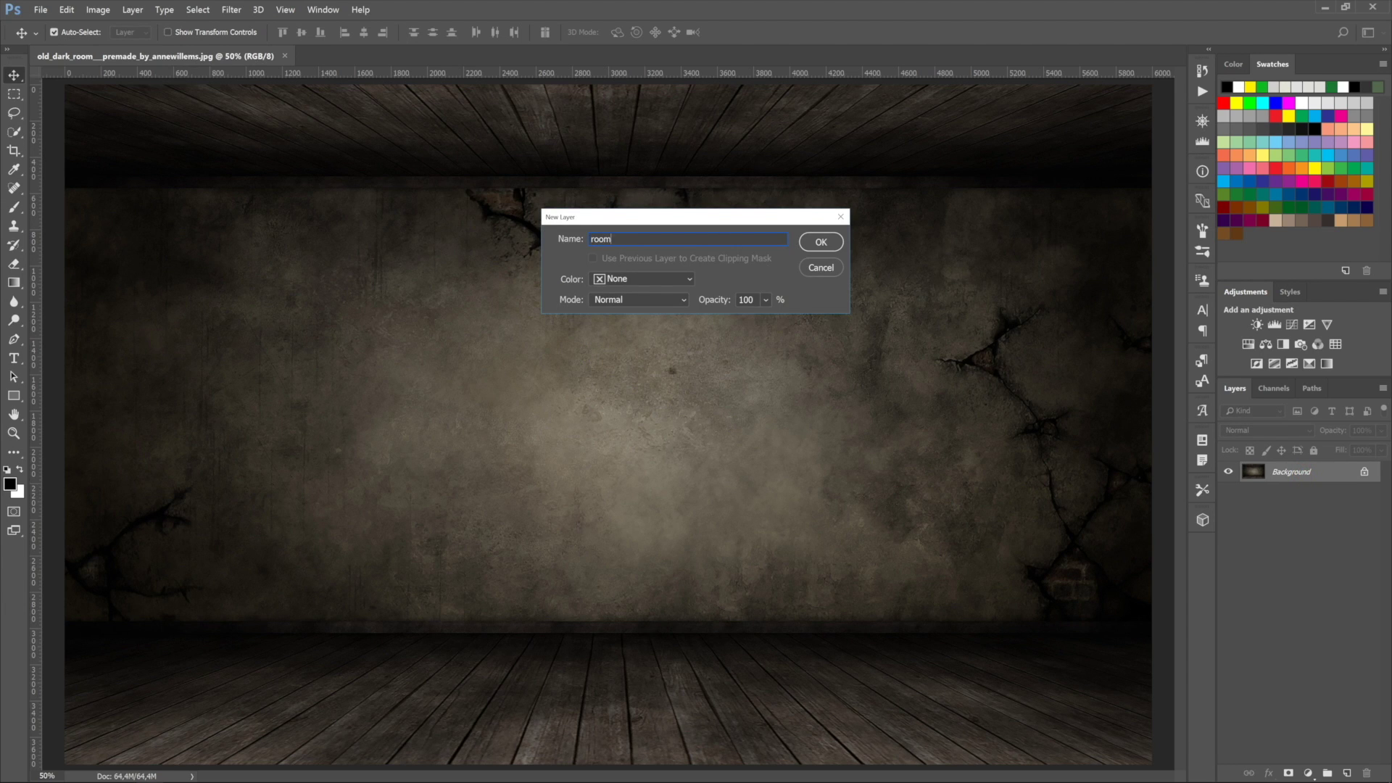
{"action": "key", "text": "Return"}
Step: Bring the lamp image into the room, shrink it to about 37%, and hang it at the ceiling
{"action": "right_click", "coordinate": [574, 52]}
{"action": "left_click", "coordinate": [611, 99]}
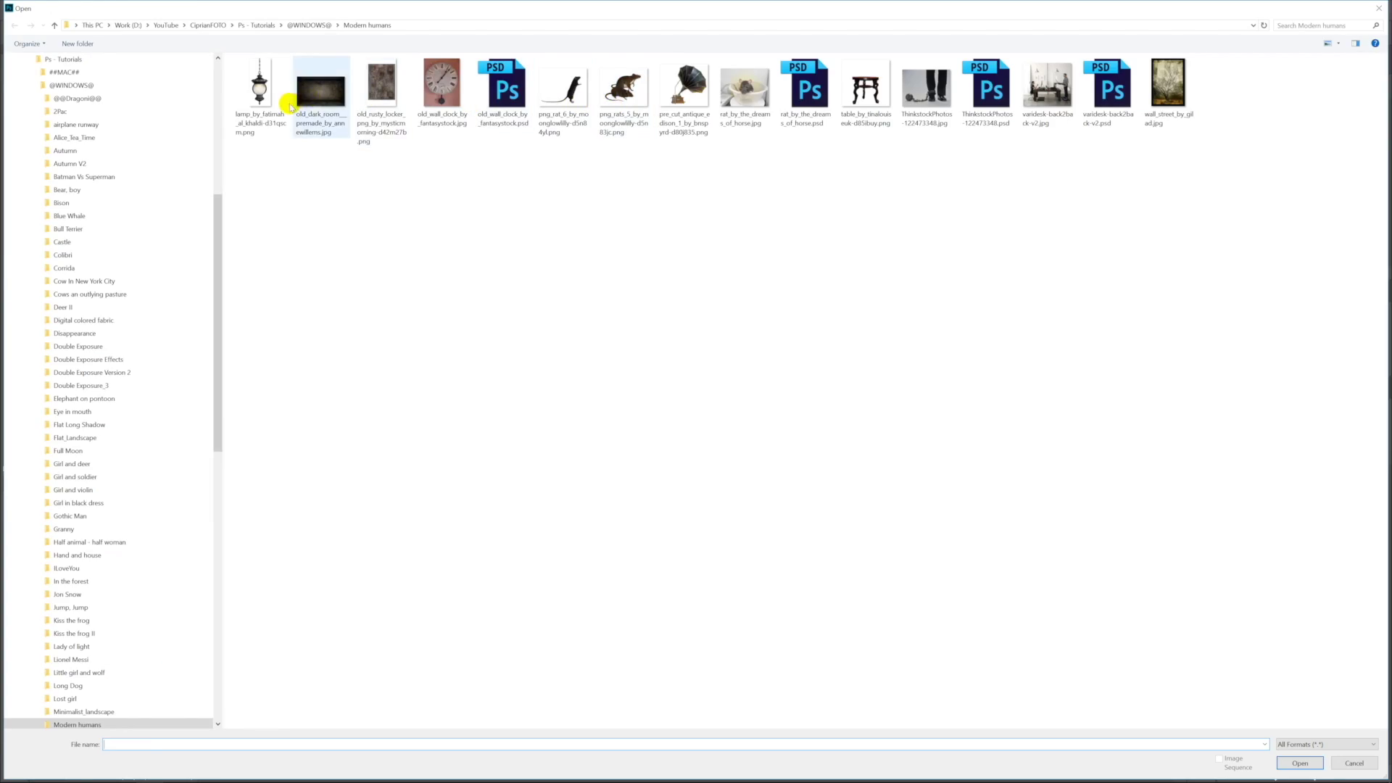
{"action": "double_click", "coordinate": [309, 95]}
{"action": "left_click_drag", "start_coordinate": [540, 373], "coordinate": [540, 341]}
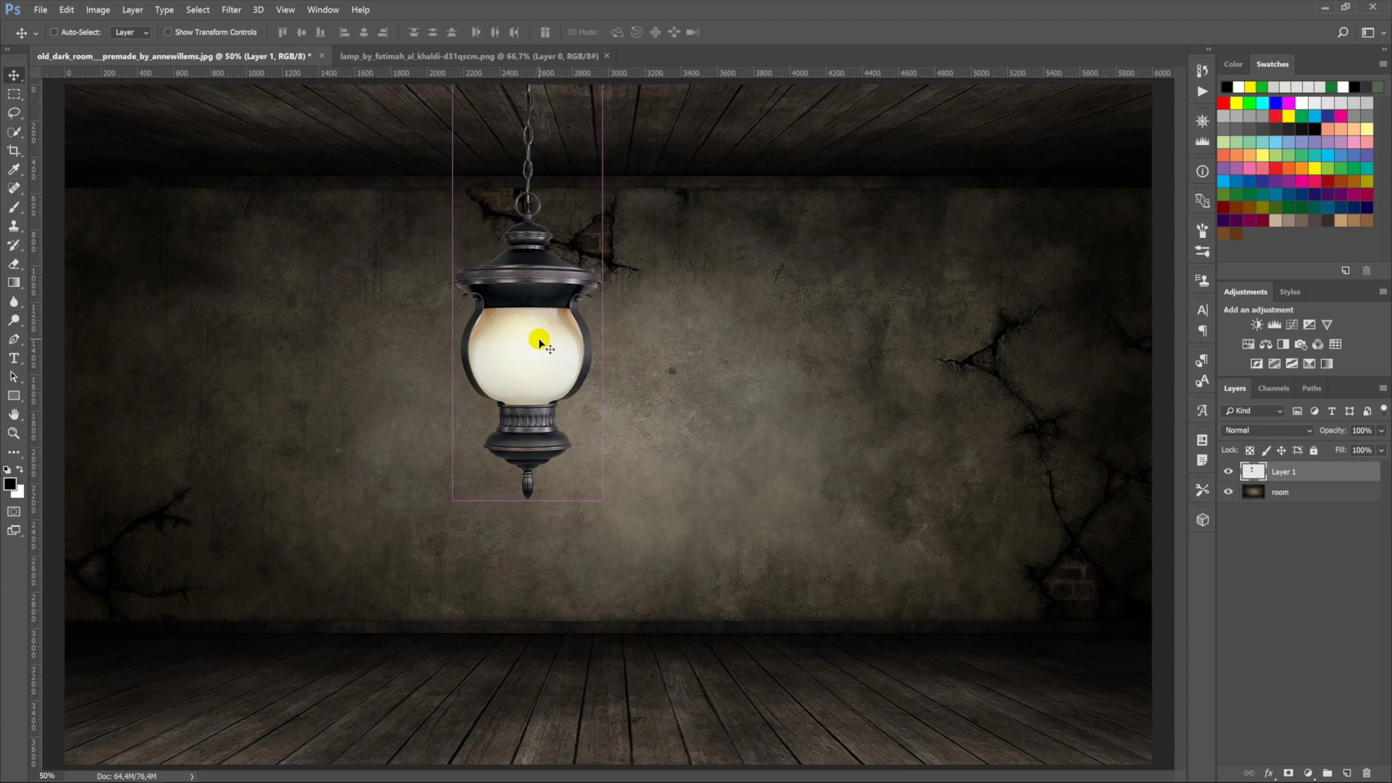
{"action": "key", "text": "ctrl+t"}
{"action": "left_click_drag", "start_coordinate": [600, 497], "coordinate": [537, 377]}
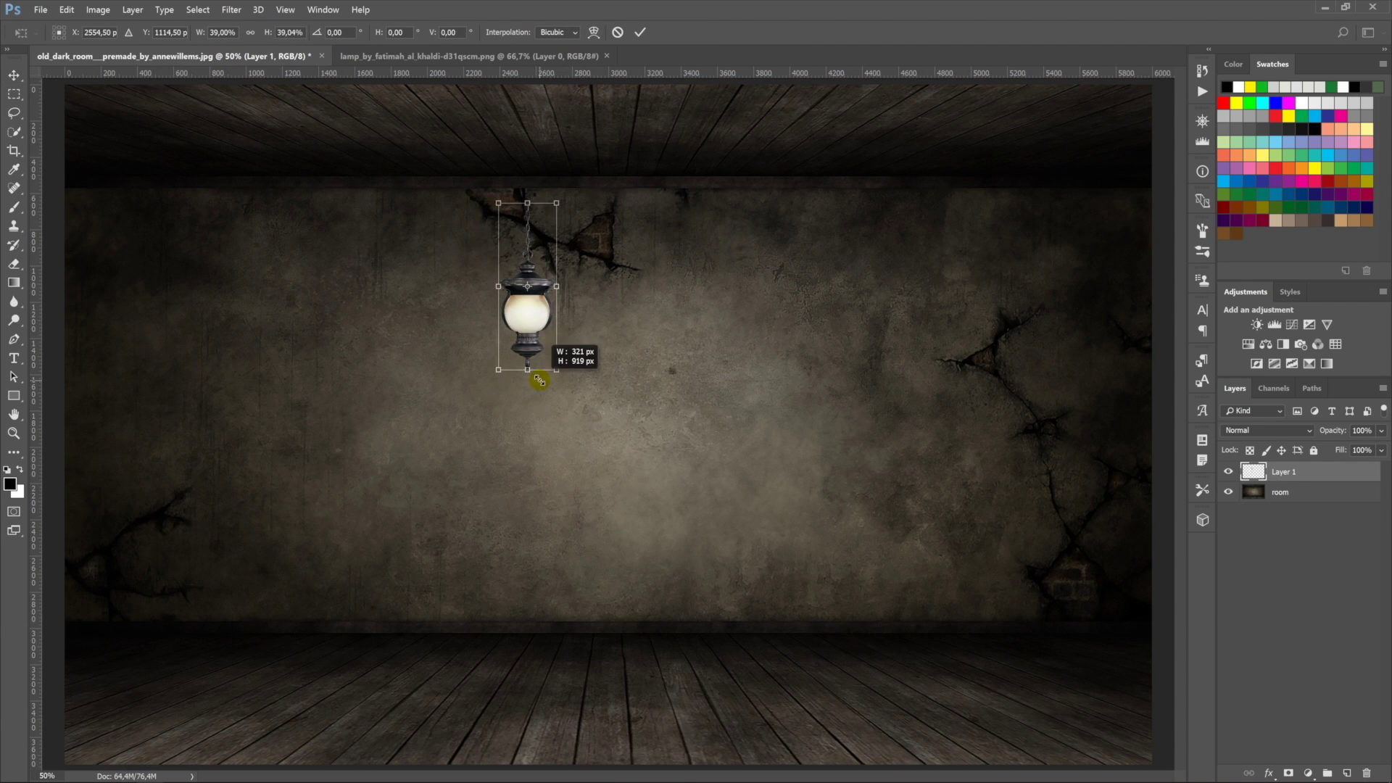
{"action": "key", "text": "Return"}
{"action": "left_click_drag", "start_coordinate": [527, 312], "coordinate": [608, 185]}
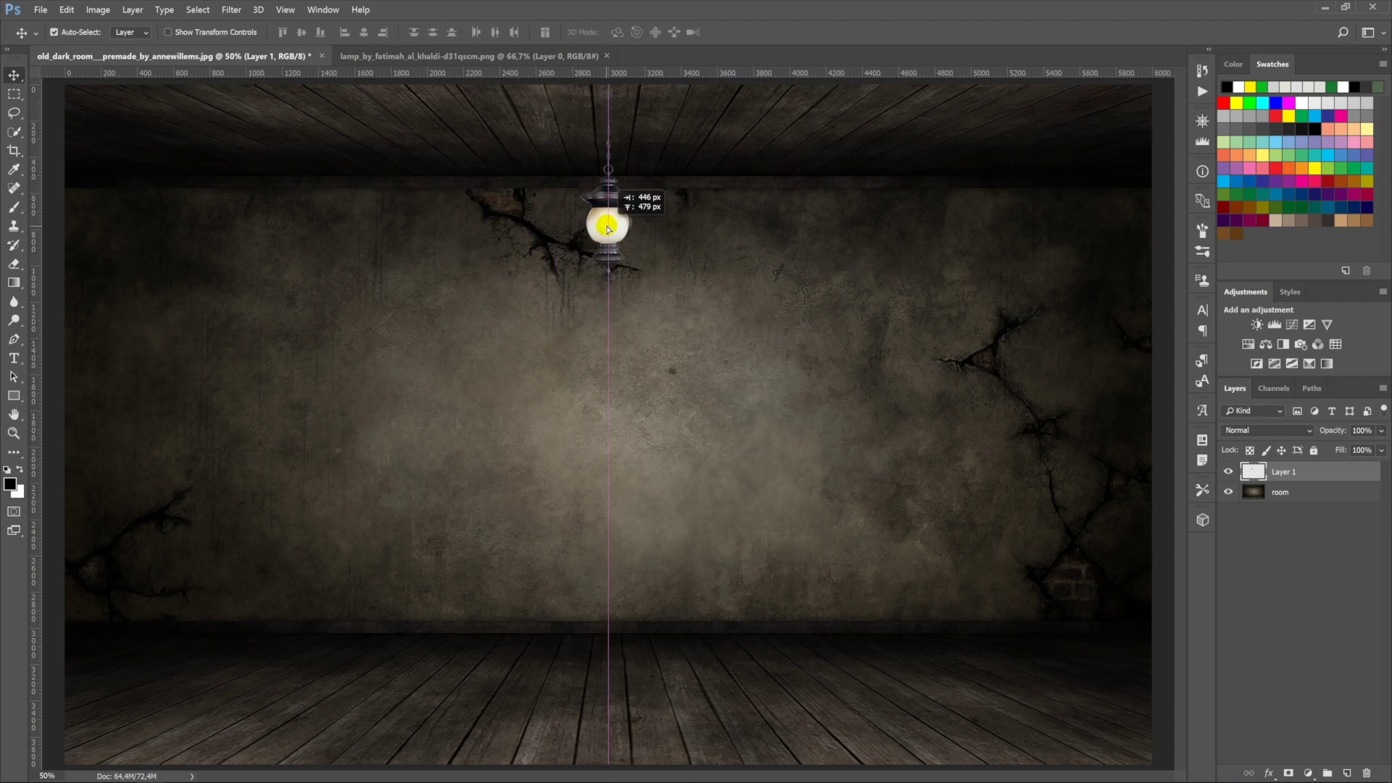
Step: Name the lamp layer 'lamp 1', duplicate it as 'lamp 2', and place it near the right wall
{"action": "double_click", "coordinate": [1287, 472]}
{"action": "type", "text": "1"}
{"action": "key", "text": "Return"}
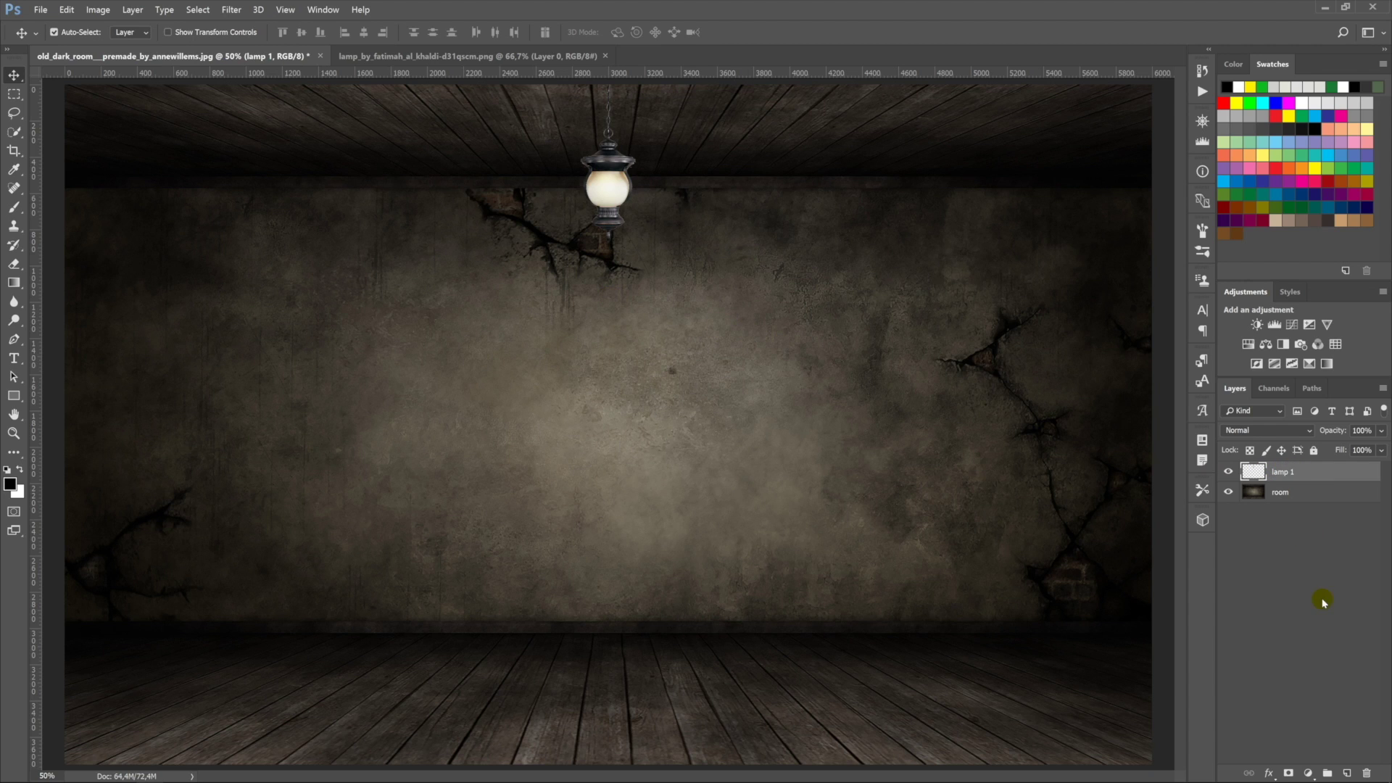
{"action": "left_click_drag", "start_coordinate": [1284, 475], "coordinate": [1346, 772]}
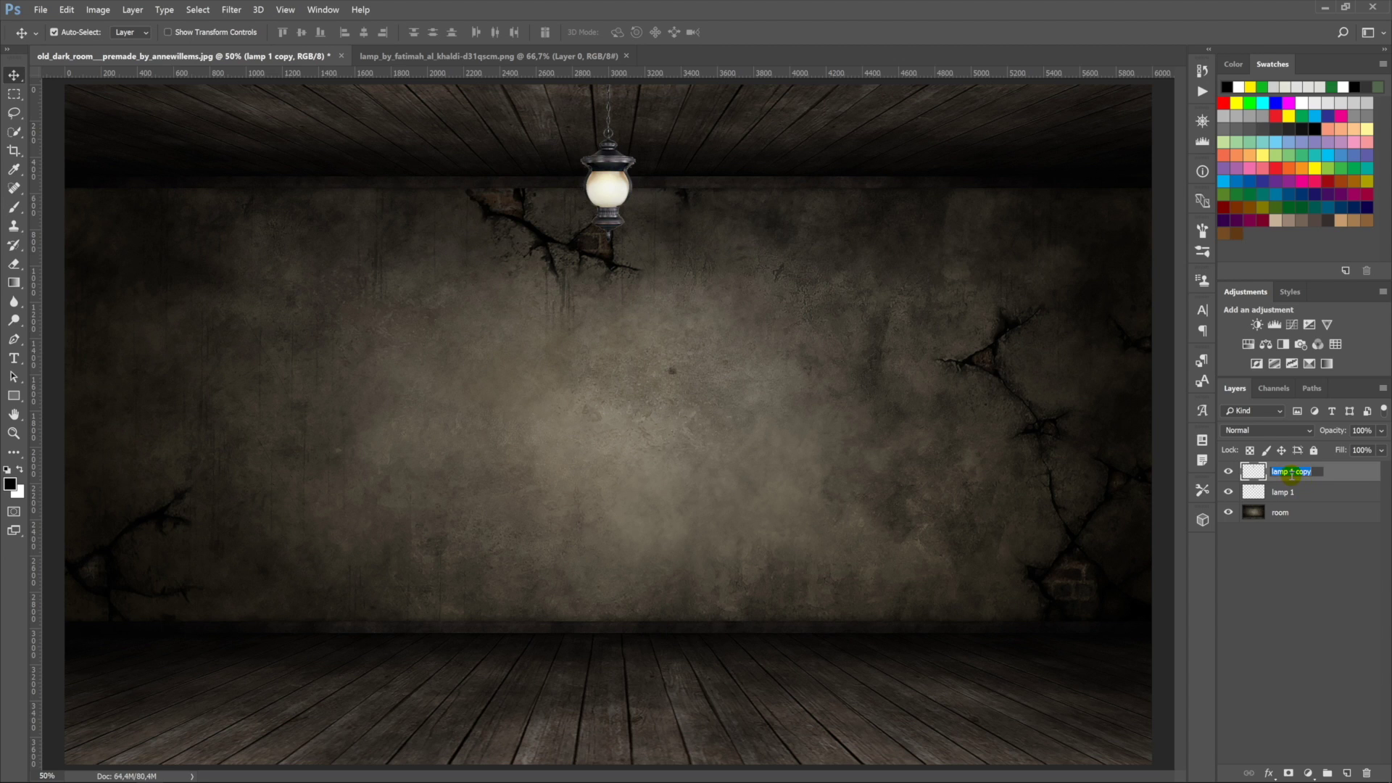
{"action": "type", "text": "lamp 2"}
{"action": "key", "text": "Return"}
{"action": "left_click_drag", "start_coordinate": [639, 188], "coordinate": [986, 195]}
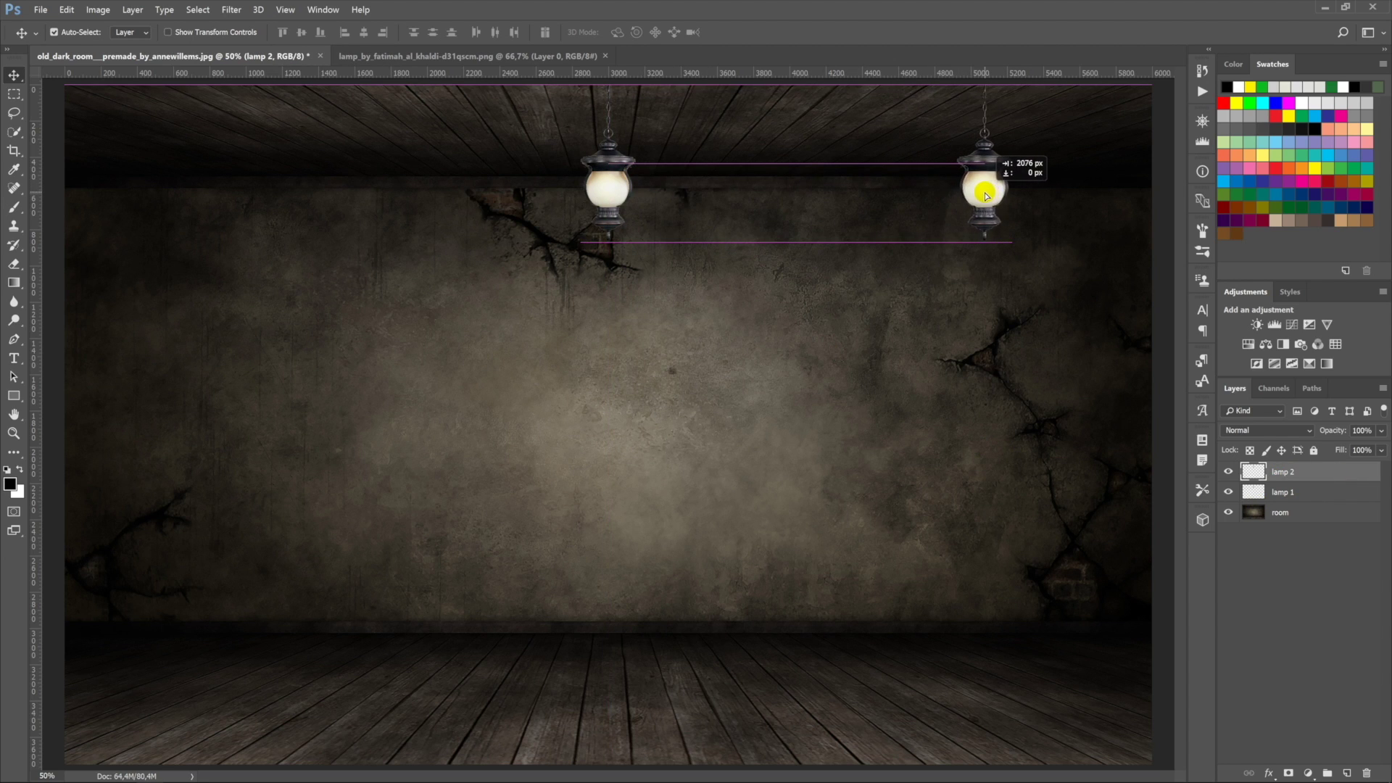
{"action": "left_click_drag", "start_coordinate": [986, 195], "coordinate": [1124, 195]}
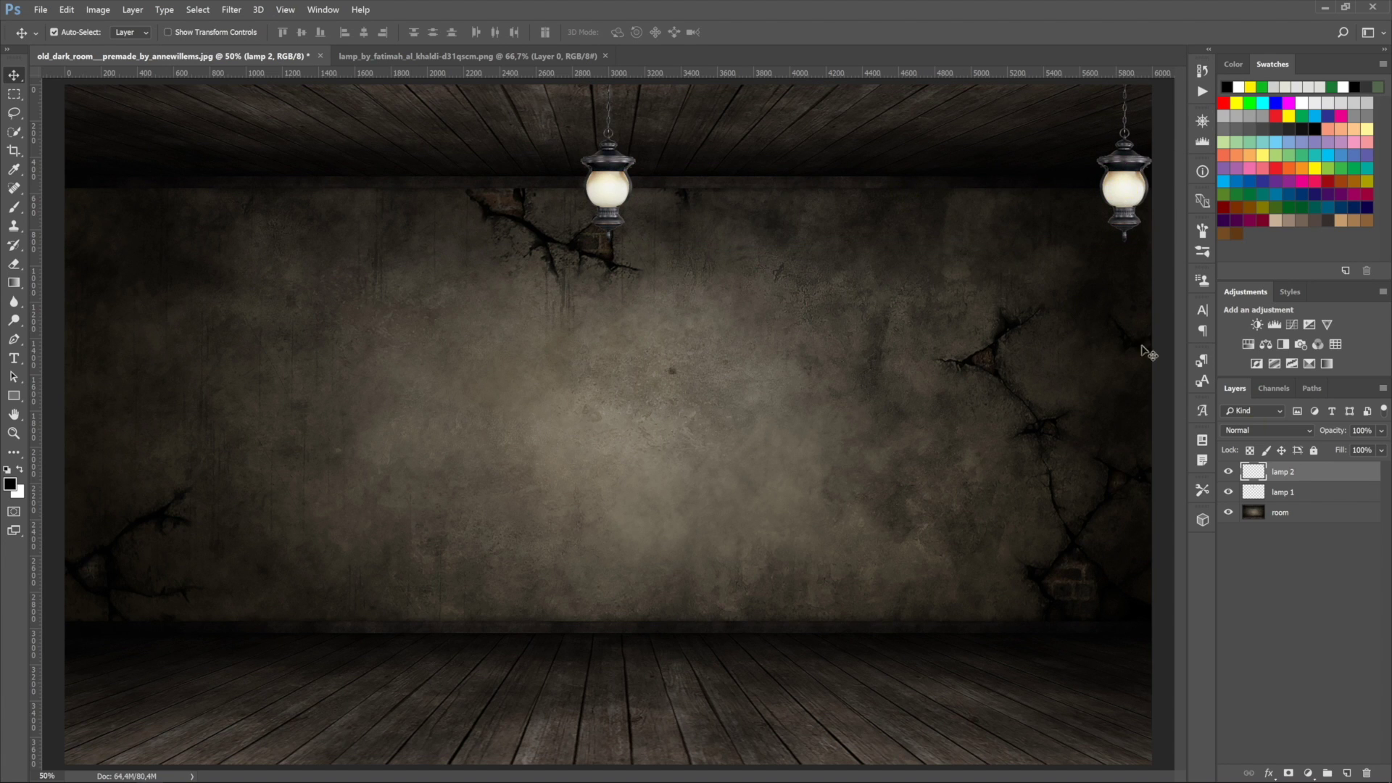
Step: Shift both lamps left together to space them evenly across the ceiling
{"action": "left_click", "coordinate": [1321, 494], "text": "ctrl"}
{"action": "left_click_drag", "start_coordinate": [621, 181], "coordinate": [330, 190]}
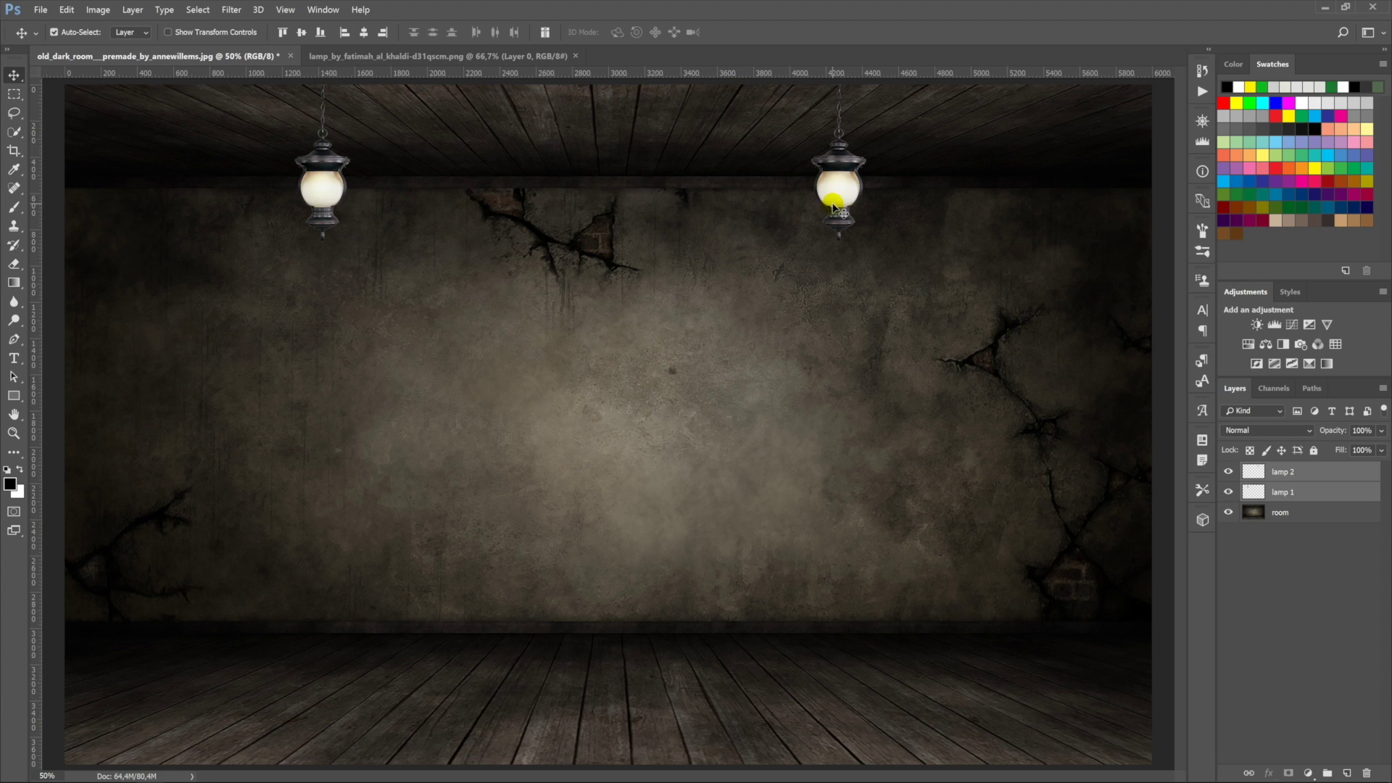
{"action": "left_click_drag", "start_coordinate": [839, 195], "coordinate": [869, 201]}
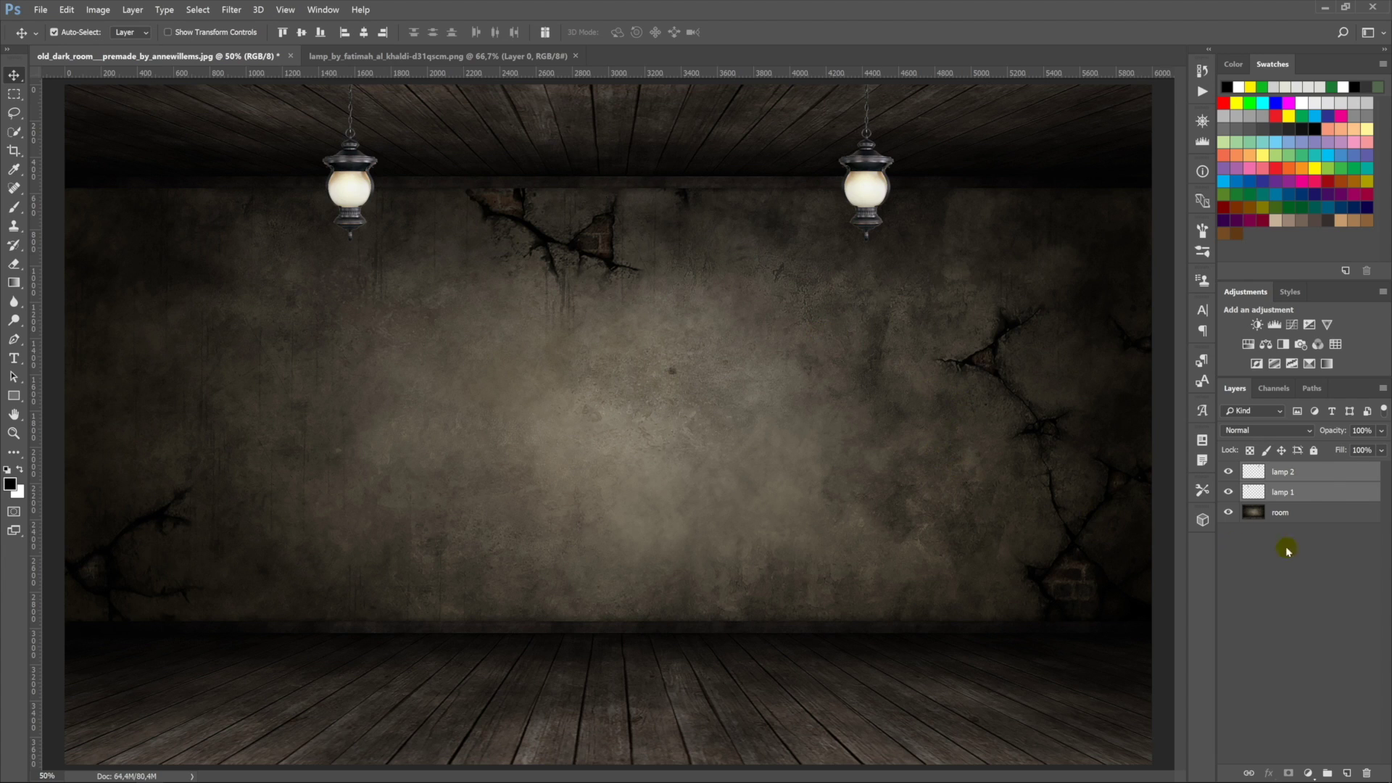
{"action": "left_click", "coordinate": [1308, 492]}
Step: Create two empty layers above lamp 1 named 'light 1' and 'light 2'
{"action": "left_click", "coordinate": [1346, 773]}
{"action": "double_click", "coordinate": [1284, 491]}
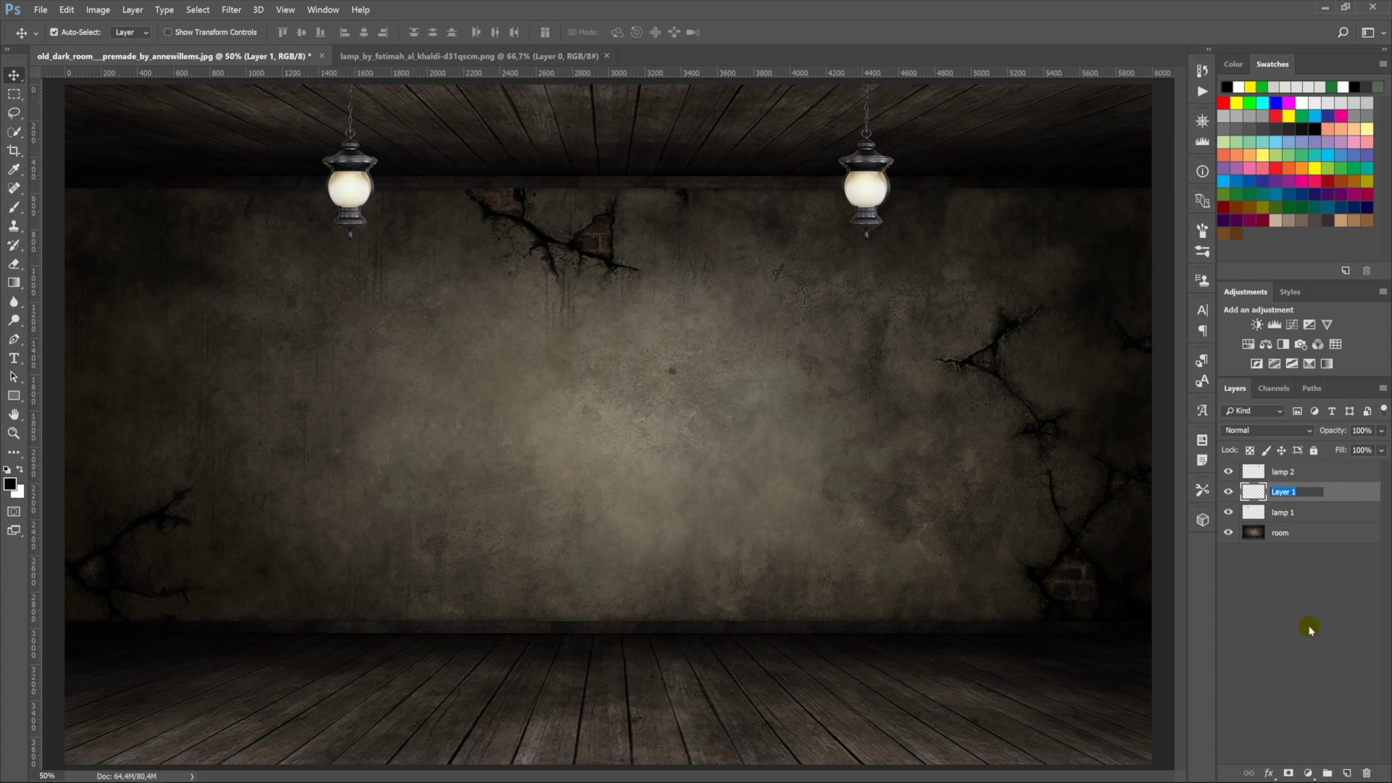
{"action": "type", "text": "light 1"}
{"action": "key", "text": "Return"}
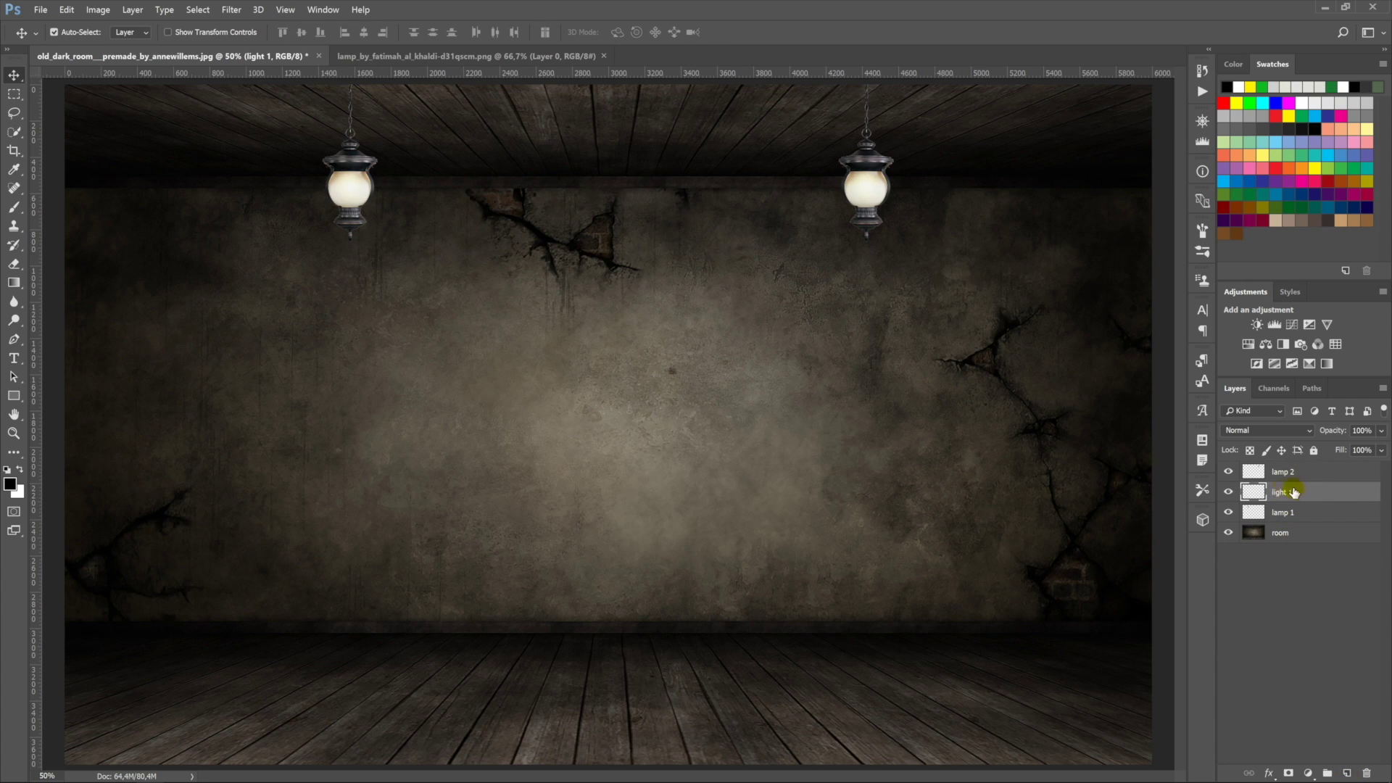
{"action": "left_click_drag", "start_coordinate": [1295, 493], "coordinate": [1346, 773]}
{"action": "double_click", "coordinate": [1287, 491]}
{"action": "mouse_move", "coordinate": [1289, 492]}
{"action": "left_mouse_down"}
{"action": "mouse_move", "coordinate": [1338, 498]}
{"action": "mouse_move", "coordinate": [1287, 467]}
{"action": "left_mouse_up"}
{"action": "type", "text": "light 2"}
{"action": "key", "text": "Return"}
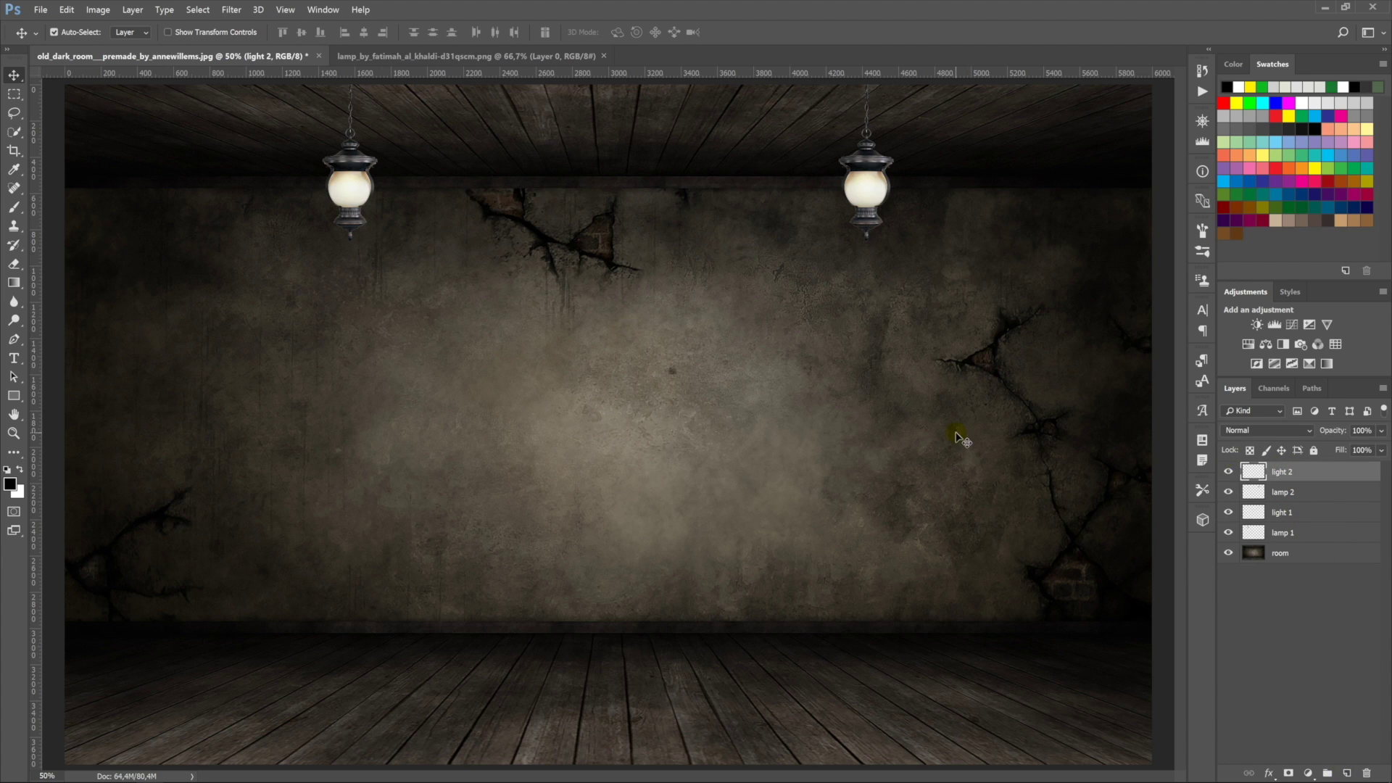
Step: Paint a soft yellow glow on the left bulb in light 1 and set it to Screen
{"action": "left_click", "coordinate": [1247, 509]}
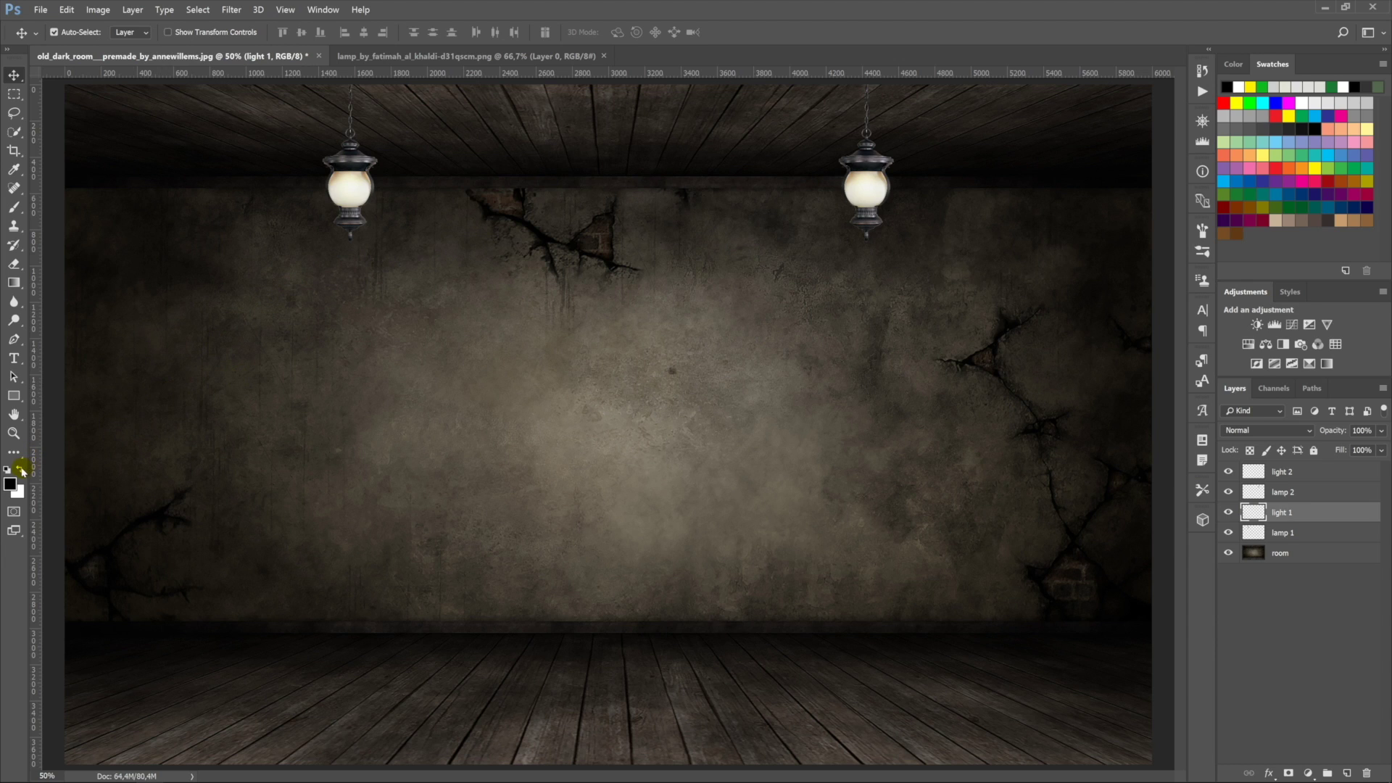
{"action": "left_click", "coordinate": [21, 470]}
{"action": "left_click", "coordinate": [1316, 166]}
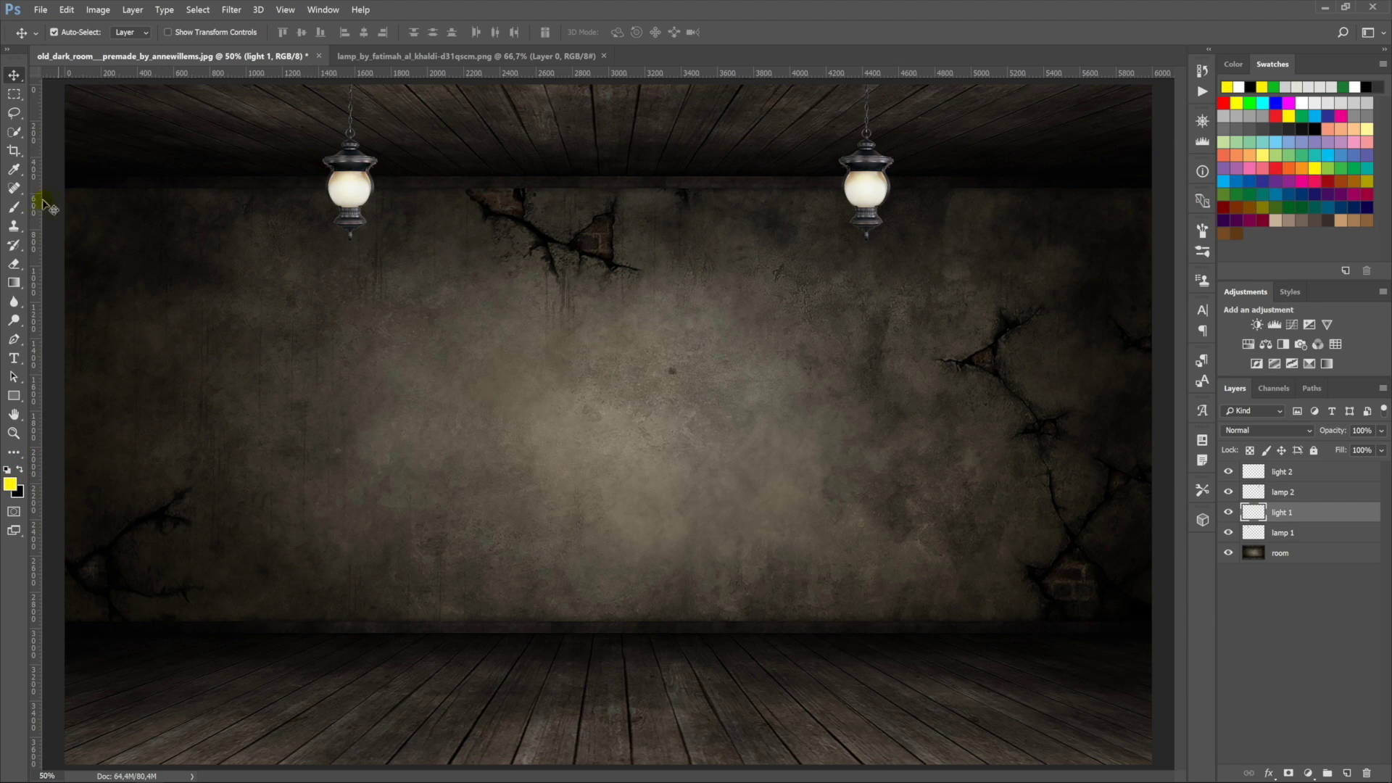
{"action": "left_click", "coordinate": [14, 207]}
{"action": "left_click", "coordinate": [348, 188]}
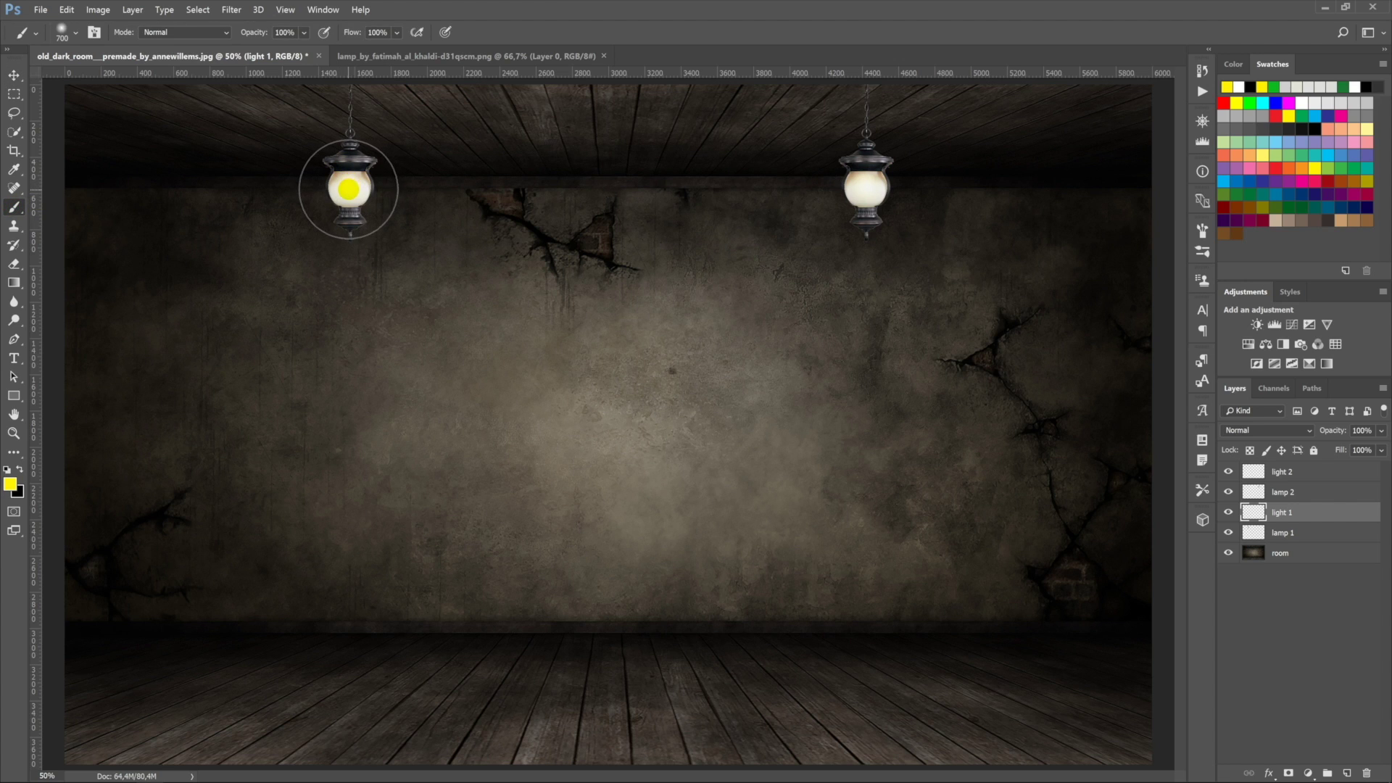
{"action": "left_click", "coordinate": [348, 189]}
{"action": "left_click", "coordinate": [1279, 432]}
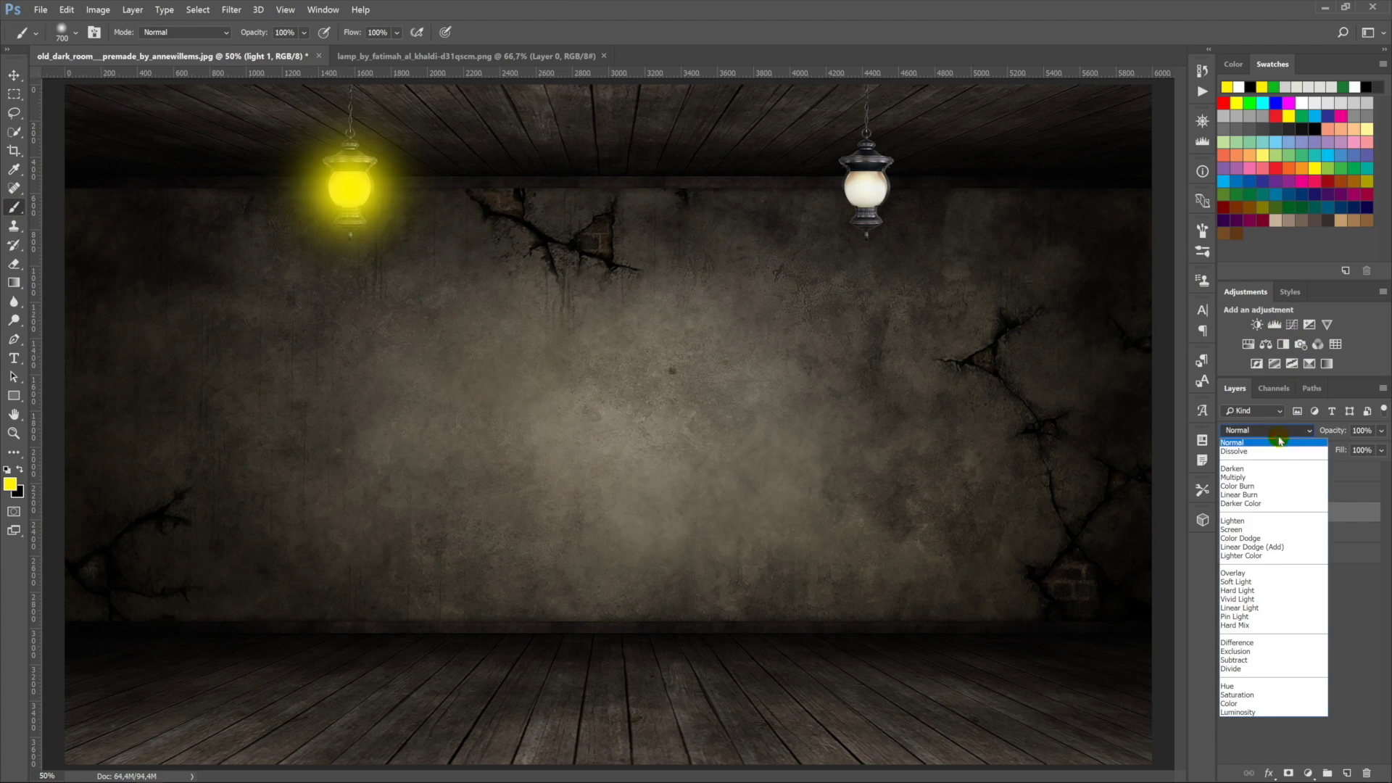
{"action": "left_click", "coordinate": [1231, 530]}
Step: Paint the right bulb yellow in light 2, set Screen, and close the lamp document
{"action": "left_click", "coordinate": [1282, 471]}
{"action": "left_click", "coordinate": [864, 192]}
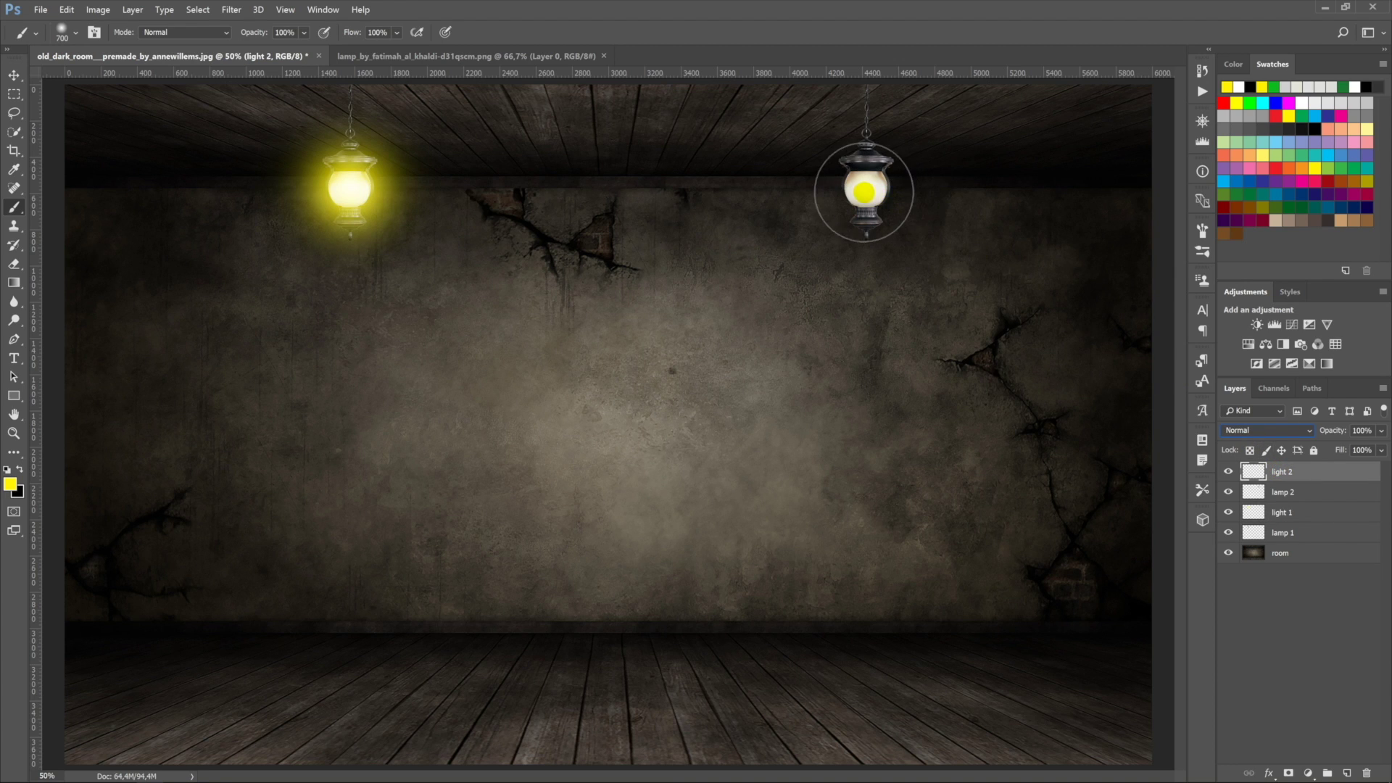
{"action": "left_click", "coordinate": [864, 192]}
{"action": "left_click", "coordinate": [1265, 431]}
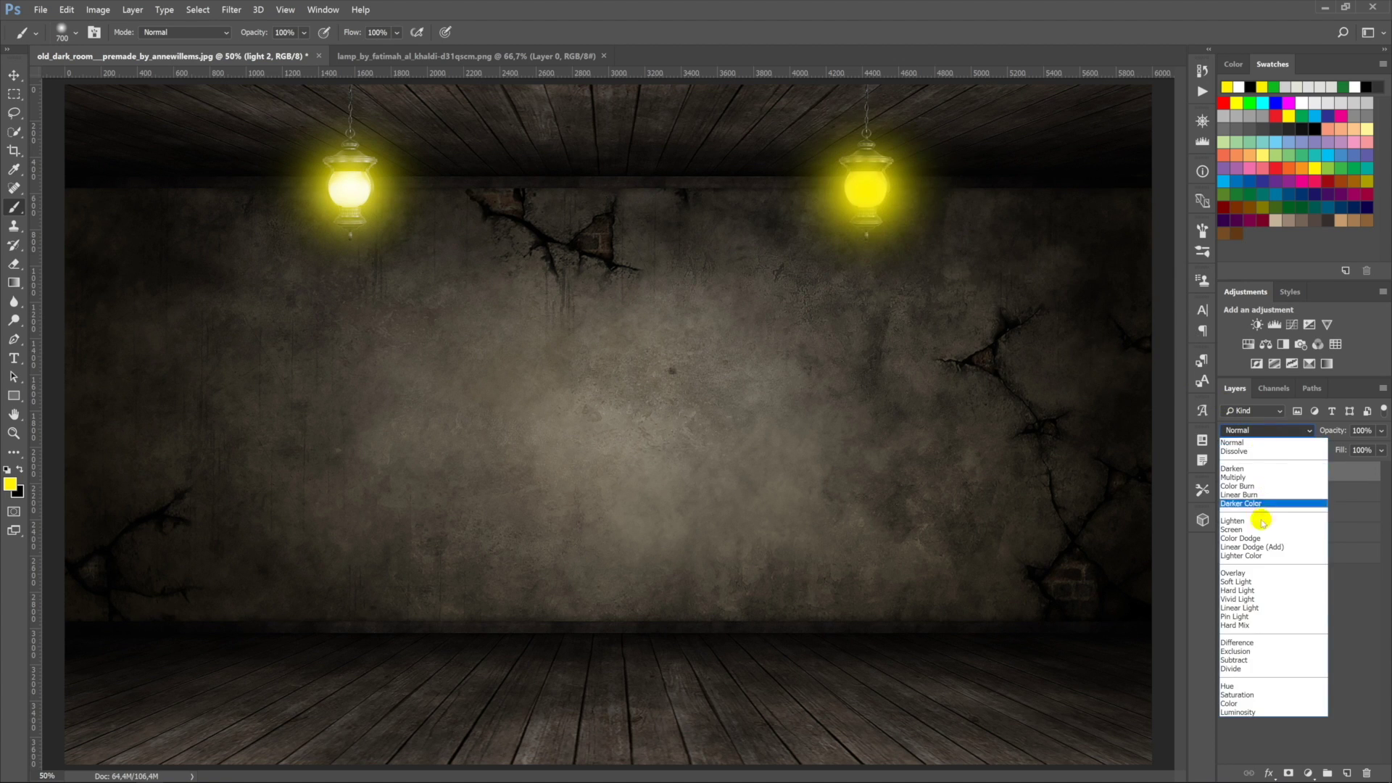
{"action": "left_click", "coordinate": [1262, 530]}
{"action": "left_click", "coordinate": [16, 79]}
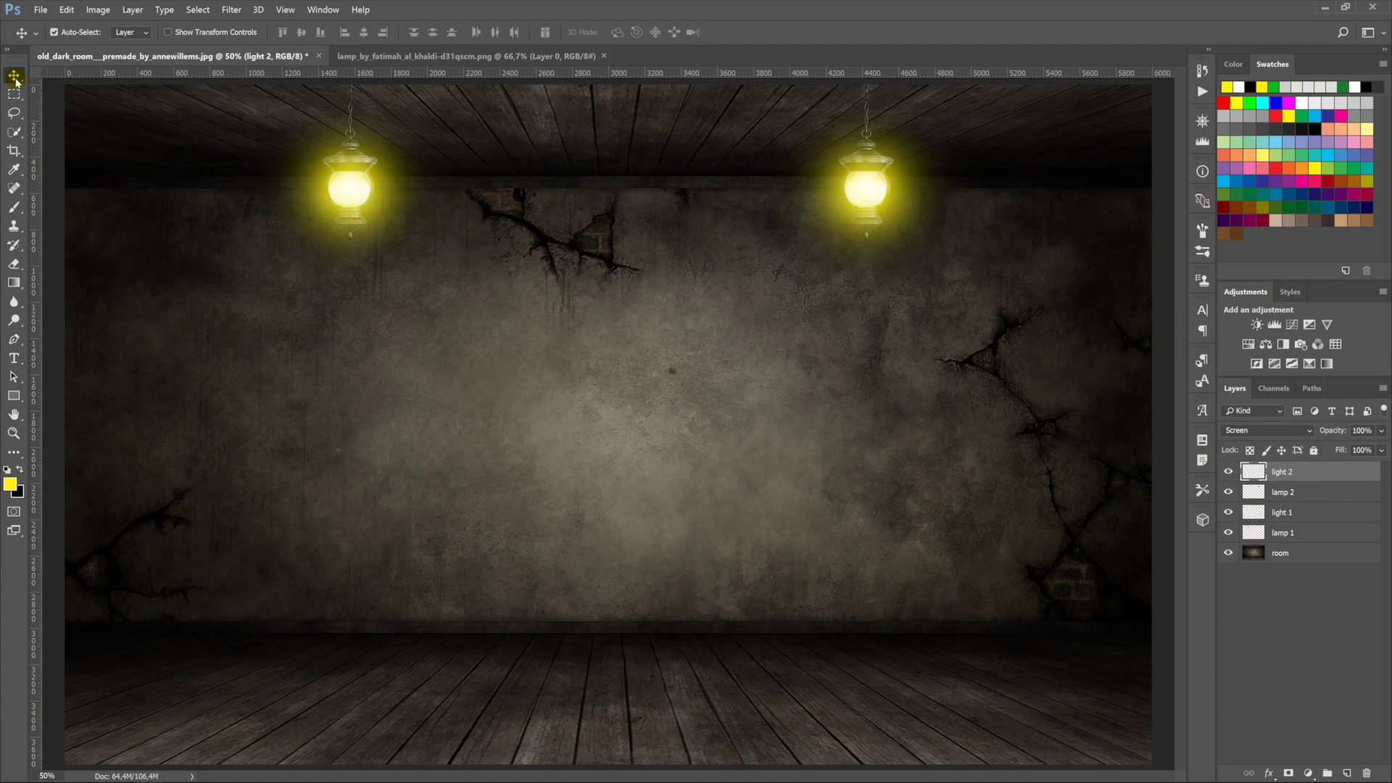
{"action": "left_click", "coordinate": [6, 469]}
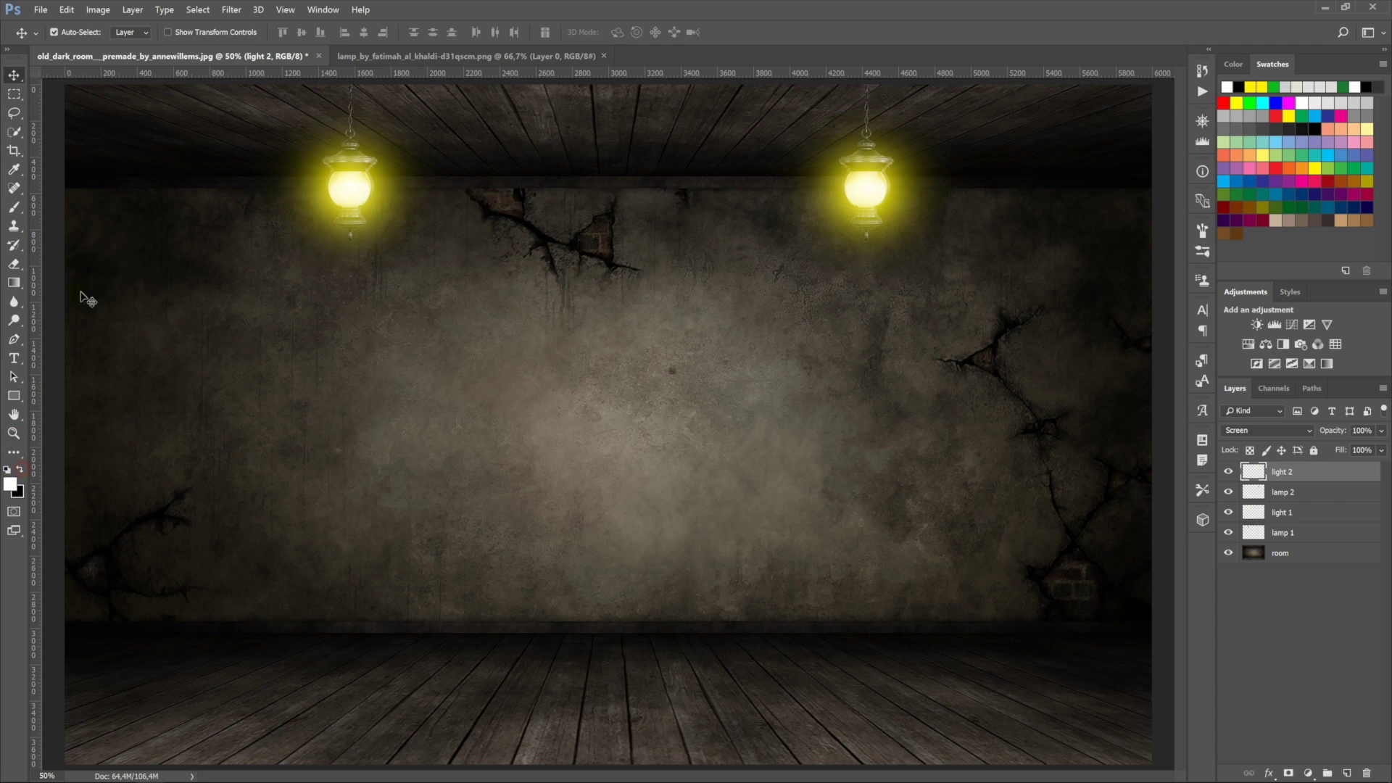
{"action": "left_click", "coordinate": [604, 56]}
Step: Bring the rusty locker image into the room and enlarge it to about 186%
{"action": "key", "text": "ctrl+o"}
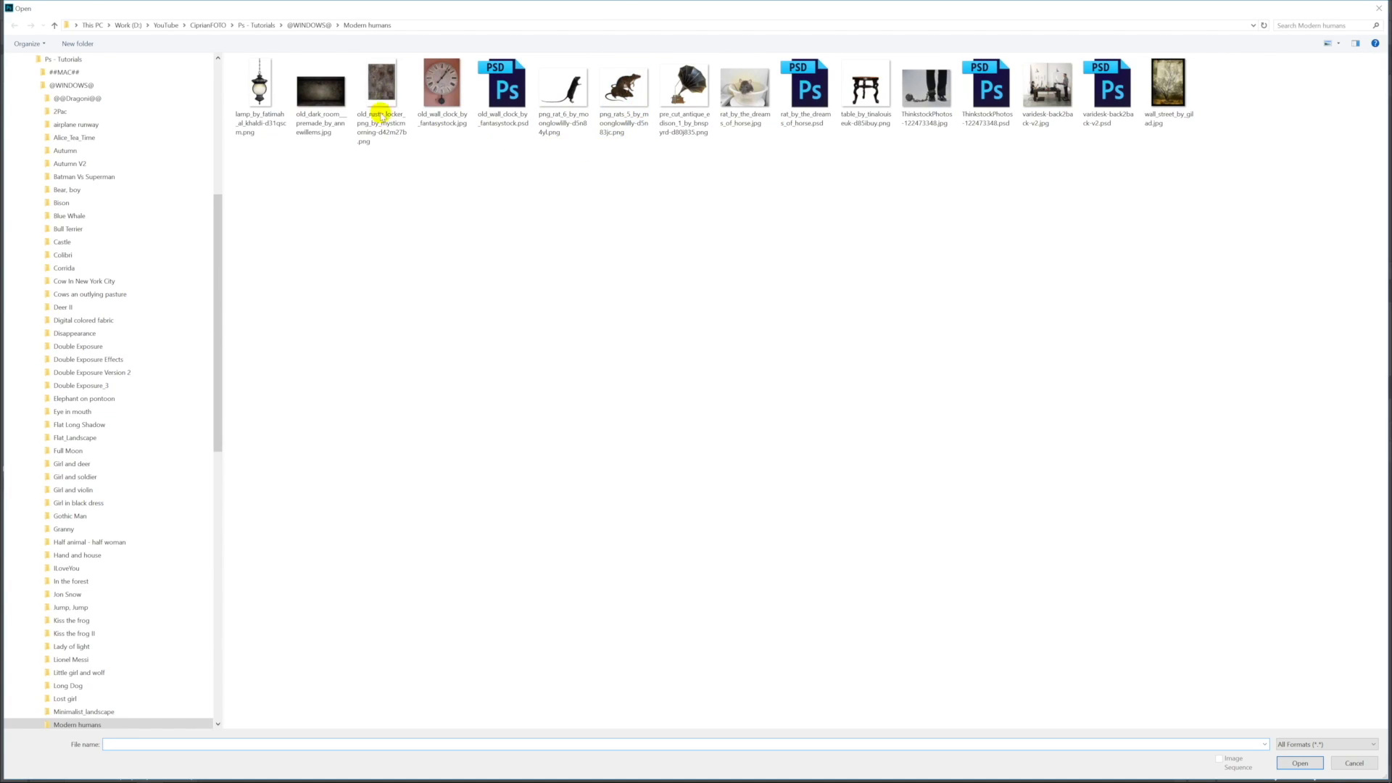
{"action": "double_click", "coordinate": [380, 115]}
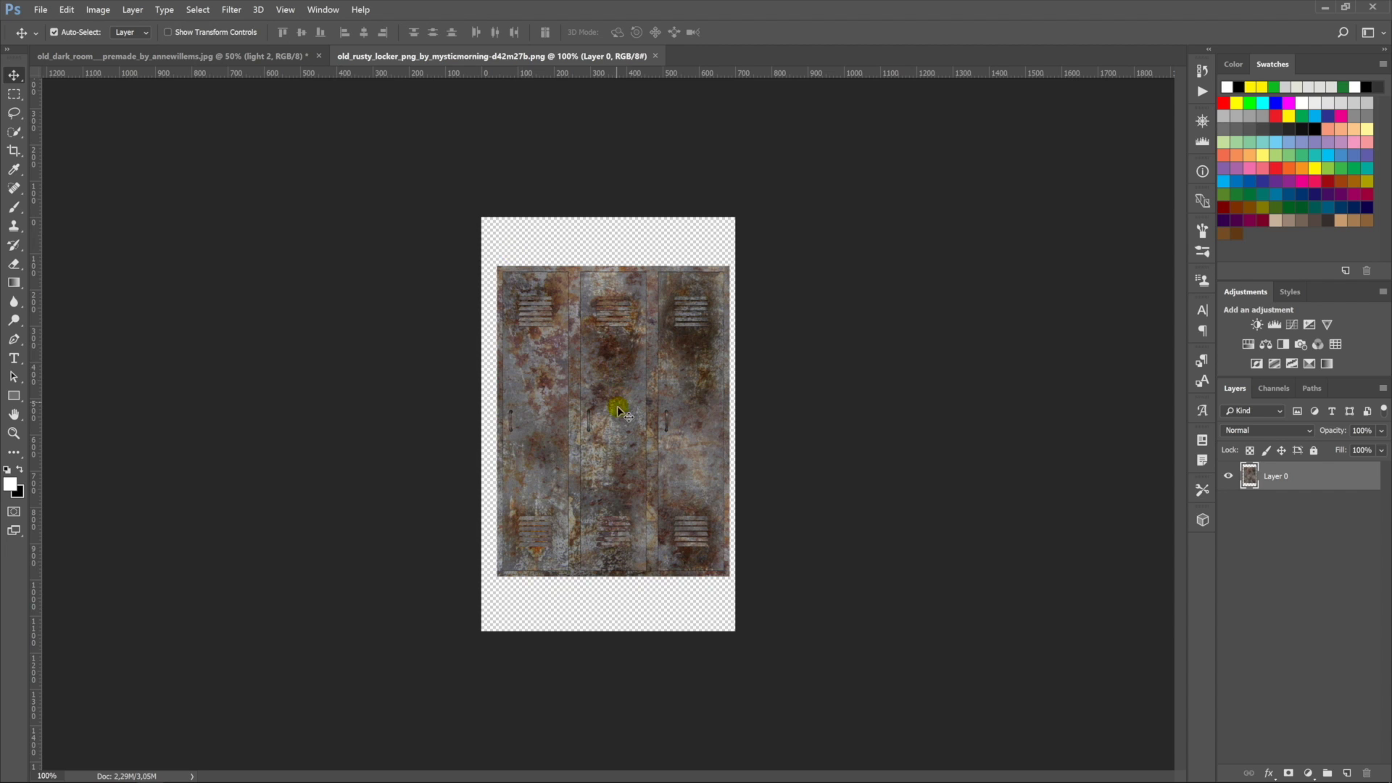
{"action": "left_click_drag", "start_coordinate": [618, 412], "coordinate": [569, 415]}
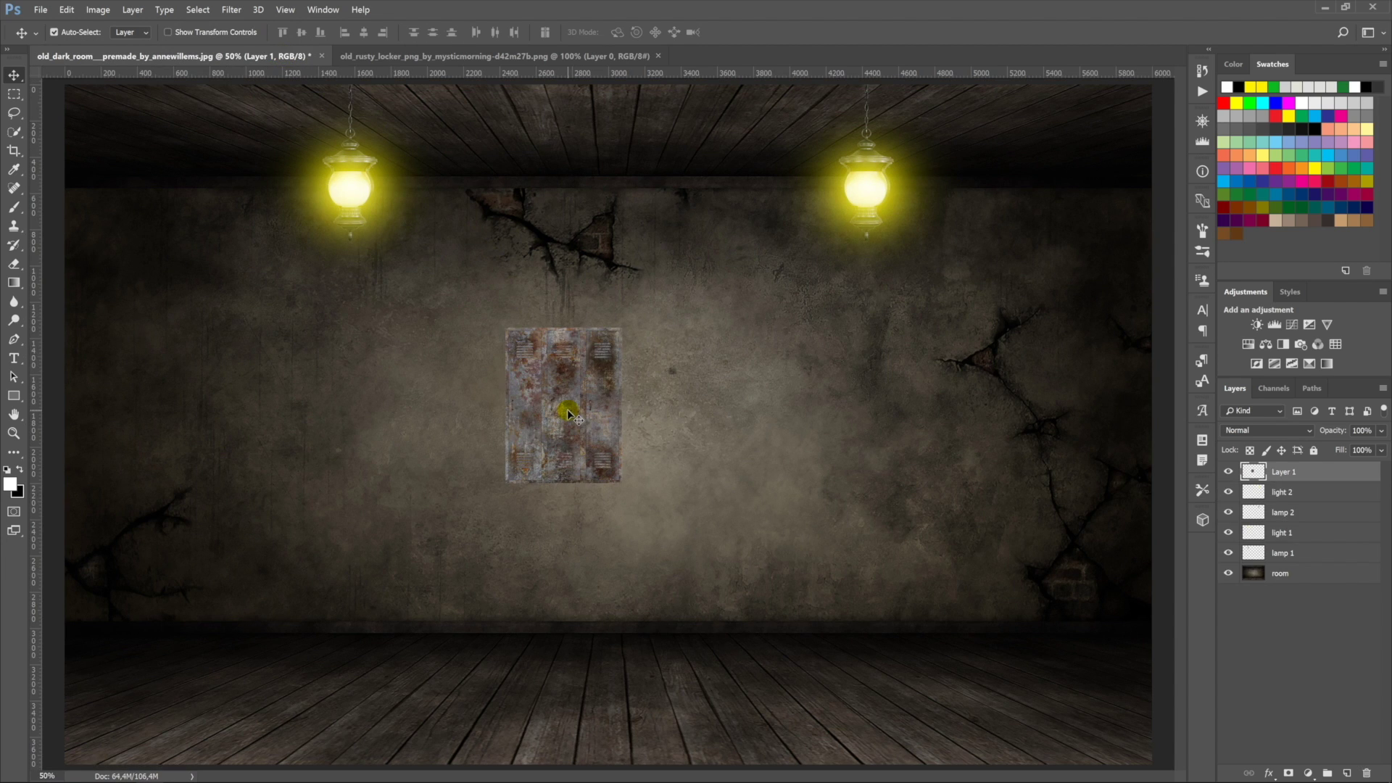
{"action": "key", "text": "ctrl+t"}
{"action": "mouse_move", "coordinate": [621, 481]}
{"action": "left_mouse_down"}
{"action": "mouse_move", "coordinate": [686, 534]}
{"action": "mouse_move", "coordinate": [682, 562]}
{"action": "left_mouse_up"}
{"action": "key", "text": "Return"}
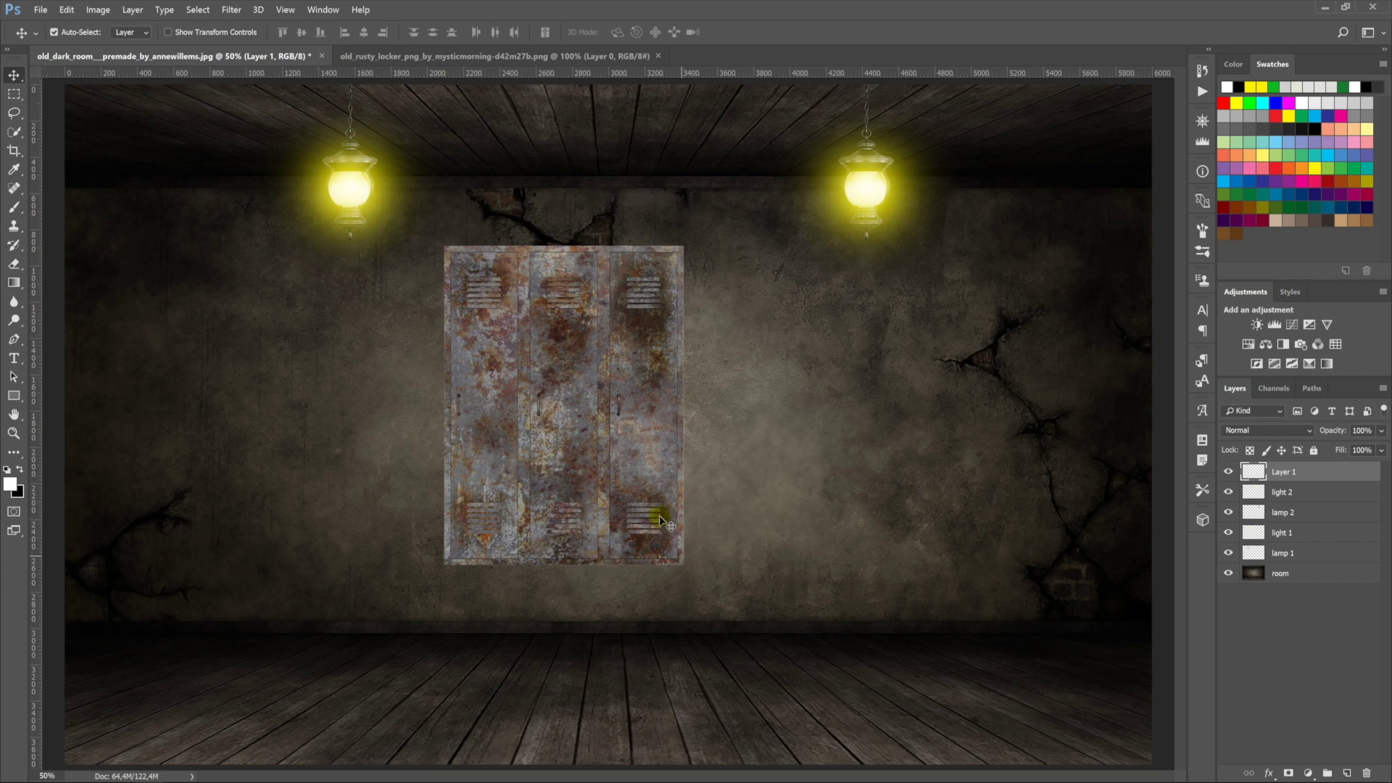
Step: Position the locker against the left wall and name its layer 'rusty locker'
{"action": "left_click_drag", "start_coordinate": [578, 440], "coordinate": [228, 495]}
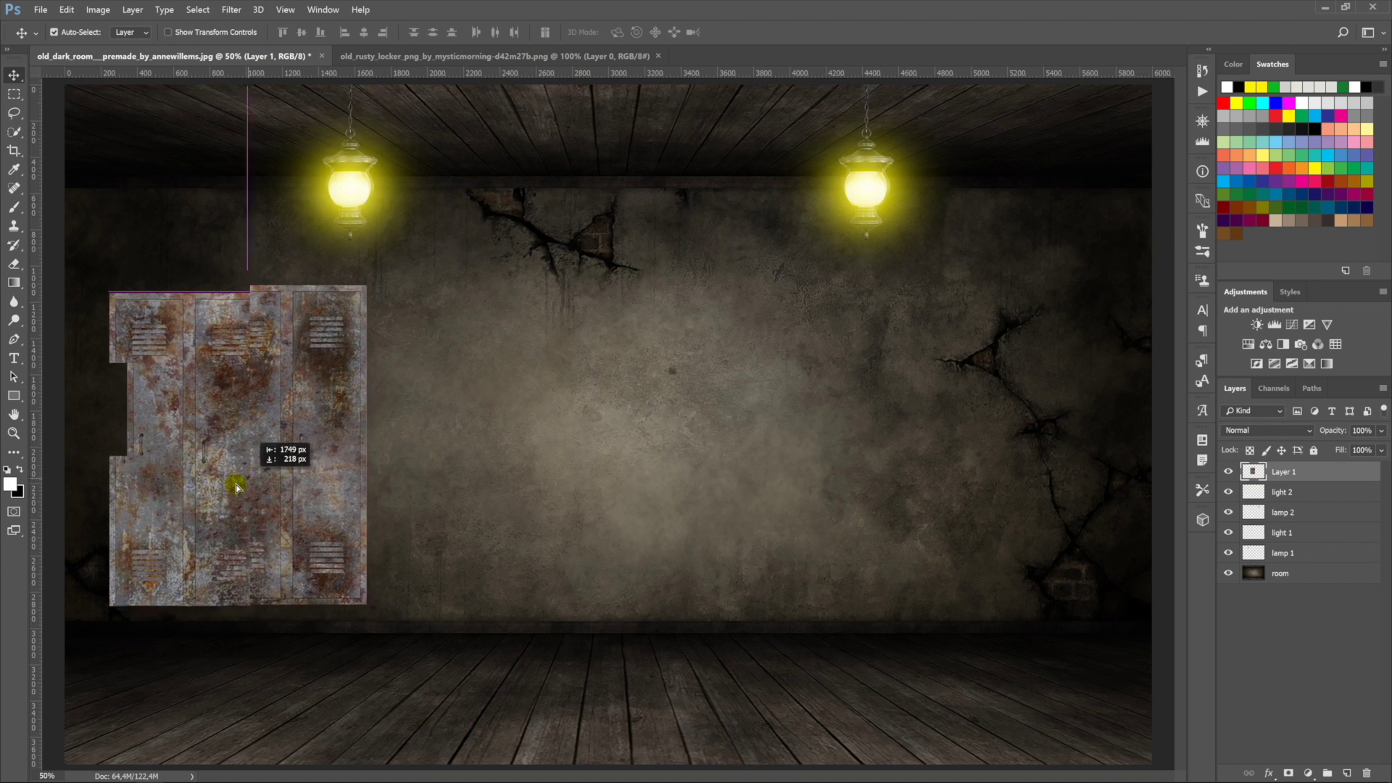
{"action": "key", "text": "Down"}
{"action": "key", "text": "Down"}
{"action": "key", "text": "Down"}
{"action": "key", "text": "Down"}
{"action": "key", "text": "Down"}
{"action": "key", "text": "Down"}
{"action": "key", "text": "Down"}
{"action": "key", "text": "Down"}
{"action": "key", "text": "Down"}
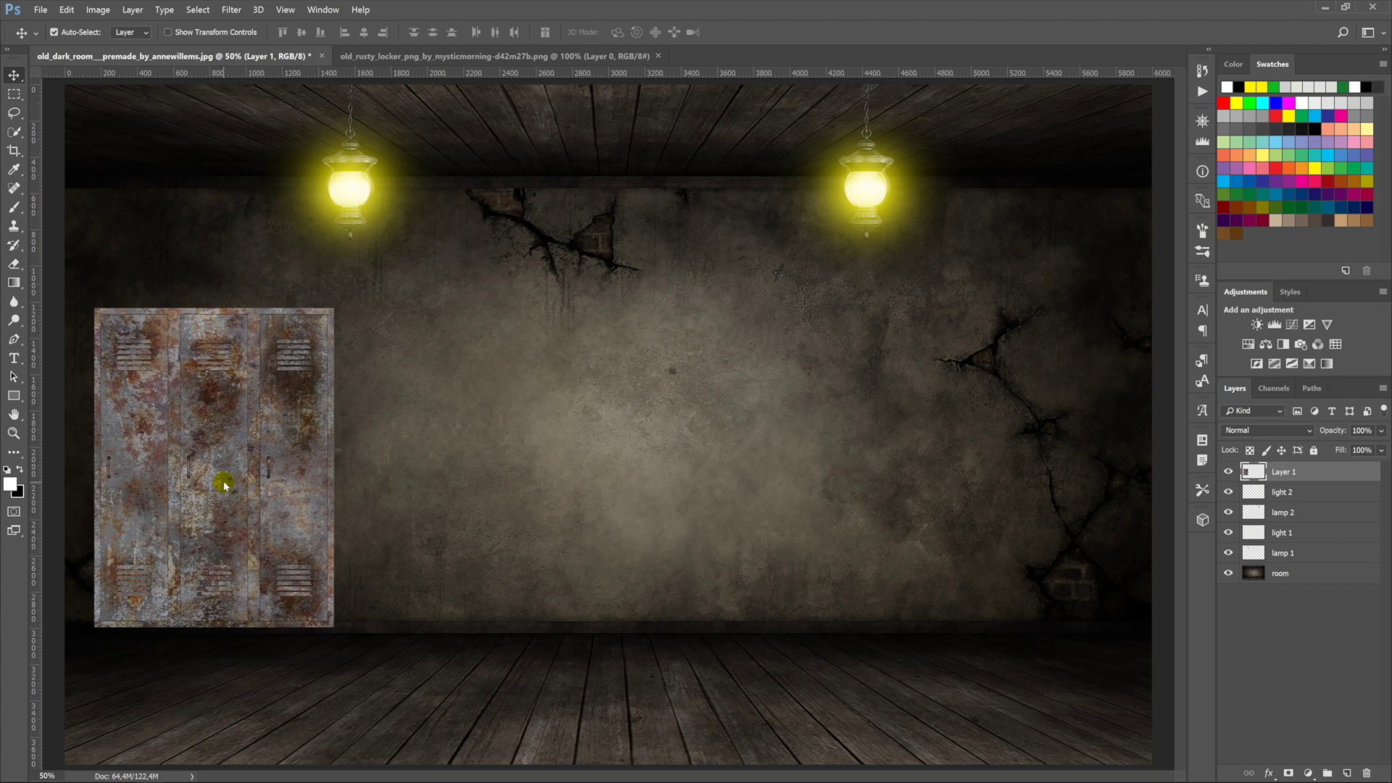
{"action": "key", "text": "Down"}
{"action": "key", "text": "Down"}
{"action": "key", "text": "Down"}
{"action": "key", "text": "Down"}
{"action": "key", "text": "Down"}
{"action": "key", "text": "Down"}
{"action": "key", "text": "Down"}
{"action": "key", "text": "Down"}
{"action": "key", "text": "Down"}
{"action": "key", "text": "Left"}
{"action": "key", "text": "Left"}
{"action": "key", "text": "Left"}
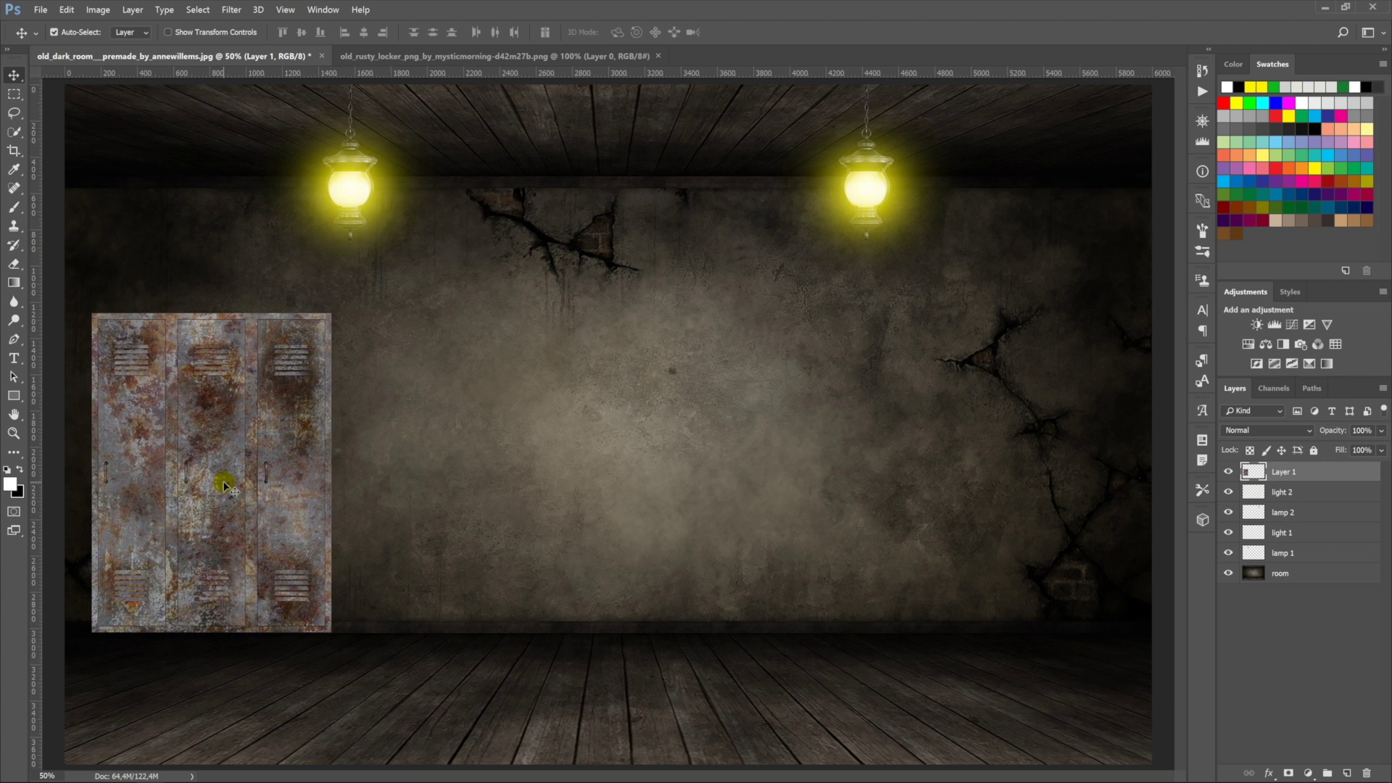
{"action": "key", "text": "Left"}
{"action": "key", "text": "Left"}
{"action": "key", "text": "Left"}
{"action": "key", "text": "Left"}
{"action": "key", "text": "Left"}
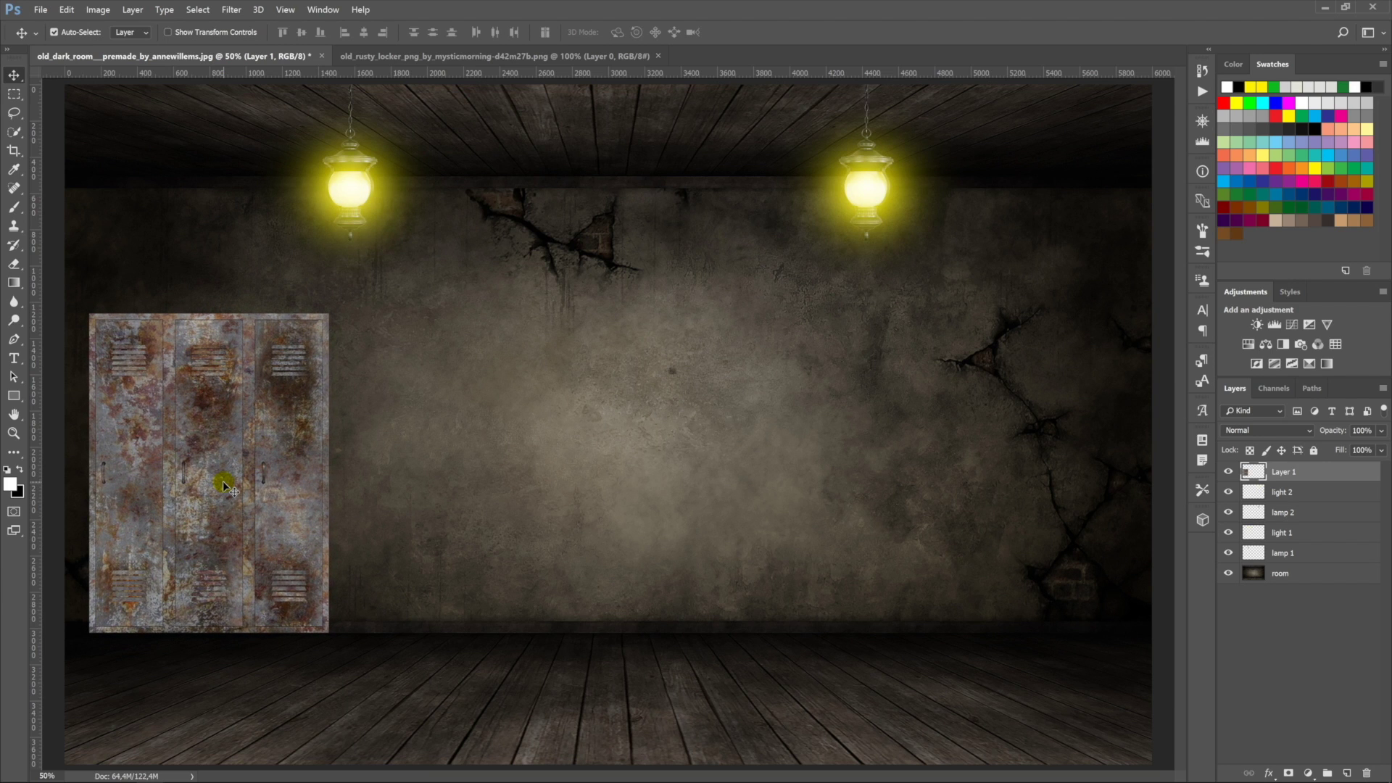
{"action": "double_click", "coordinate": [1284, 472]}
{"action": "type", "text": "er"}
{"action": "key", "text": "Return"}
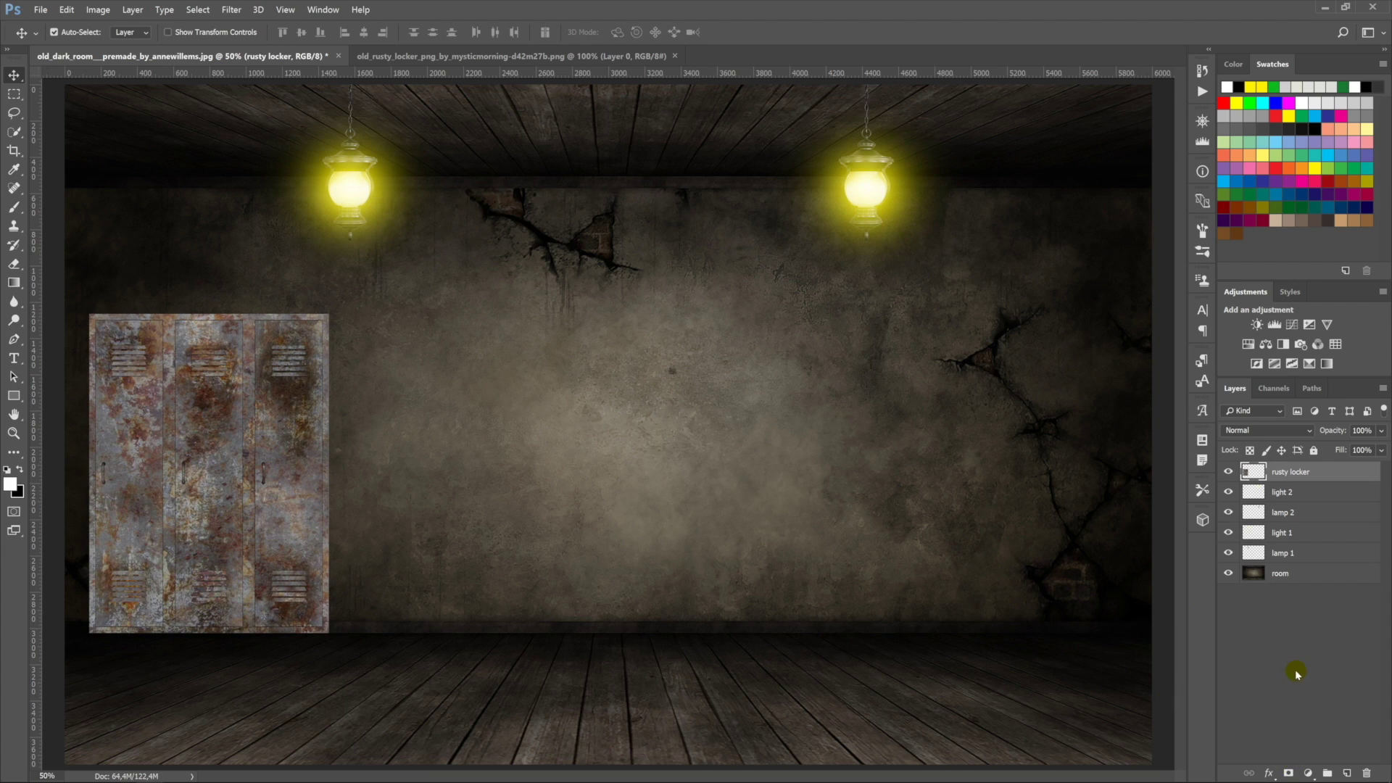
Step: Clip a Hue/Saturation adjustment to the locker, lowering saturation to about -40
{"action": "left_click", "coordinate": [1309, 775]}
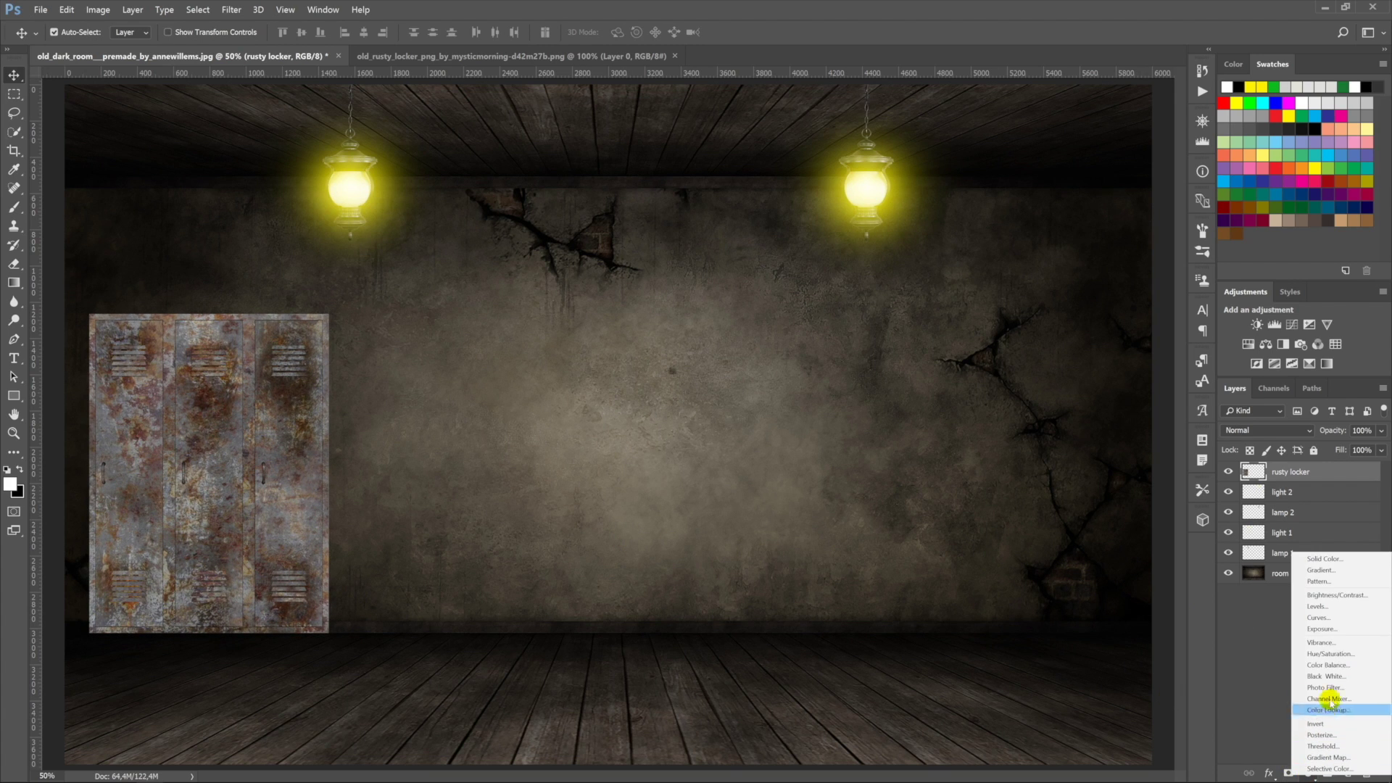
{"action": "left_click", "coordinate": [1337, 658]}
{"action": "left_click", "coordinate": [1073, 523]}
{"action": "mouse_move", "coordinate": [1076, 404]}
{"action": "left_mouse_down"}
{"action": "mouse_move", "coordinate": [1042, 406]}
{"action": "mouse_move", "coordinate": [1057, 432]}
{"action": "left_mouse_up"}
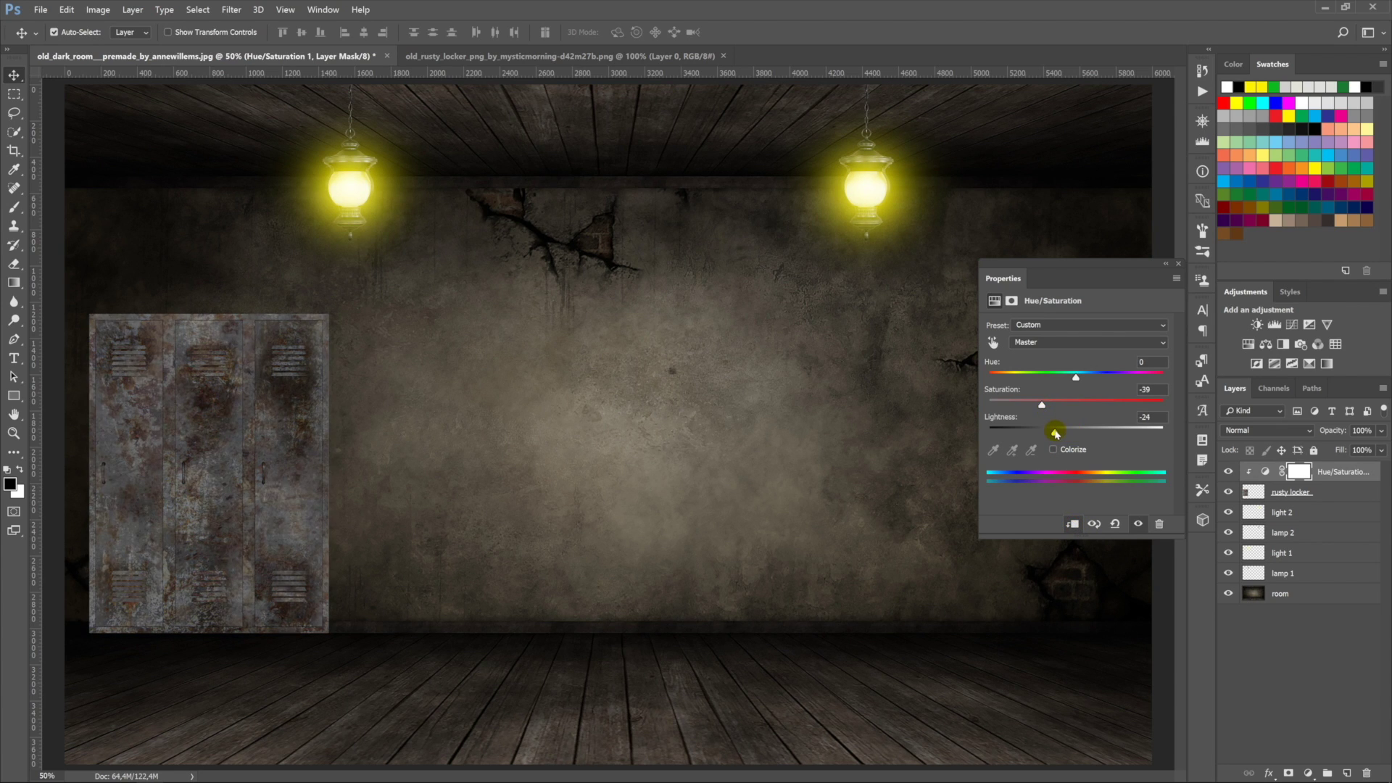
Step: Burn the locker's left and right sides darker with an 800 px Burn brush
{"action": "left_click", "coordinate": [1182, 264]}
{"action": "key", "text": "alt+bracketleft"}
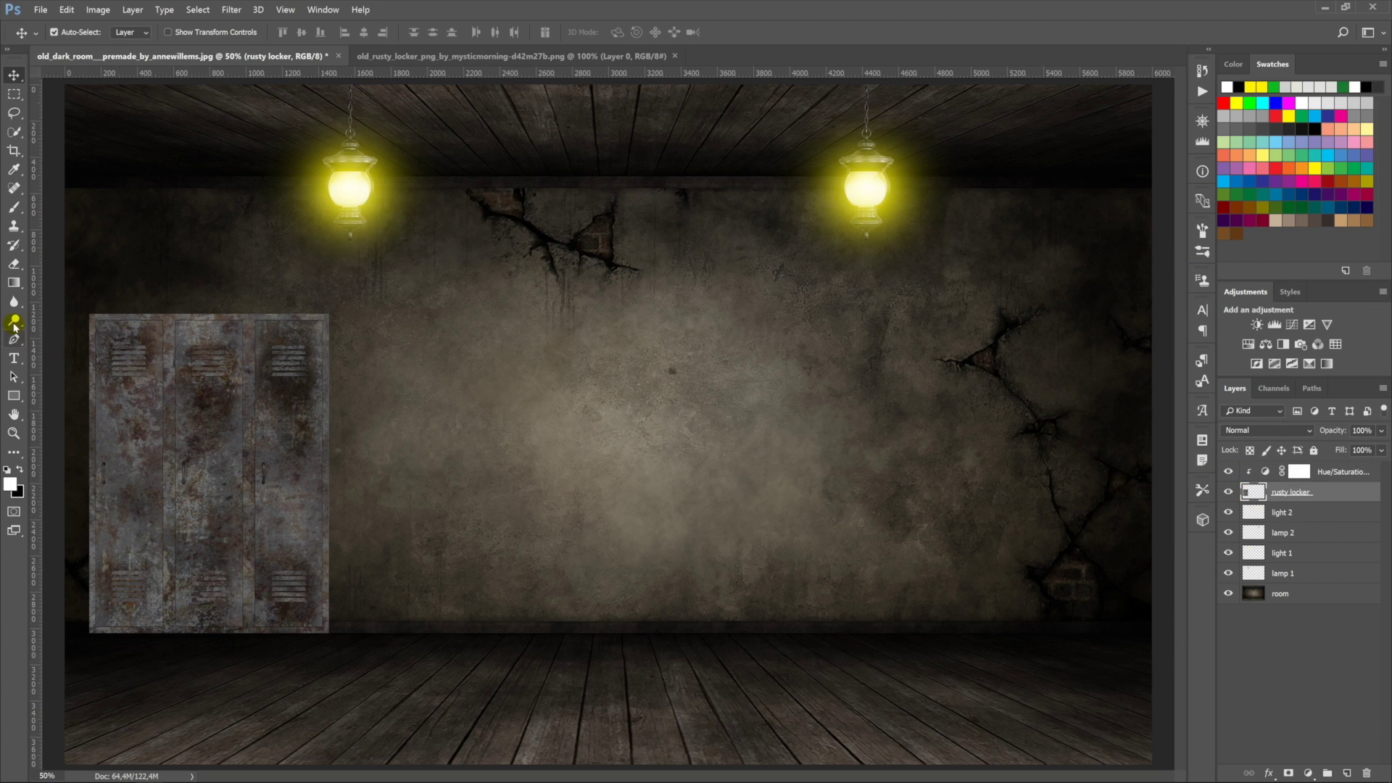
{"action": "right_click", "coordinate": [14, 322]}
{"action": "left_click", "coordinate": [66, 334]}
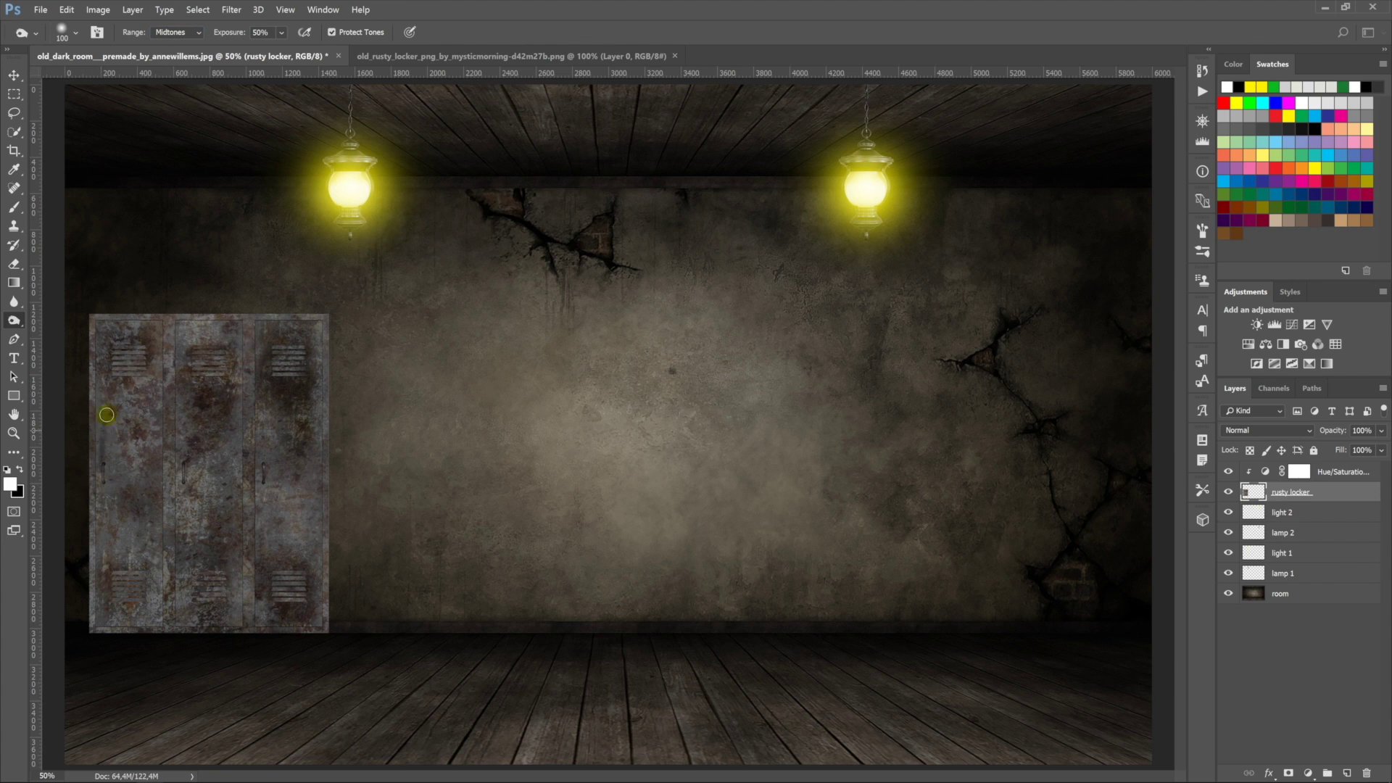
{"action": "key", "text": "bracketright"}
{"action": "key", "text": "bracketright"}
{"action": "key", "text": "bracketright"}
{"action": "left_click_drag", "start_coordinate": [124, 373], "coordinate": [140, 559]}
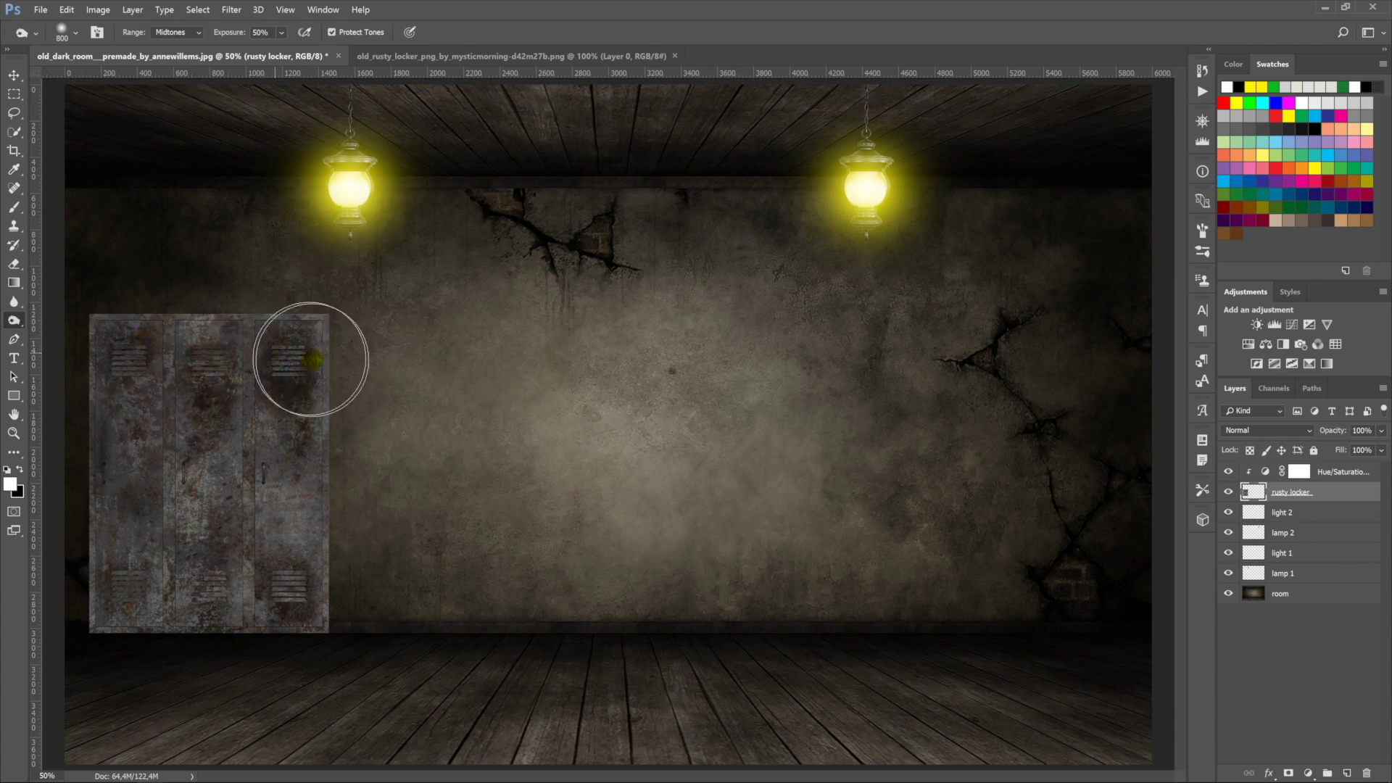
{"action": "mouse_move", "coordinate": [313, 360]}
{"action": "left_mouse_down"}
{"action": "mouse_move", "coordinate": [292, 512]}
{"action": "mouse_move", "coordinate": [140, 591]}
{"action": "mouse_move", "coordinate": [115, 373]}
{"action": "mouse_move", "coordinate": [296, 329]}
{"action": "mouse_move", "coordinate": [209, 600]}
{"action": "mouse_move", "coordinate": [124, 600]}
{"action": "mouse_move", "coordinate": [147, 411]}
{"action": "left_mouse_up"}
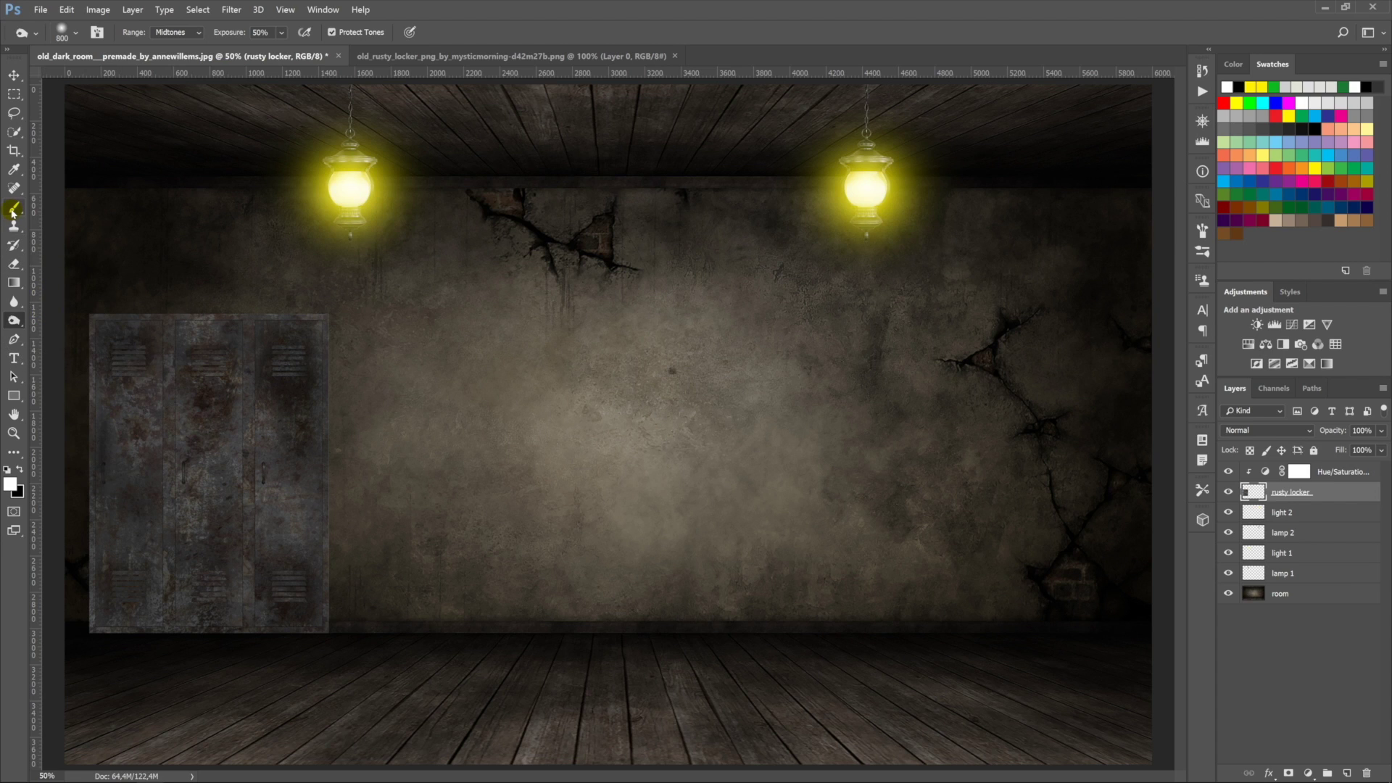
Step: Give the locker a drop shadow and split the shadow onto its own layer
{"action": "left_click", "coordinate": [16, 76]}
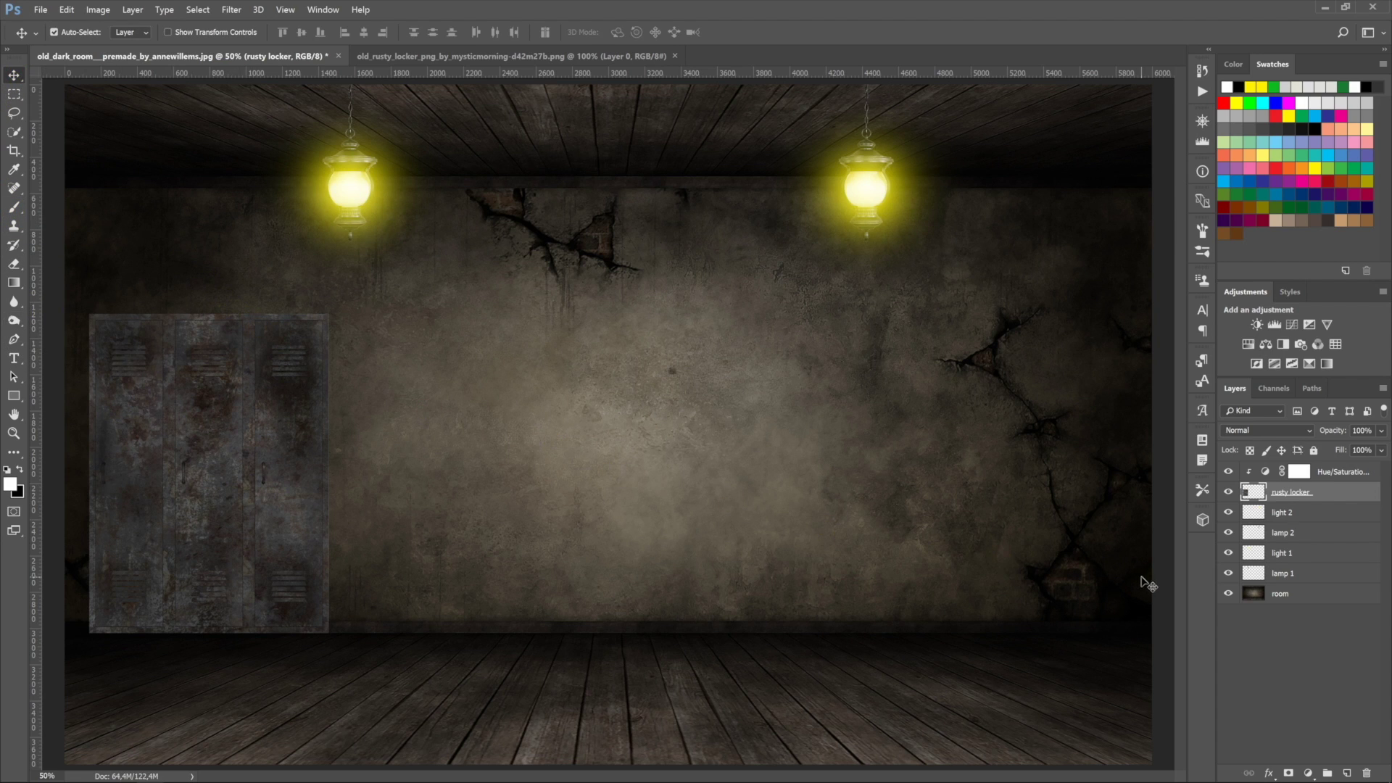
{"action": "double_click", "coordinate": [1255, 497]}
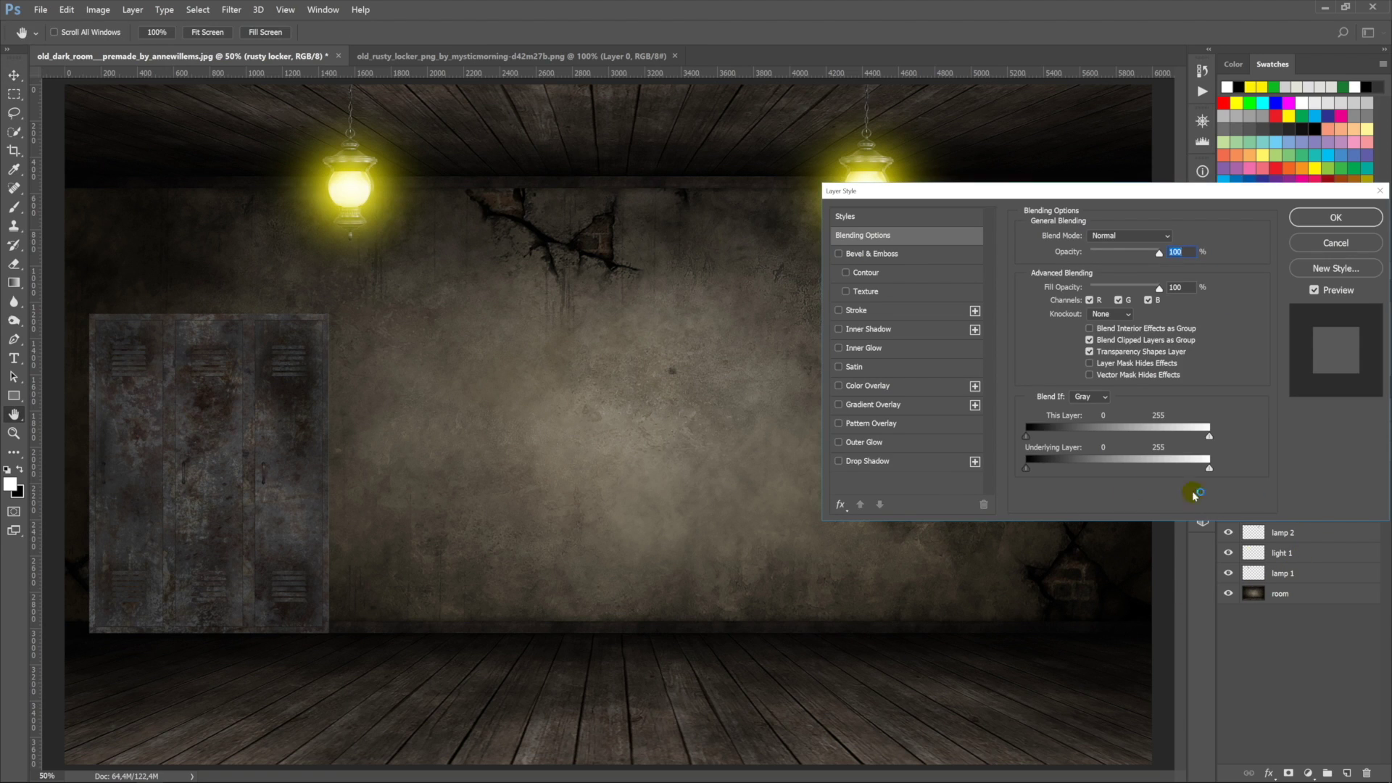
{"action": "left_click", "coordinate": [895, 462]}
{"action": "left_click", "coordinate": [1321, 232]}
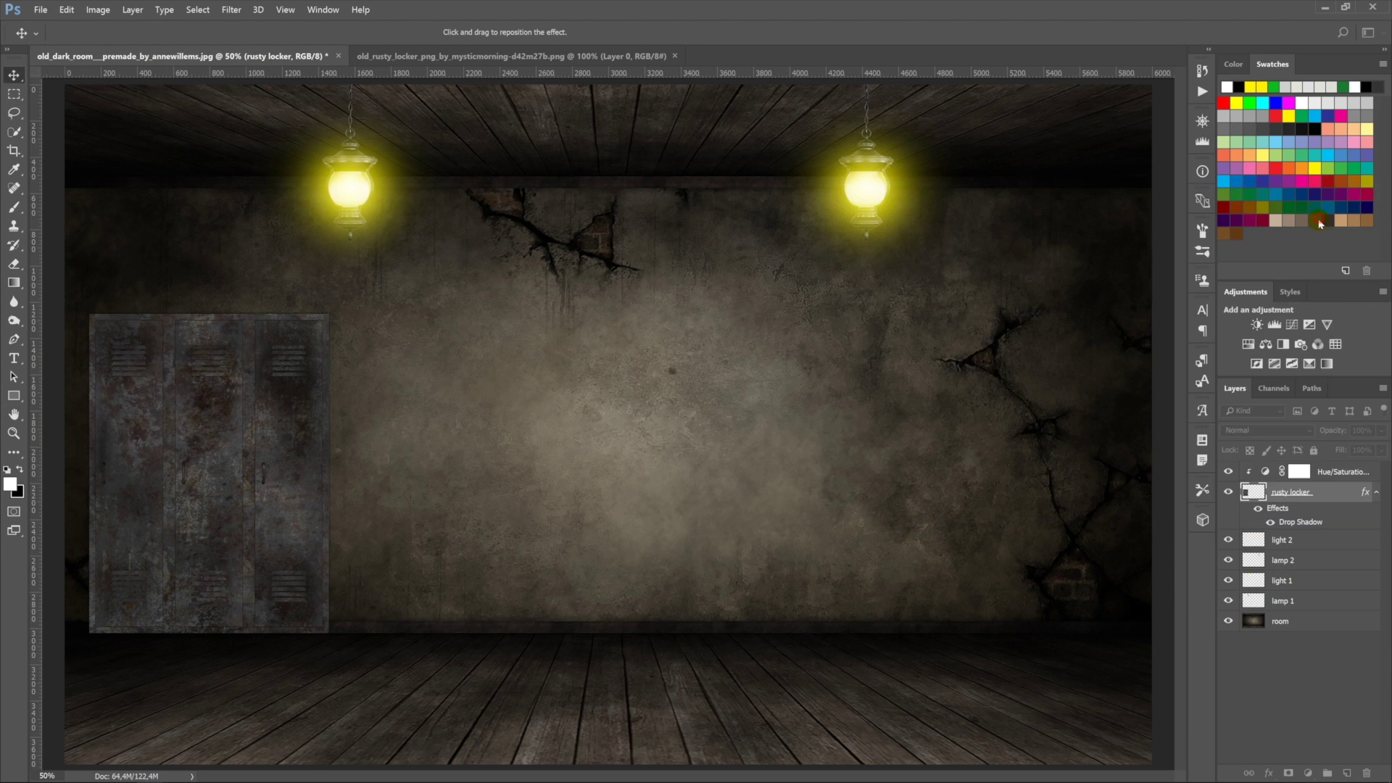
{"action": "right_click", "coordinate": [1301, 521]}
{"action": "left_click", "coordinate": [1337, 717]}
{"action": "left_click", "coordinate": [640, 298]}
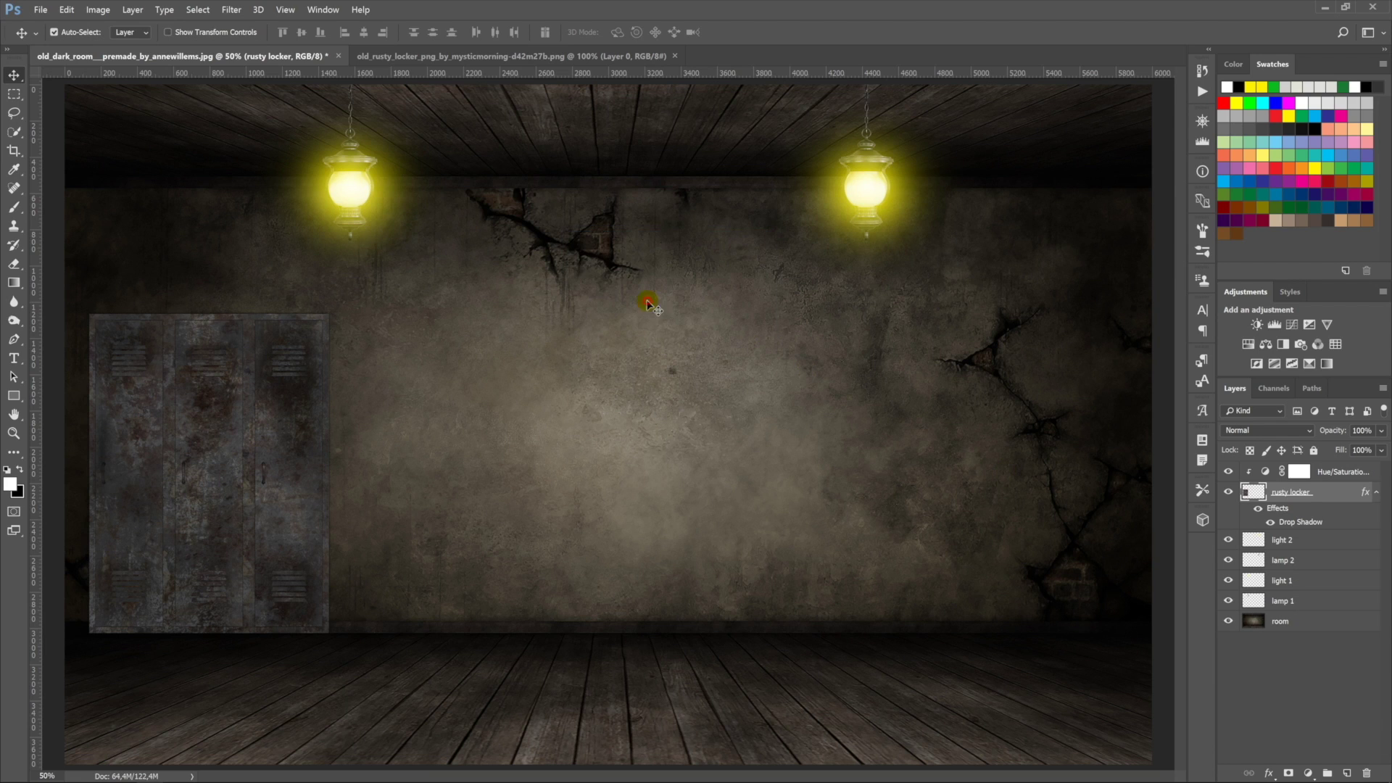
{"action": "left_click", "coordinate": [1275, 513]}
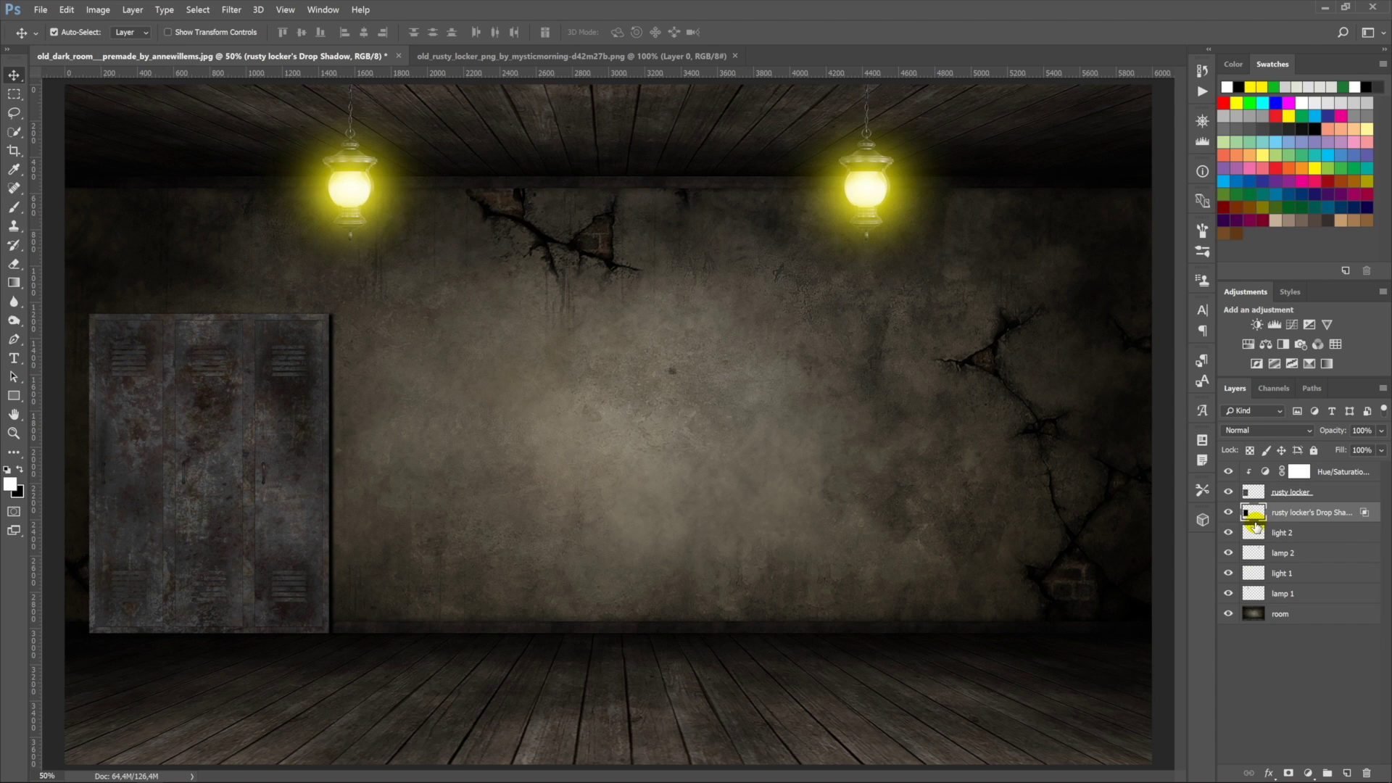
Step: Fade the locker's shadow layer to 60% opacity and close the locker source file
{"action": "left_click_drag", "start_coordinate": [1337, 430], "coordinate": [1318, 433]}
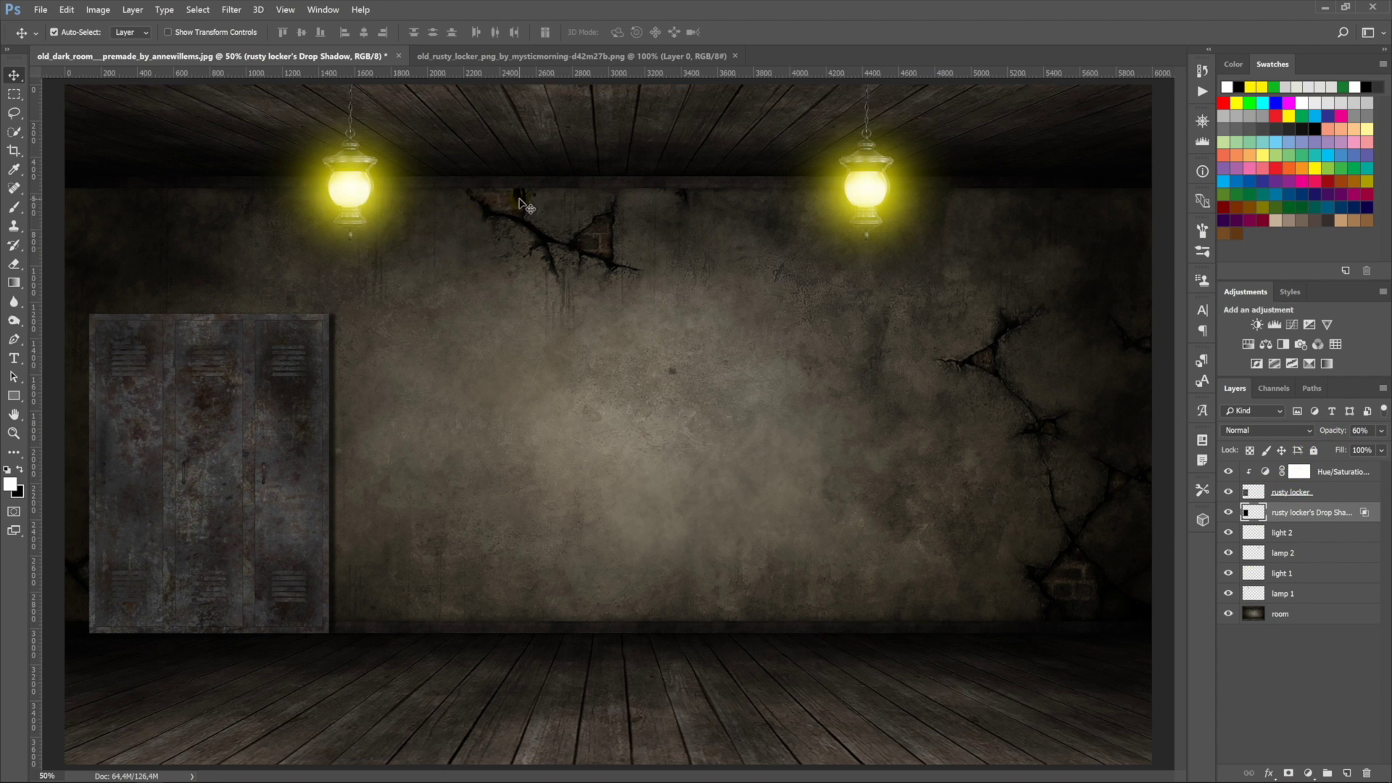
{"action": "left_click", "coordinate": [538, 56]}
{"action": "left_click", "coordinate": [735, 55]}
Step: Bring the old wall clock image into the room and shrink it to a small size
{"action": "right_click", "coordinate": [591, 57]}
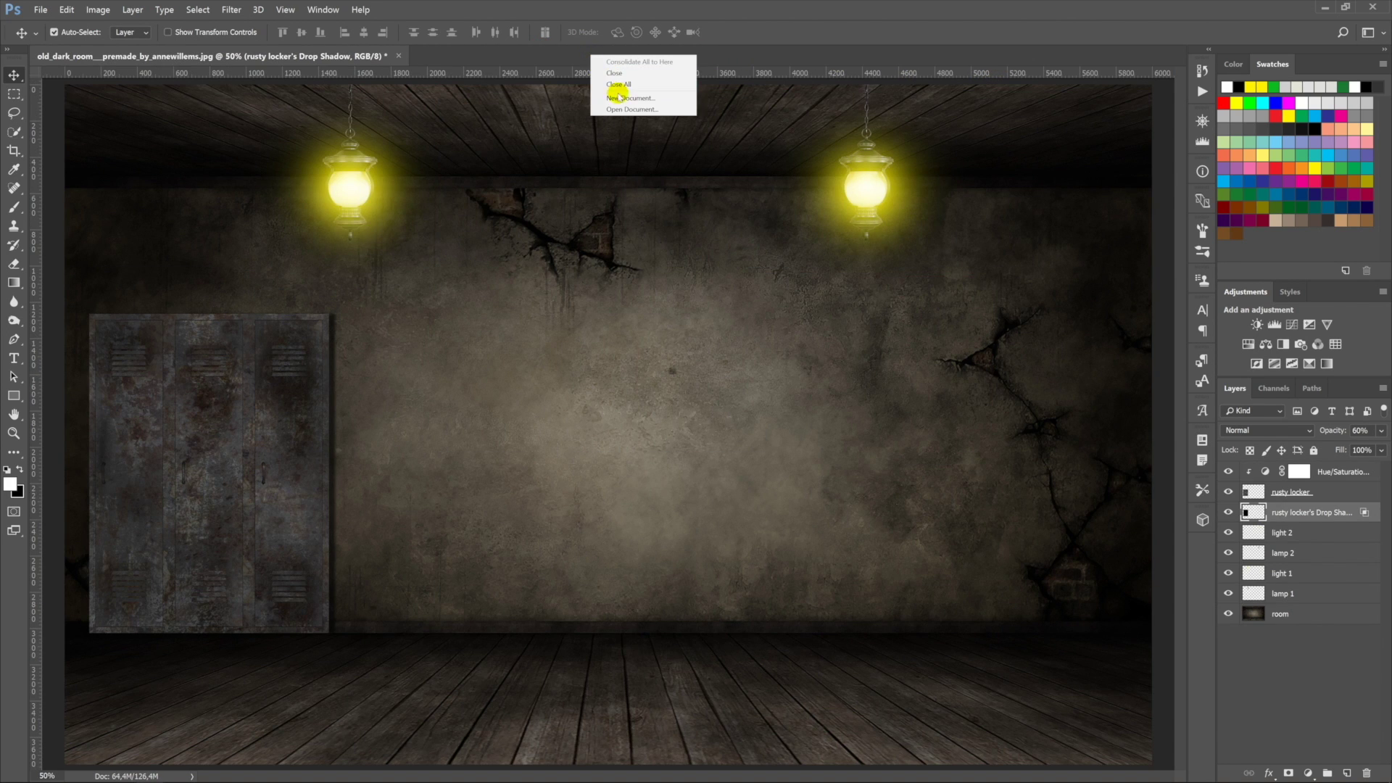
{"action": "left_click", "coordinate": [622, 109]}
{"action": "double_click", "coordinate": [501, 87]}
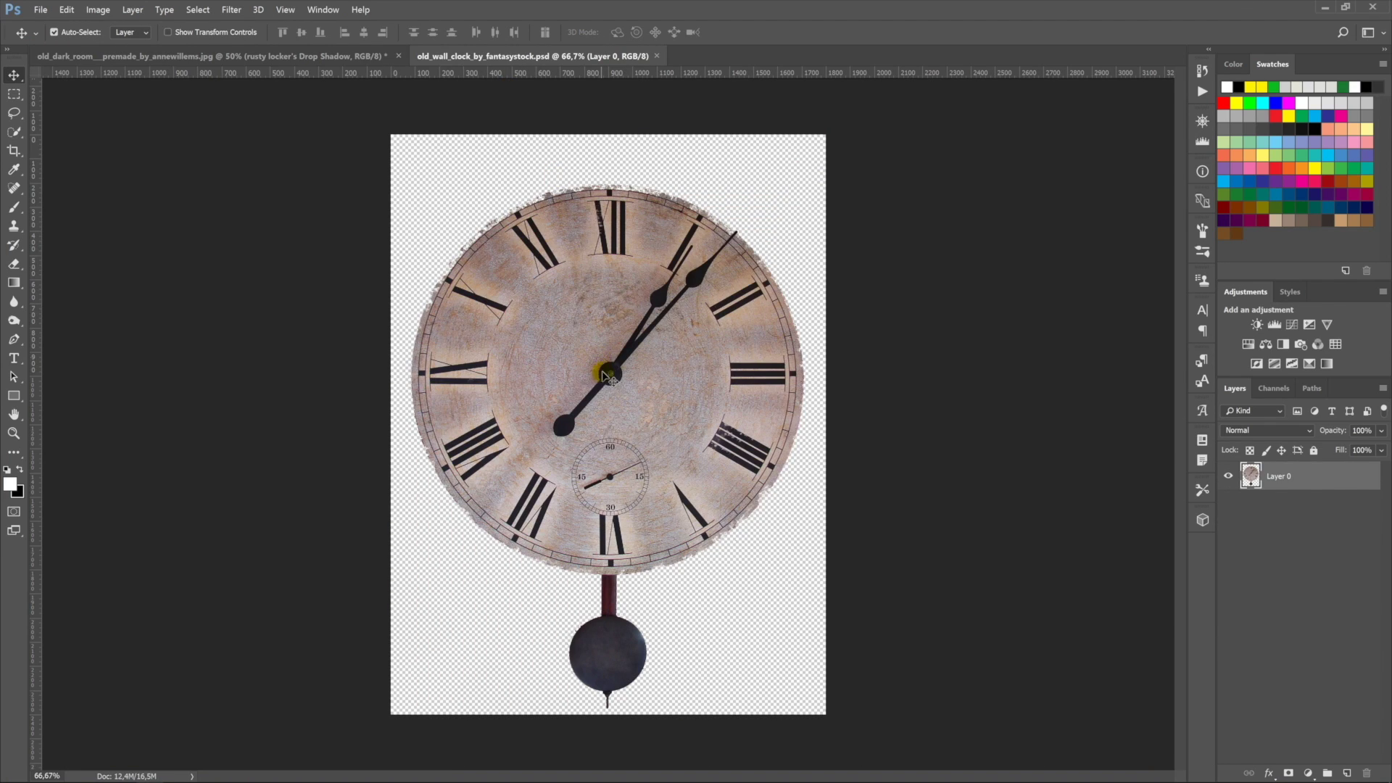
{"action": "left_click_drag", "start_coordinate": [608, 376], "coordinate": [629, 337]}
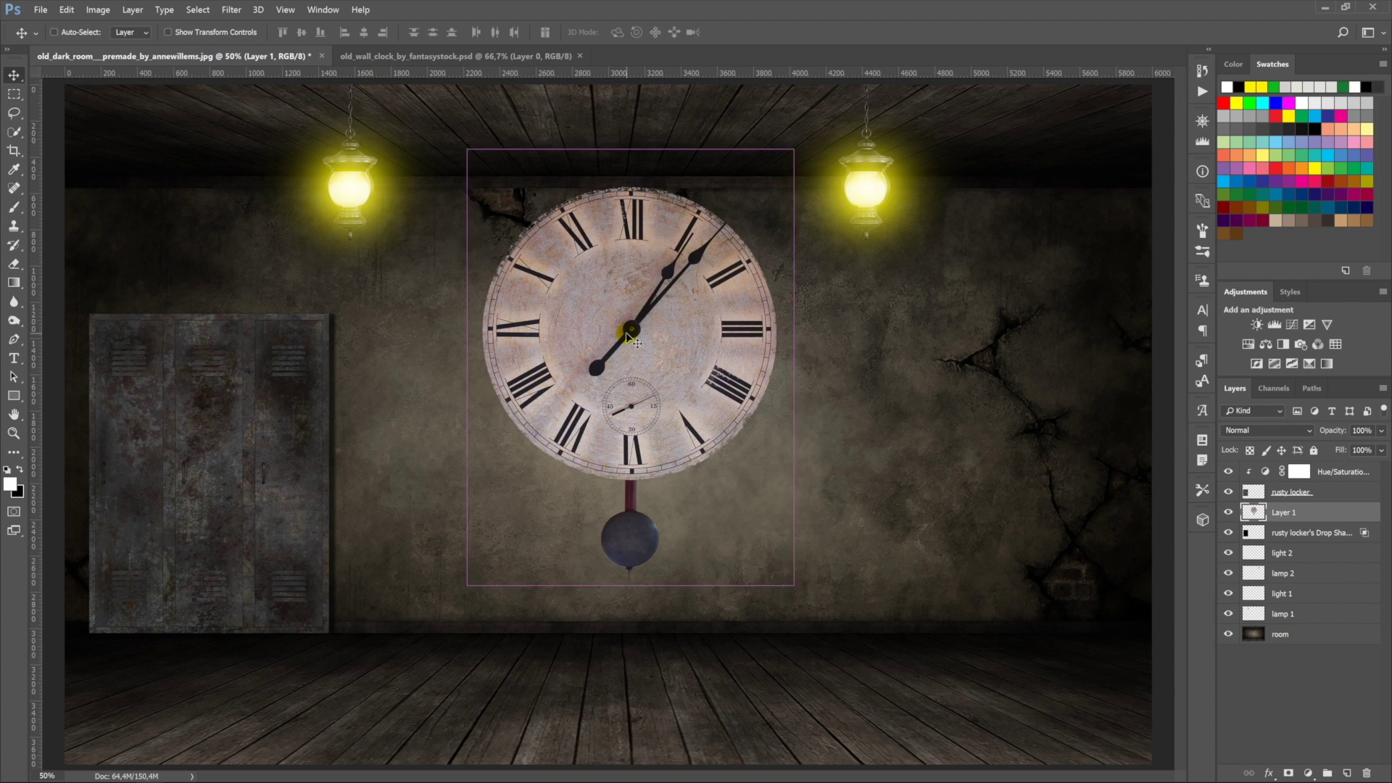
{"action": "key", "text": "ctrl+t"}
{"action": "mouse_move", "coordinate": [794, 584]}
{"action": "left_mouse_down"}
{"action": "mouse_move", "coordinate": [685, 404]}
{"action": "mouse_move", "coordinate": [629, 356]}
{"action": "mouse_move", "coordinate": [611, 245]}
{"action": "left_mouse_up"}
{"action": "key", "text": "Return"}
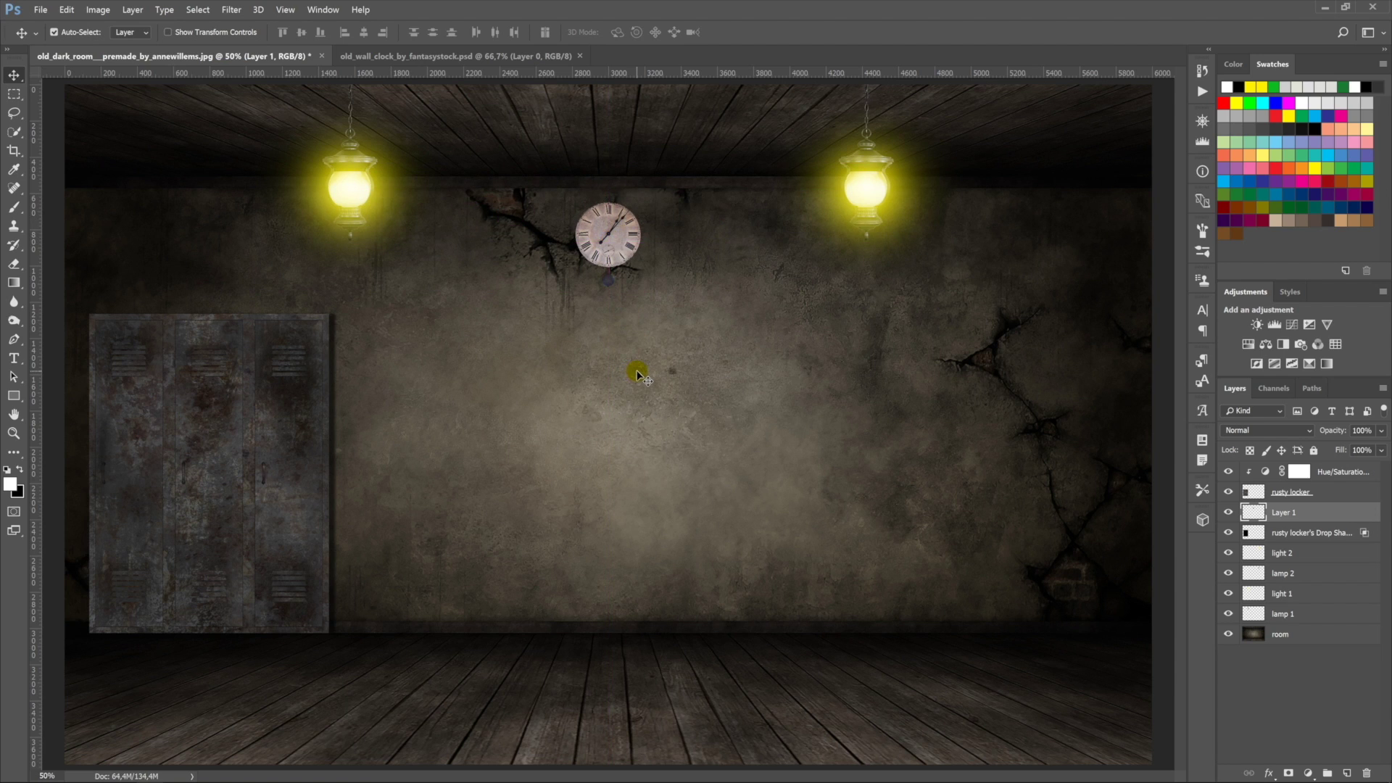
Step: Move the clock layer below the locker's shadow, rename it 'old clock', and choose Gaussian Blur
{"action": "left_click_drag", "start_coordinate": [1283, 512], "coordinate": [1283, 537]}
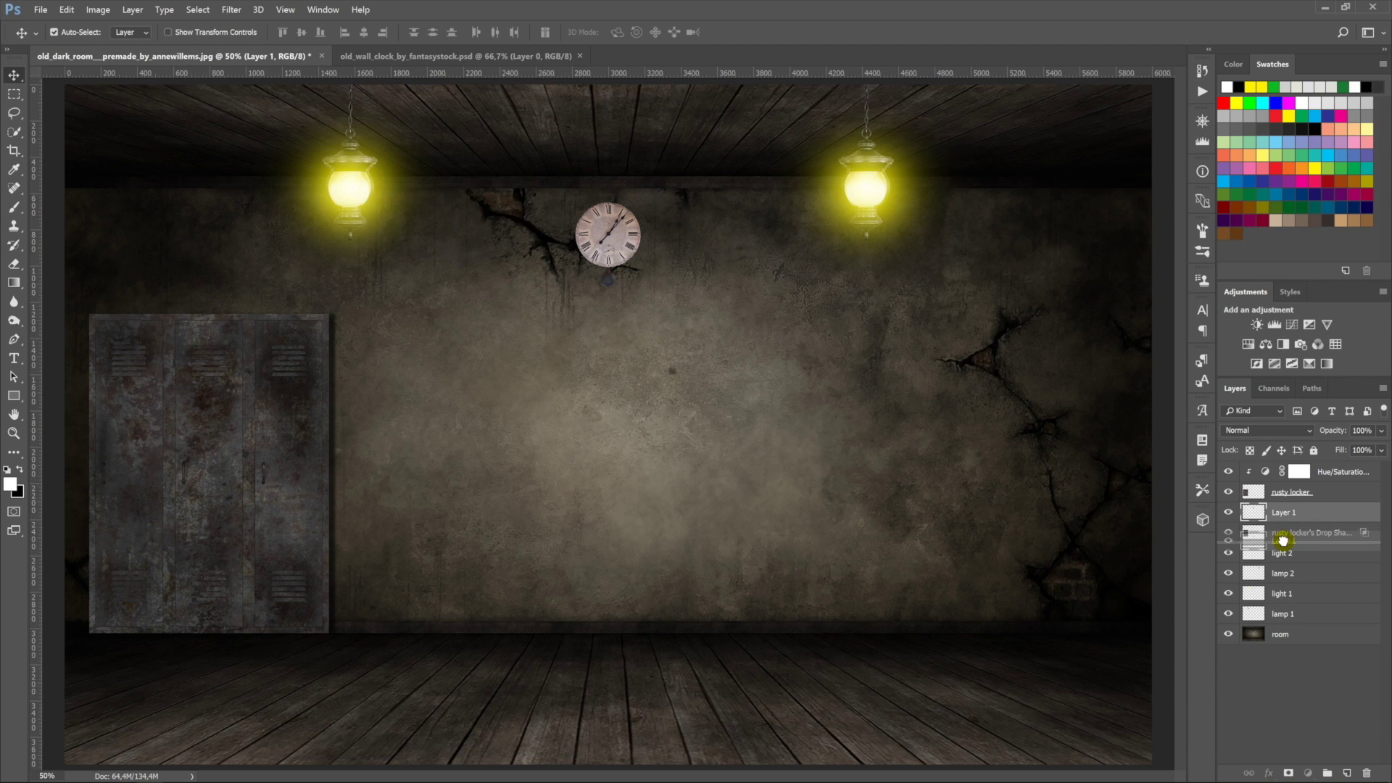
{"action": "double_click", "coordinate": [1282, 534]}
{"action": "type", "text": "old cloc"}
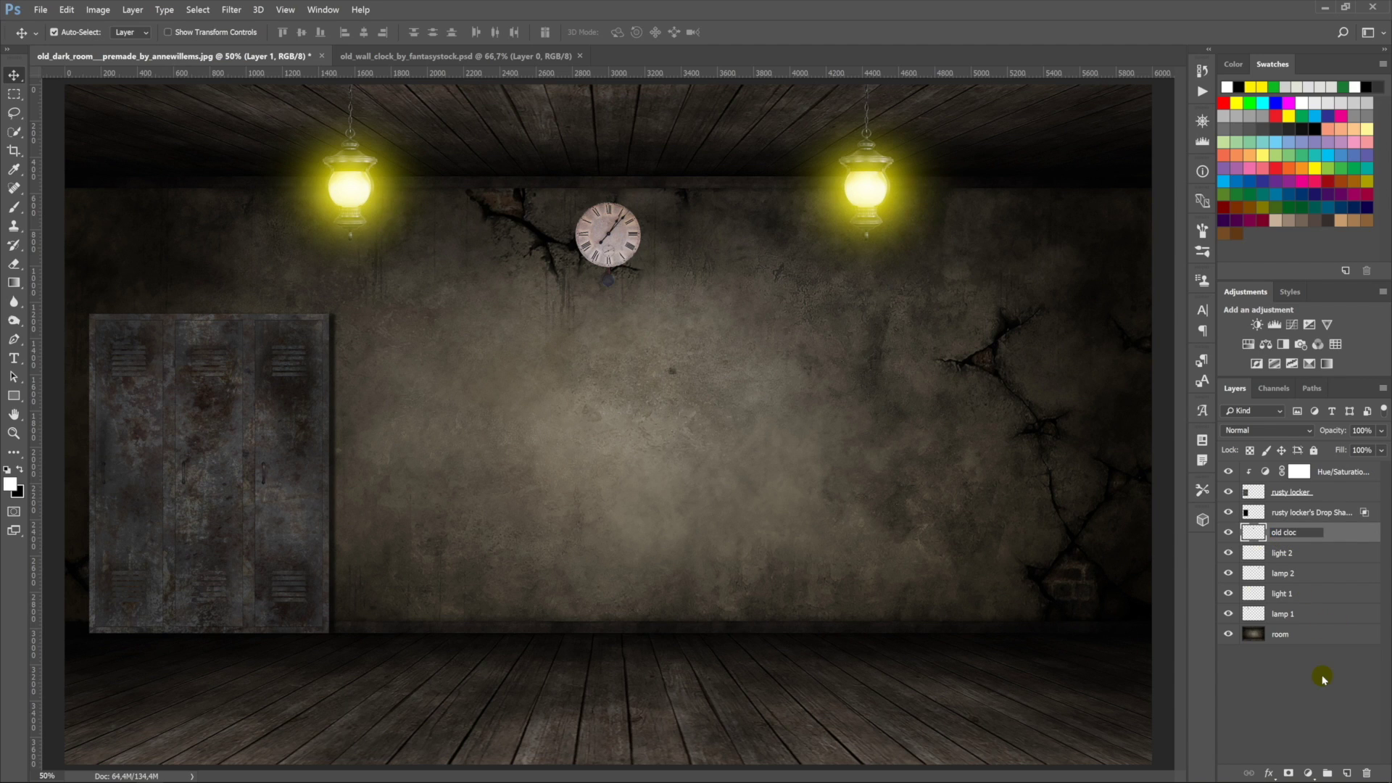
{"action": "type", "text": "k"}
{"action": "key", "text": "Return"}
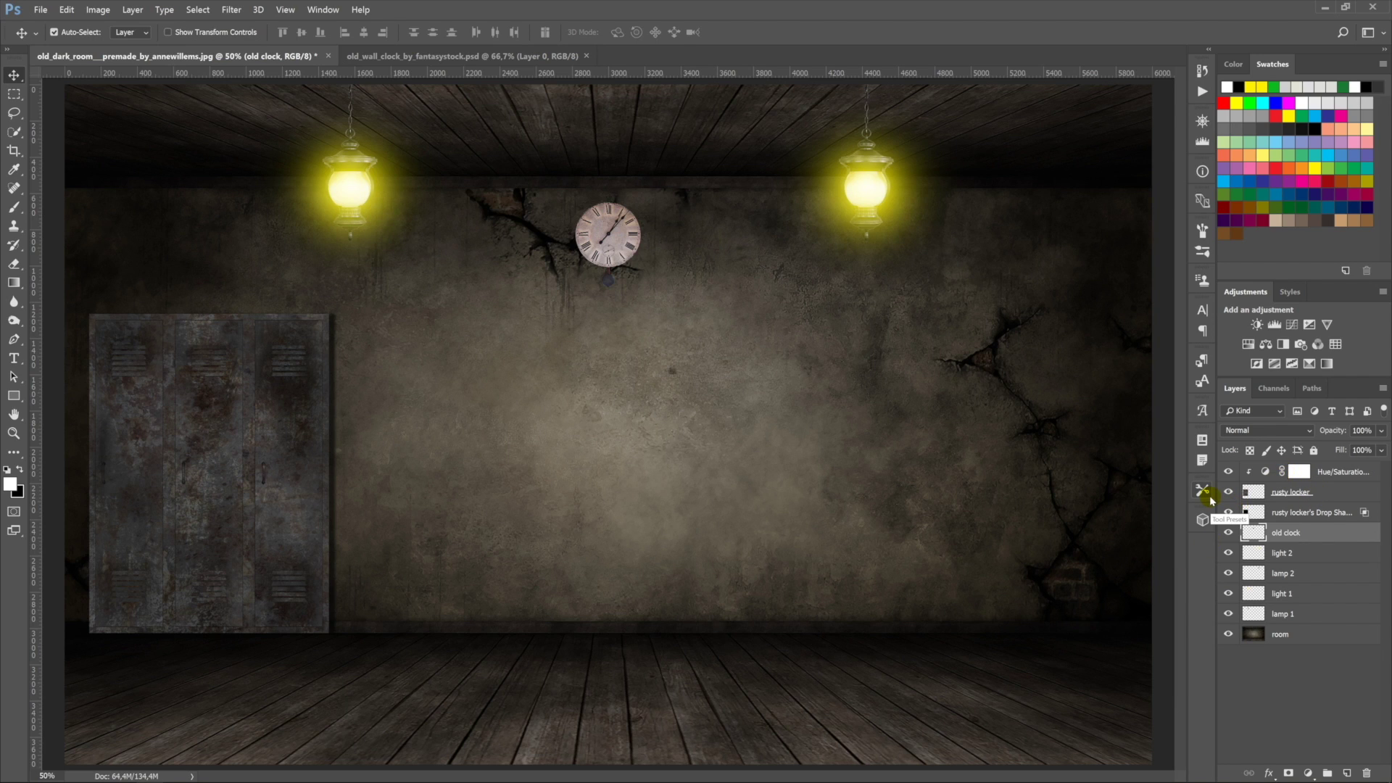
{"action": "left_click", "coordinate": [231, 11]}
{"action": "mouse_move", "coordinate": [232, 129]}
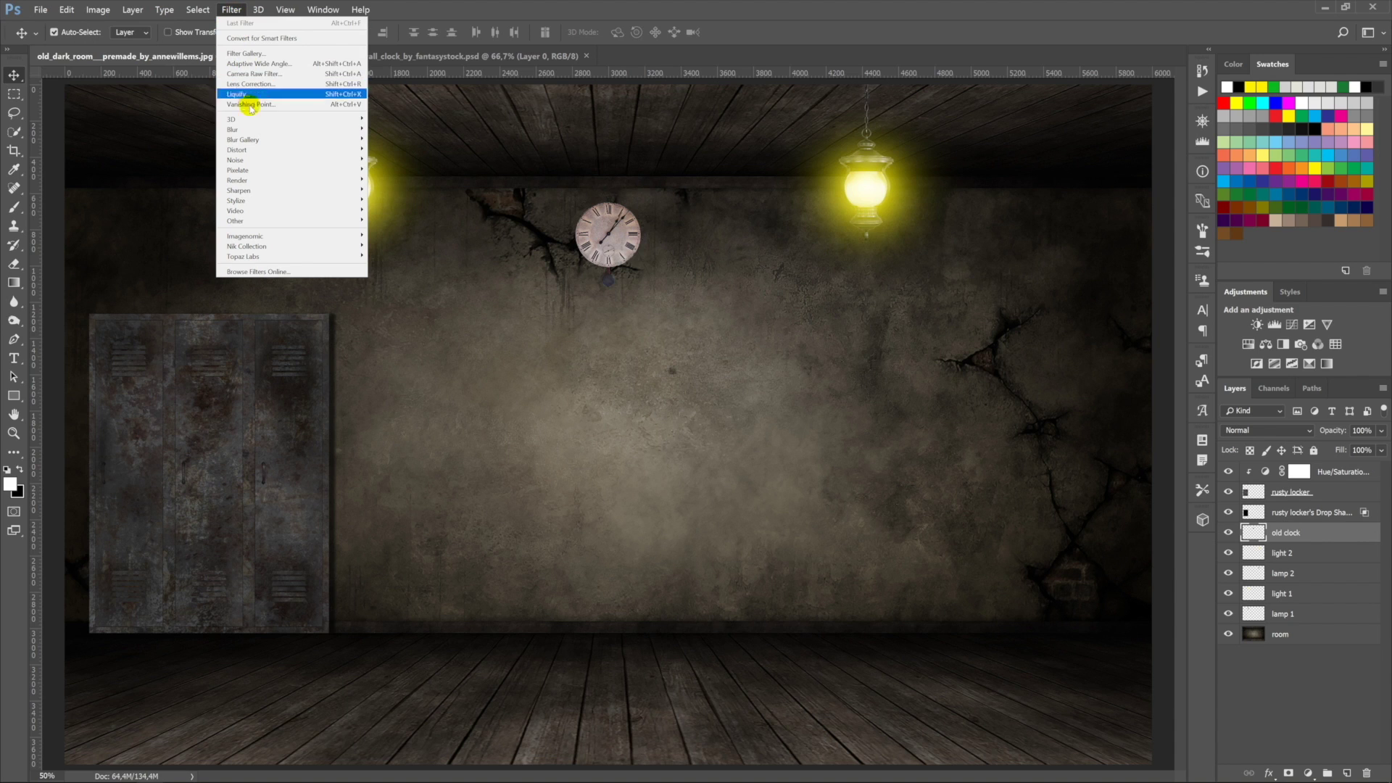
{"action": "left_click", "coordinate": [182, 161]}
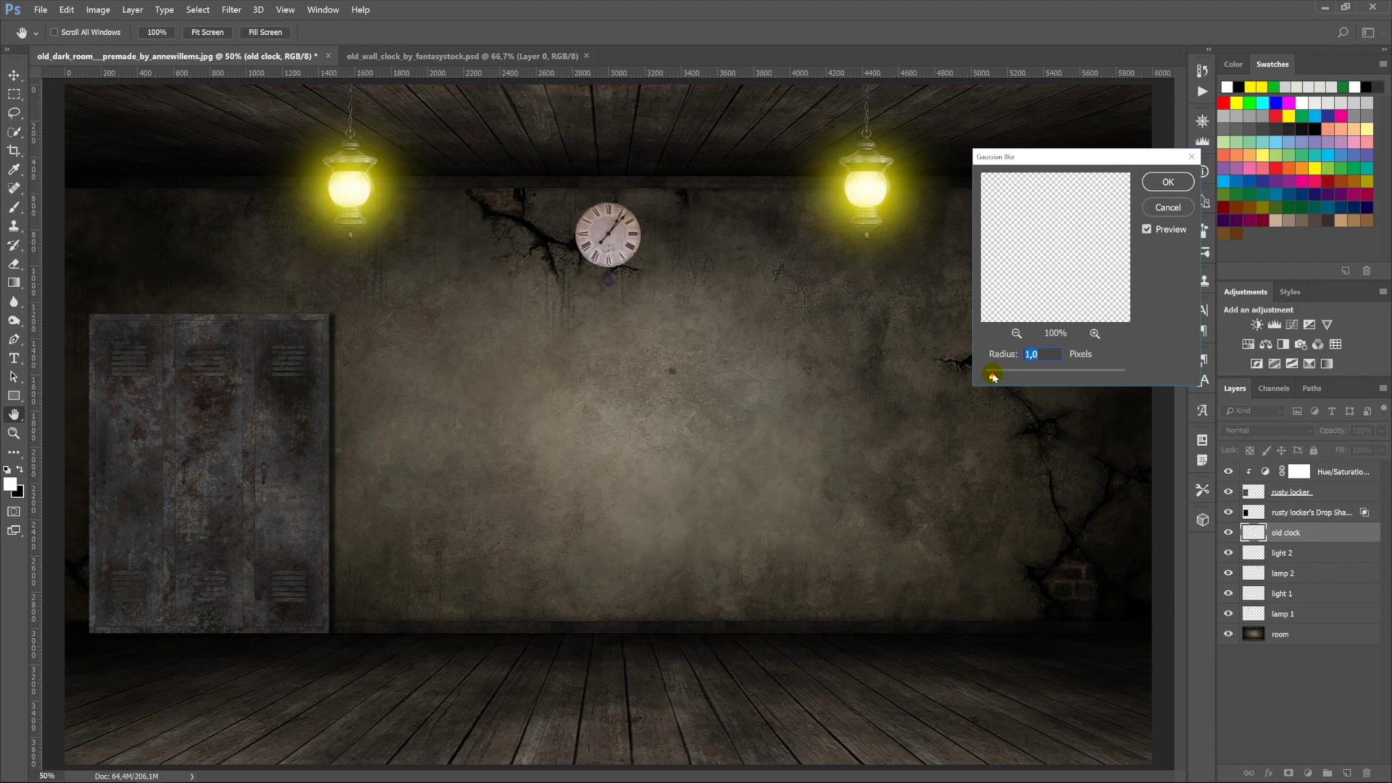
Step: Apply the slight blur, then add a drop shadow to the clock on its own layer
{"action": "left_click", "coordinate": [1165, 186]}
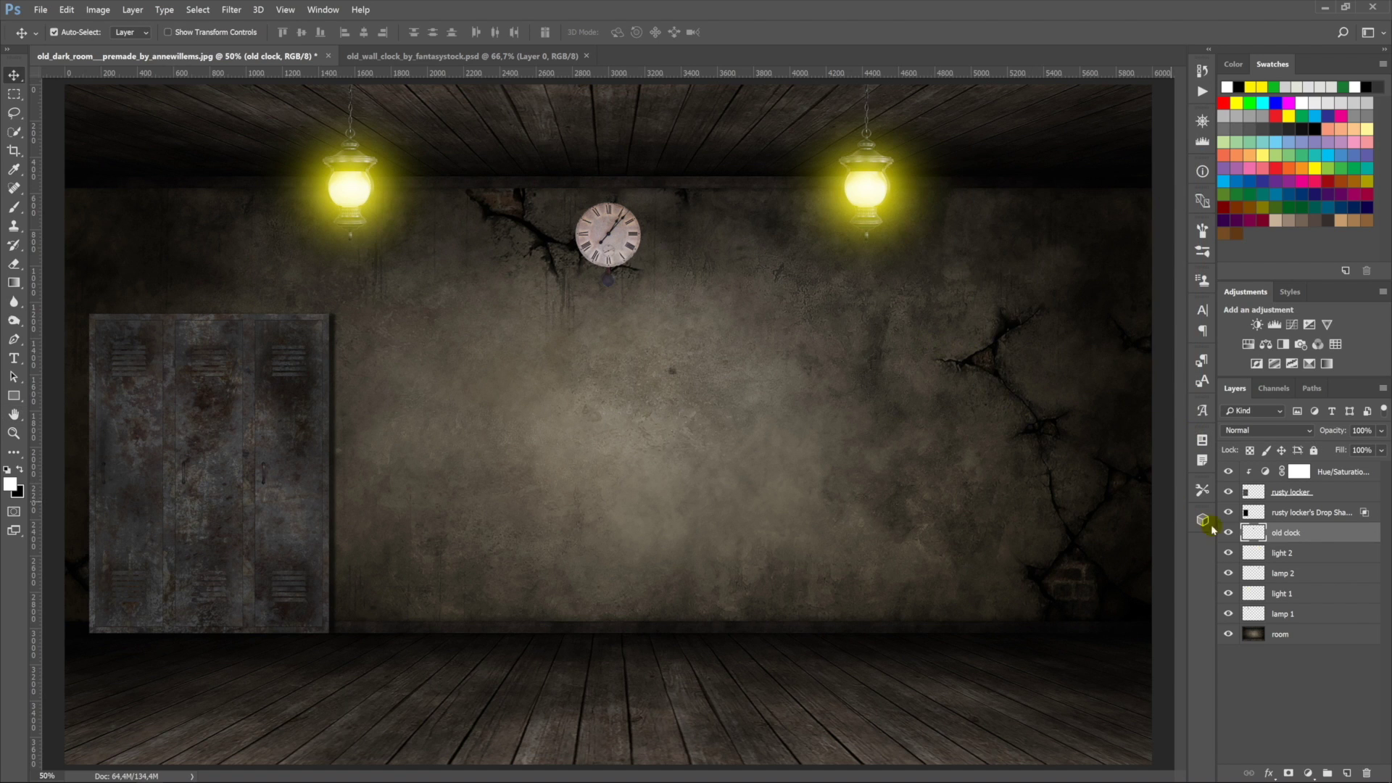
{"action": "double_click", "coordinate": [1276, 538]}
{"action": "left_click", "coordinate": [870, 461]}
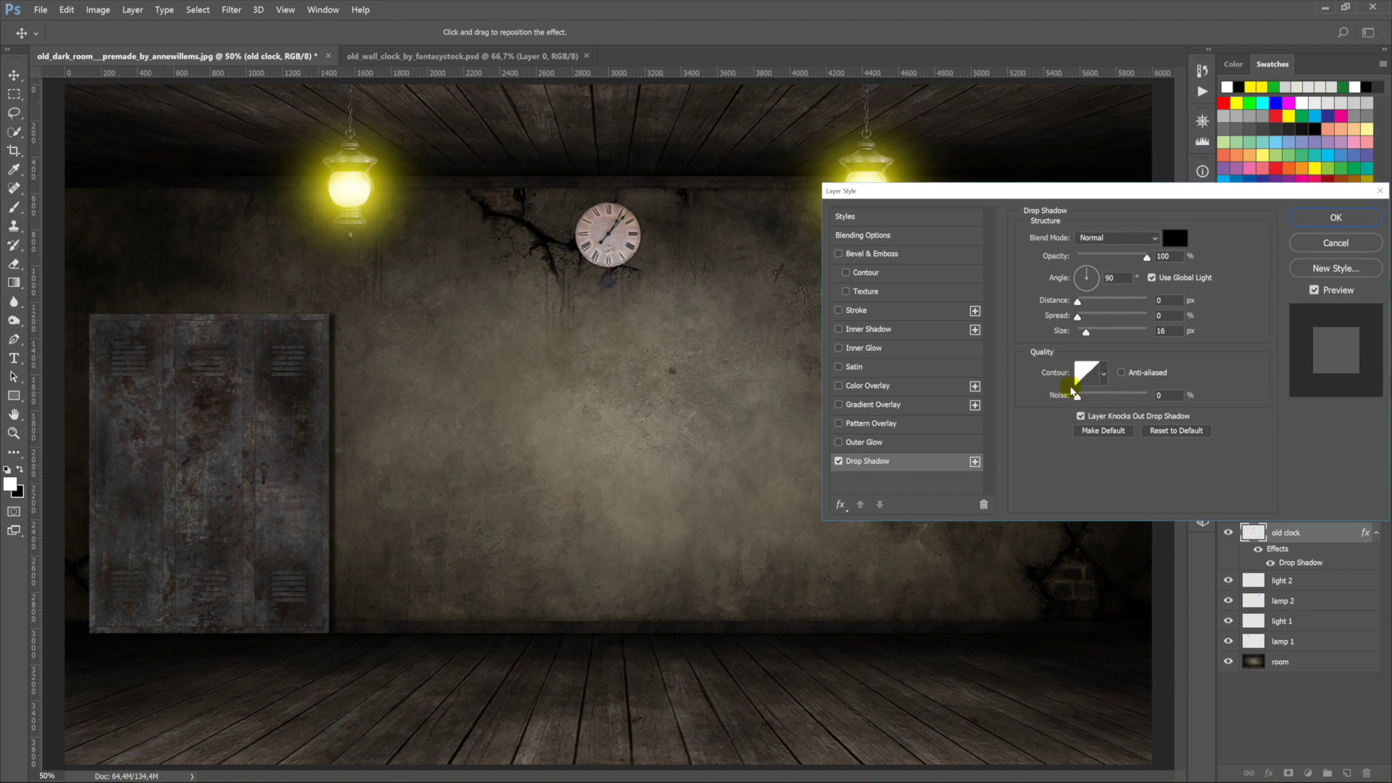
{"action": "left_click", "coordinate": [1335, 218]}
{"action": "right_click", "coordinate": [1333, 563]}
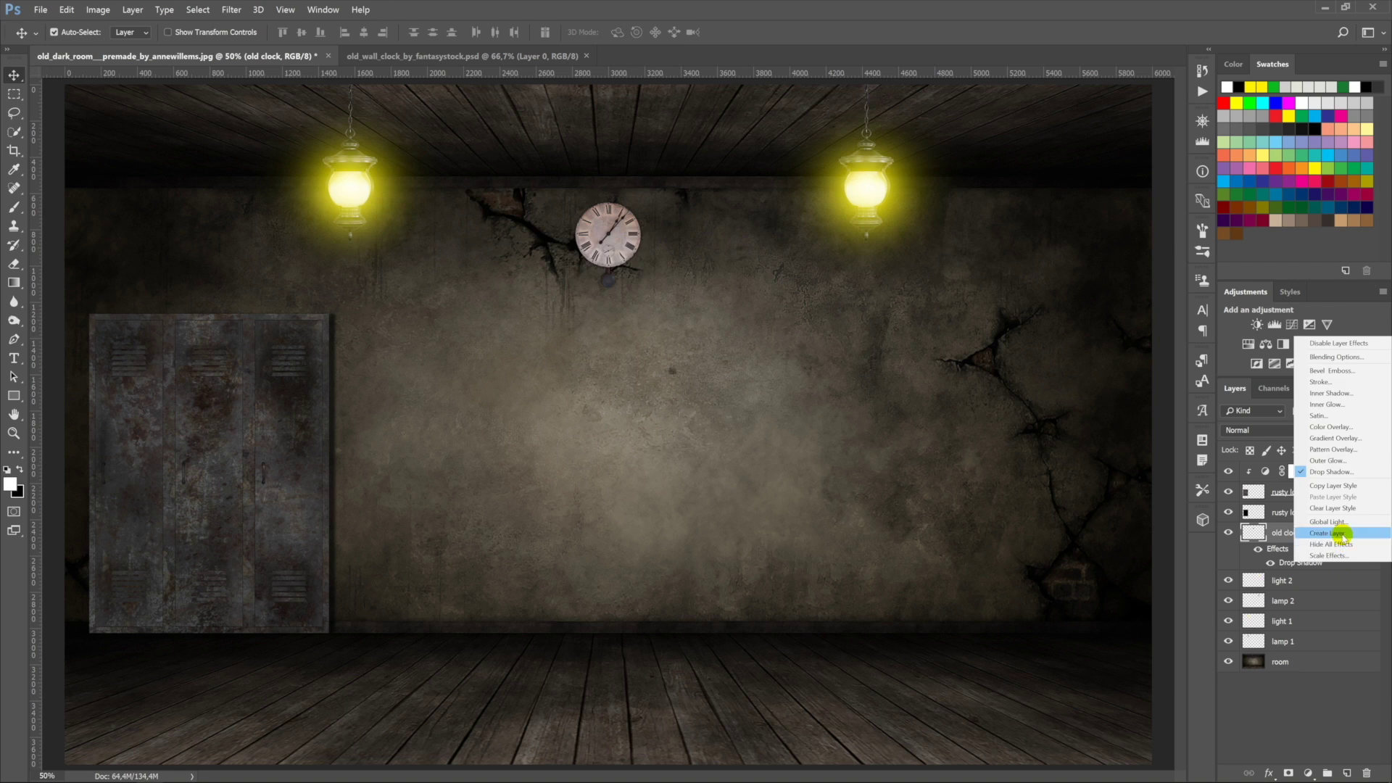
{"action": "left_click", "coordinate": [1334, 534]}
{"action": "left_click", "coordinate": [643, 297]}
{"action": "left_click", "coordinate": [1305, 554]}
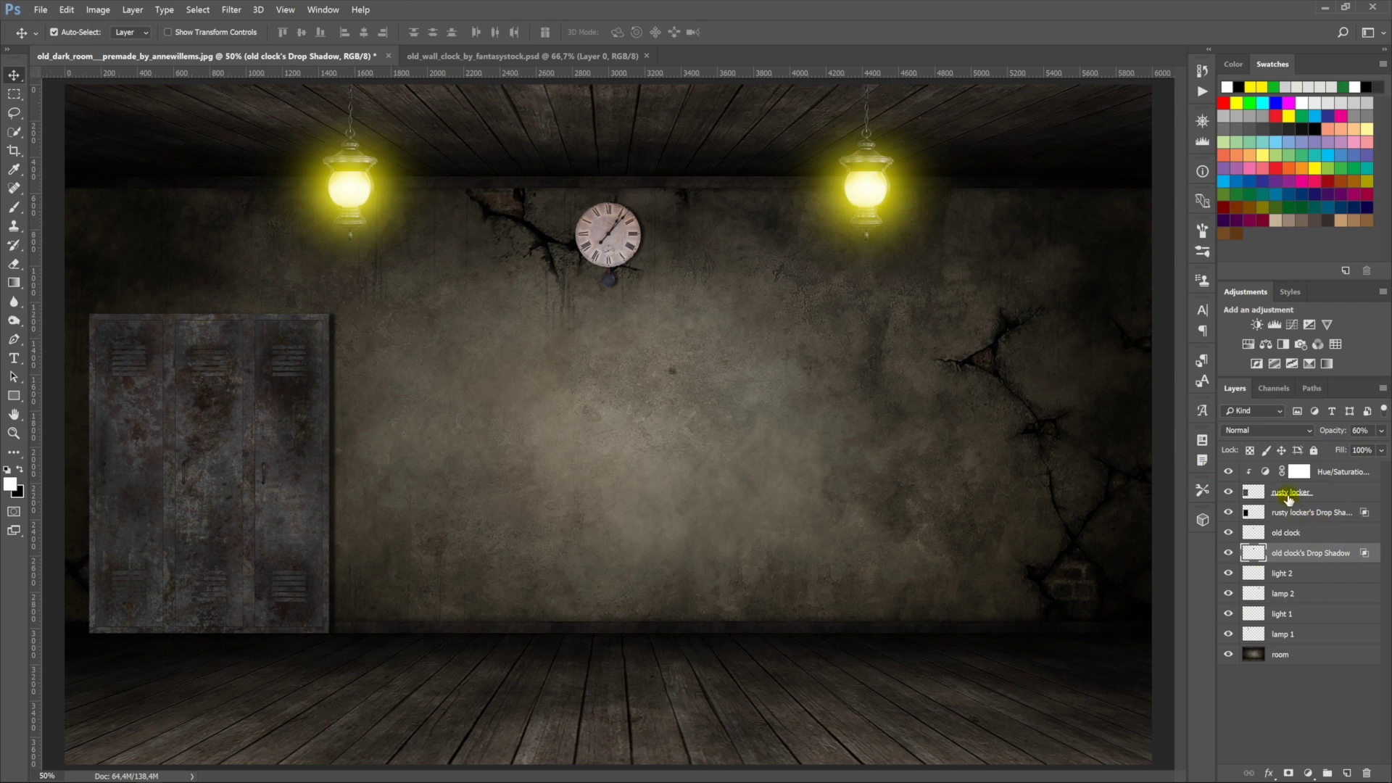
Step: Reselect the rusty locker layer and dismiss the Filter menu without changes
{"action": "left_click", "coordinate": [1288, 496]}
{"action": "left_click", "coordinate": [232, 10]}
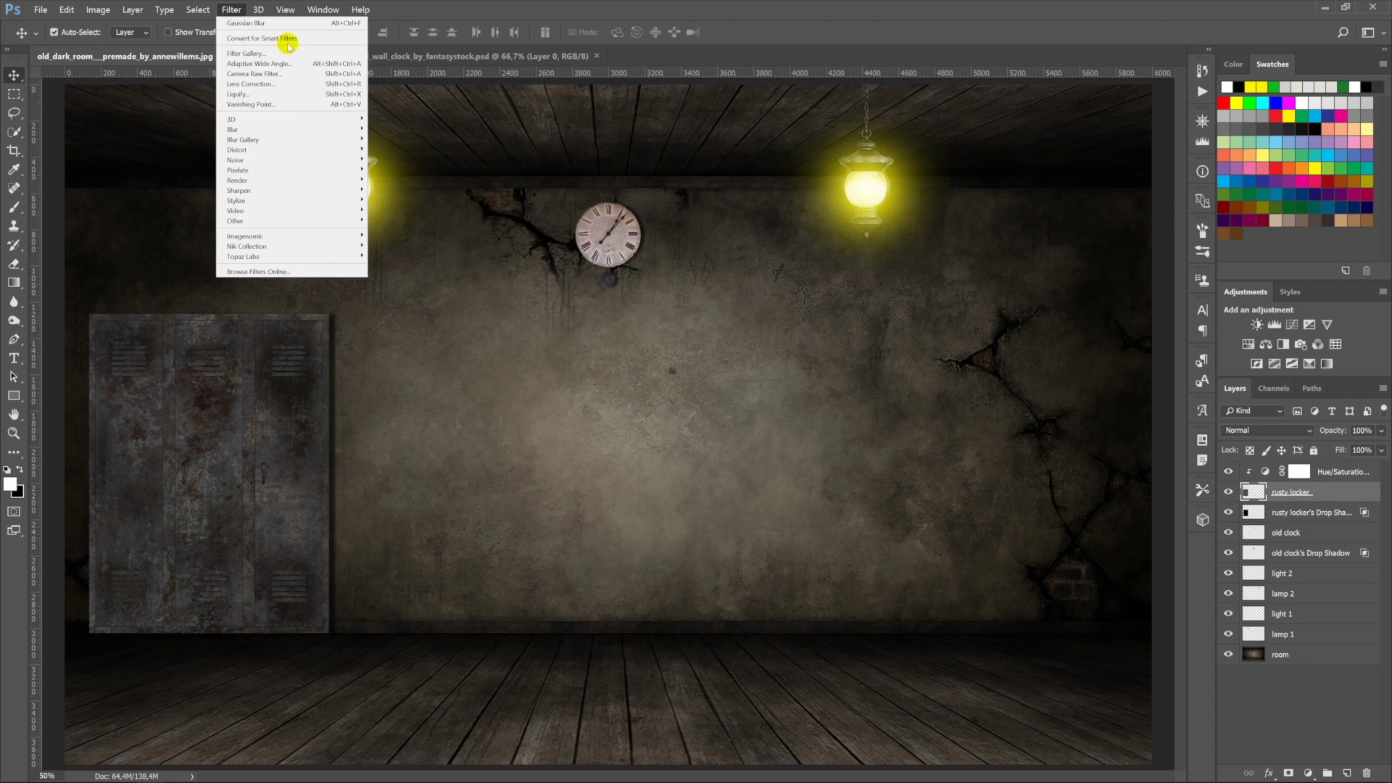
{"action": "key", "text": "Escape"}
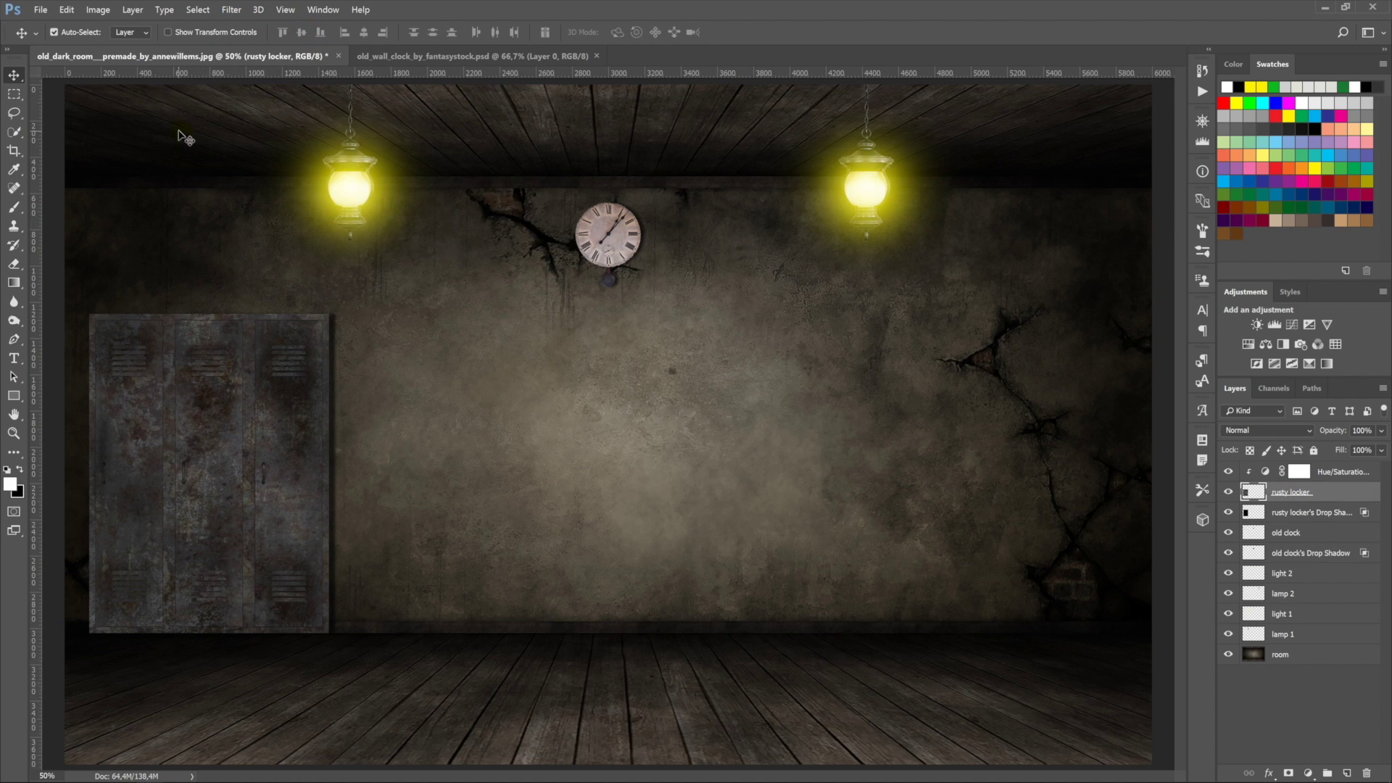
Step: Bring wall_street_by_gilad.jpg into the room and scale it down to picture size
{"action": "right_click", "coordinate": [732, 49]}
{"action": "left_click", "coordinate": [761, 105]}
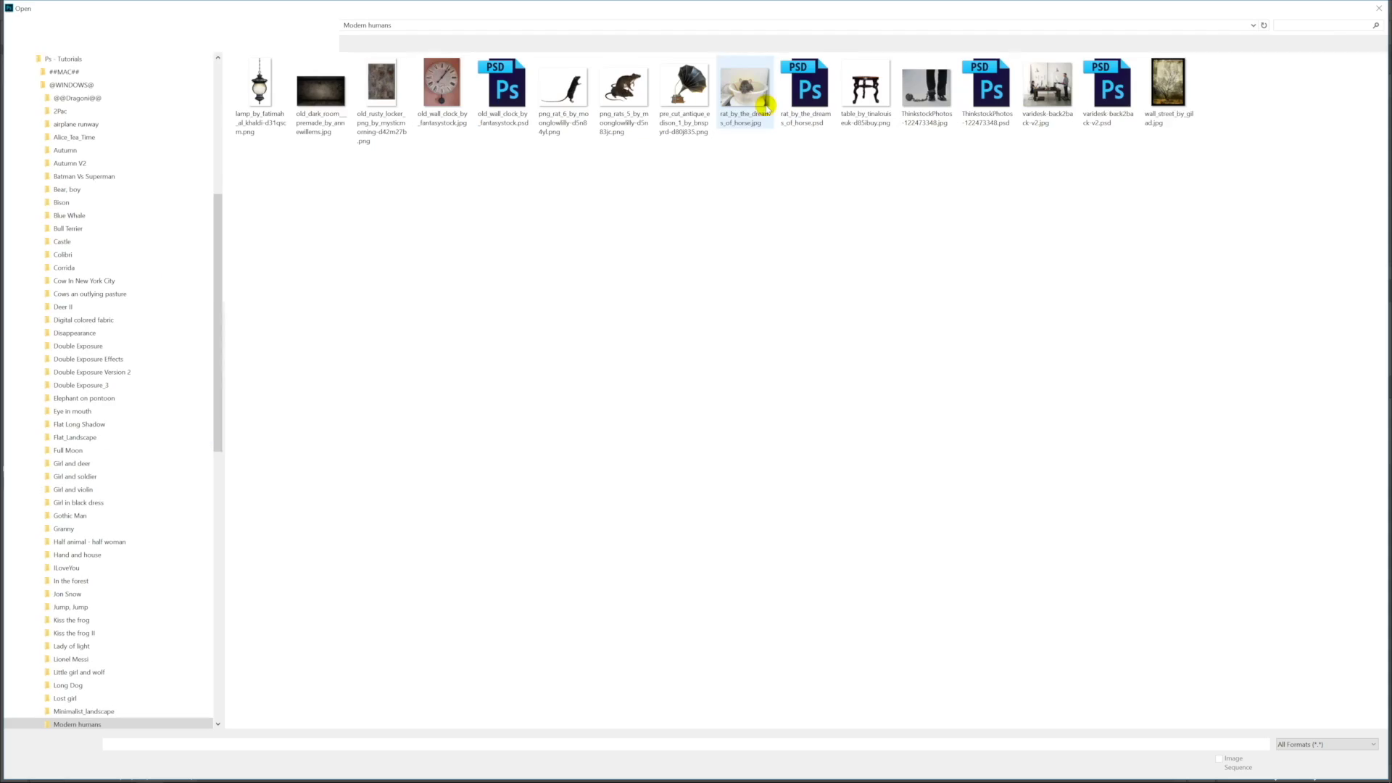
{"action": "double_click", "coordinate": [1192, 119]}
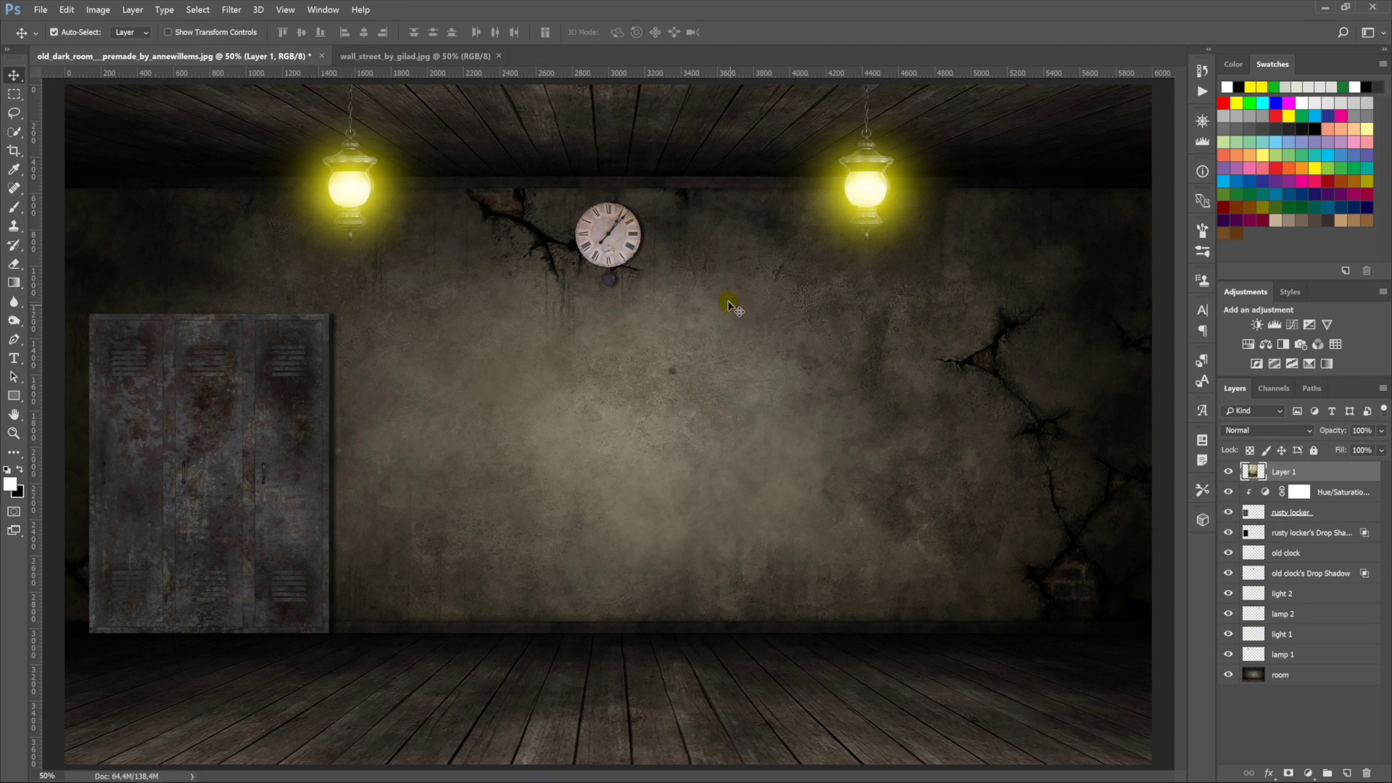
{"action": "left_click_drag", "start_coordinate": [545, 181], "coordinate": [725, 302]}
{"action": "key", "text": "ctrl+t"}
{"action": "left_click_drag", "start_coordinate": [808, 716], "coordinate": [627, 412]}
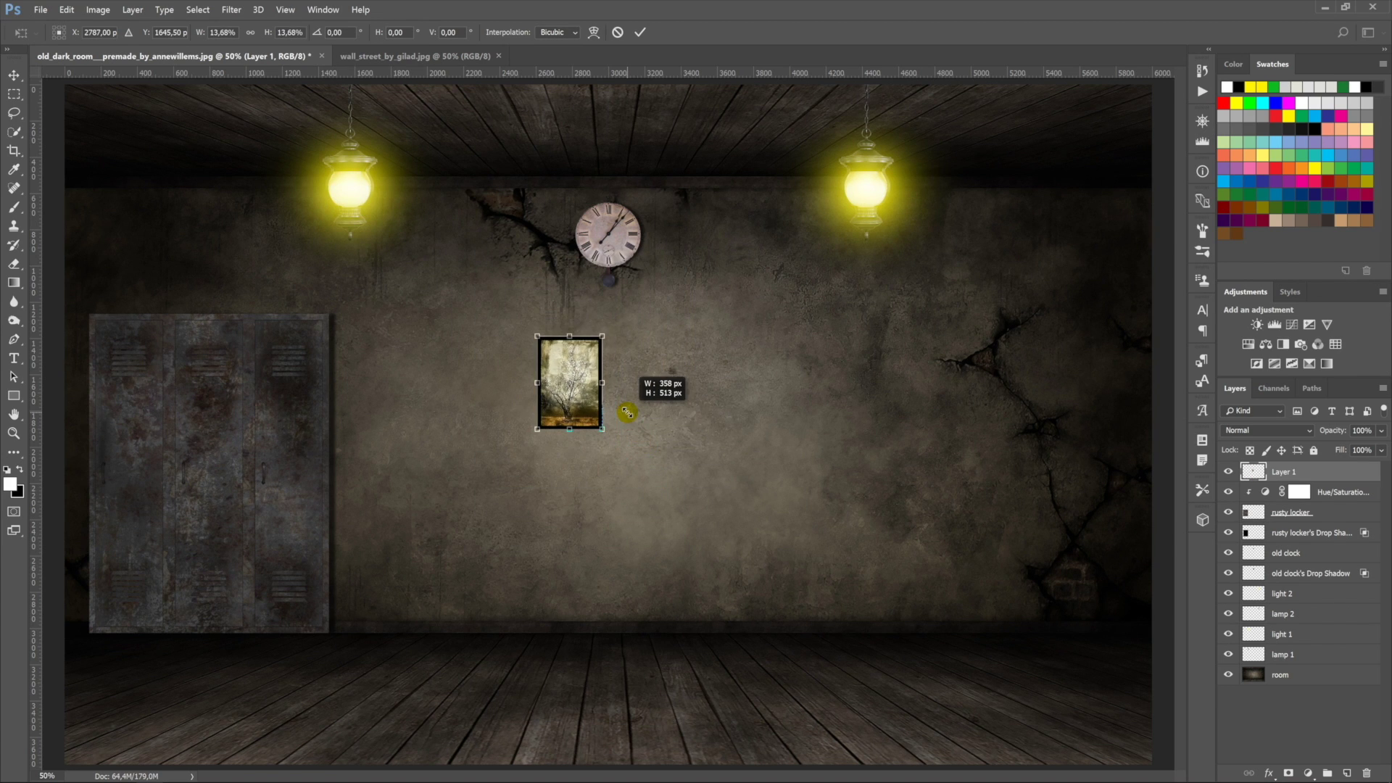
{"action": "left_click_drag", "start_coordinate": [627, 412], "coordinate": [632, 419]}
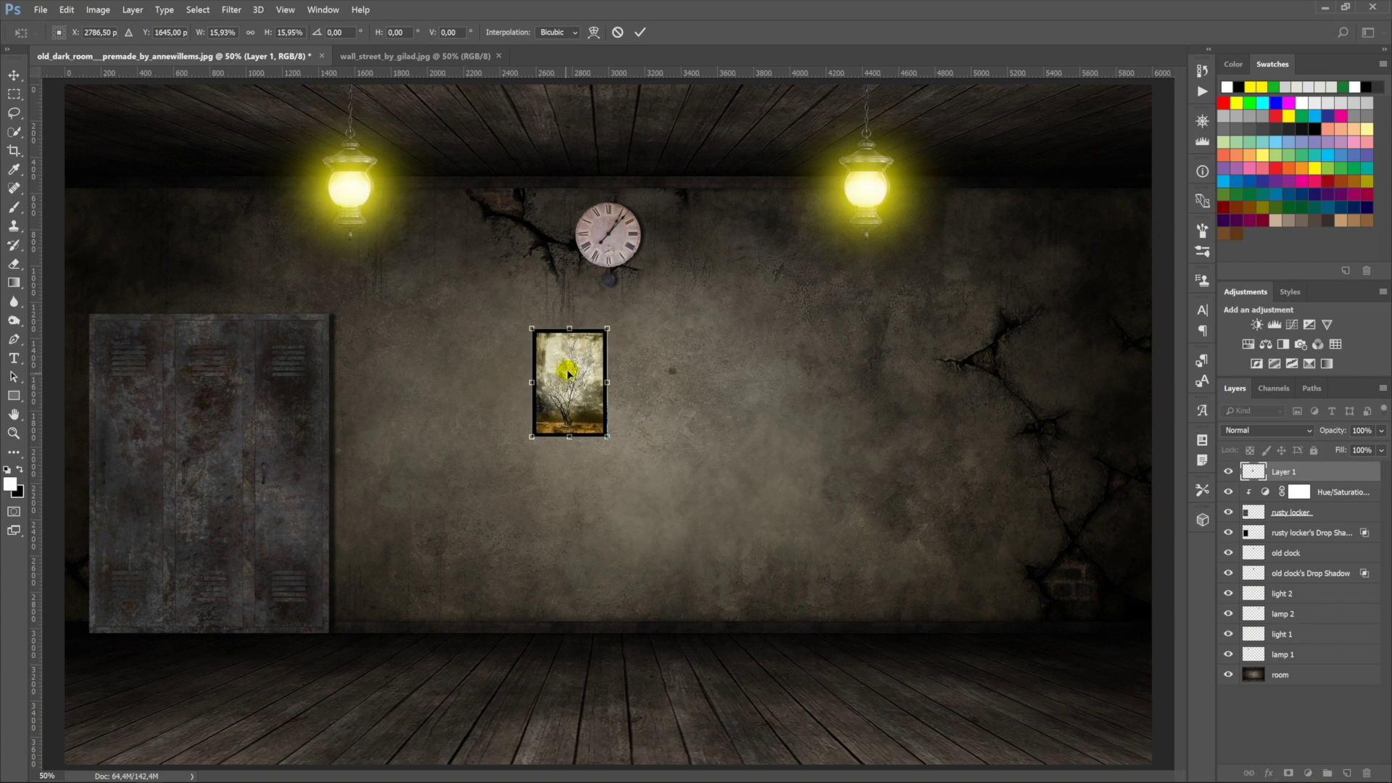
{"action": "key", "text": "Return"}
Step: Hang the picture on the wall below the clock and rename its layer 'wall painting'
{"action": "mouse_move", "coordinate": [569, 374]}
{"action": "left_mouse_down"}
{"action": "mouse_move", "coordinate": [833, 337]}
{"action": "mouse_move", "coordinate": [866, 303]}
{"action": "mouse_move", "coordinate": [865, 257]}
{"action": "mouse_move", "coordinate": [755, 286]}
{"action": "mouse_move", "coordinate": [624, 374]}
{"action": "mouse_move", "coordinate": [613, 359]}
{"action": "left_mouse_up"}
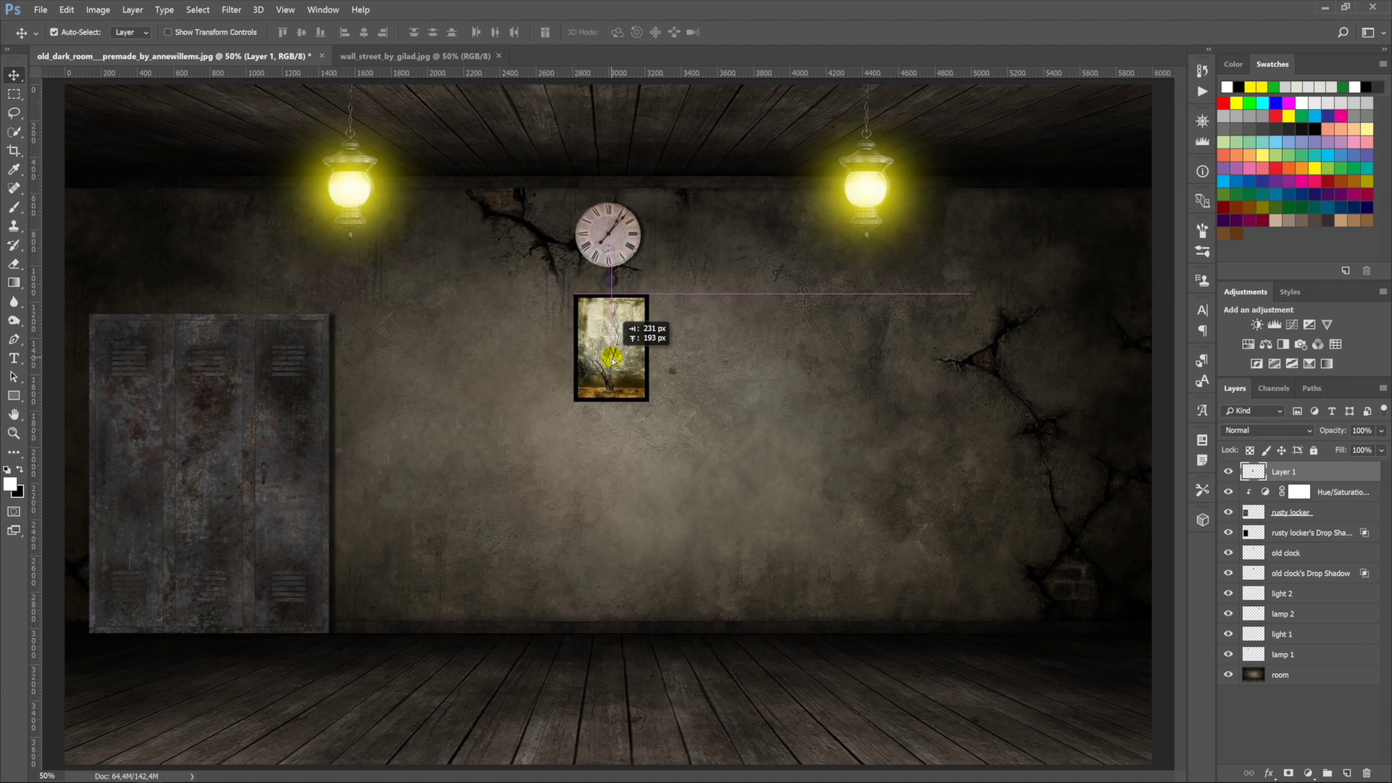
{"action": "double_click", "coordinate": [1283, 472]}
{"action": "type", "text": "wall"}
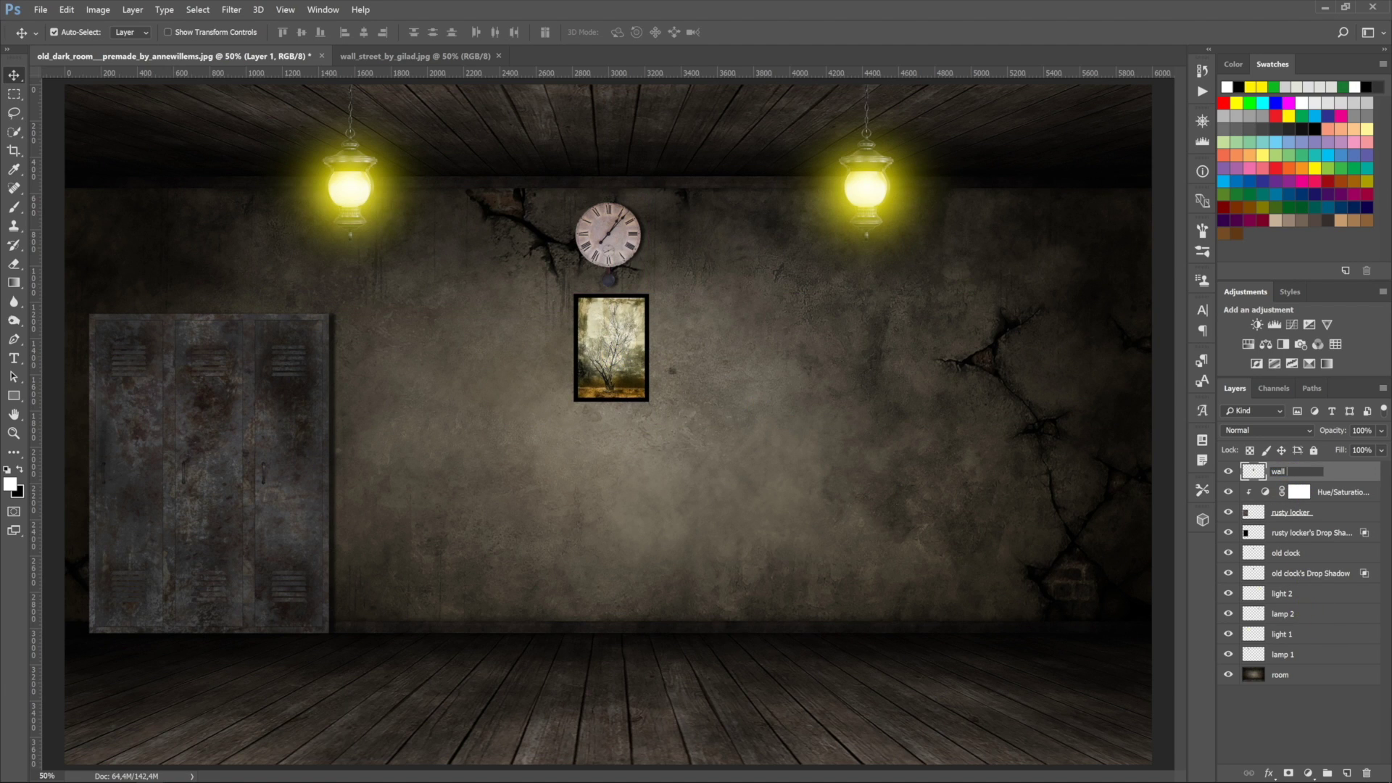
{"action": "type", "text": "g"}
Step: Confirm the 'wall painting' name, add a drop shadow, and split it onto its own layer
{"action": "key", "text": "Return"}
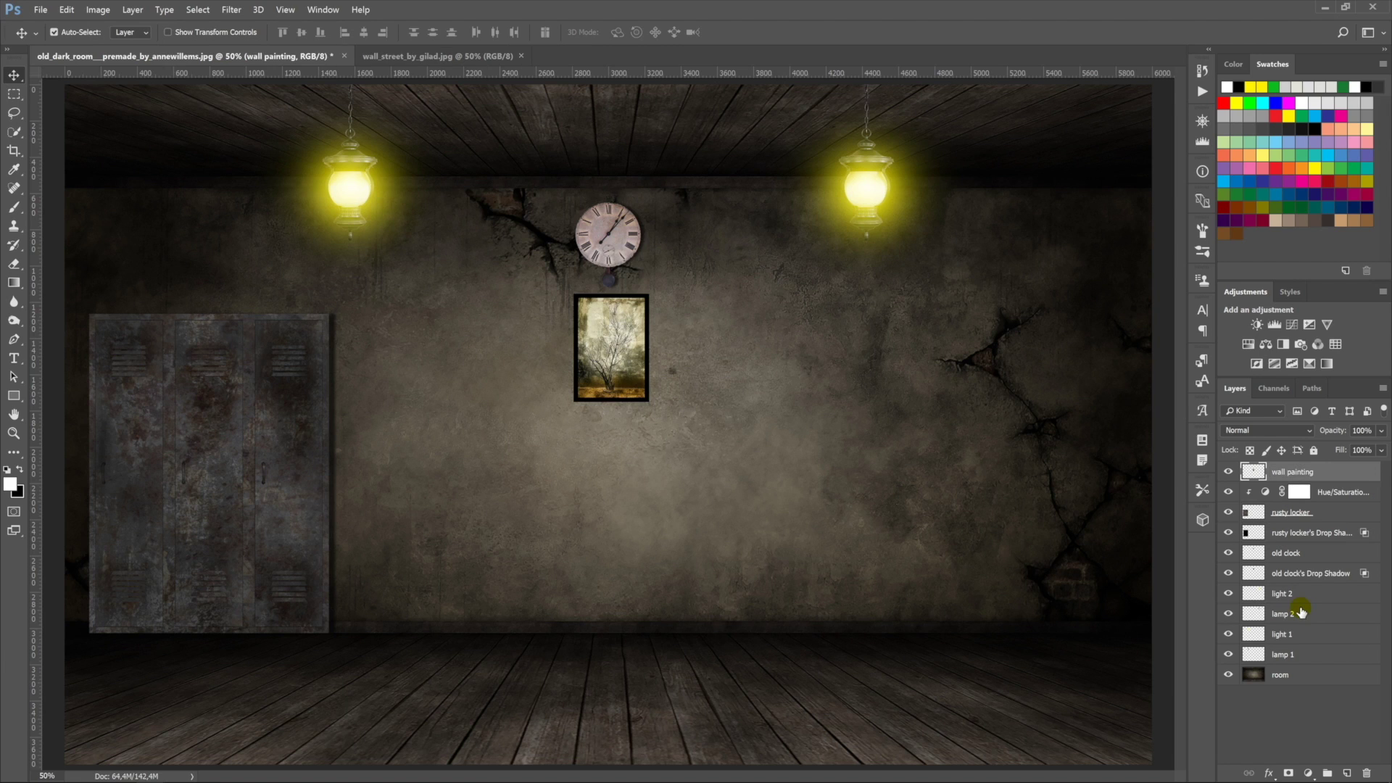
{"action": "left_click", "coordinate": [227, 10]}
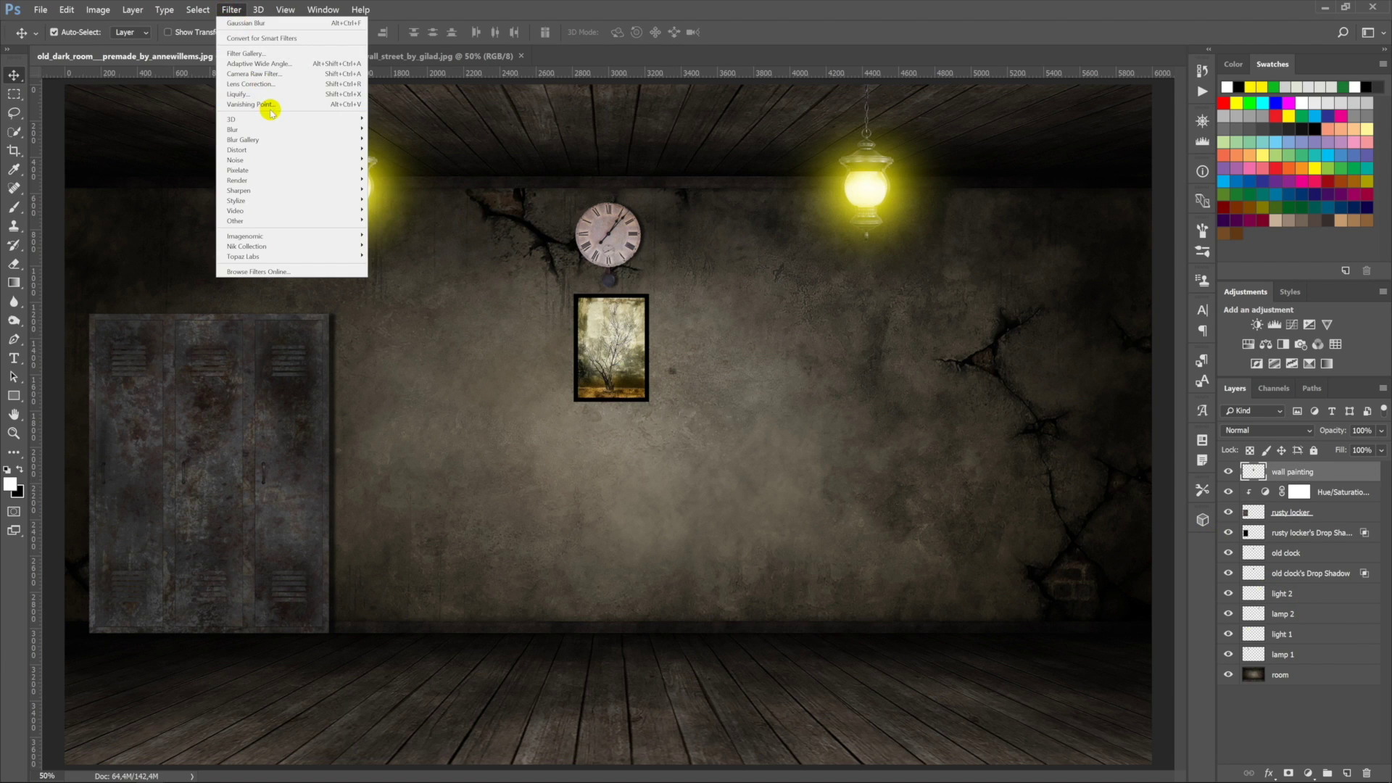
{"action": "key", "text": "Escape"}
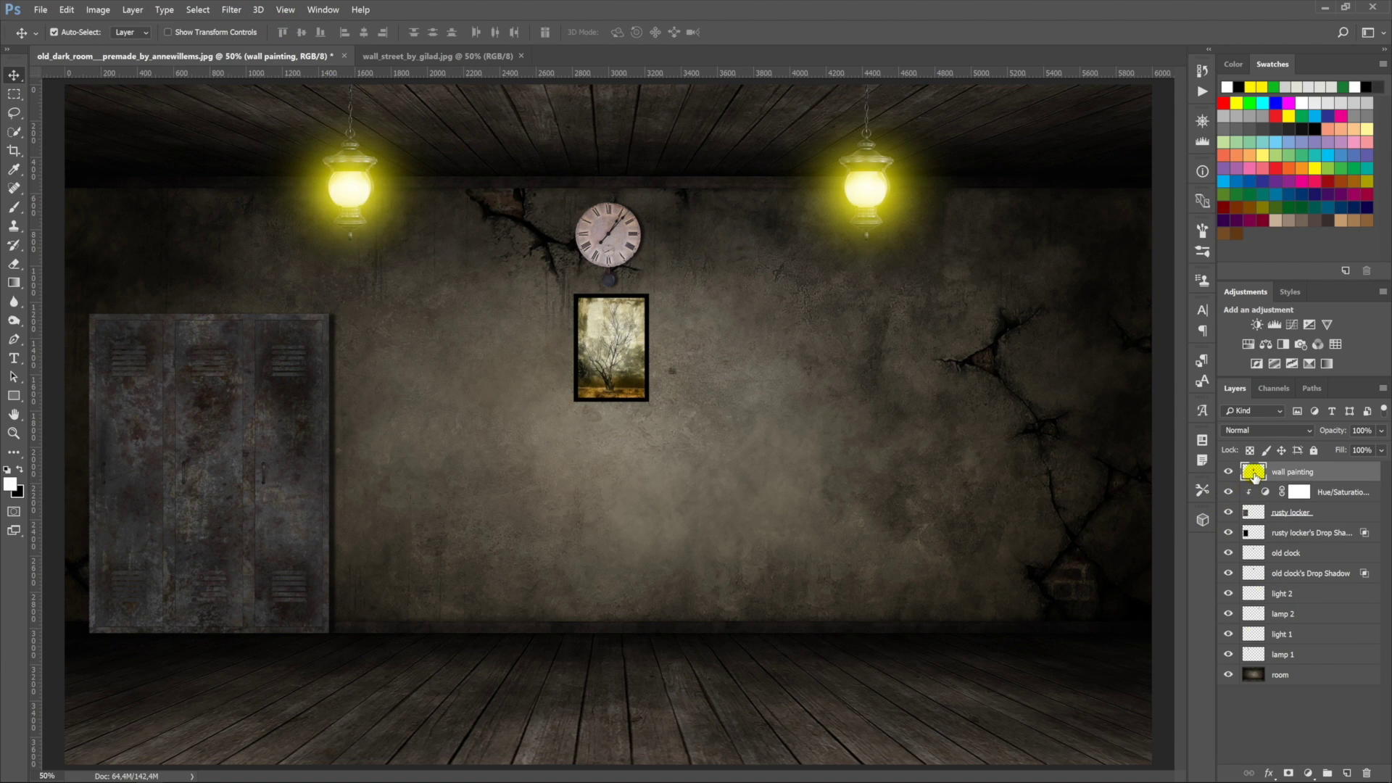
{"action": "double_click", "coordinate": [1255, 472]}
{"action": "left_click", "coordinate": [870, 462]}
{"action": "left_click", "coordinate": [1336, 216]}
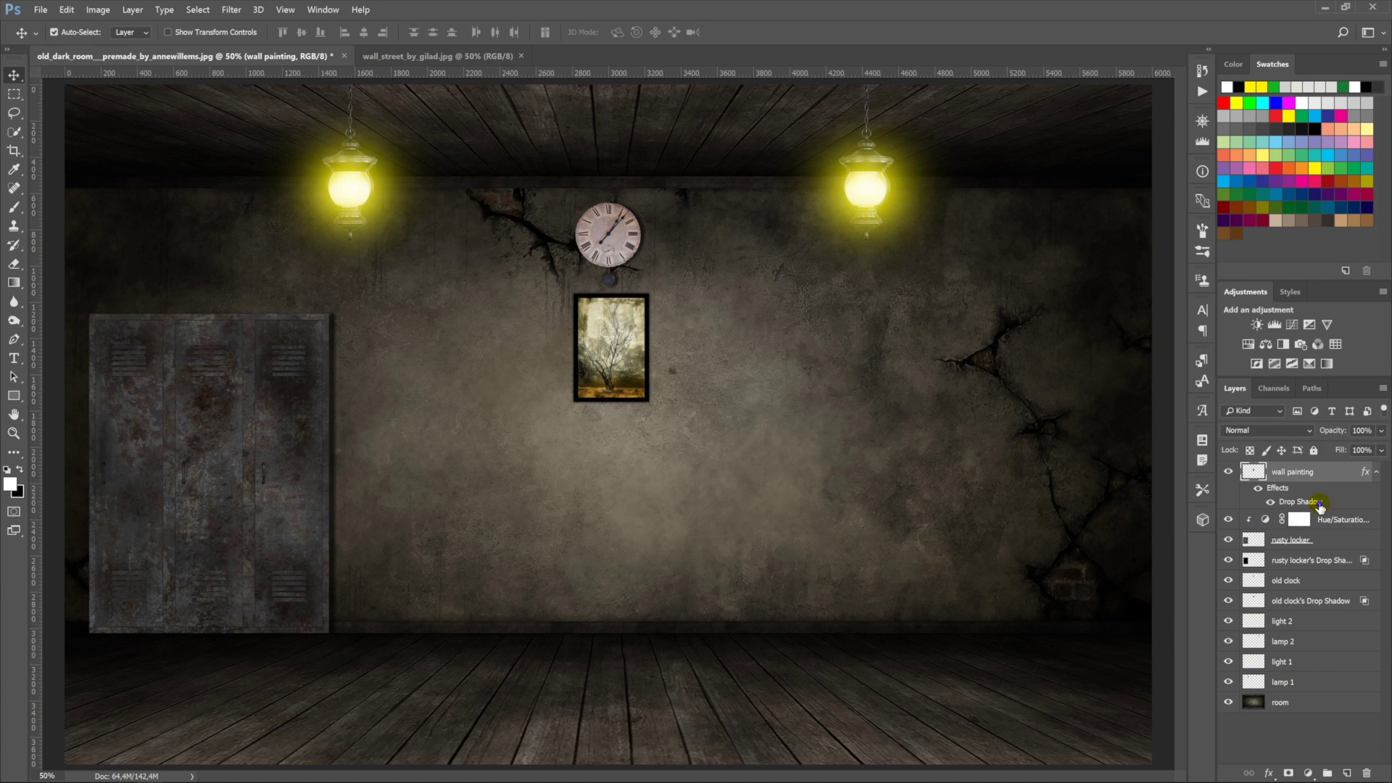
{"action": "right_click", "coordinate": [1319, 501]}
{"action": "left_click", "coordinate": [1327, 689]}
{"action": "left_click", "coordinate": [655, 298]}
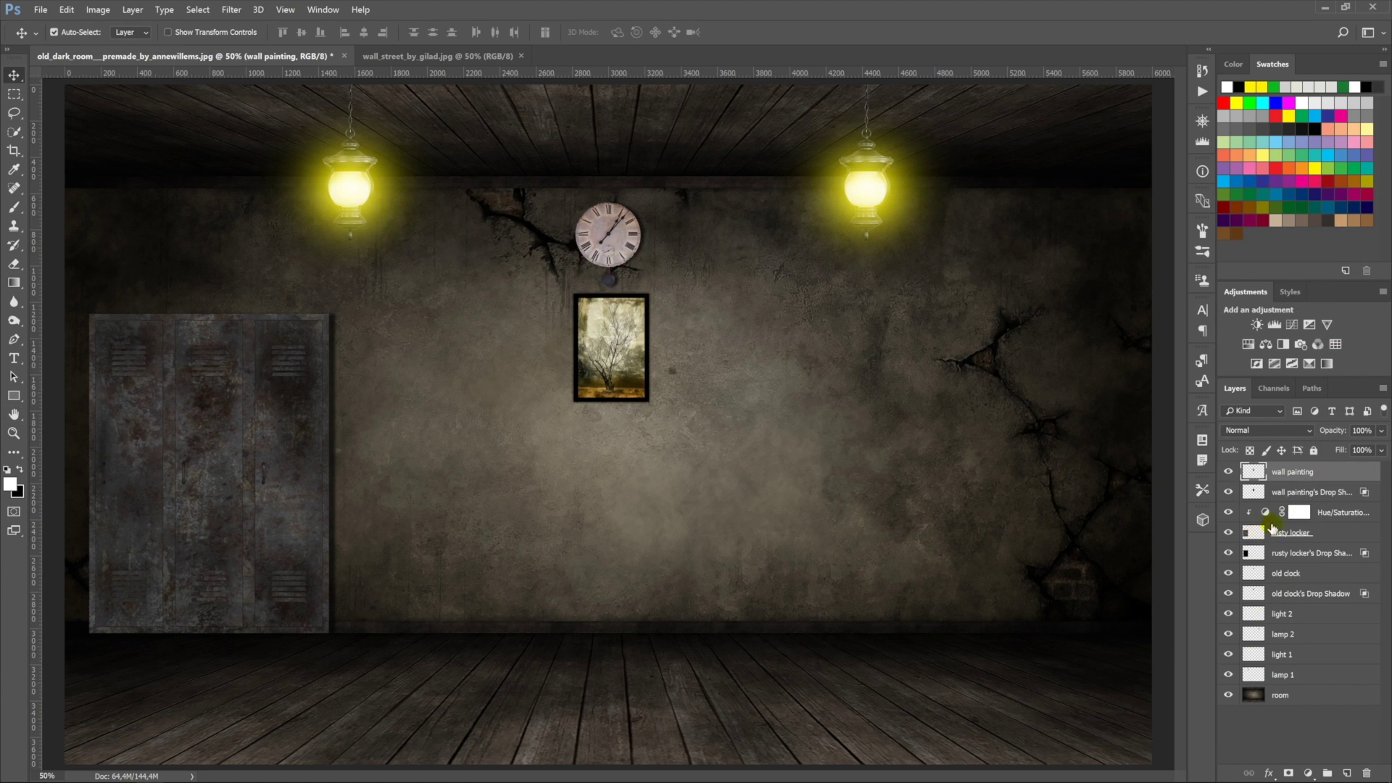
{"action": "left_click", "coordinate": [1283, 494]}
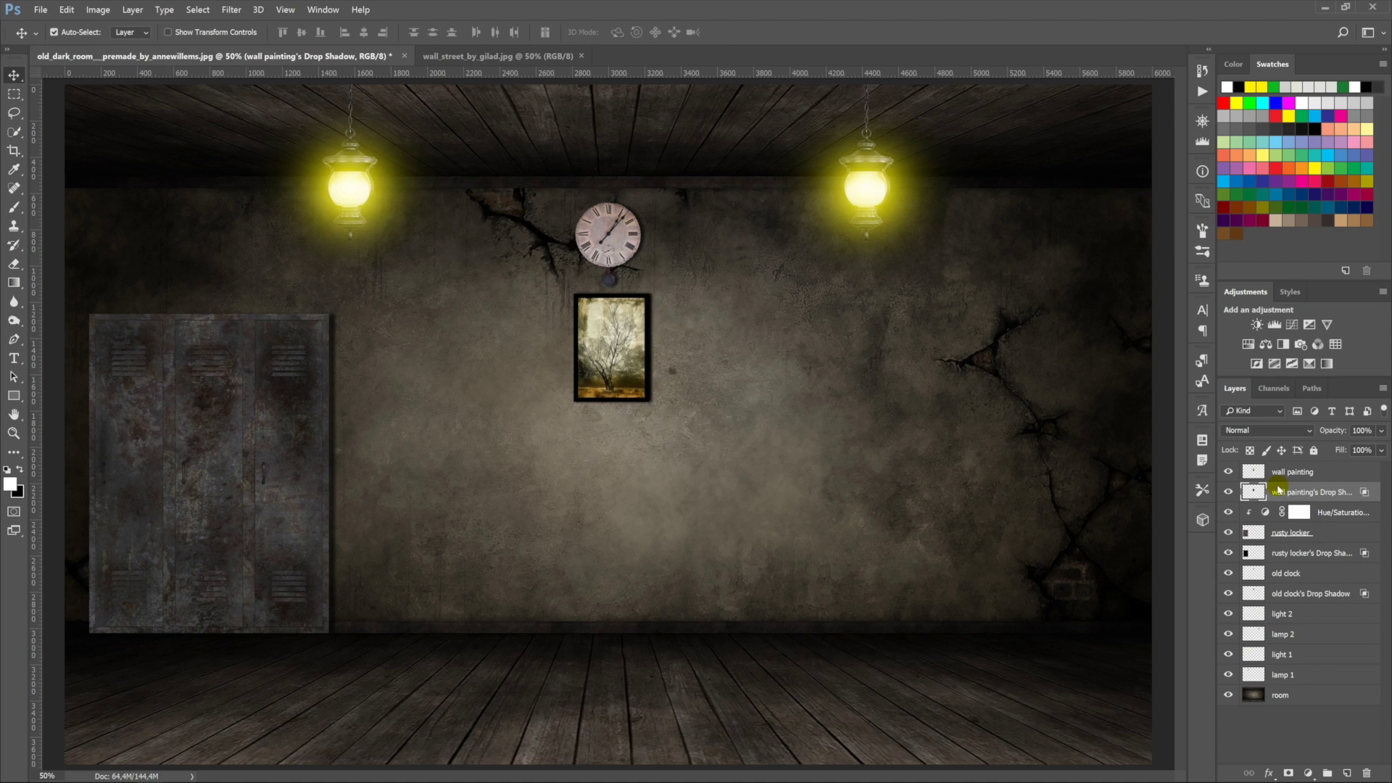
Step: Set the painting's shadow layer to 60% opacity and close the tree source document
{"action": "type", "text": "60"}
{"action": "key", "text": "Return"}
{"action": "left_click", "coordinate": [581, 56]}
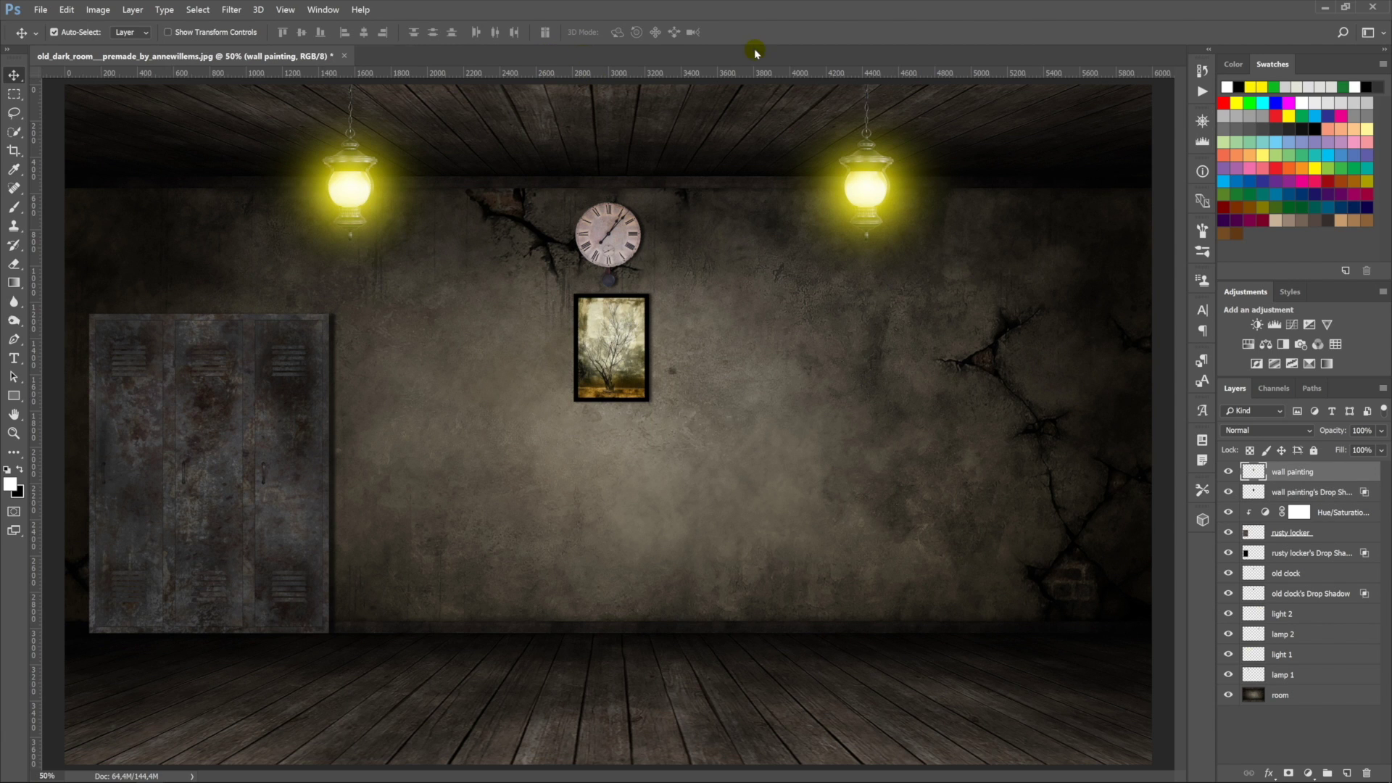
{"action": "double_click", "coordinate": [754, 50]}
Step: Bring the table image into the room, shrink it to about a third, and name its layer 'table'
{"action": "double_click", "coordinate": [866, 90]}
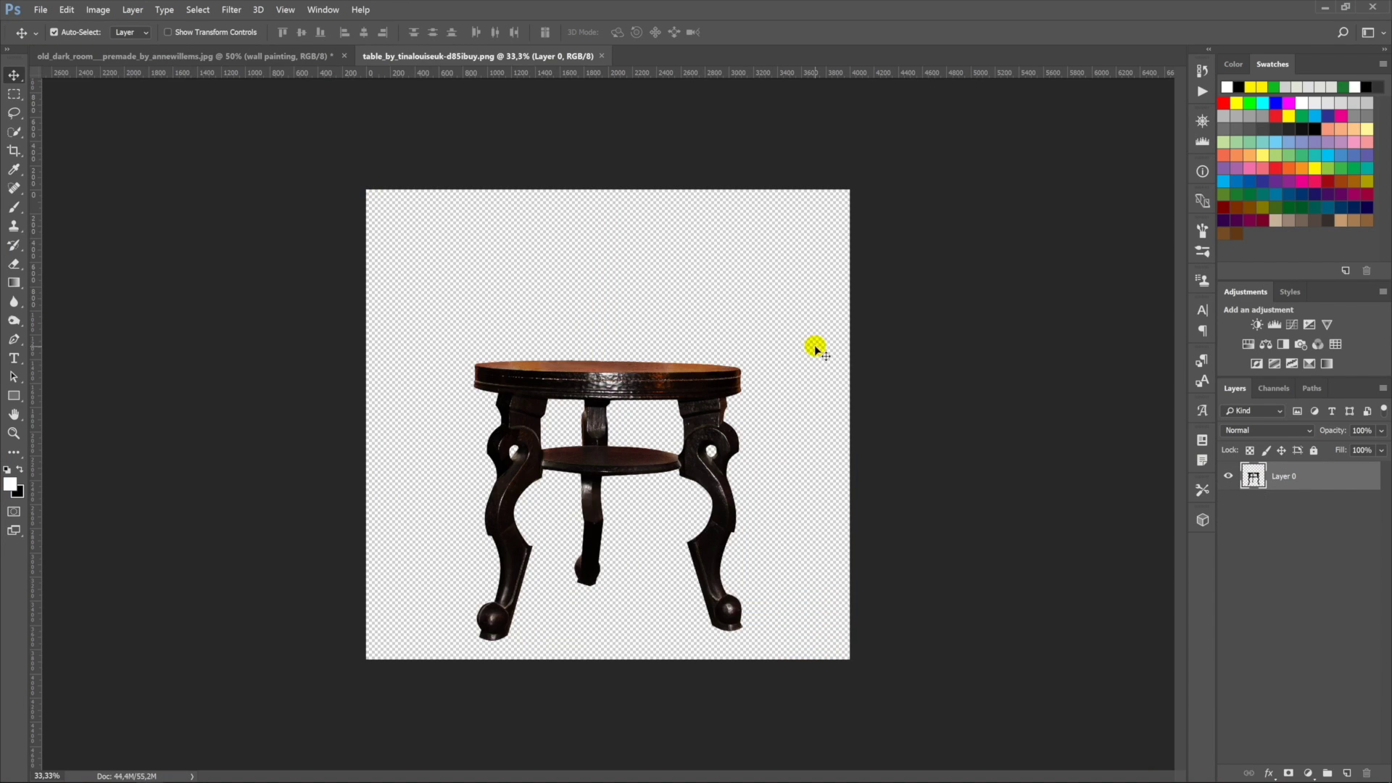
{"action": "mouse_move", "coordinate": [667, 388]}
{"action": "left_mouse_down"}
{"action": "mouse_move", "coordinate": [299, 58]}
{"action": "mouse_move", "coordinate": [777, 464]}
{"action": "left_mouse_up"}
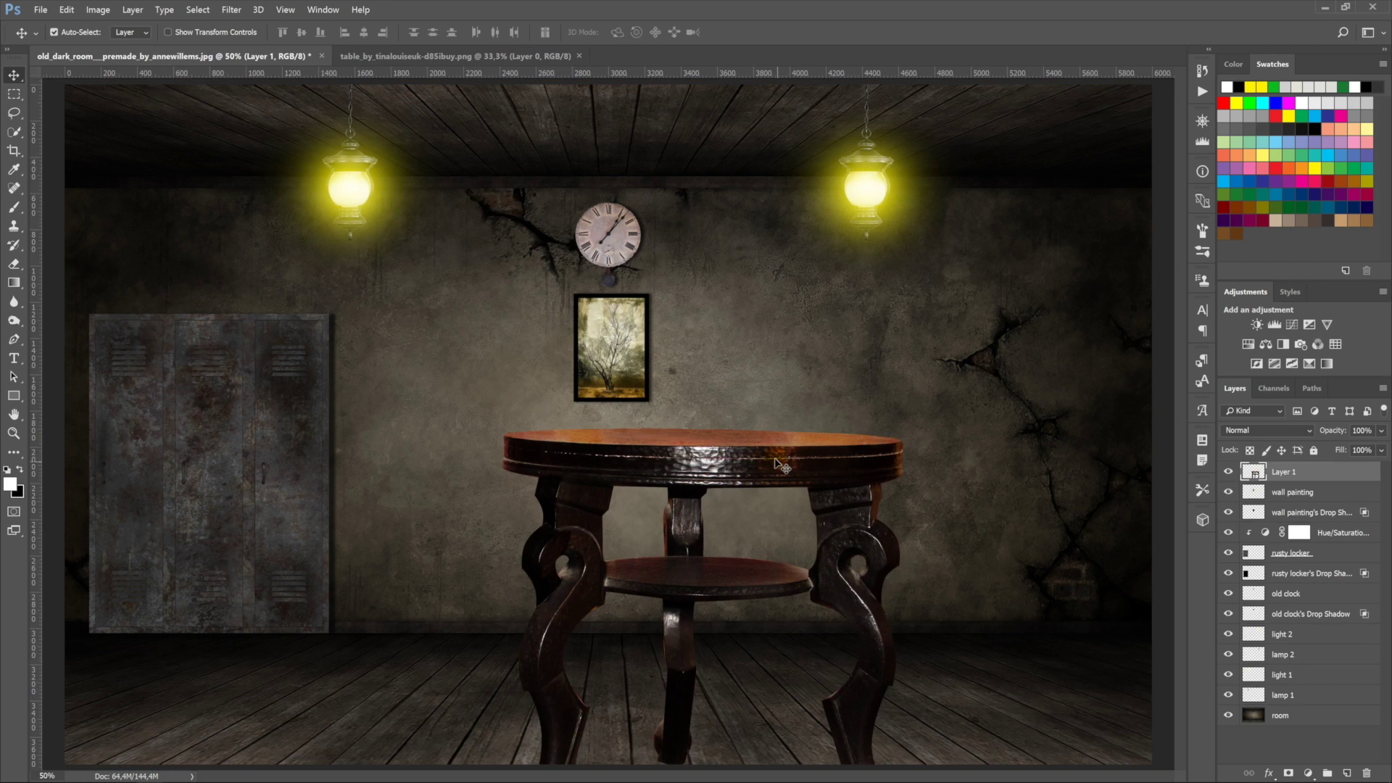
{"action": "key", "text": "ctrl+t"}
{"action": "left_click_drag", "start_coordinate": [962, 288], "coordinate": [792, 481]}
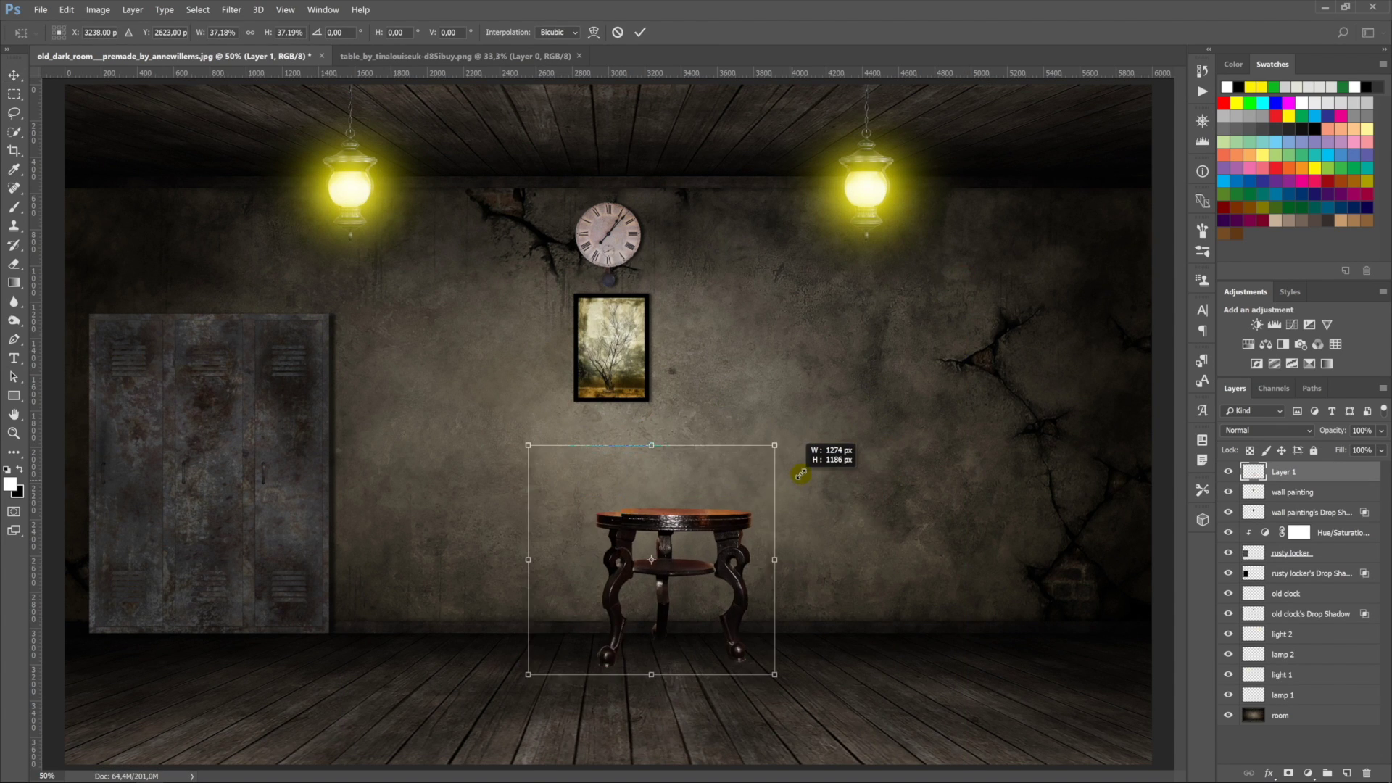
{"action": "key", "text": "Return"}
{"action": "double_click", "coordinate": [1284, 472]}
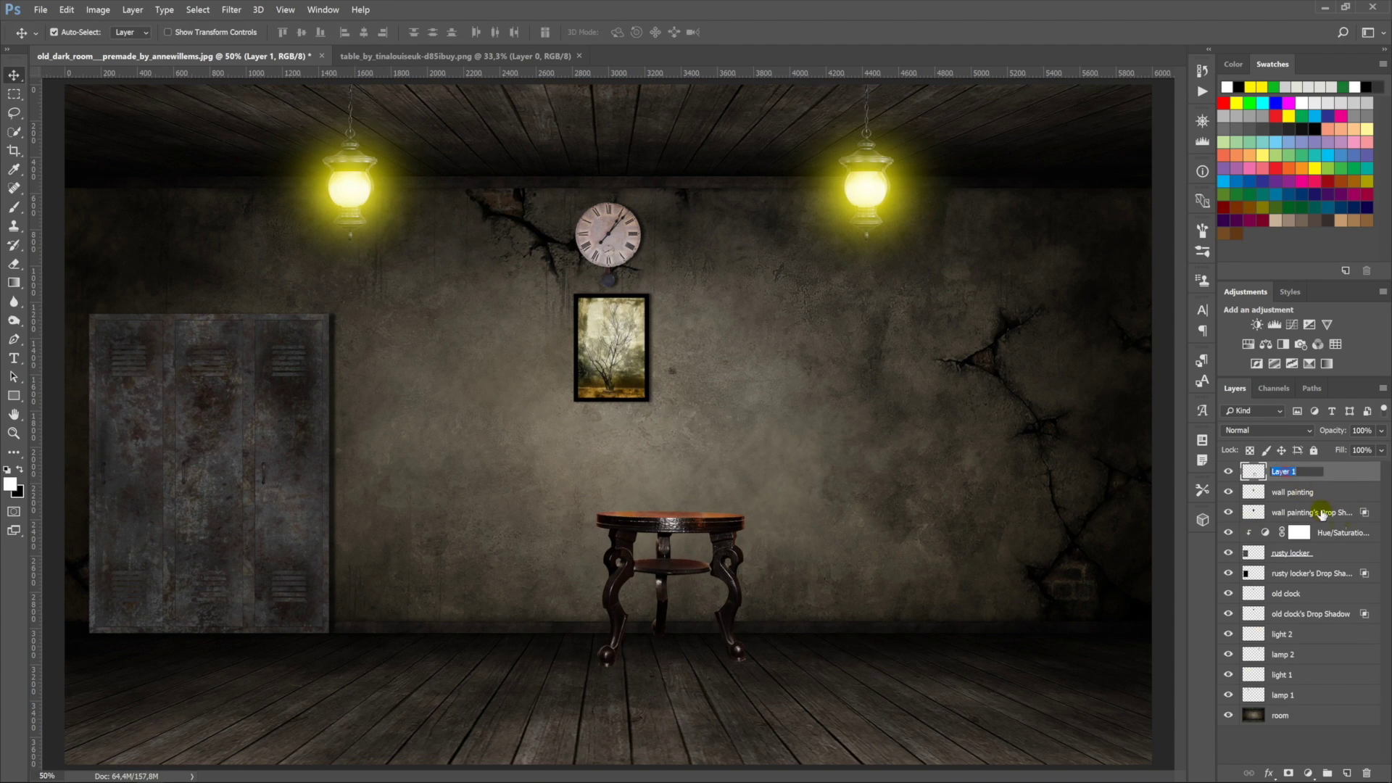
{"action": "type", "text": "table"}
{"action": "key", "text": "Return"}
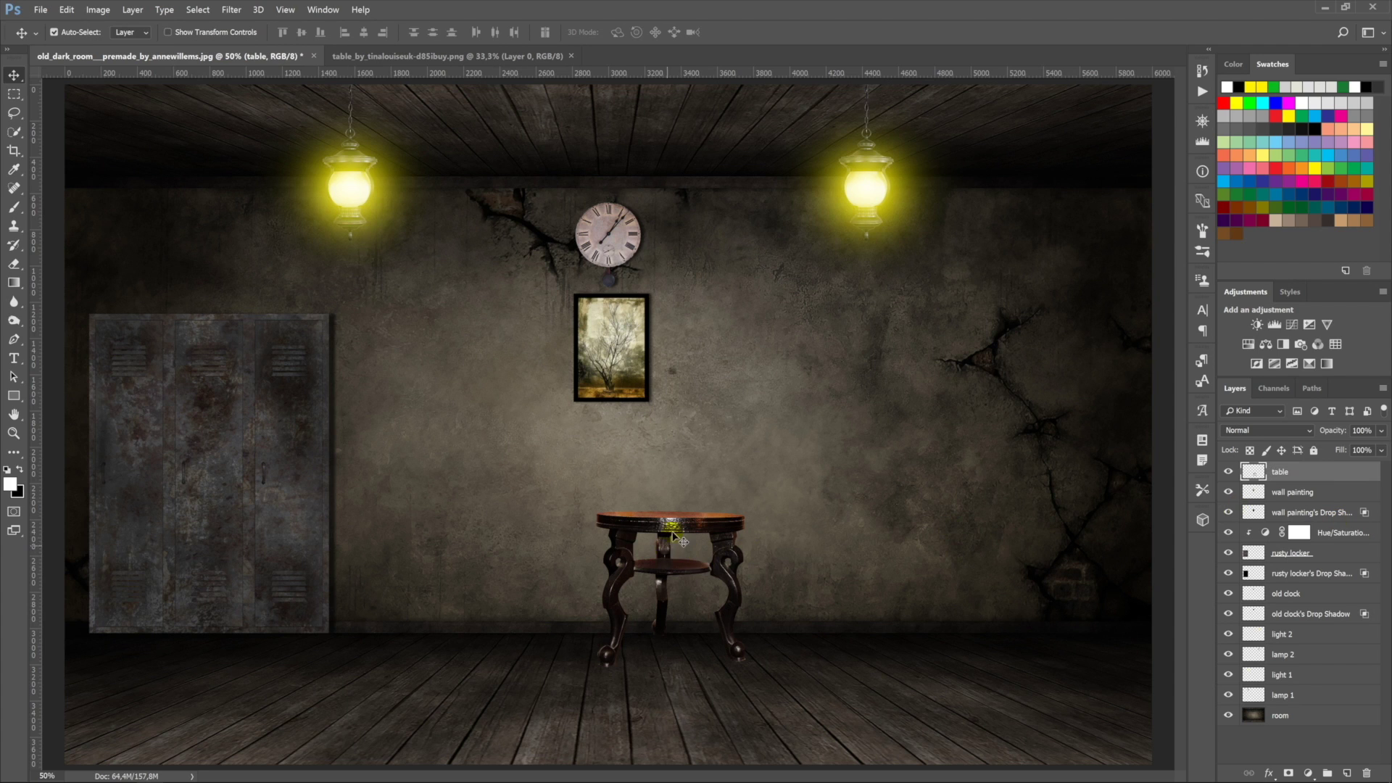
Step: Move the table to the right side of the room and make it slightly smaller
{"action": "left_click_drag", "start_coordinate": [675, 535], "coordinate": [1058, 537]}
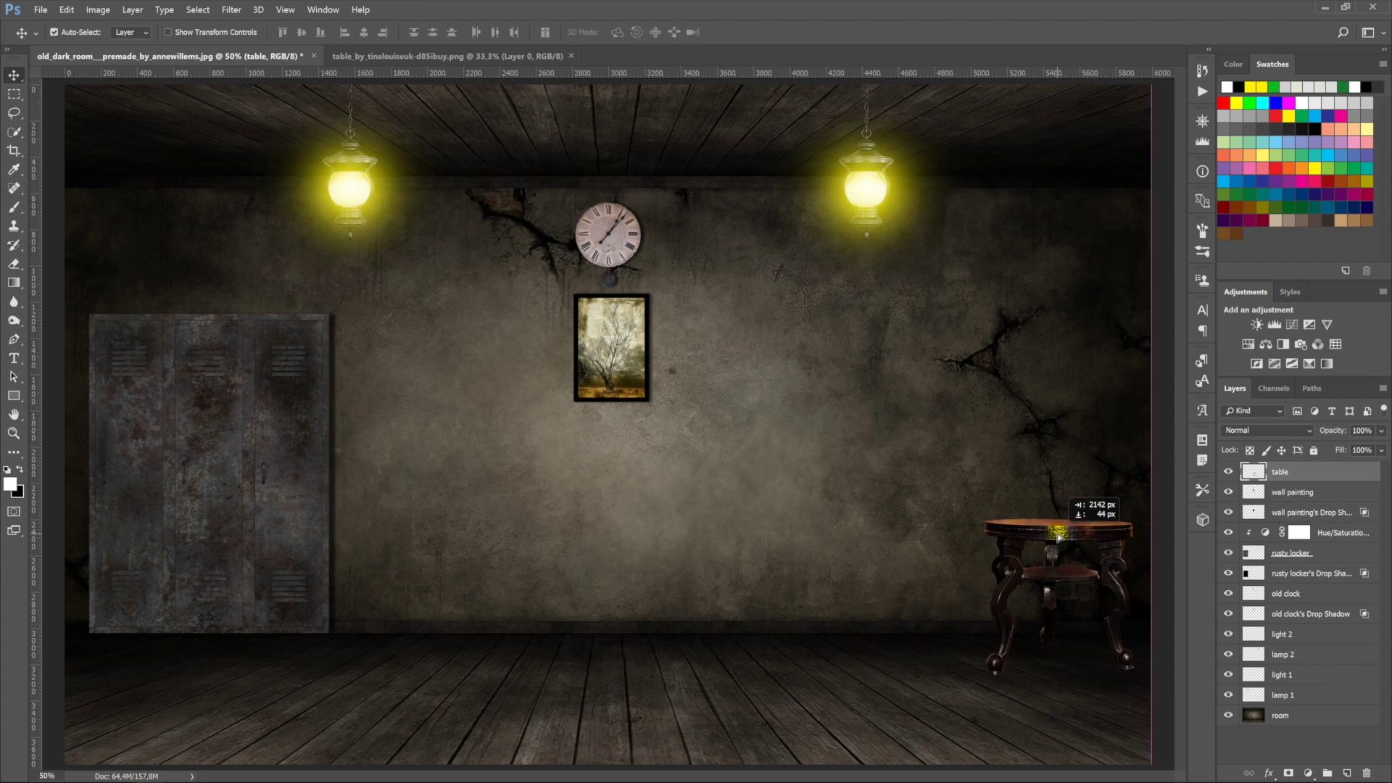
{"action": "key", "text": "ctrl+t"}
{"action": "left_click_drag", "start_coordinate": [926, 460], "coordinate": [939, 475], "text": "shift"}
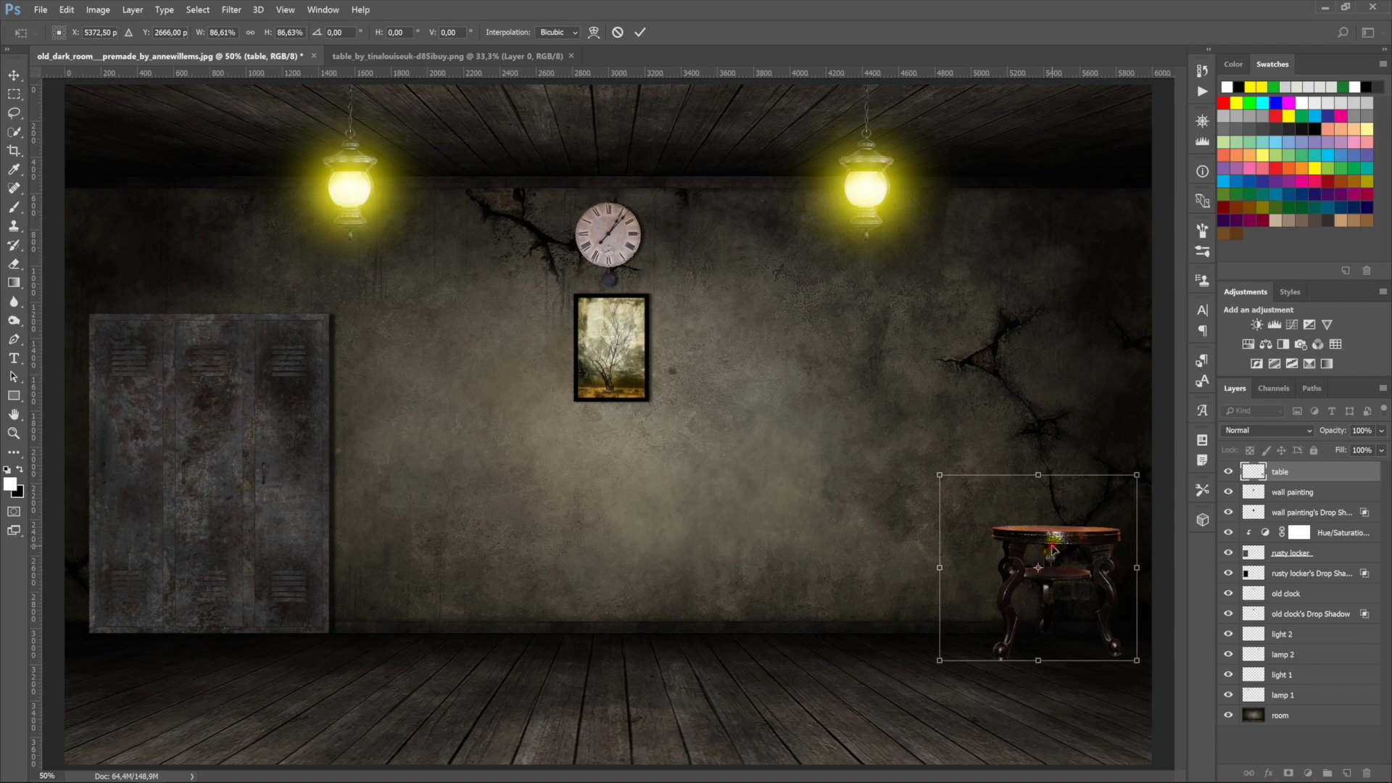
{"action": "left_click_drag", "start_coordinate": [1053, 549], "coordinate": [1064, 555]}
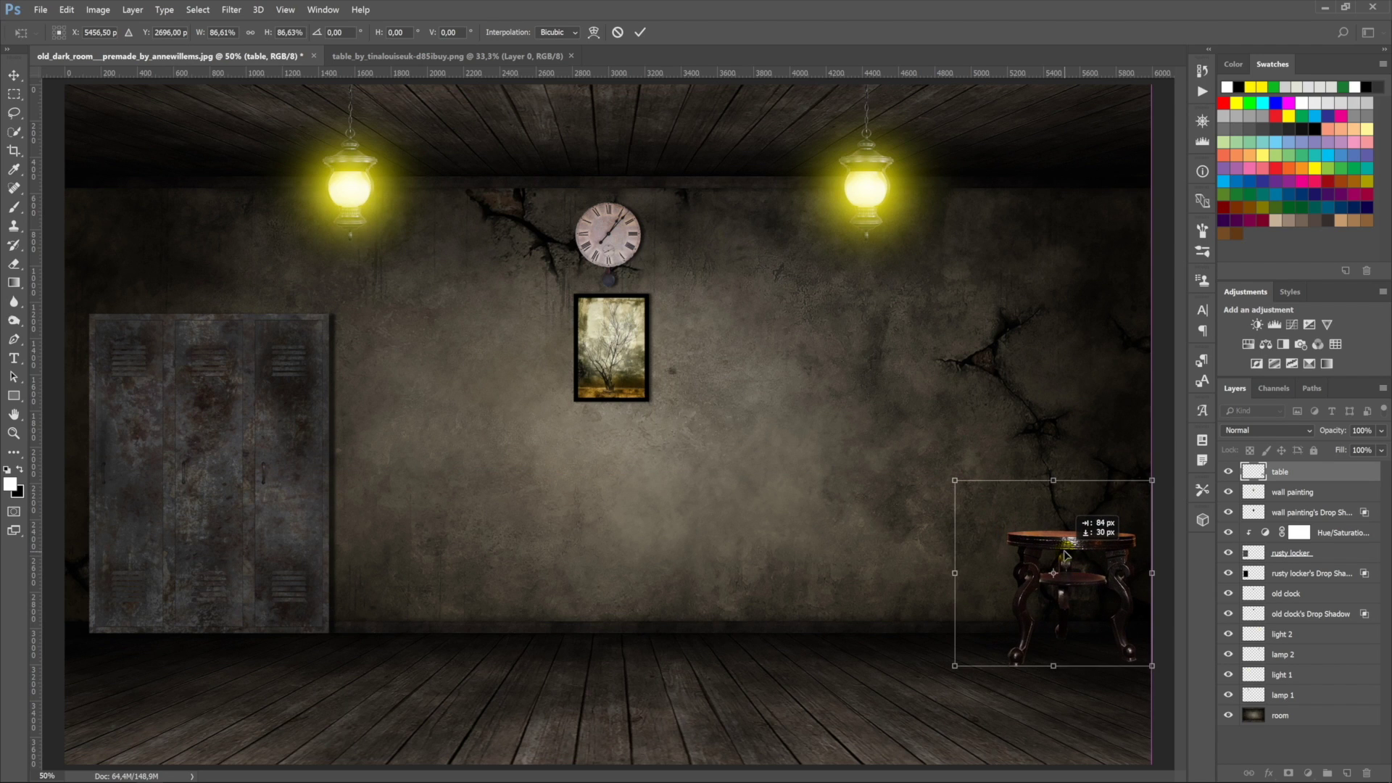
{"action": "key", "text": "Return"}
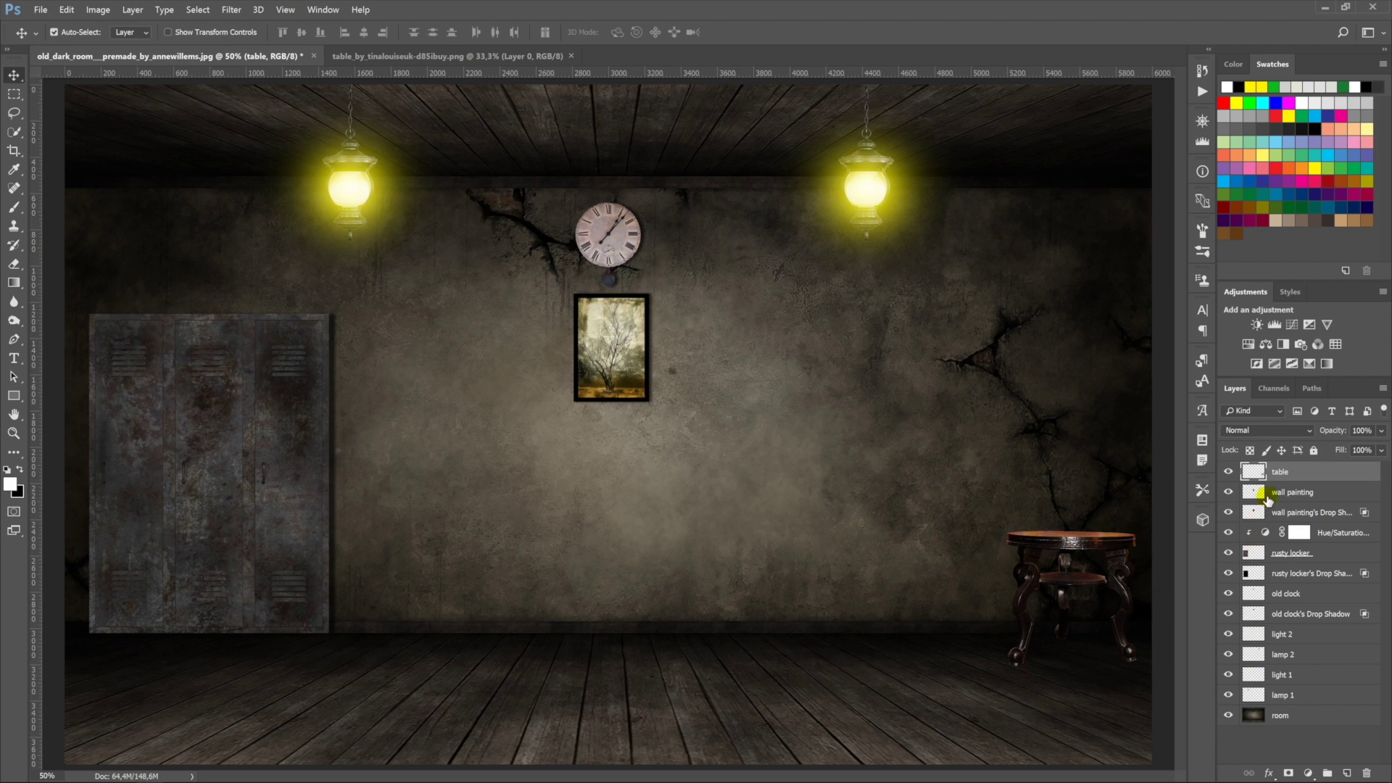
{"action": "left_click", "coordinate": [230, 10]}
Step: Burn the table legs in Midtones and the bright tabletop in Highlights to darken them
{"action": "left_click", "coordinate": [13, 320]}
{"action": "mouse_move", "coordinate": [1011, 633]}
{"action": "left_mouse_down"}
{"action": "mouse_move", "coordinate": [1084, 665]}
{"action": "mouse_move", "coordinate": [1124, 653]}
{"action": "mouse_move", "coordinate": [1054, 640]}
{"action": "mouse_move", "coordinate": [1062, 593]}
{"action": "left_mouse_up"}
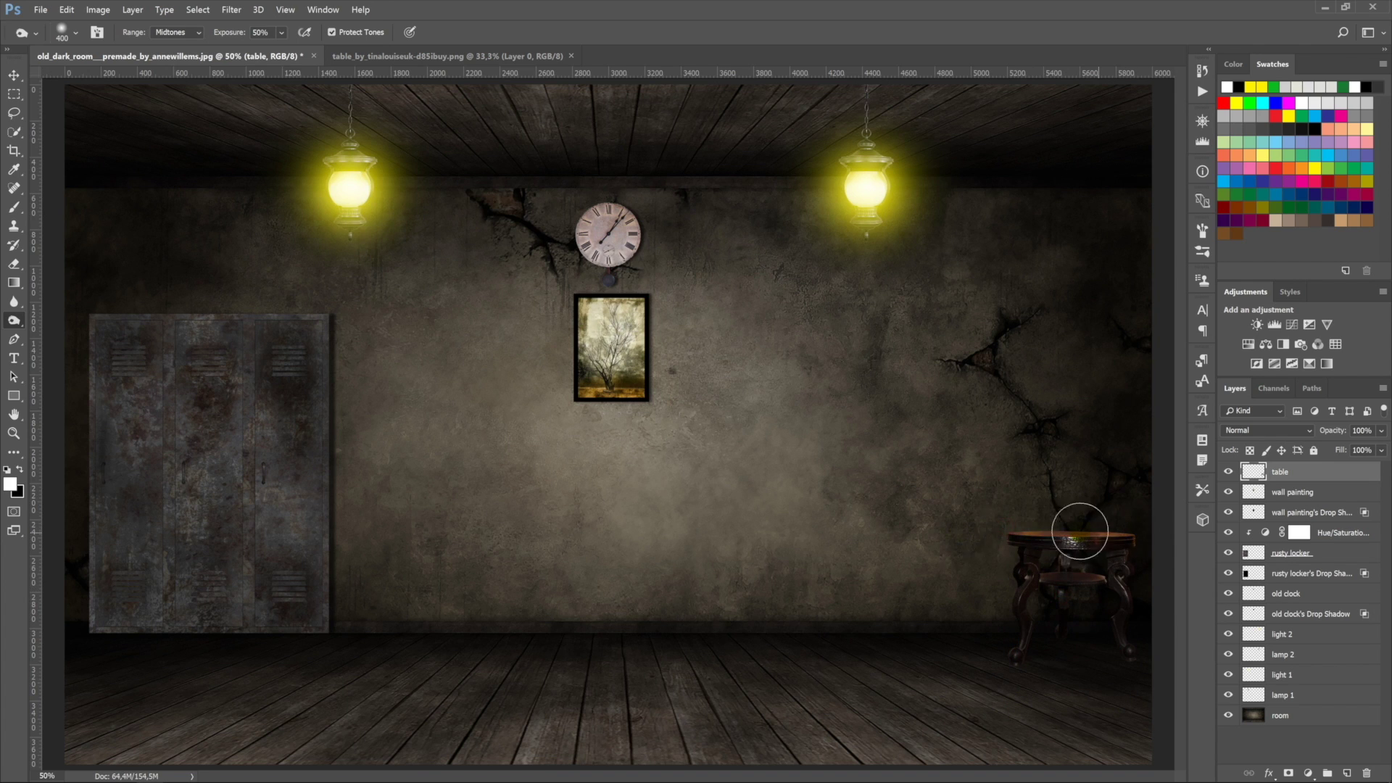
{"action": "left_click", "coordinate": [177, 32]}
{"action": "left_click", "coordinate": [175, 58]}
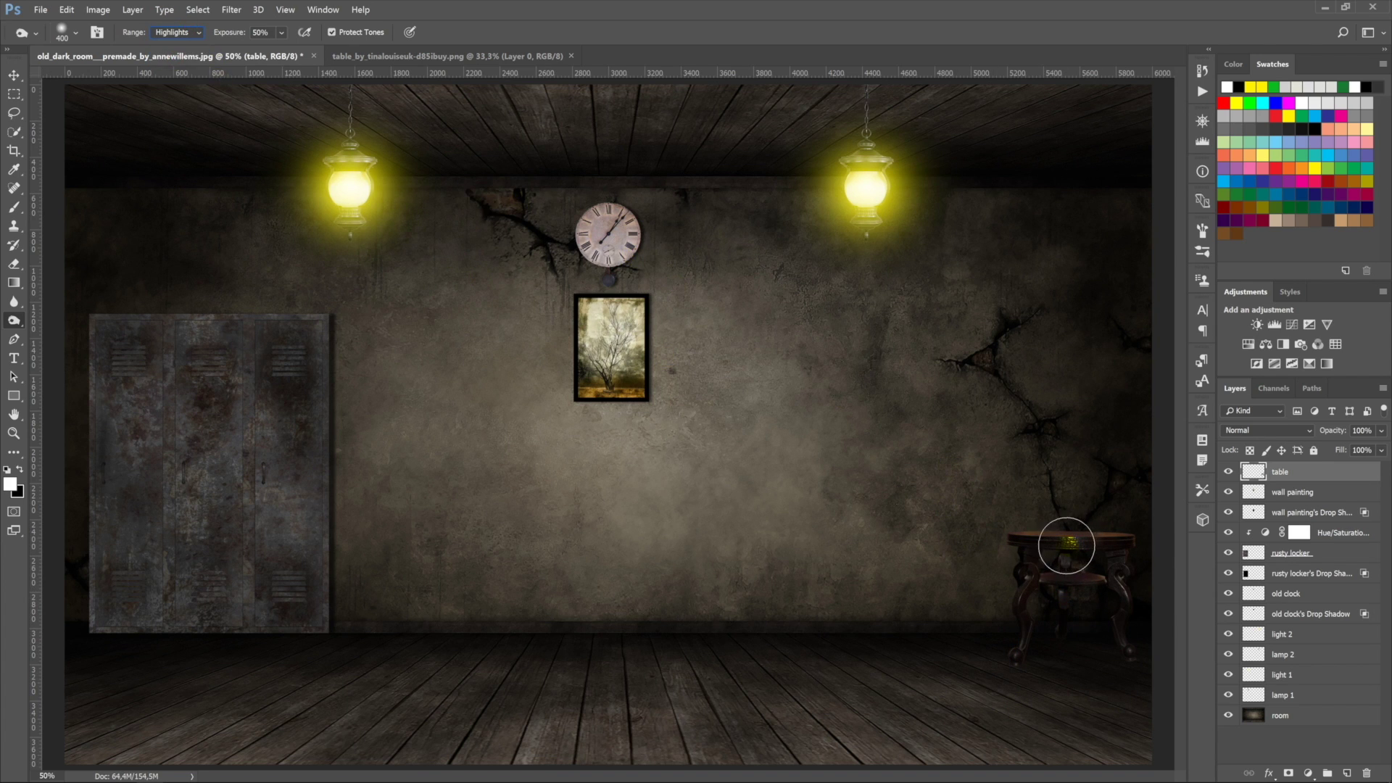
{"action": "left_click_drag", "start_coordinate": [1066, 543], "coordinate": [1030, 537]}
{"action": "left_click", "coordinate": [178, 32]}
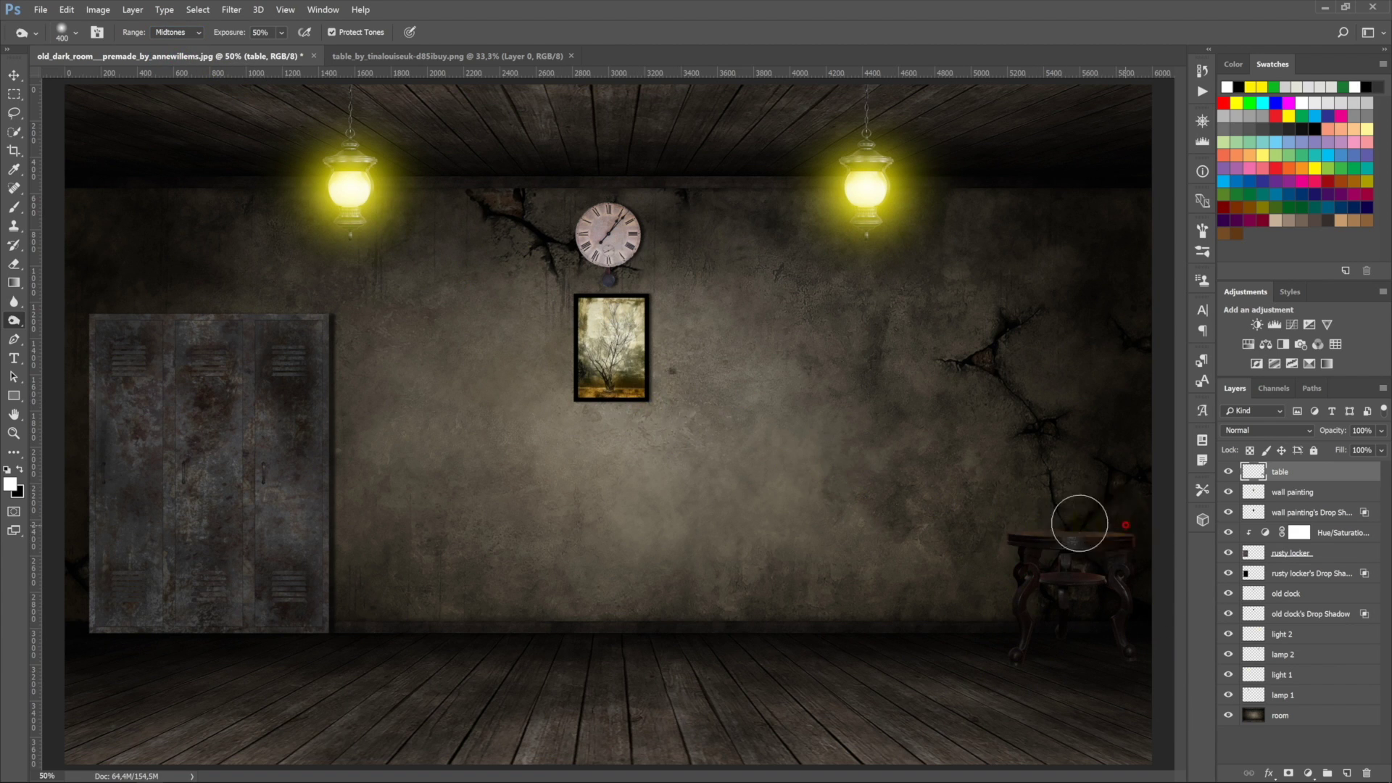
{"action": "left_click_drag", "start_coordinate": [1078, 528], "coordinate": [1109, 574]}
Step: Open the antique Edison gramophone image, bring it into the room, and shrink it to about half
{"action": "left_click", "coordinate": [447, 56]}
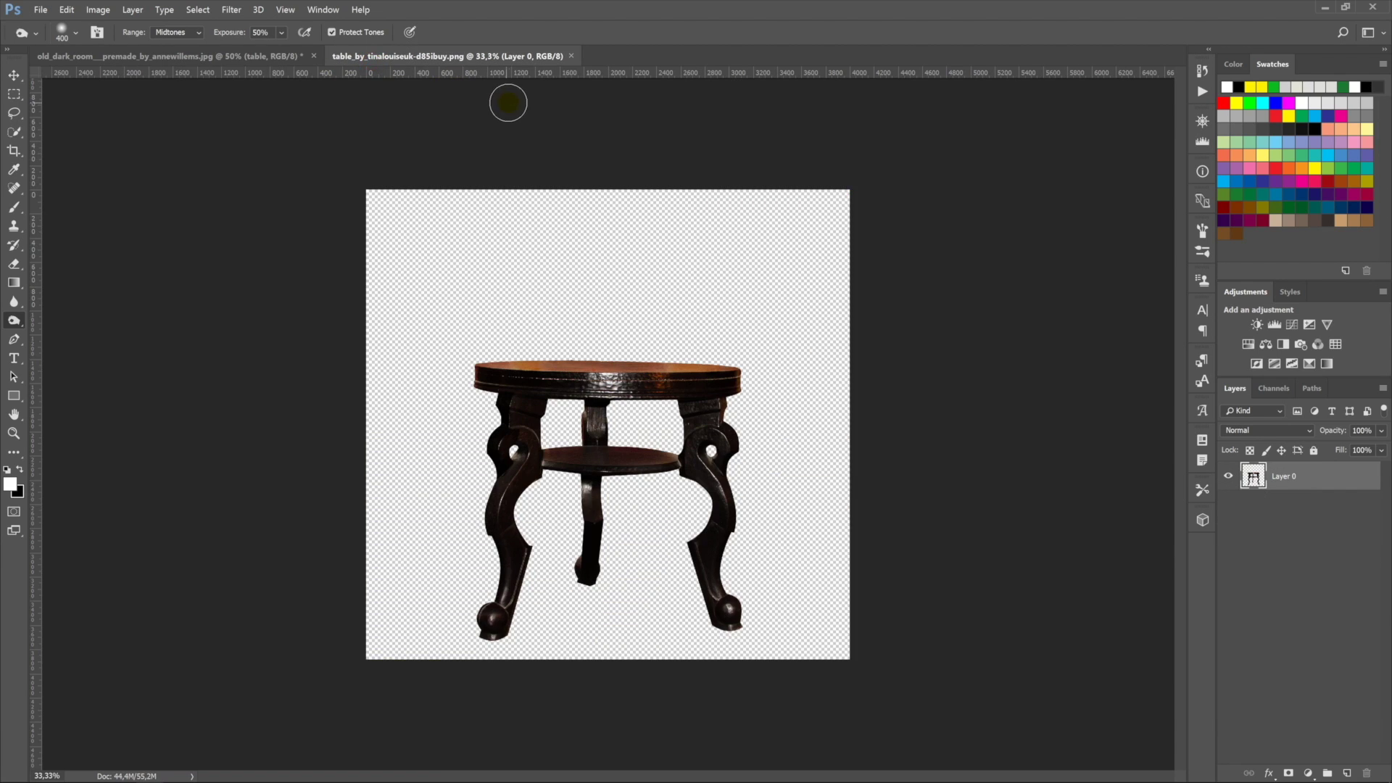
{"action": "left_click", "coordinate": [571, 56]}
{"action": "key", "text": "ctrl+o"}
{"action": "double_click", "coordinate": [682, 86]}
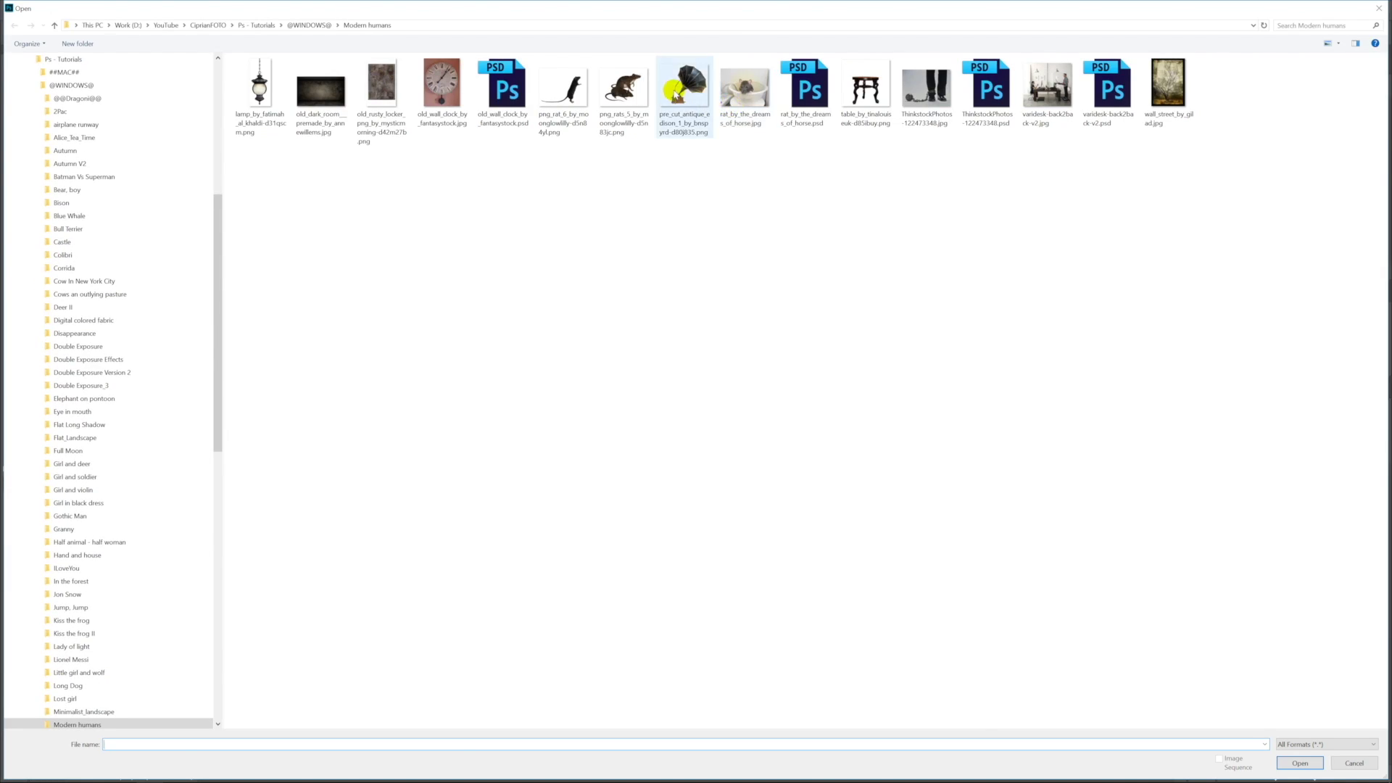
{"action": "left_click_drag", "start_coordinate": [553, 571], "coordinate": [863, 469]}
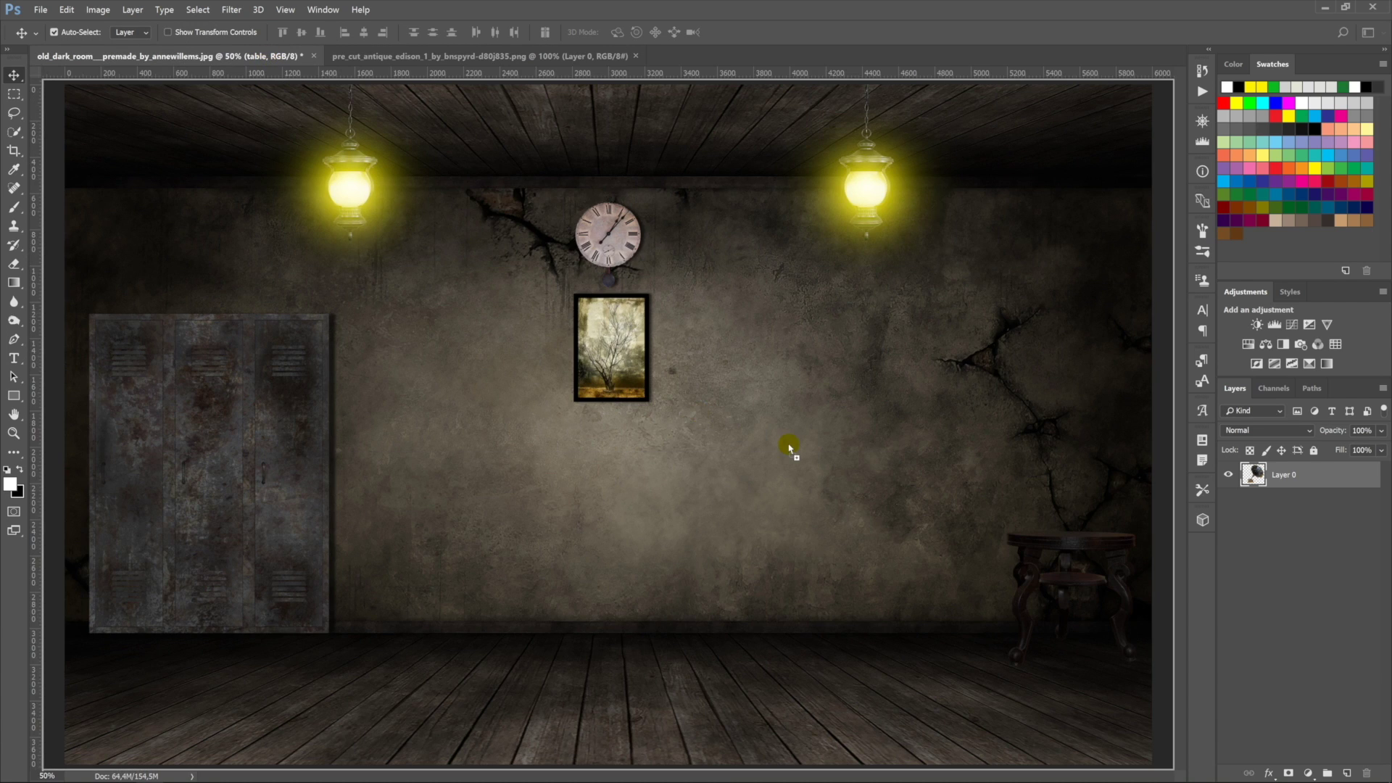
{"action": "key", "text": "ctrl+t"}
{"action": "left_click_drag", "start_coordinate": [959, 498], "coordinate": [904, 439]}
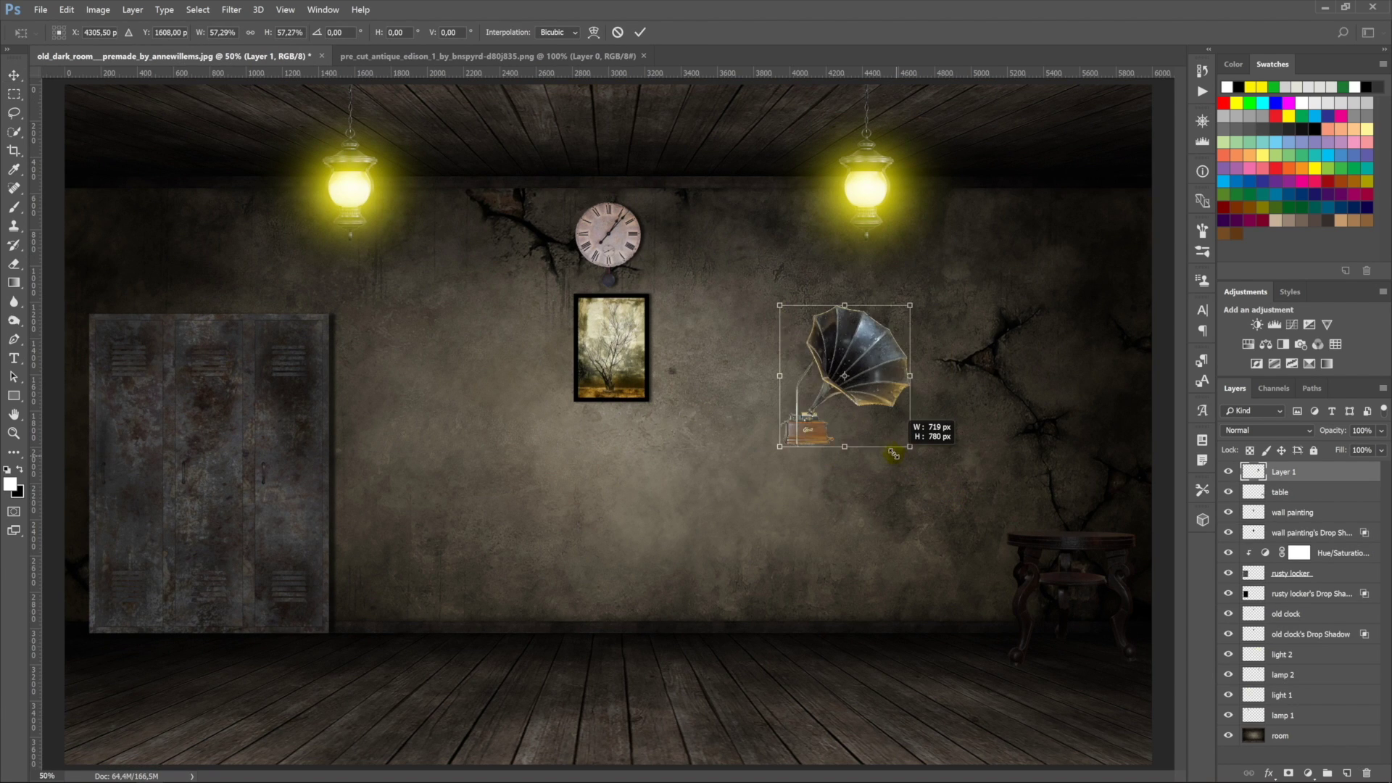
{"action": "key", "text": "Return"}
Step: Flip the gramophone horizontally, set it on the small table, and name its layer 'gramophone'
{"action": "key", "text": "ctrl+t"}
{"action": "right_click", "coordinate": [847, 377]}
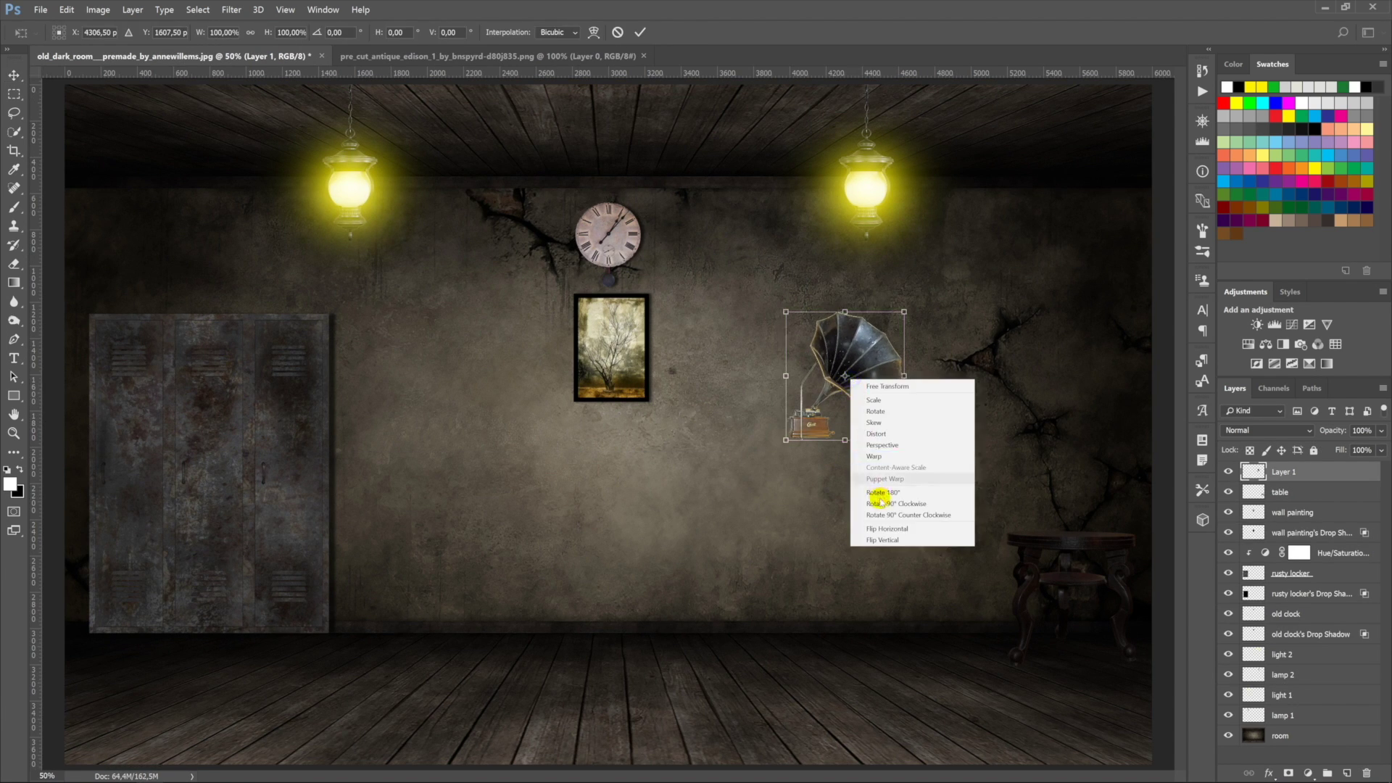
{"action": "left_click", "coordinate": [880, 528]}
{"action": "key", "text": "Return"}
{"action": "left_click_drag", "start_coordinate": [852, 373], "coordinate": [1037, 479]}
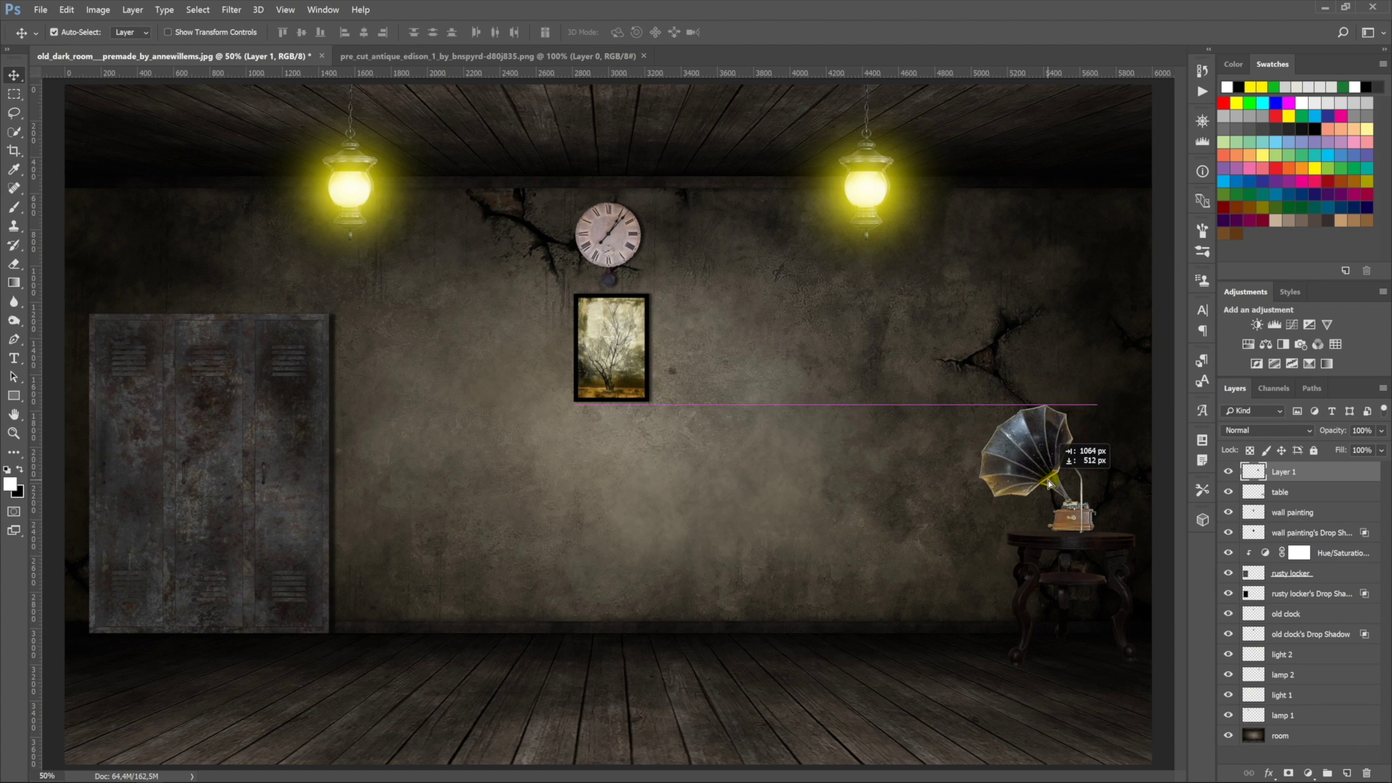
{"action": "double_click", "coordinate": [1282, 472]}
{"action": "type", "text": "gramopho"}
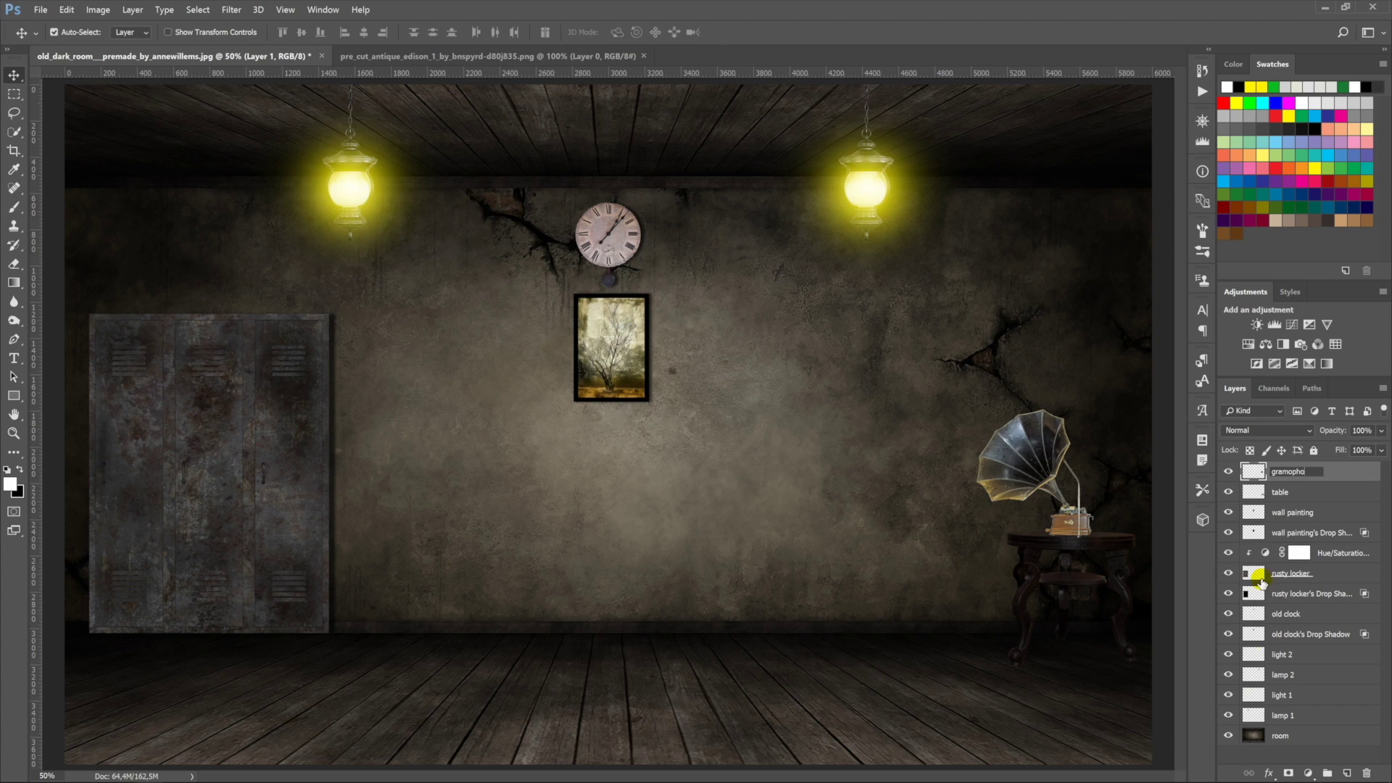
{"action": "type", "text": "ne"}
{"action": "key", "text": "Return"}
Step: Shade the gramophone darker and retouch its horn with a smaller brush and spot healing
{"action": "key", "text": "o"}
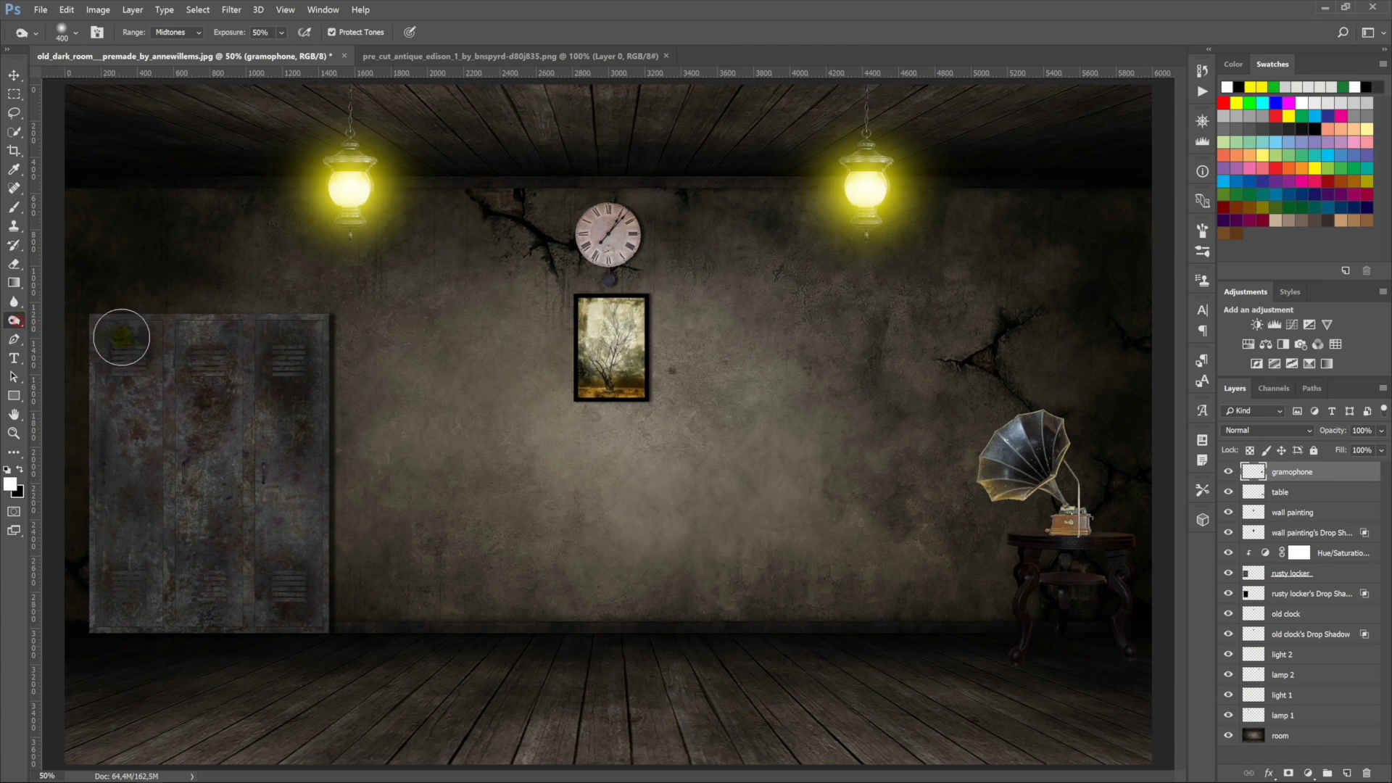
{"action": "mouse_move", "coordinate": [1070, 513]}
{"action": "left_mouse_down"}
{"action": "mouse_move", "coordinate": [1066, 556]}
{"action": "mouse_move", "coordinate": [1019, 519]}
{"action": "left_mouse_up"}
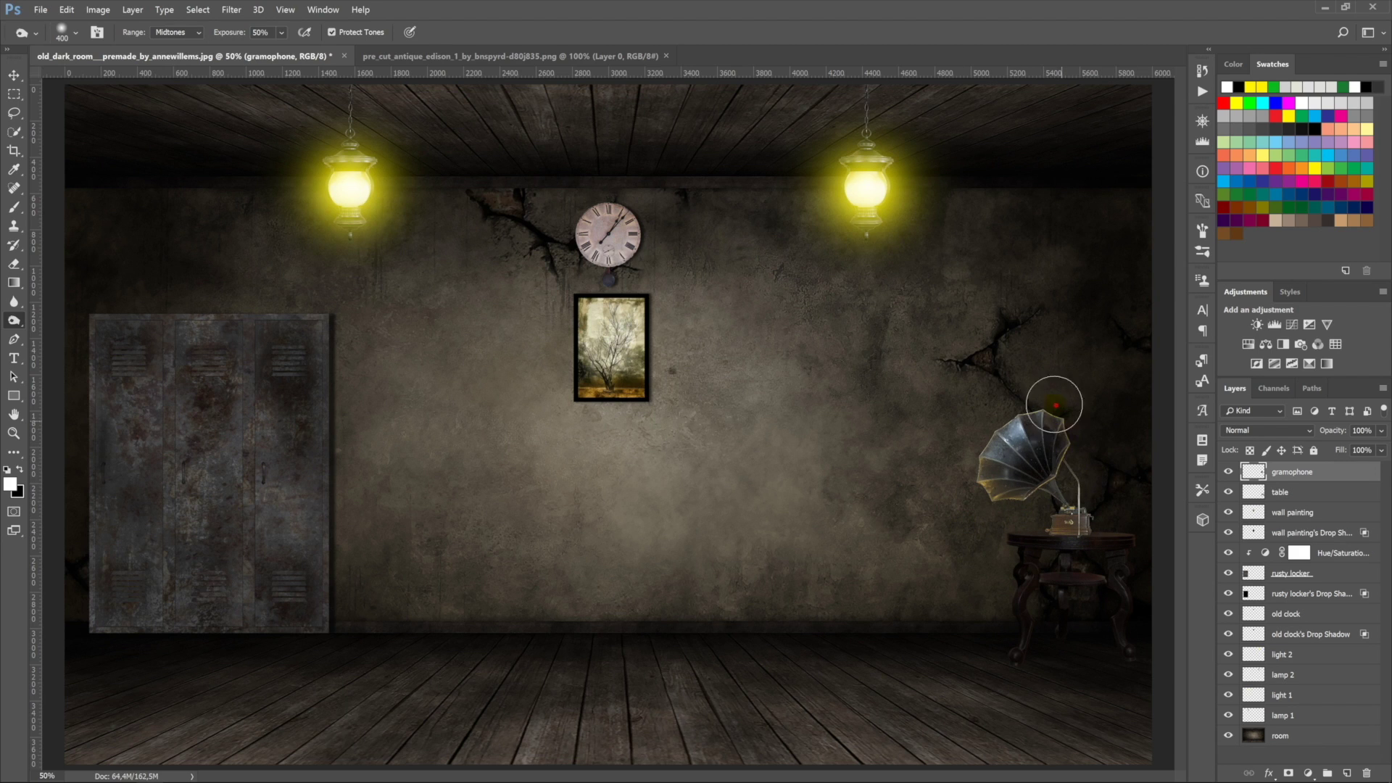
{"action": "key", "text": "bracketleft"}
{"action": "key", "text": "bracketleft"}
{"action": "key", "text": "bracketleft"}
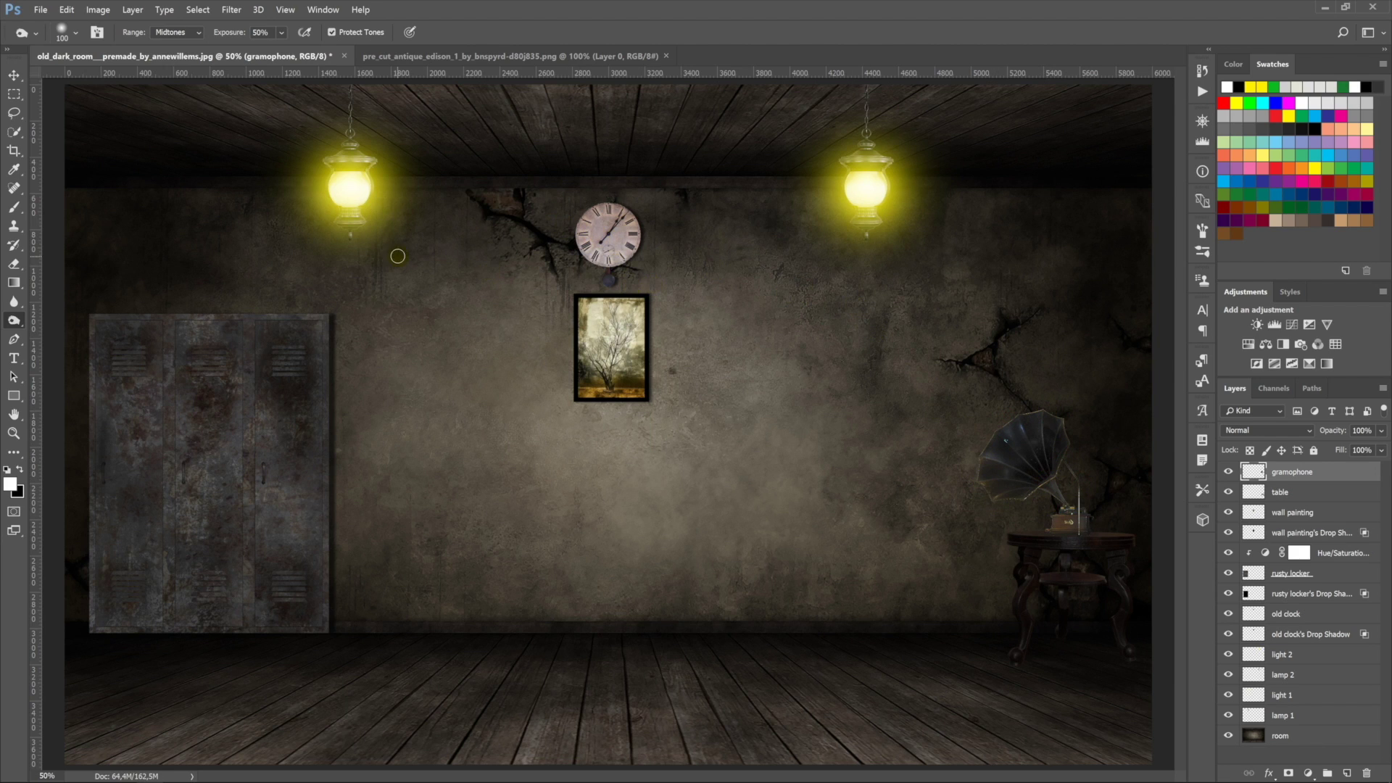
{"action": "left_click", "coordinate": [14, 188]}
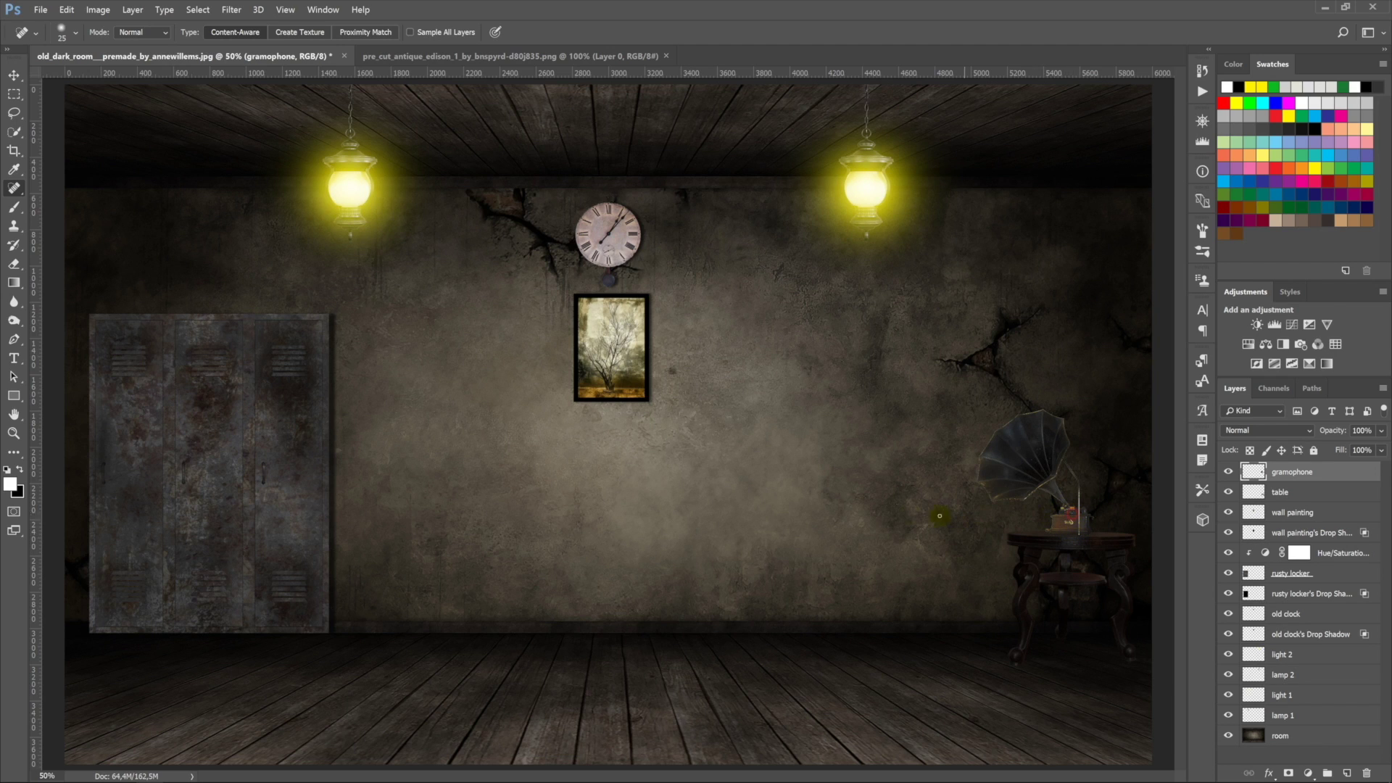
Step: Close the gramophone source image and bring up the Open dialog
{"action": "left_click", "coordinate": [13, 75]}
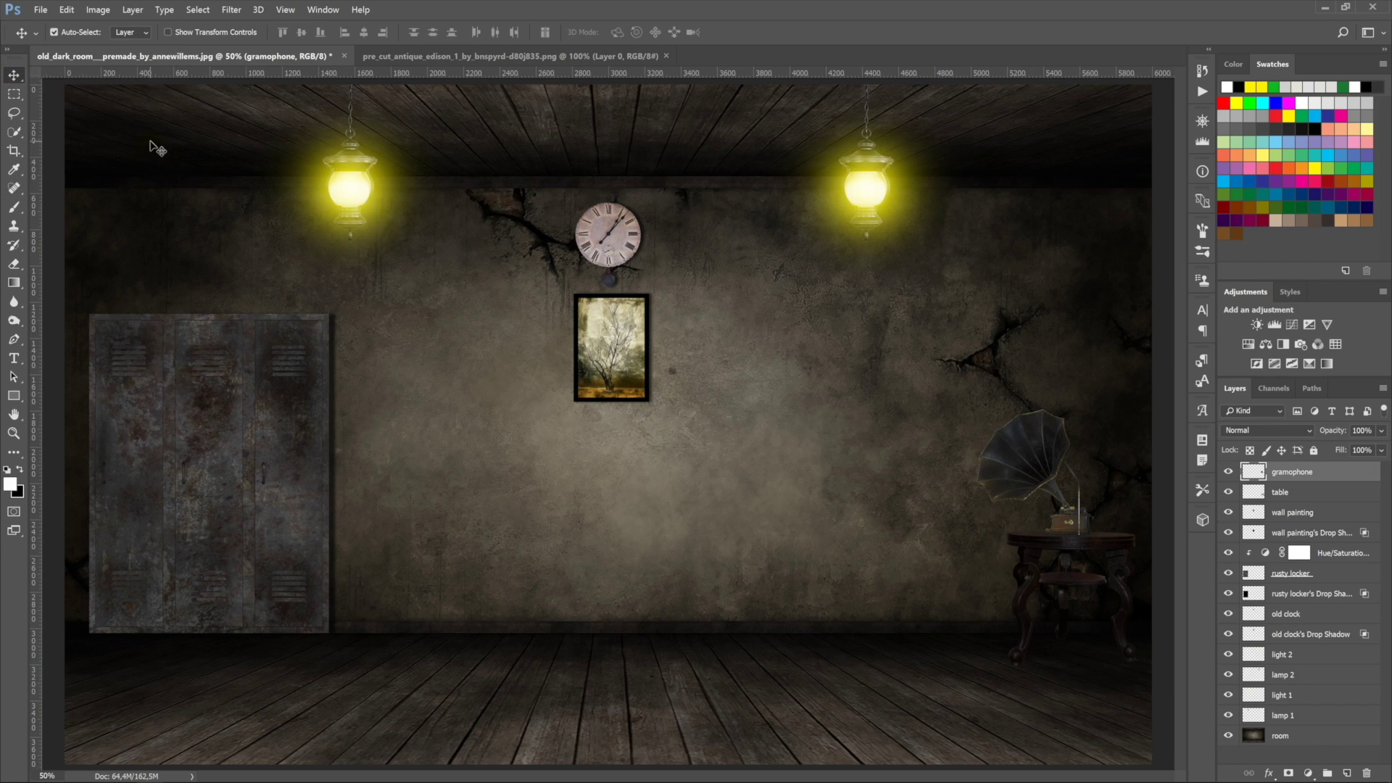
{"action": "left_click", "coordinate": [666, 56]}
{"action": "key", "text": "ctrl+o"}
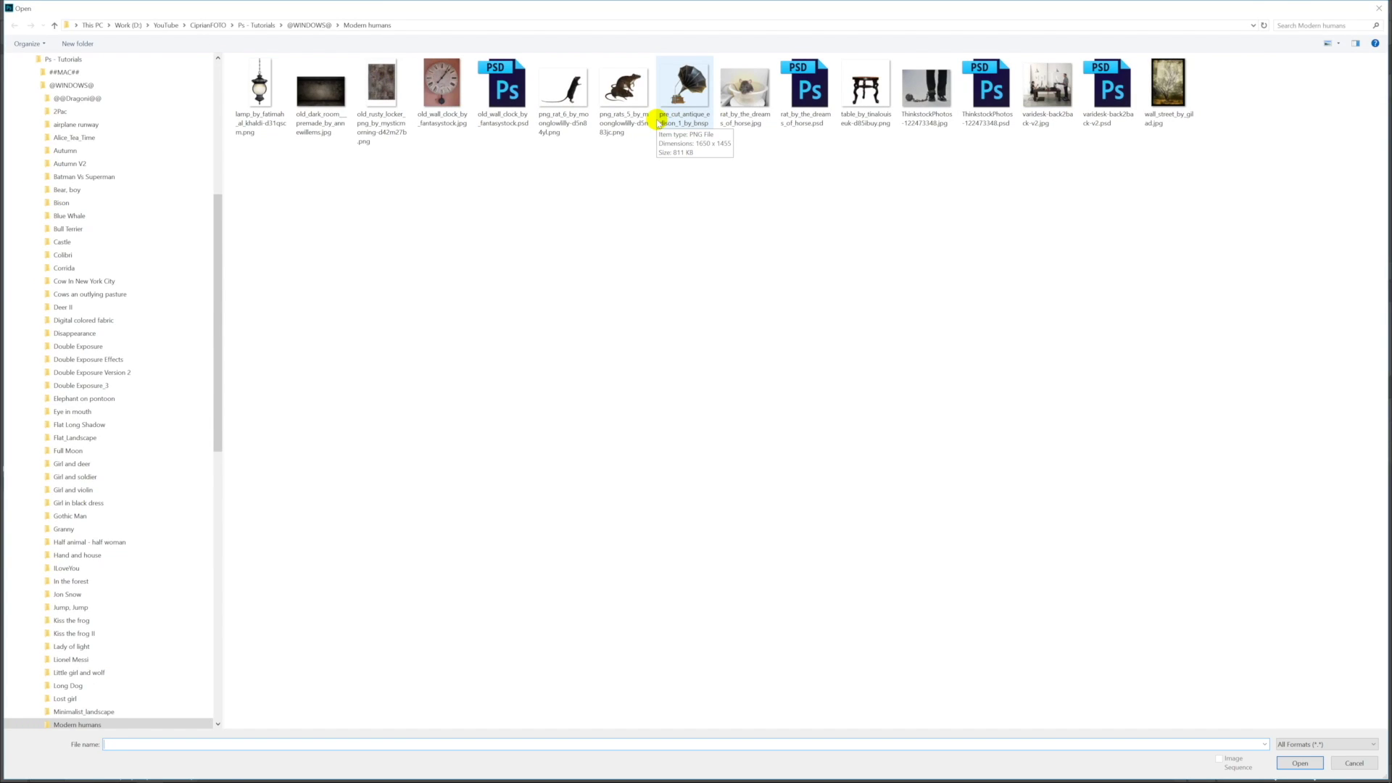
Step: Bring both varidesk office-worker layers into the room and shrink them to about 71%
{"action": "double_click", "coordinate": [1116, 93]}
{"action": "left_click", "coordinate": [1284, 502], "text": "shift"}
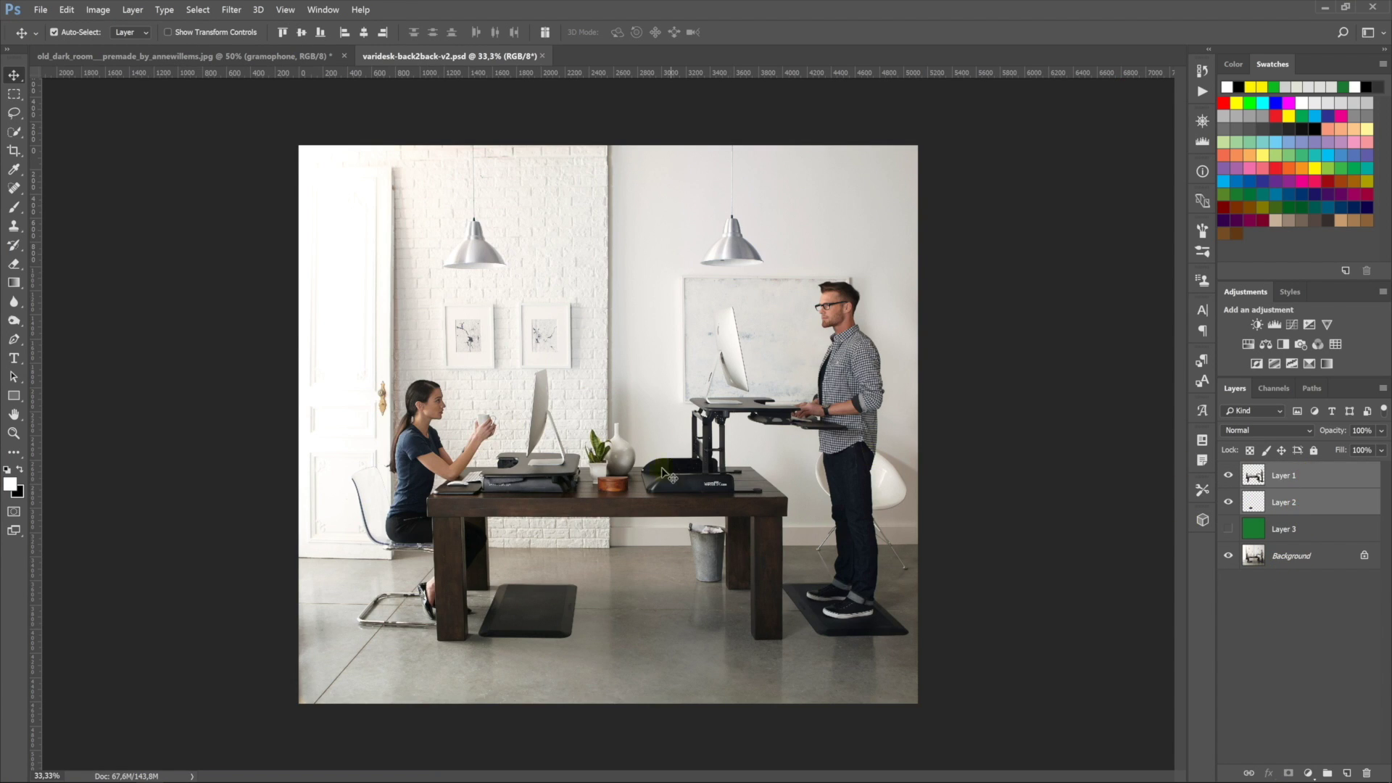
{"action": "left_click_drag", "start_coordinate": [665, 474], "coordinate": [650, 540]}
{"action": "key", "text": "ctrl+t"}
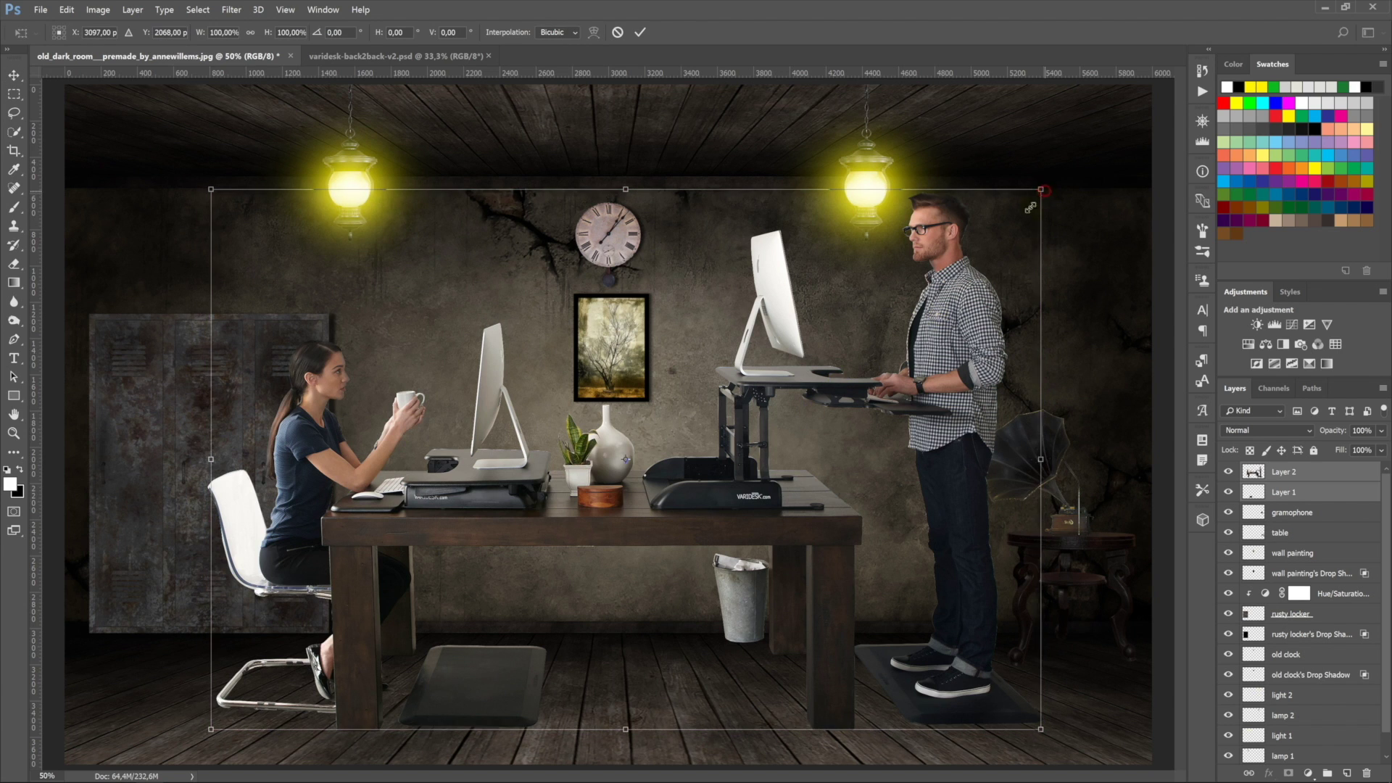
{"action": "left_click_drag", "start_coordinate": [1030, 208], "coordinate": [945, 336]}
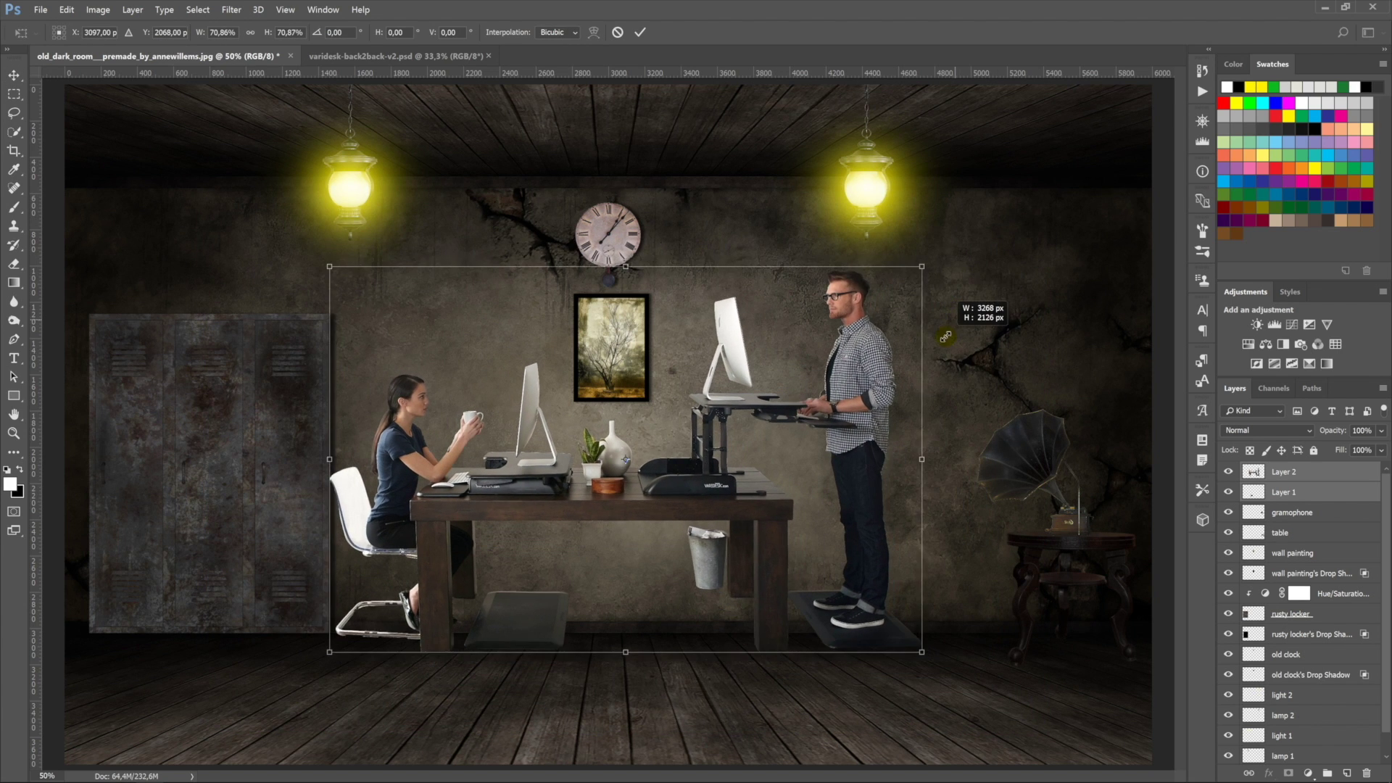
{"action": "left_click_drag", "start_coordinate": [946, 336], "coordinate": [925, 346]}
{"action": "key", "text": "Return"}
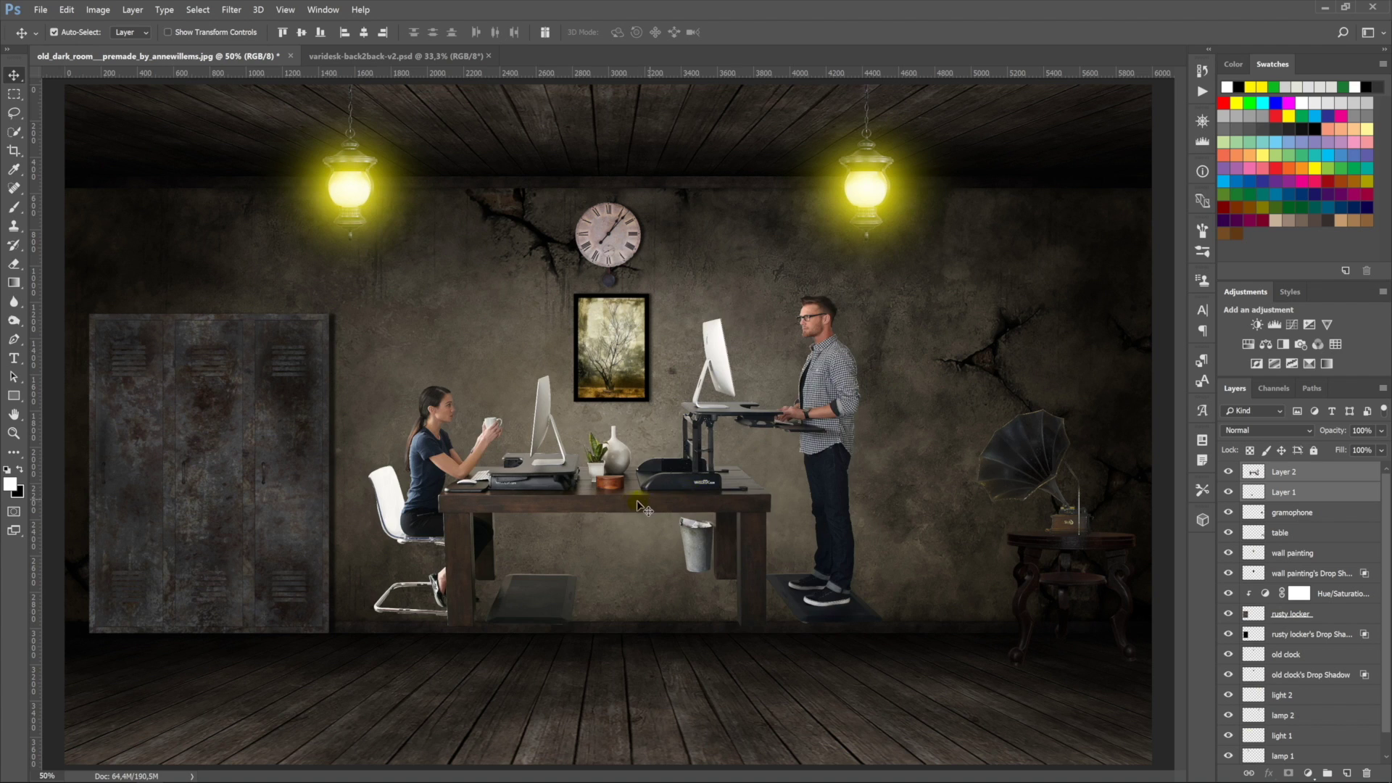
Step: Lower the office scene onto the room's floor and nudge it slightly left
{"action": "left_click_drag", "start_coordinate": [638, 505], "coordinate": [673, 602]}
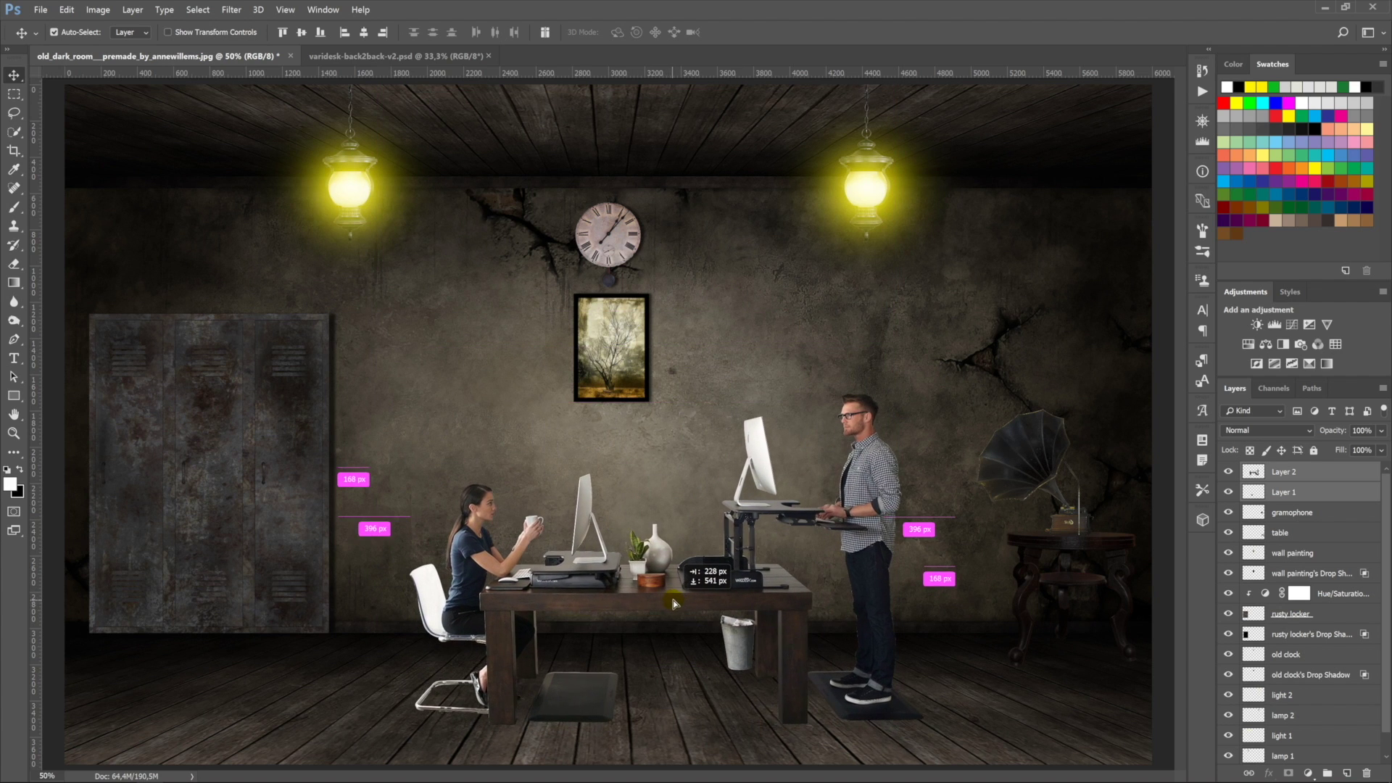
{"action": "left_click_drag", "start_coordinate": [673, 603], "coordinate": [638, 604]}
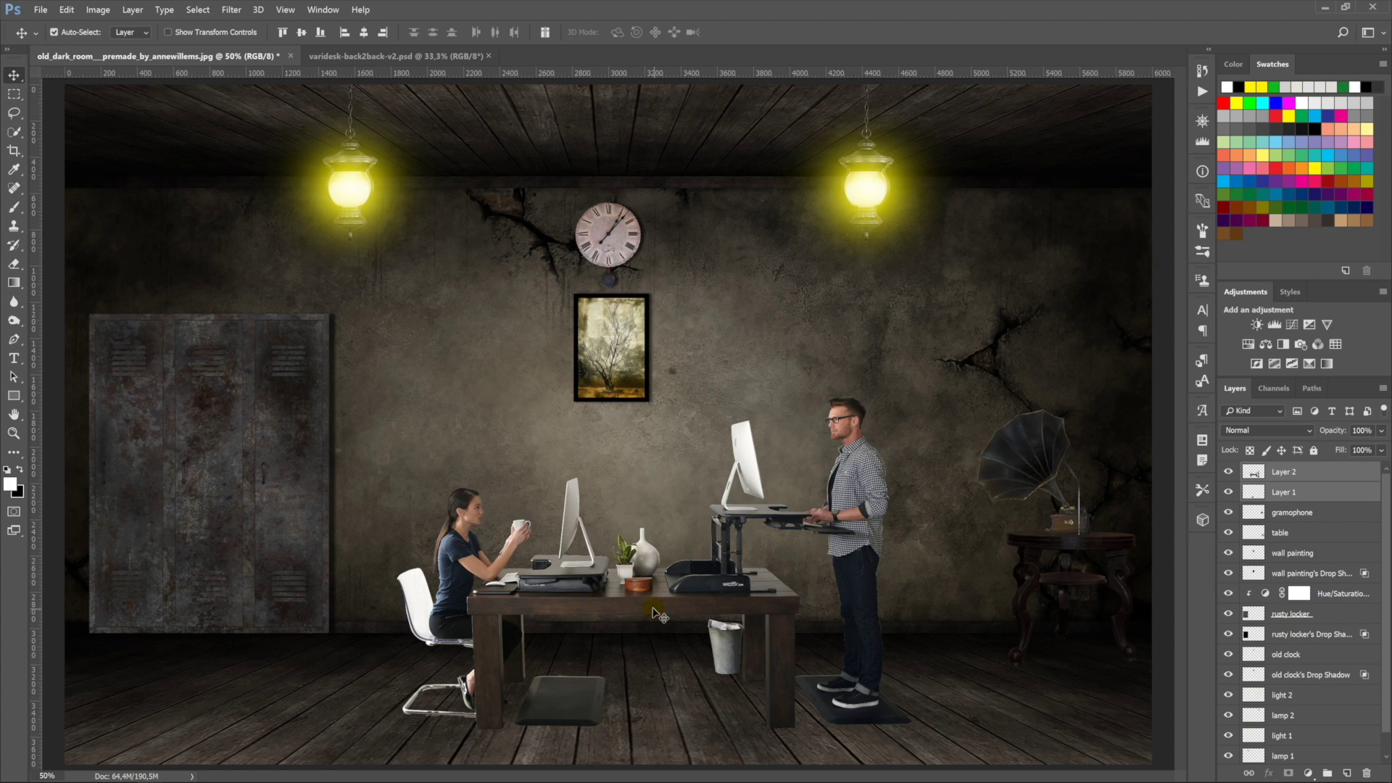
{"action": "left_click_drag", "start_coordinate": [654, 612], "coordinate": [631, 609]}
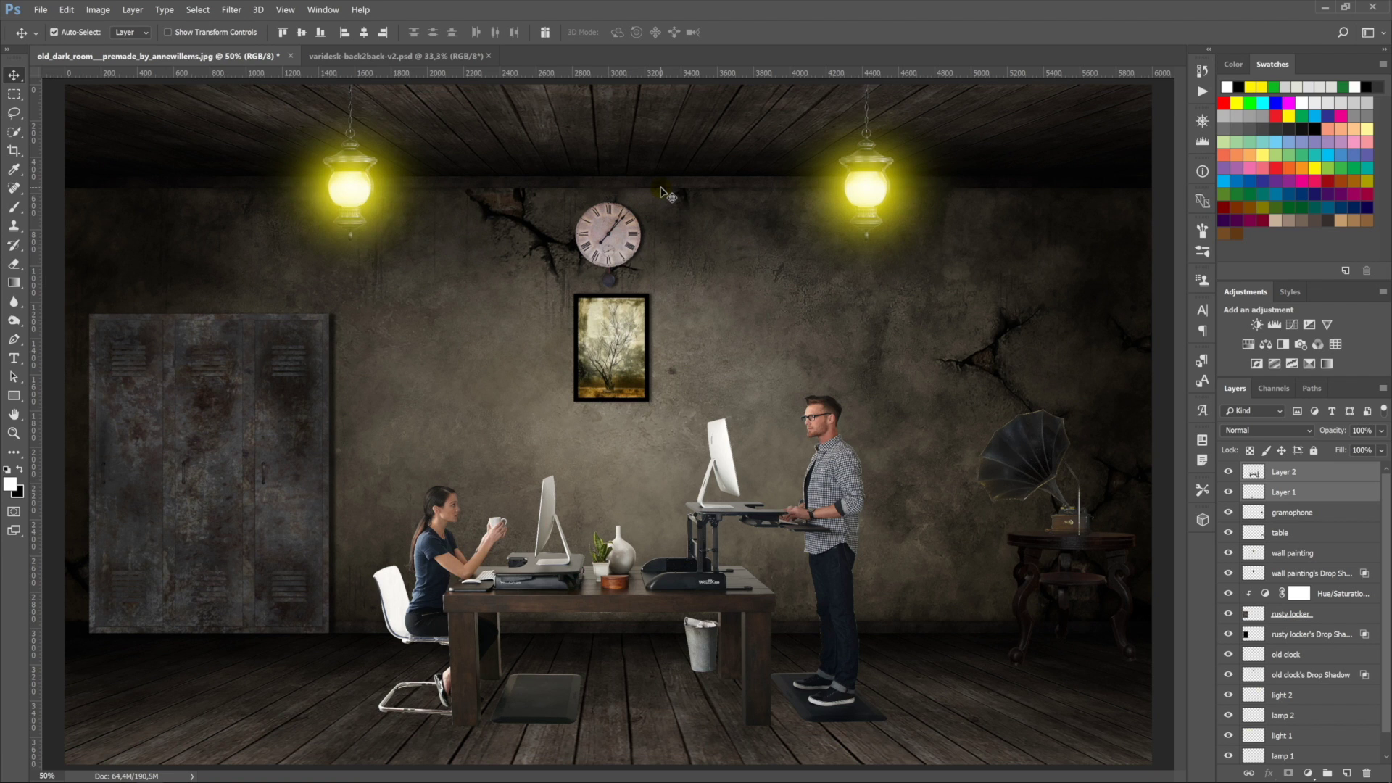
Step: Open the rat-in-a-bowl image, bring it in, shrink it, and place it on the desk by the vase
{"action": "key", "text": "ctrl+o"}
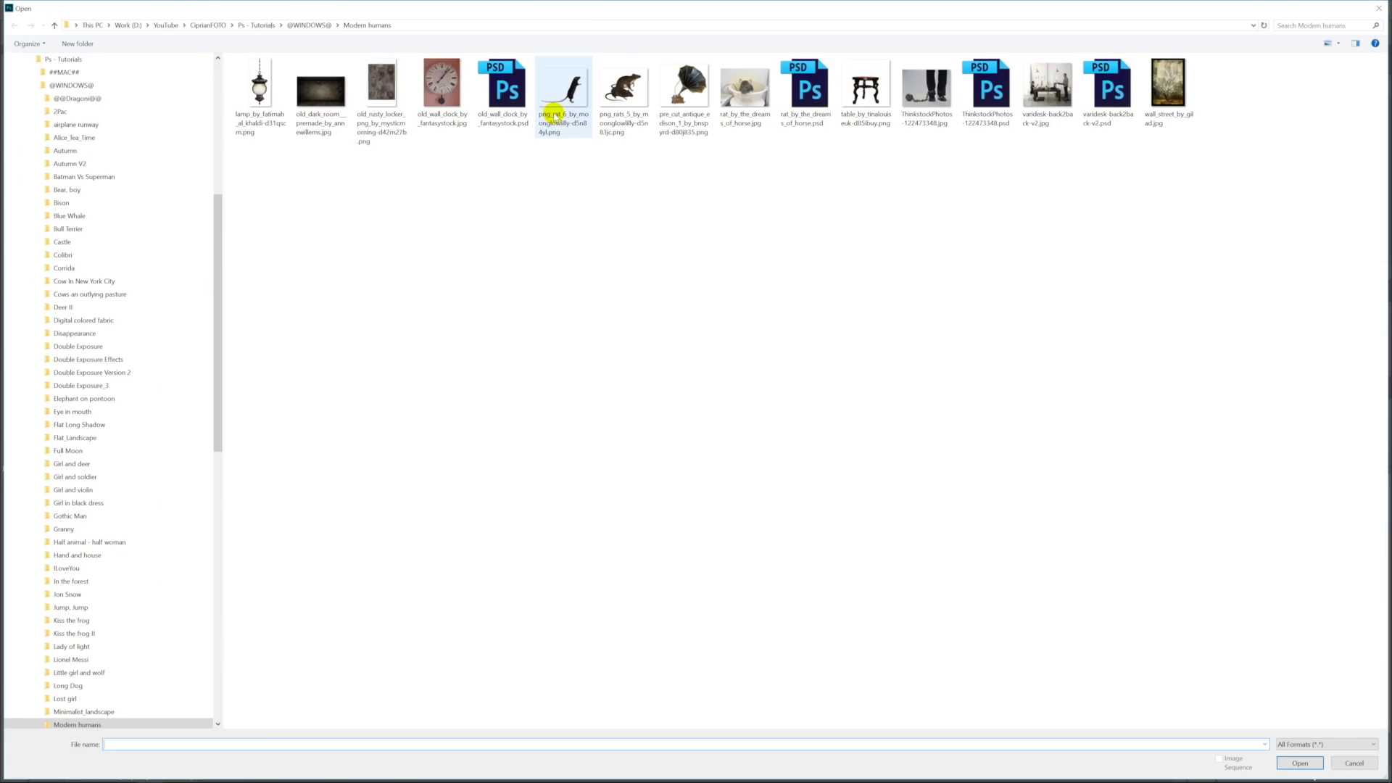
{"action": "left_click", "coordinate": [811, 90]}
{"action": "double_click", "coordinate": [814, 91]}
{"action": "mouse_move", "coordinate": [1260, 479]}
{"action": "left_mouse_down"}
{"action": "mouse_move", "coordinate": [175, 58]}
{"action": "mouse_move", "coordinate": [595, 437]}
{"action": "left_mouse_up"}
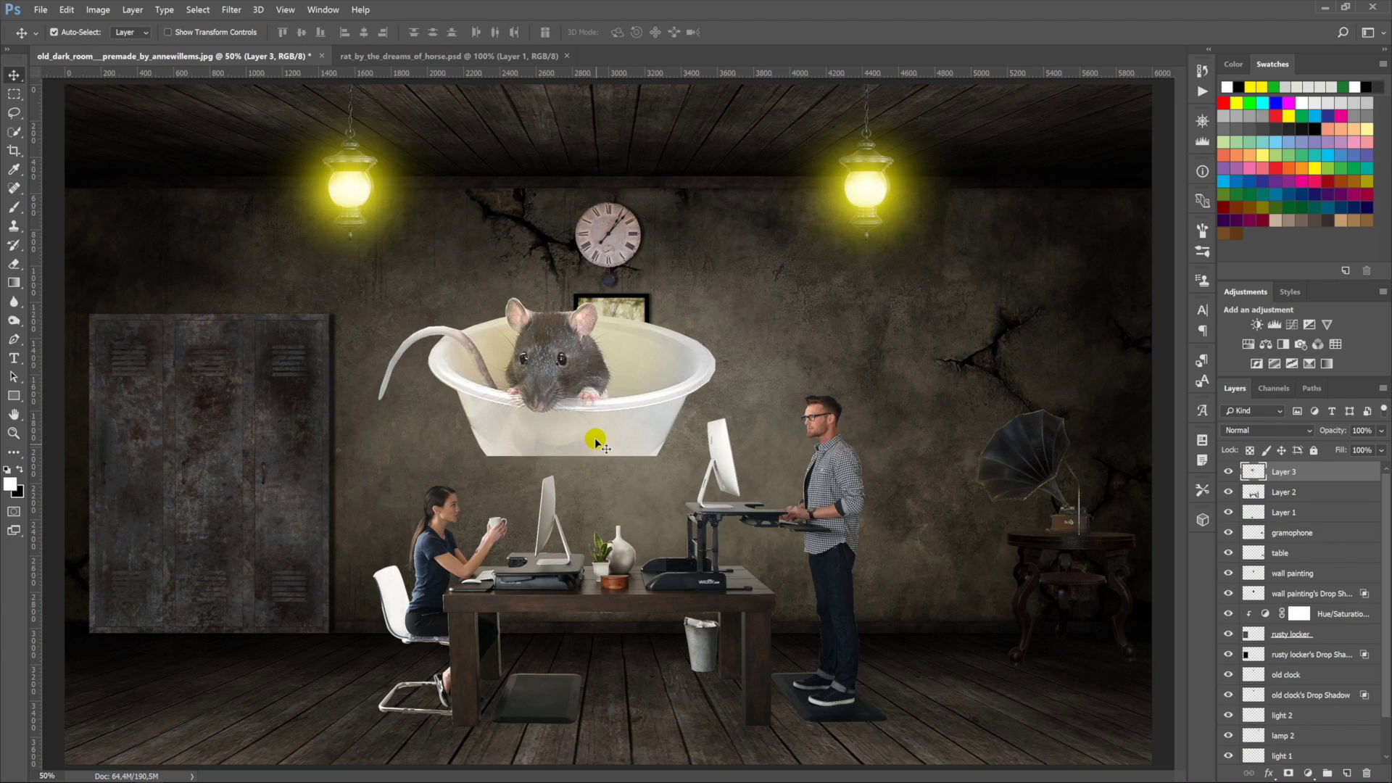
{"action": "key", "text": "ctrl+t"}
{"action": "left_click_drag", "start_coordinate": [695, 492], "coordinate": [605, 438]}
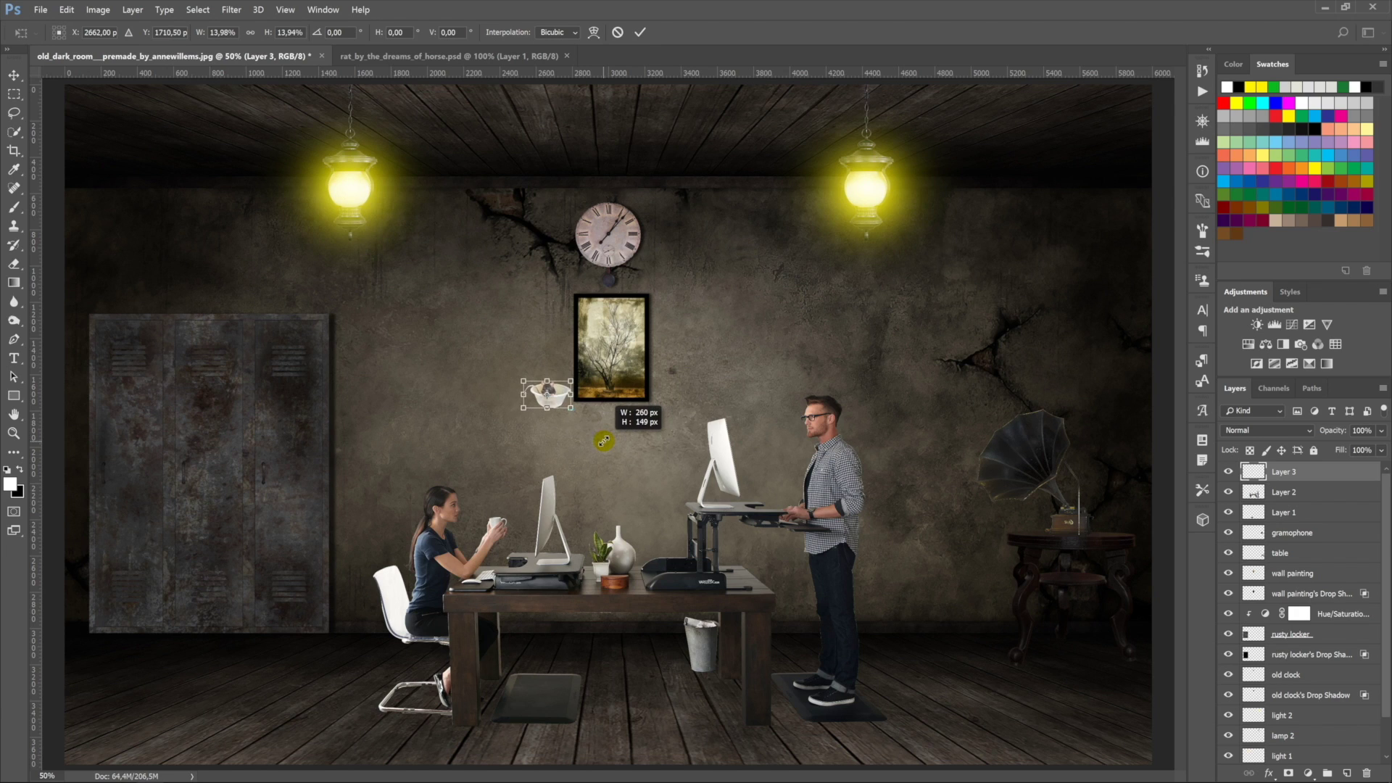
{"action": "key", "text": "Return"}
{"action": "left_click_drag", "start_coordinate": [555, 399], "coordinate": [645, 582]}
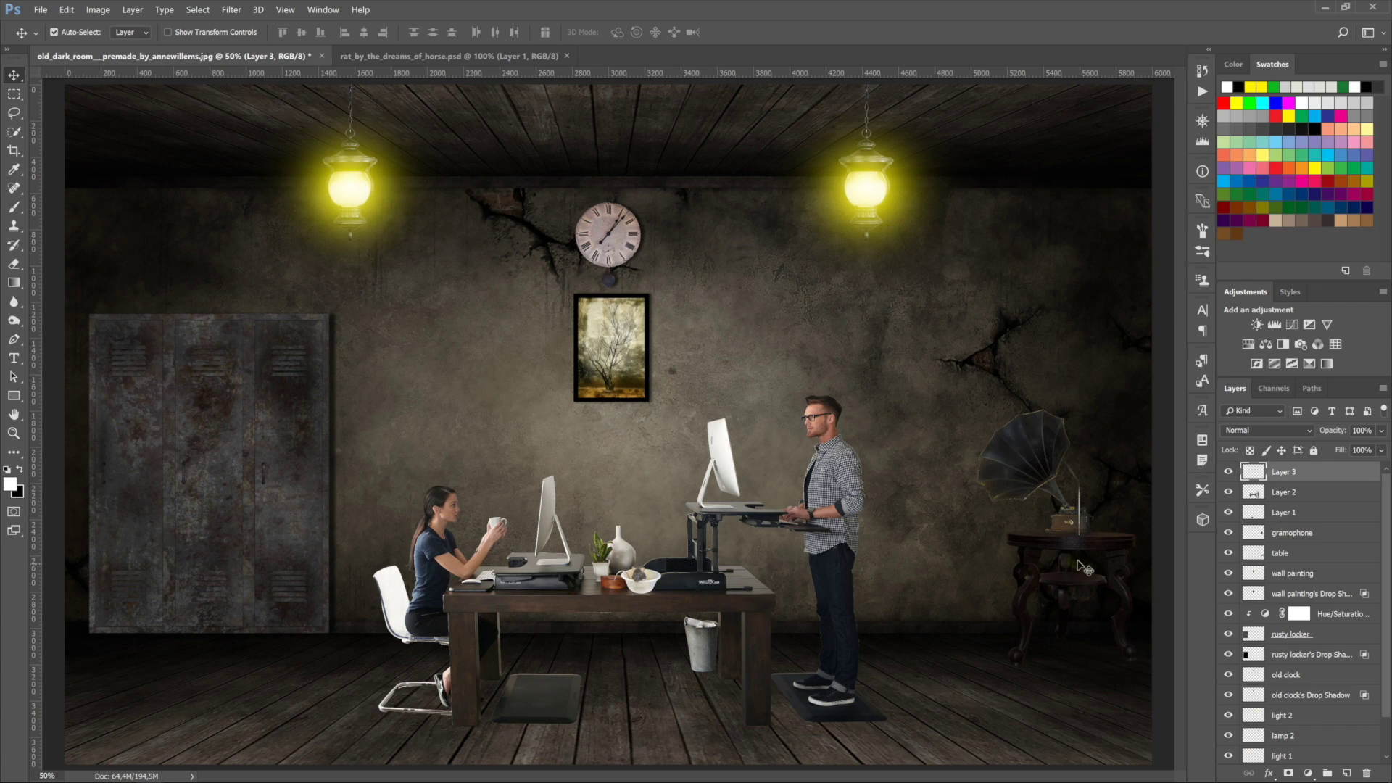
Step: Rename the rat's layer to 'rat 1'
{"action": "left_click", "coordinate": [1286, 480]}
{"action": "left_click", "coordinate": [1289, 475]}
{"action": "double_click", "coordinate": [1286, 473]}
{"action": "type", "text": "1"}
{"action": "key", "text": "Return"}
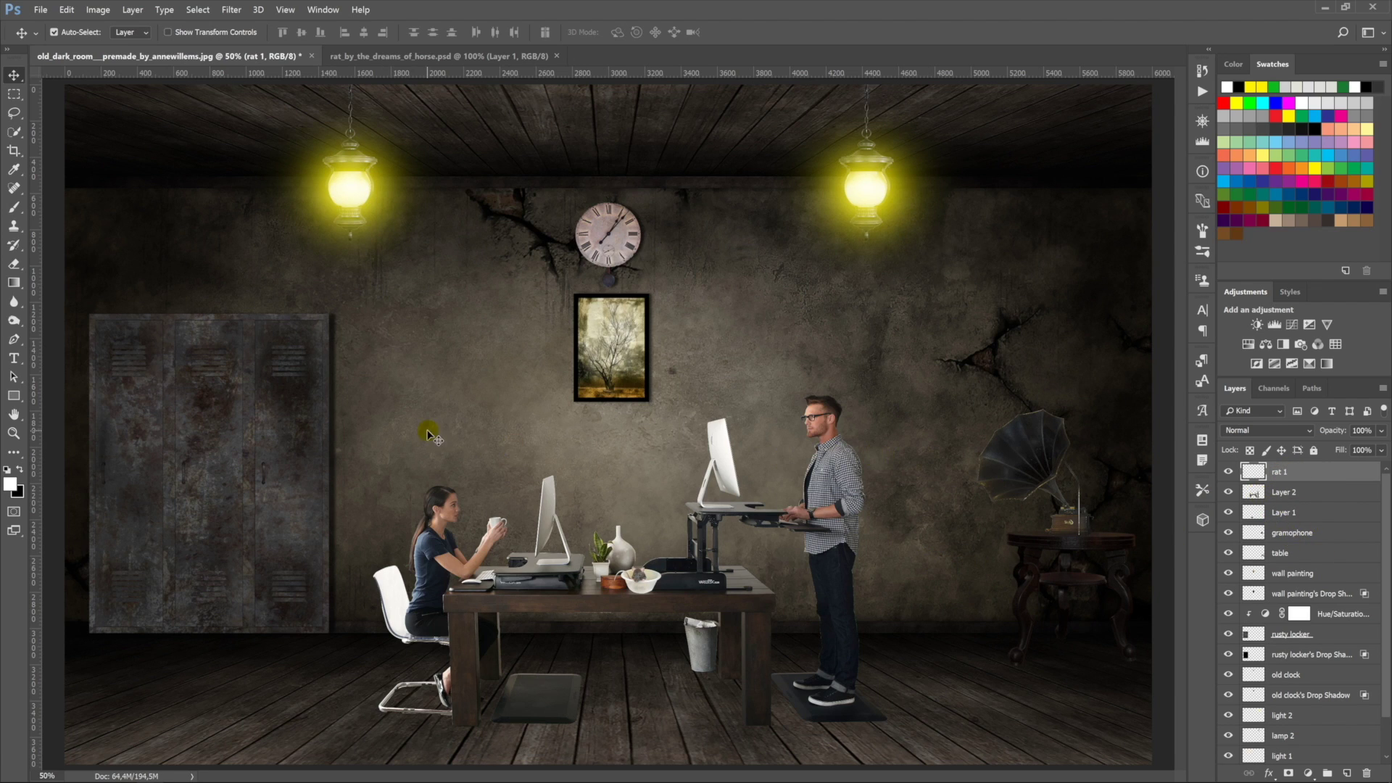
Step: Set the Dodge tool exposure to 20% and start opening the standing rat image
{"action": "left_click", "coordinate": [13, 320]}
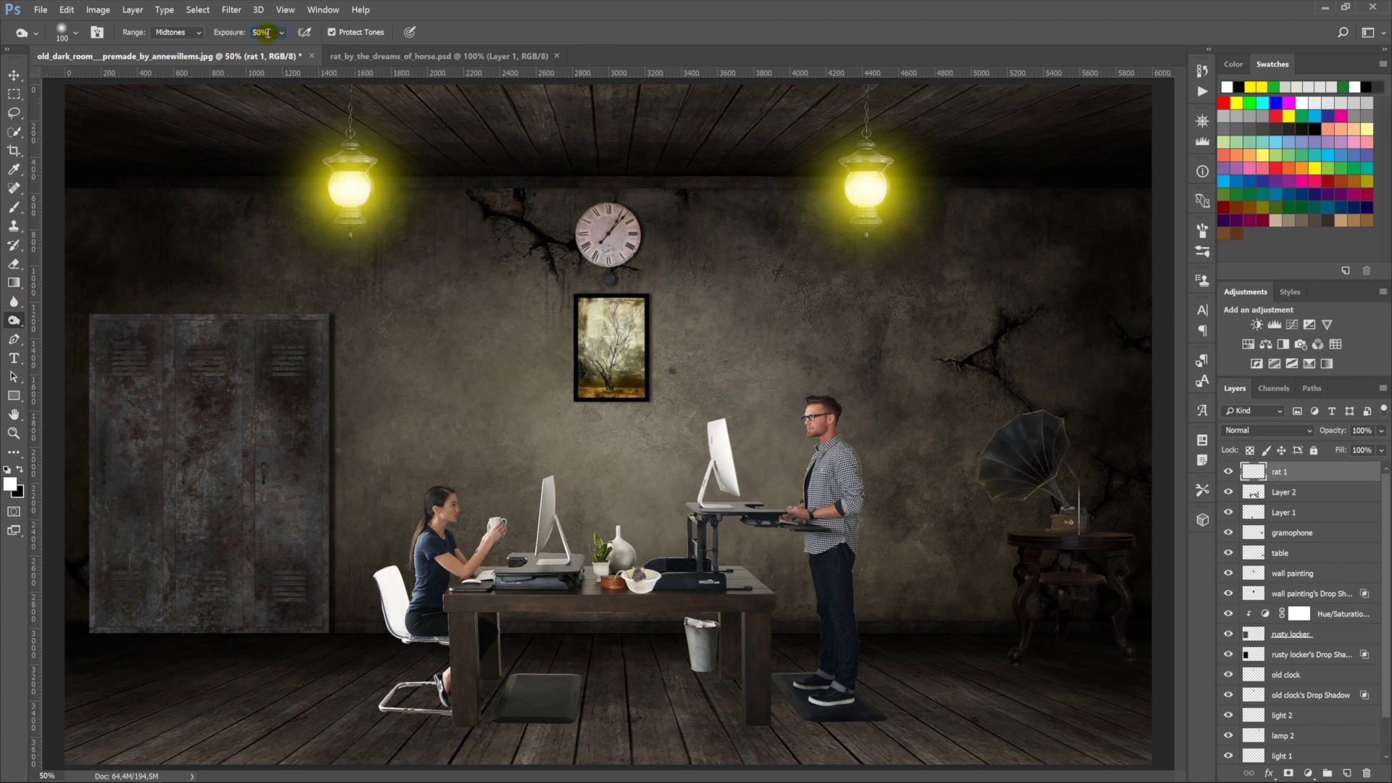
{"action": "type", "text": "20"}
{"action": "key", "text": "Return"}
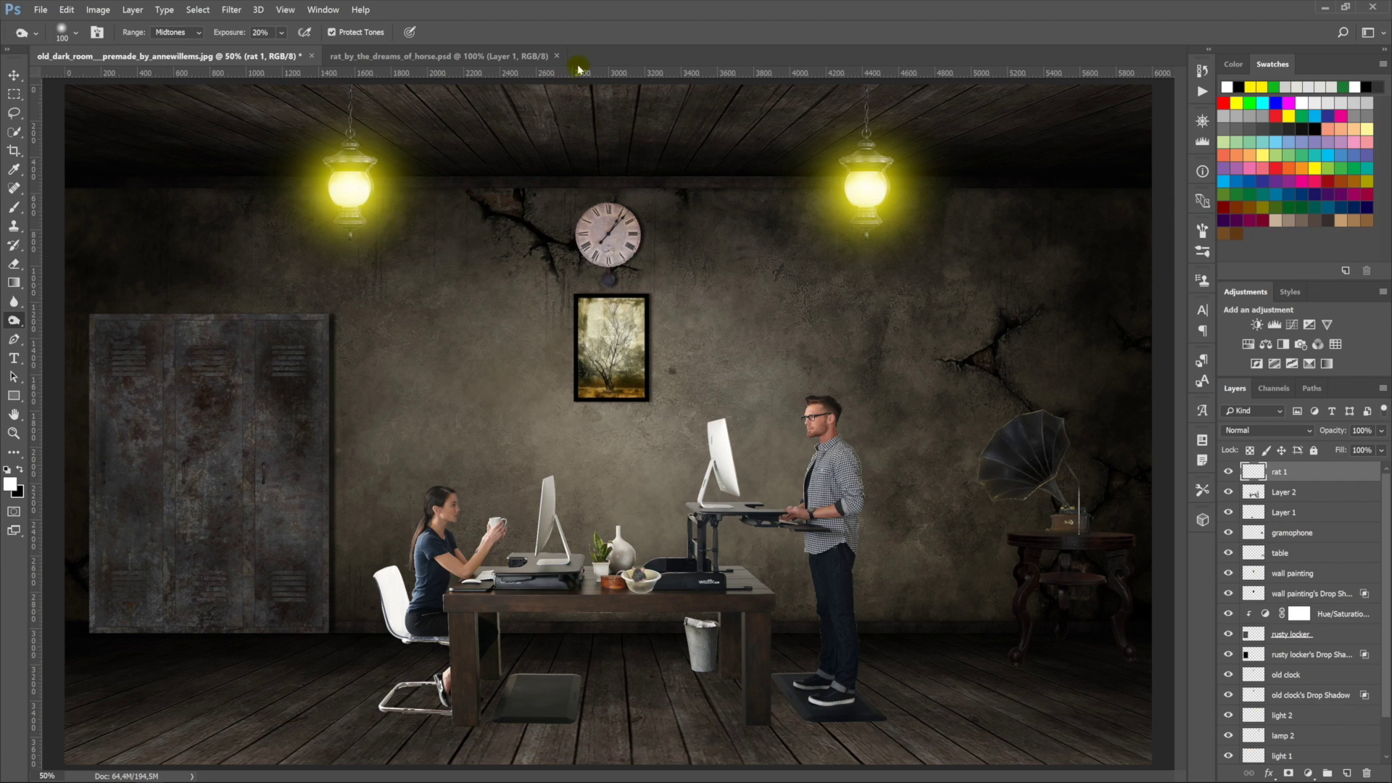
{"action": "right_click", "coordinate": [605, 51]}
{"action": "left_click", "coordinate": [644, 106]}
Step: Bring the standing rat into the room, shrink it, and place it on the desk by the monitor stand
{"action": "double_click", "coordinate": [559, 87]}
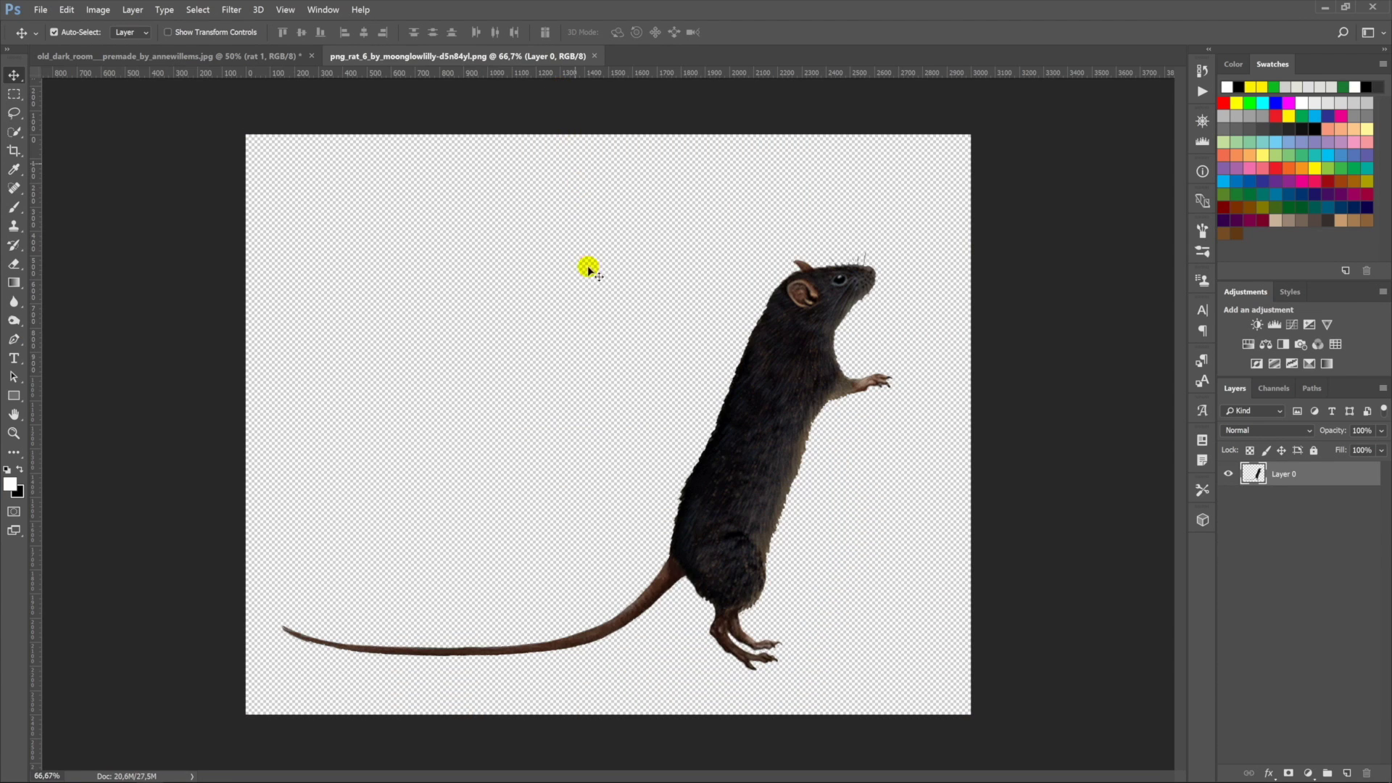
{"action": "left_click_drag", "start_coordinate": [589, 270], "coordinate": [534, 450]}
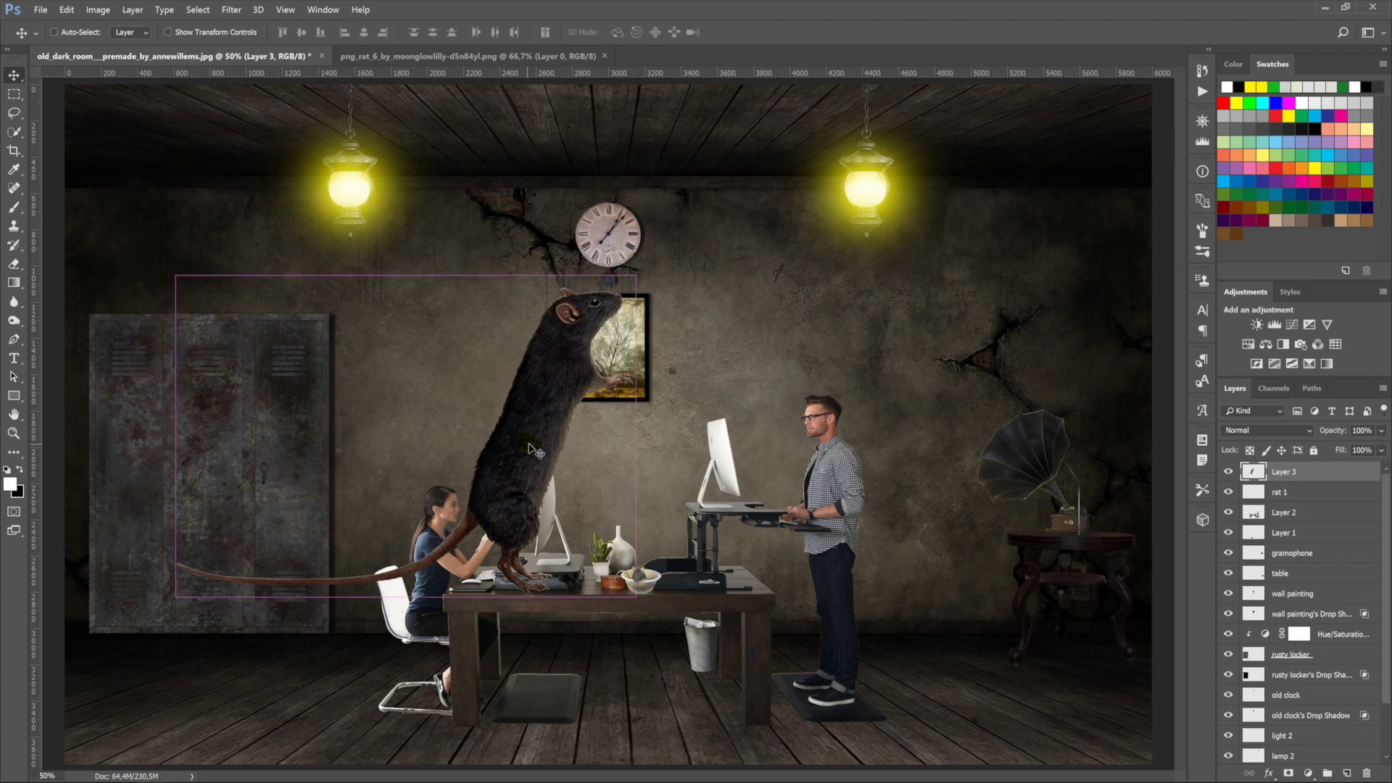
{"action": "key", "text": "ctrl+t"}
{"action": "left_click_drag", "start_coordinate": [636, 276], "coordinate": [551, 372]}
{"action": "left_click_drag", "start_coordinate": [539, 380], "coordinate": [471, 452]}
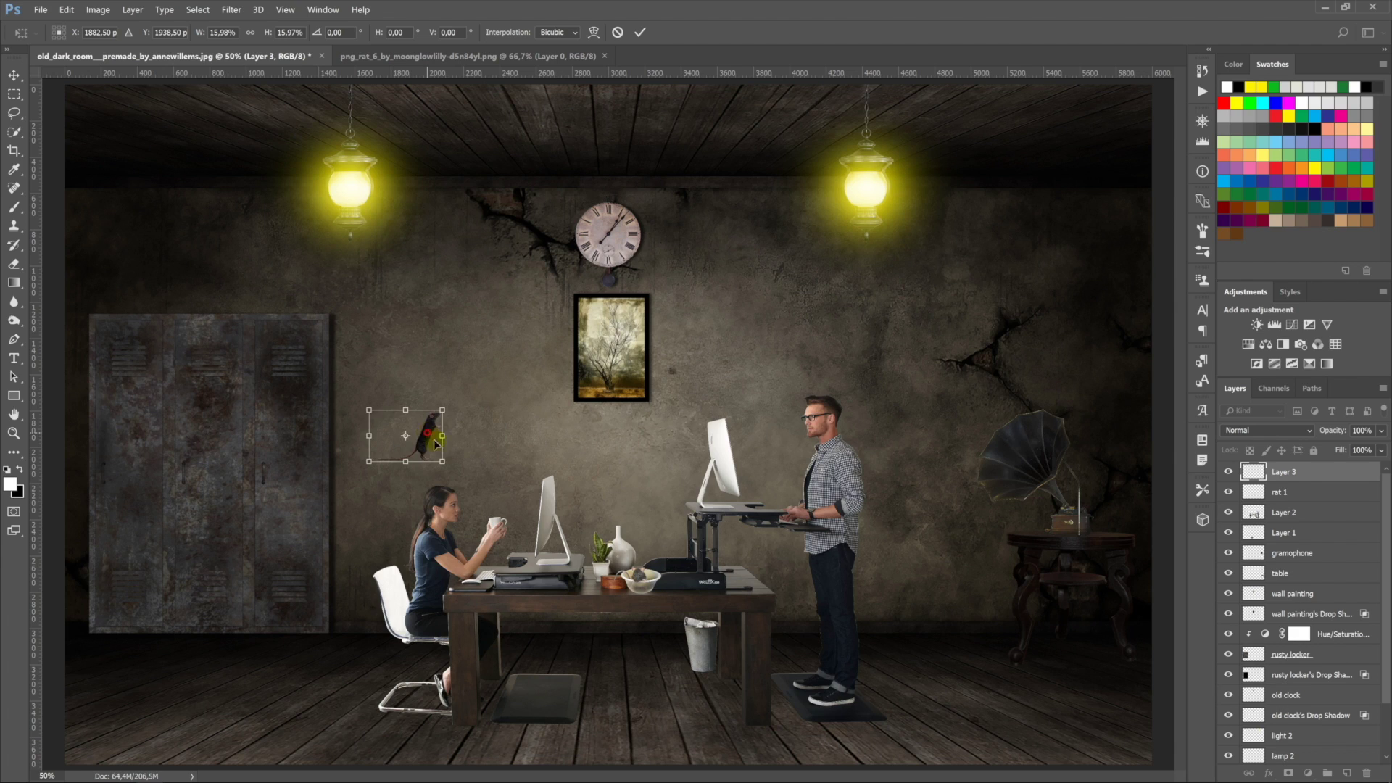
{"action": "left_click_drag", "start_coordinate": [427, 441], "coordinate": [683, 556]}
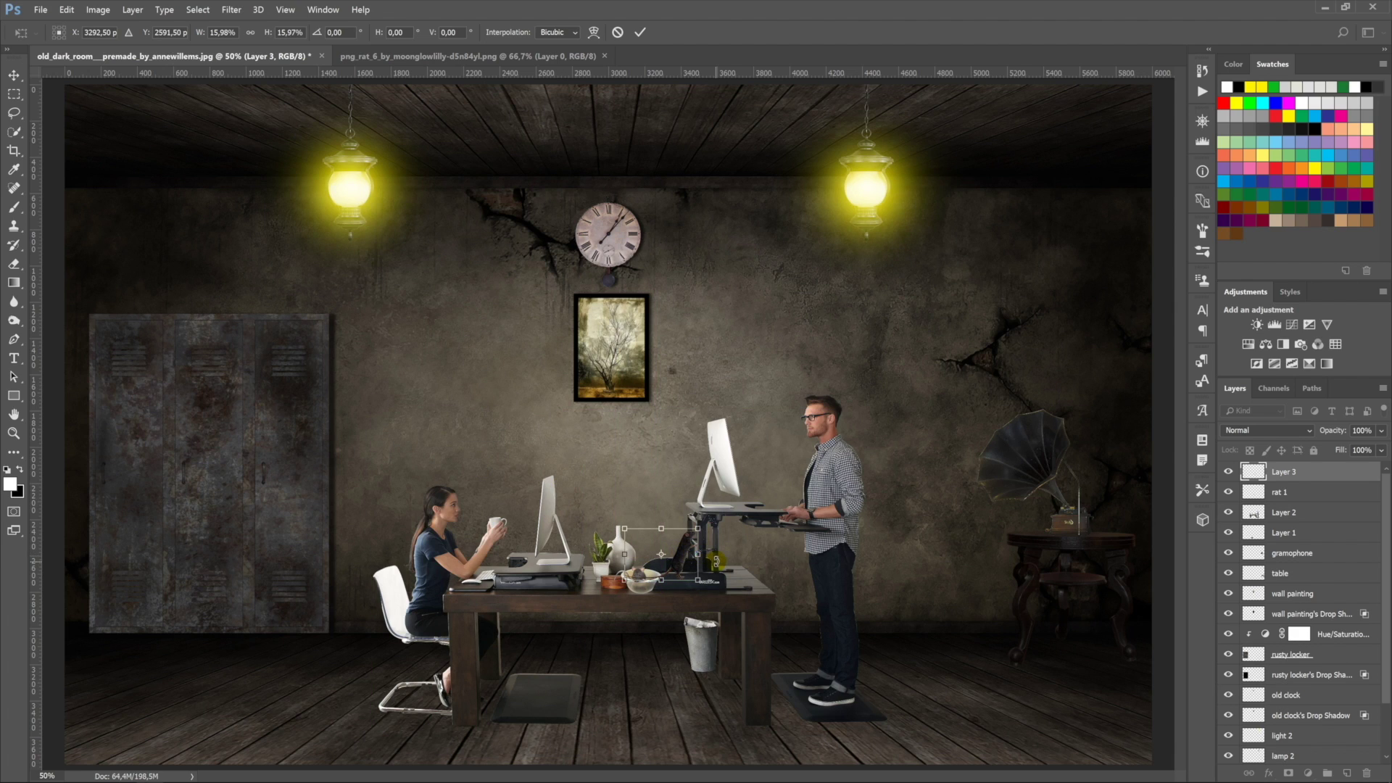
{"action": "key", "text": "Return"}
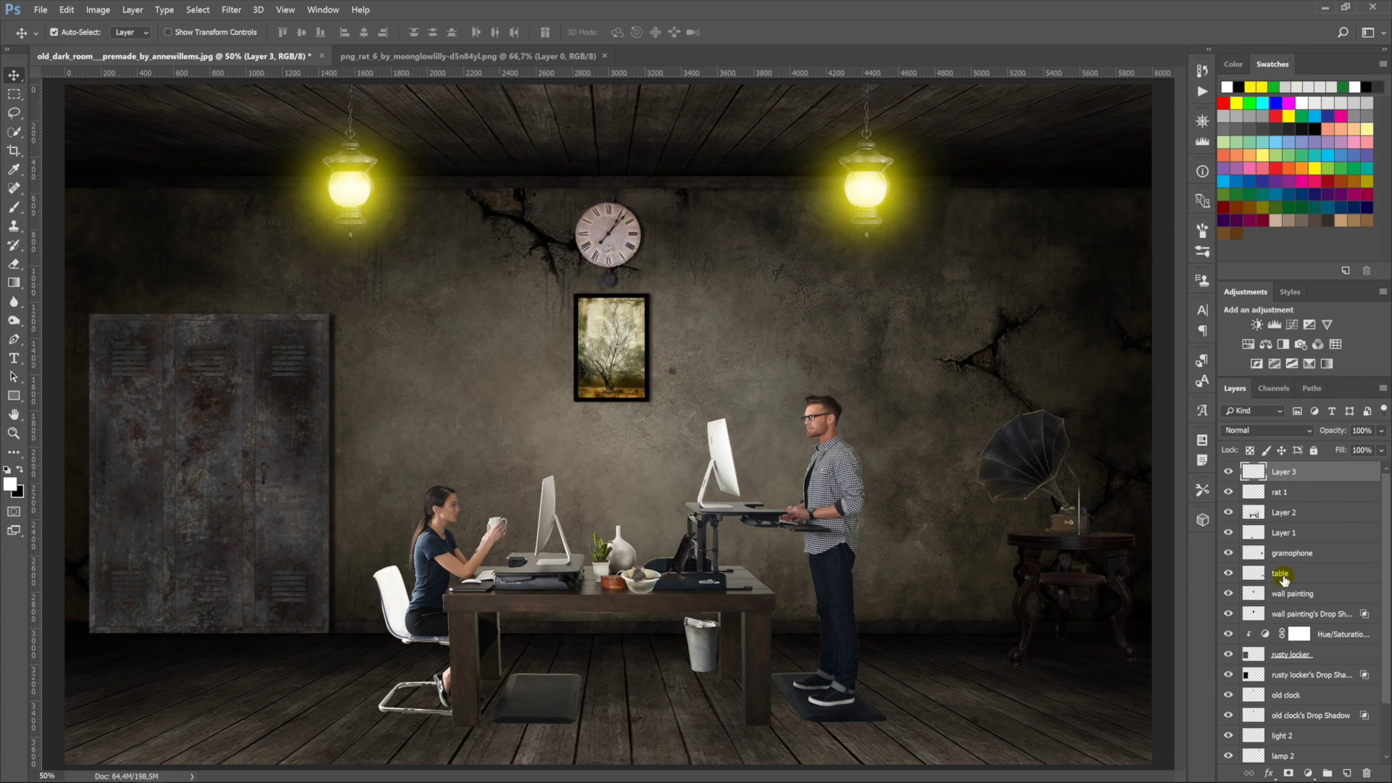
Step: Add a layer mask to Layer 3 and paint on it with a smaller brush to hide part of the rat
{"action": "left_click", "coordinate": [1288, 773]}
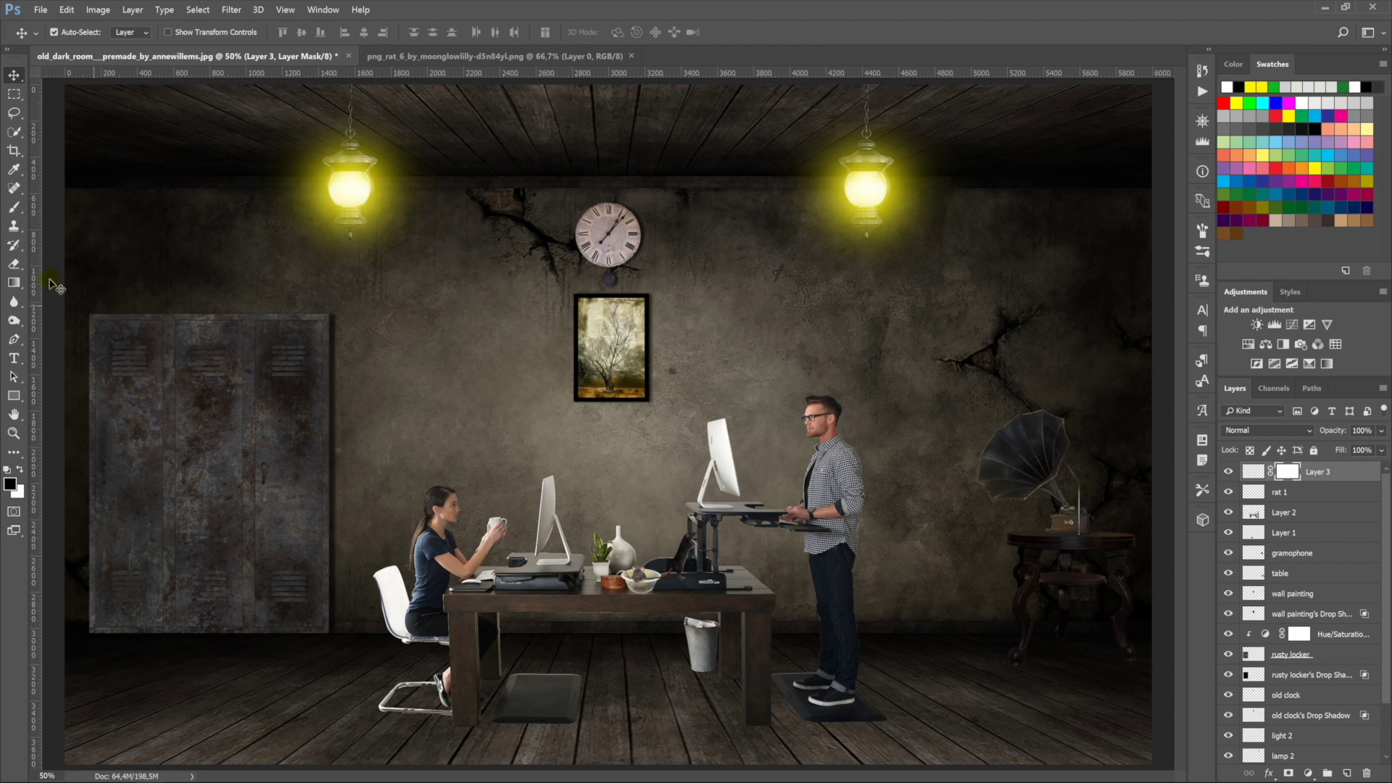
{"action": "left_click", "coordinate": [14, 206]}
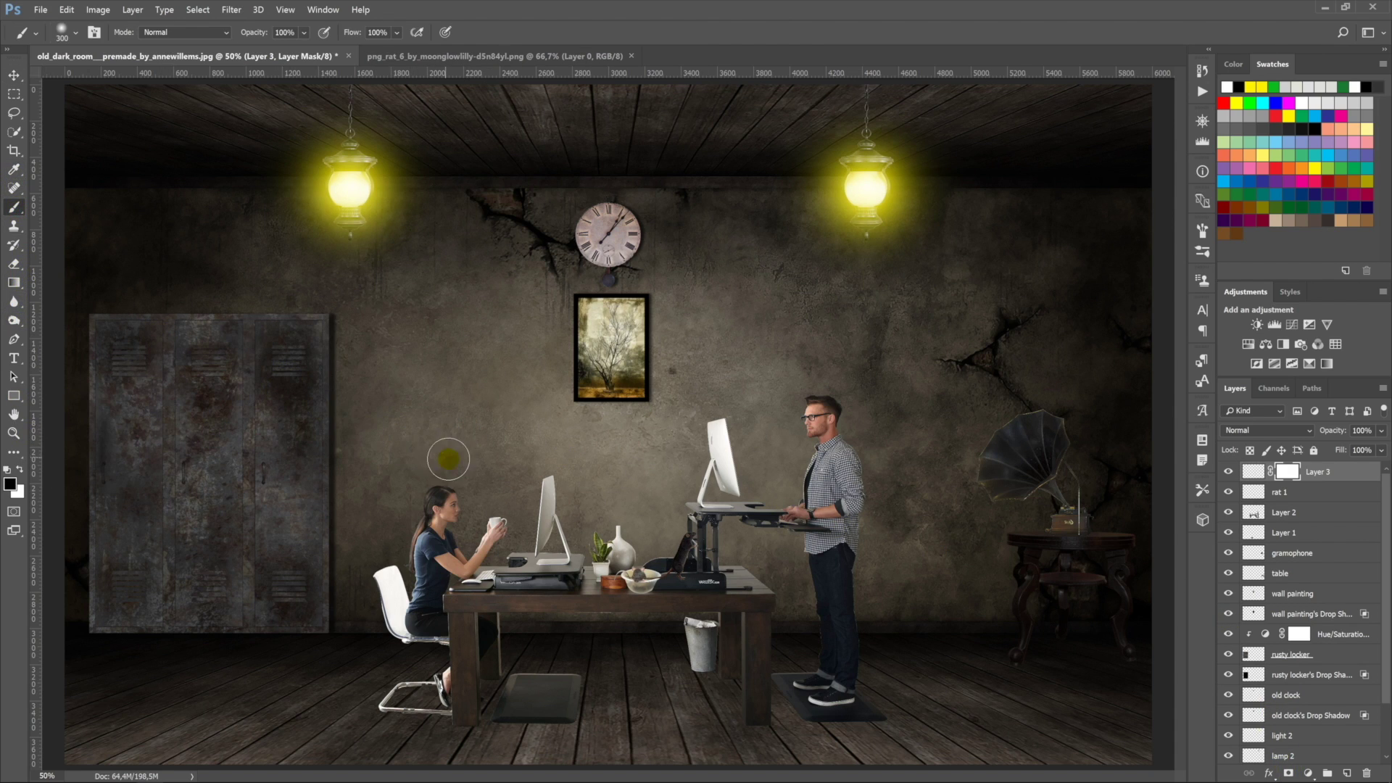
{"action": "key", "text": "bracketleft"}
{"action": "key", "text": "bracketleft"}
{"action": "key", "text": "bracketleft"}
{"action": "left_click_drag", "start_coordinate": [635, 582], "coordinate": [643, 577]}
Step: Rename Layer 3 to 'rat 2'
{"action": "left_click", "coordinate": [1253, 471]}
{"action": "double_click", "coordinate": [1318, 471]}
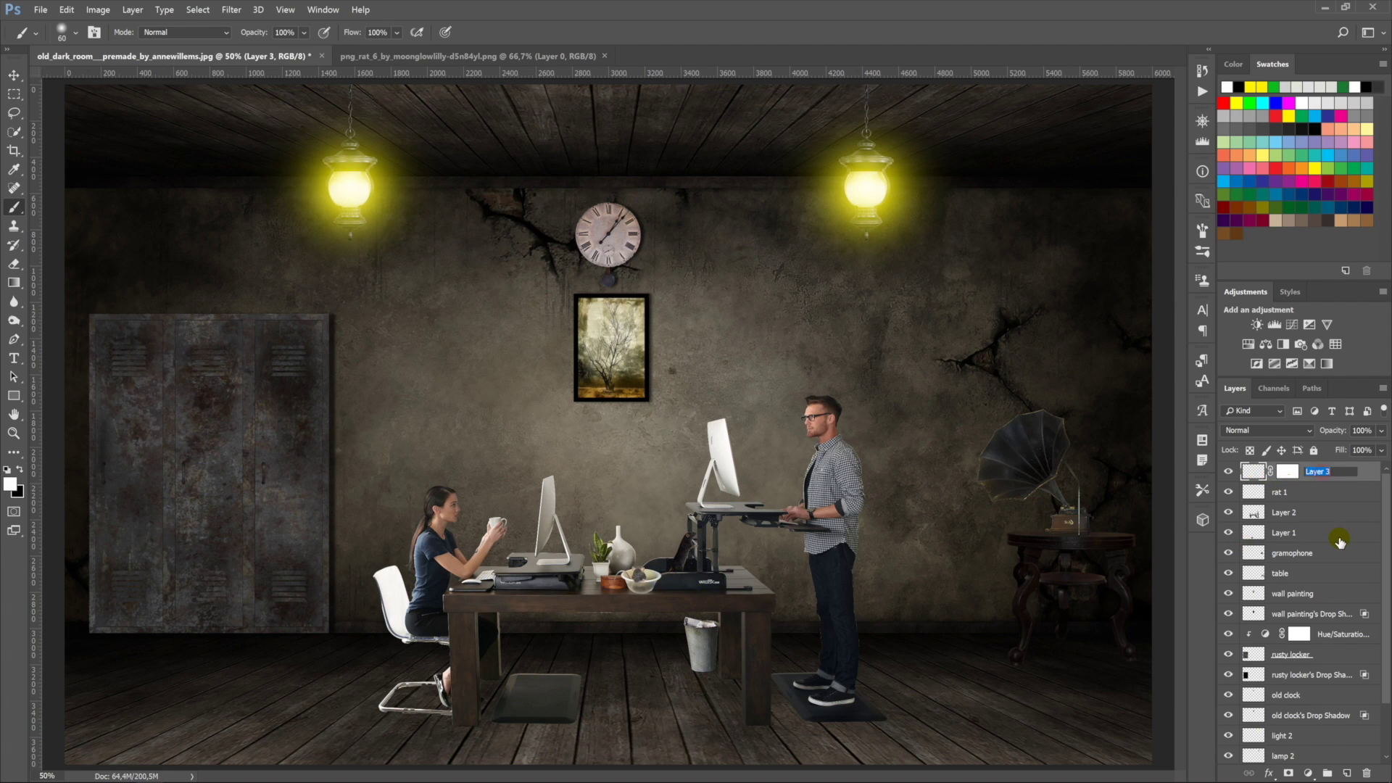
{"action": "type", "text": "rat 2"}
{"action": "key", "text": "Return"}
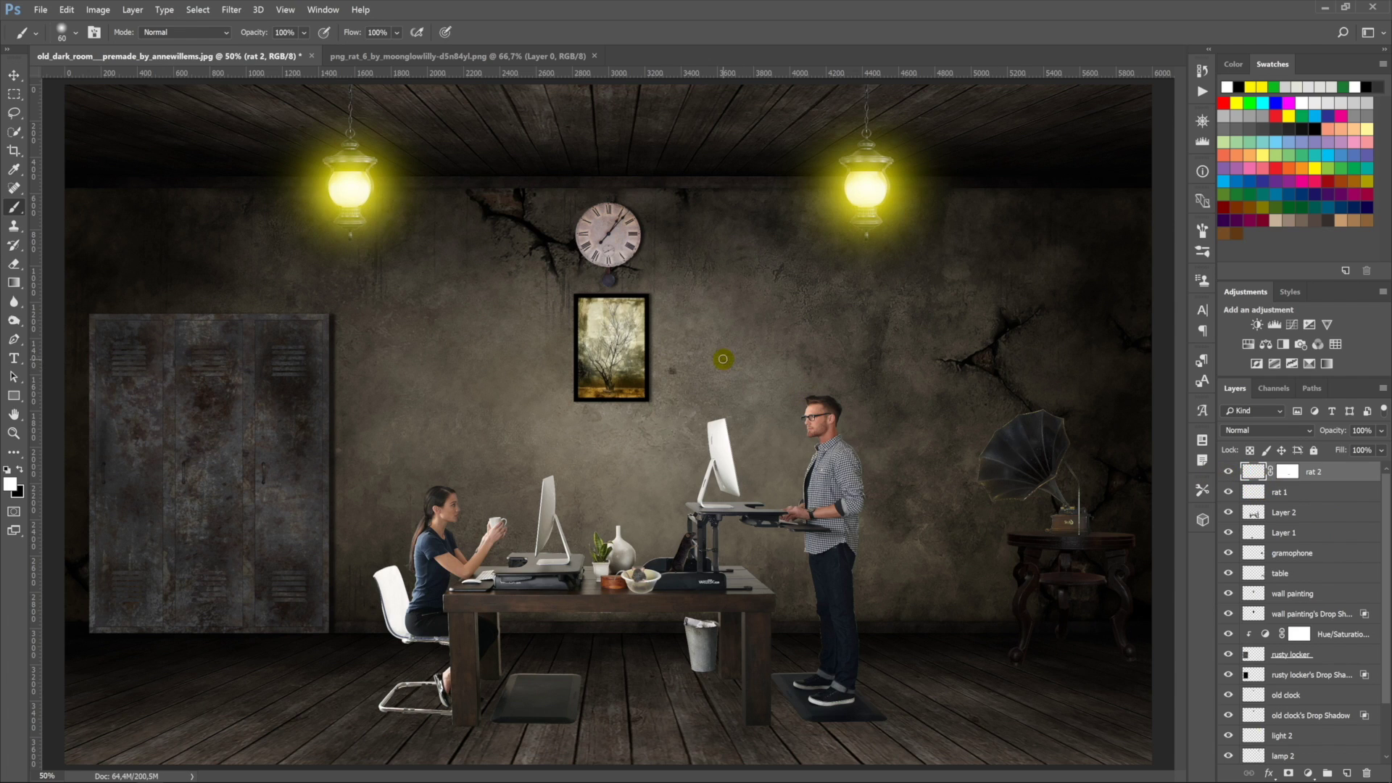
{"action": "left_click", "coordinate": [14, 320]}
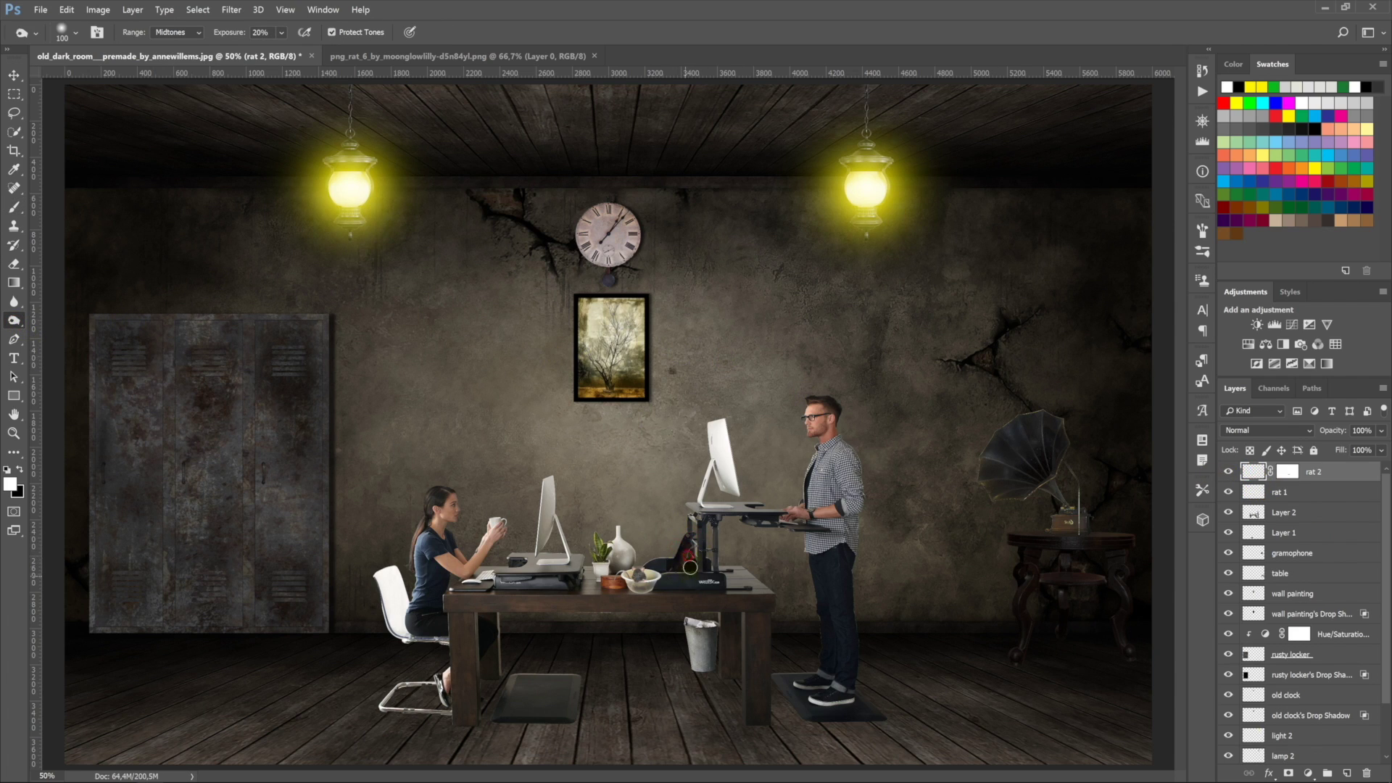
Step: Close the png_rat image and open the second rat image, png_rats_5
{"action": "left_click", "coordinate": [13, 74]}
{"action": "left_click", "coordinate": [594, 55]}
{"action": "right_click", "coordinate": [598, 57]}
{"action": "left_click", "coordinate": [630, 109]}
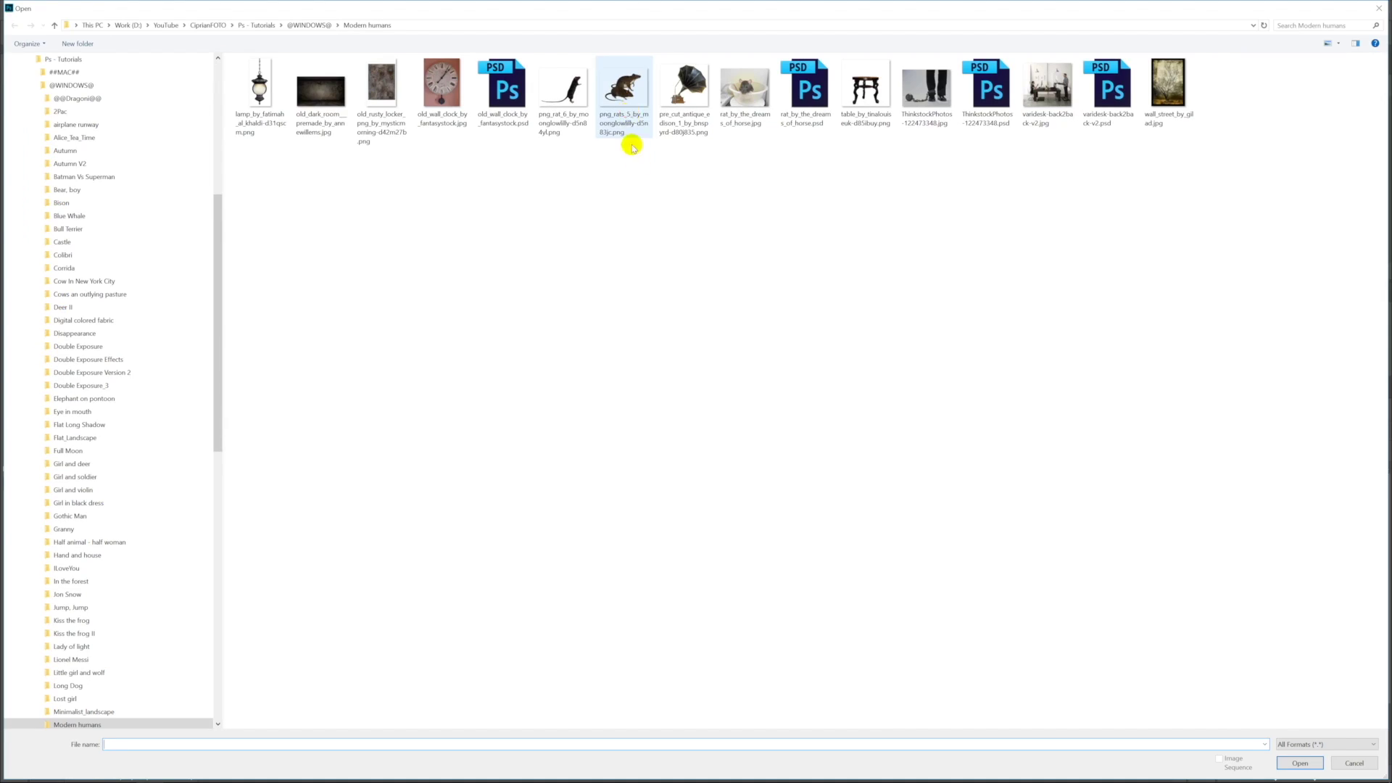
{"action": "double_click", "coordinate": [631, 139]}
Step: Paste the rat into the room, shrink it, and move it onto the lower-left floor
{"action": "left_click", "coordinate": [210, 56]}
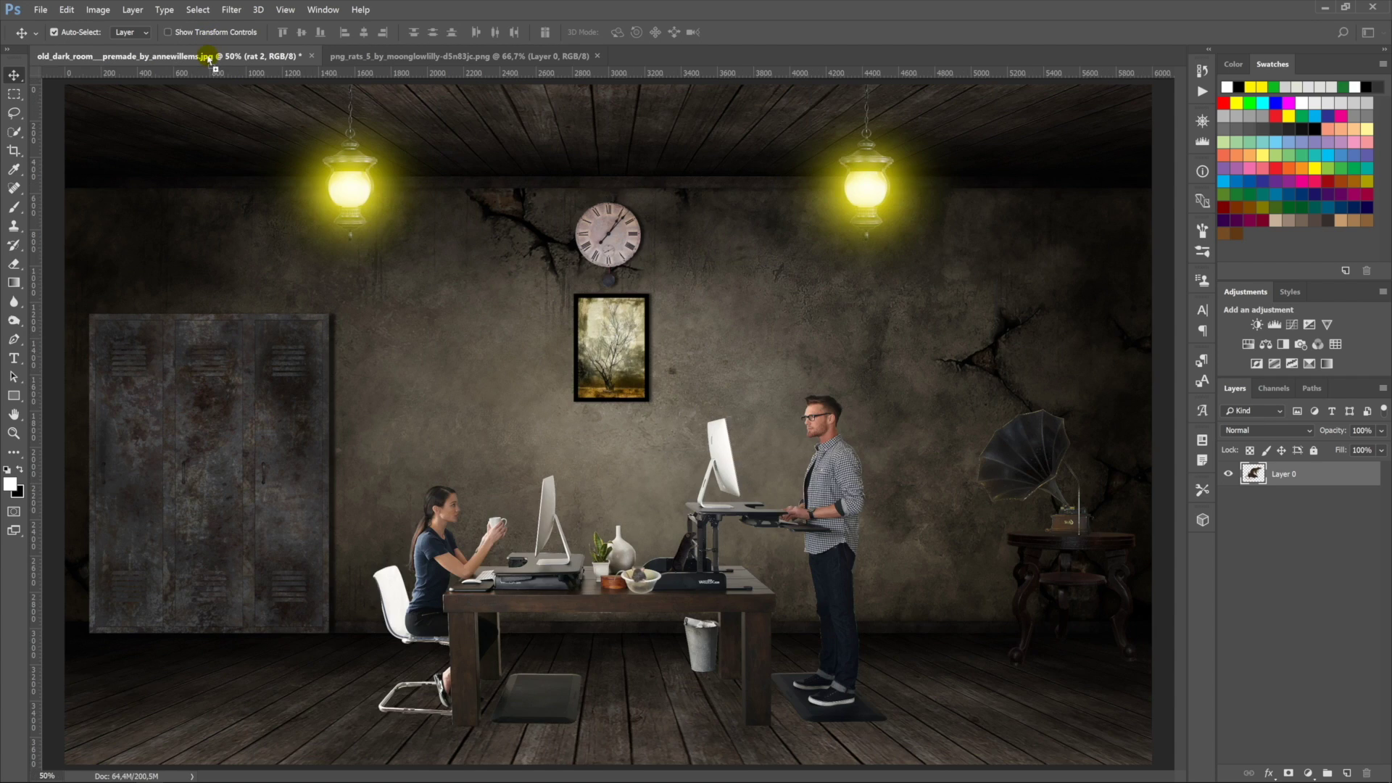
{"action": "key", "text": "ctrl+v"}
{"action": "key", "text": "ctrl+t"}
{"action": "left_click_drag", "start_coordinate": [455, 350], "coordinate": [276, 472]}
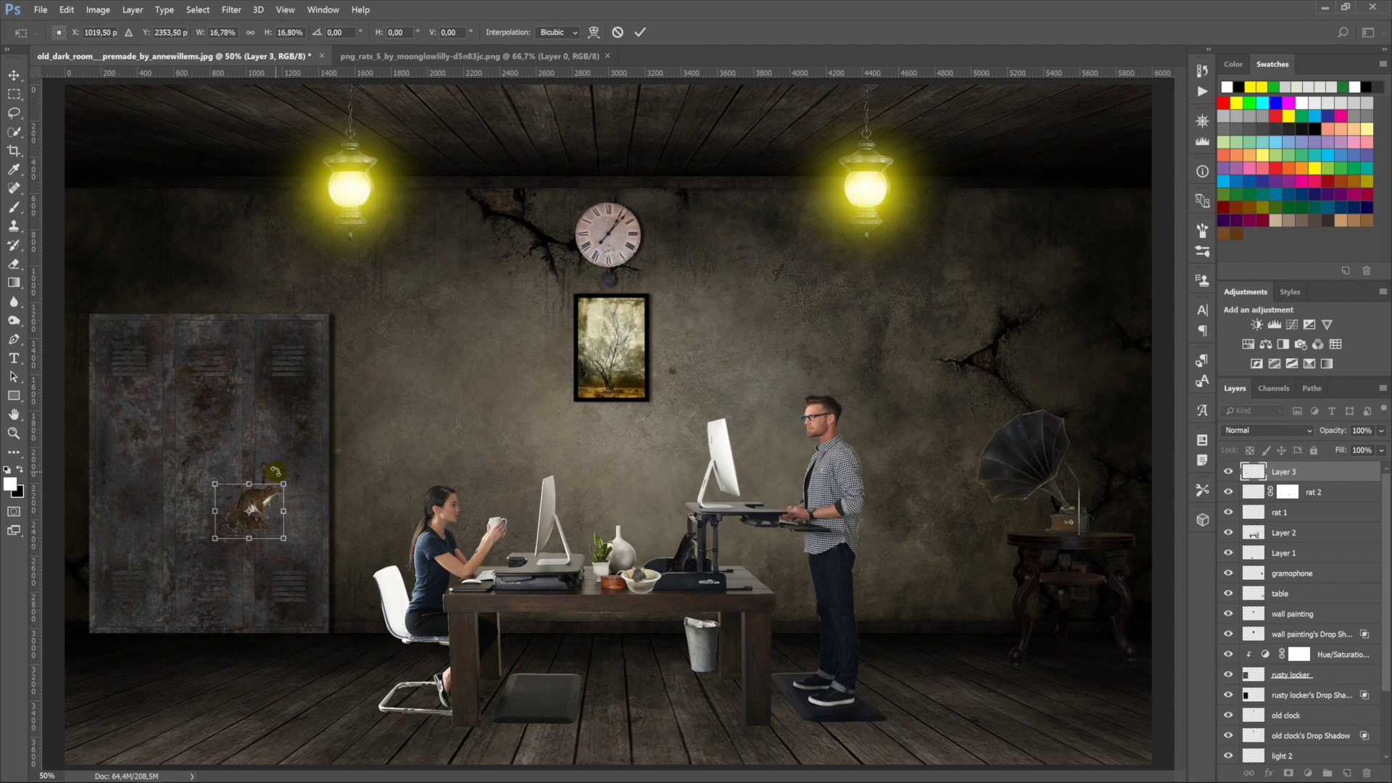
{"action": "key", "text": "Return"}
{"action": "left_click_drag", "start_coordinate": [399, 480], "coordinate": [360, 667]}
Step: Shrink the rat a little more, nudge it right, and name its layer 'rats'
{"action": "key", "text": "ctrl+t"}
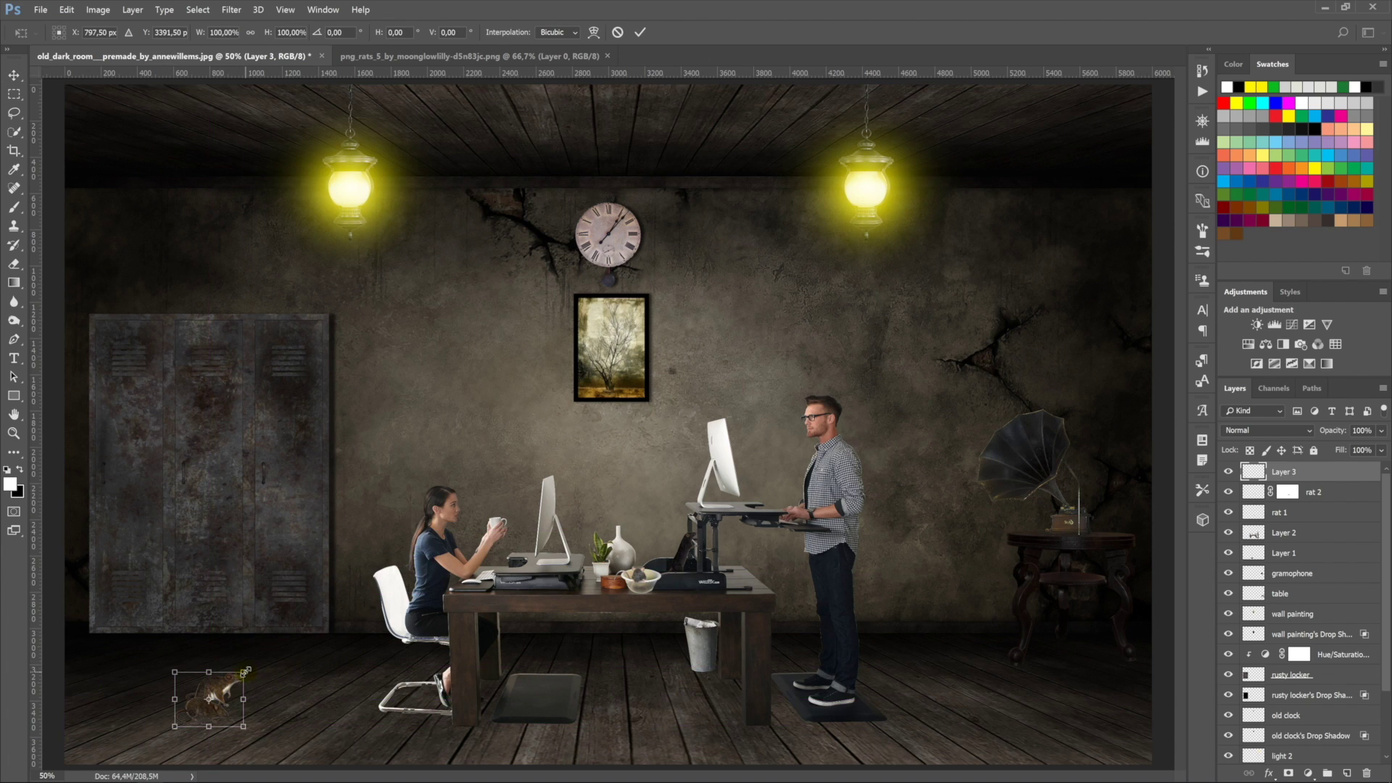
{"action": "left_click_drag", "start_coordinate": [244, 672], "coordinate": [241, 679]}
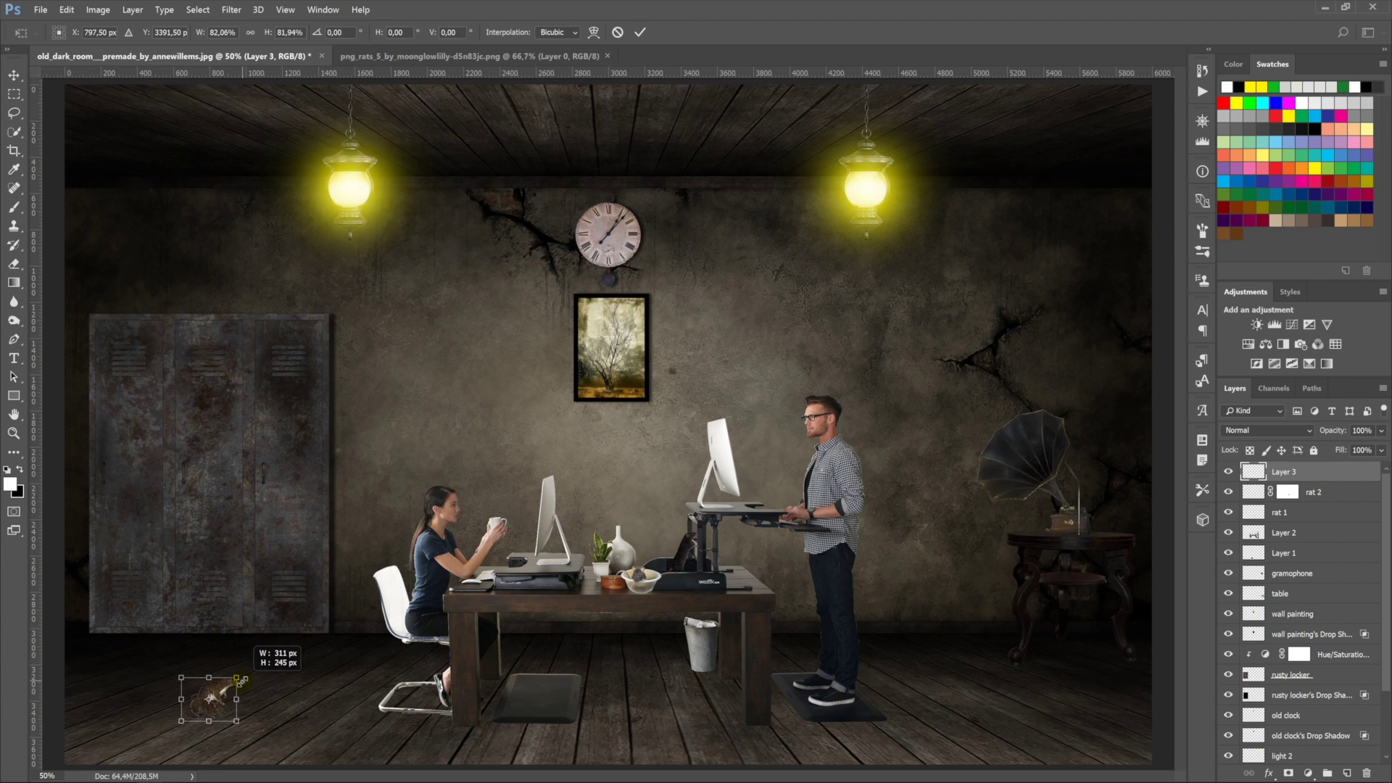
{"action": "key", "text": "Return"}
{"action": "left_click_drag", "start_coordinate": [215, 701], "coordinate": [228, 702]}
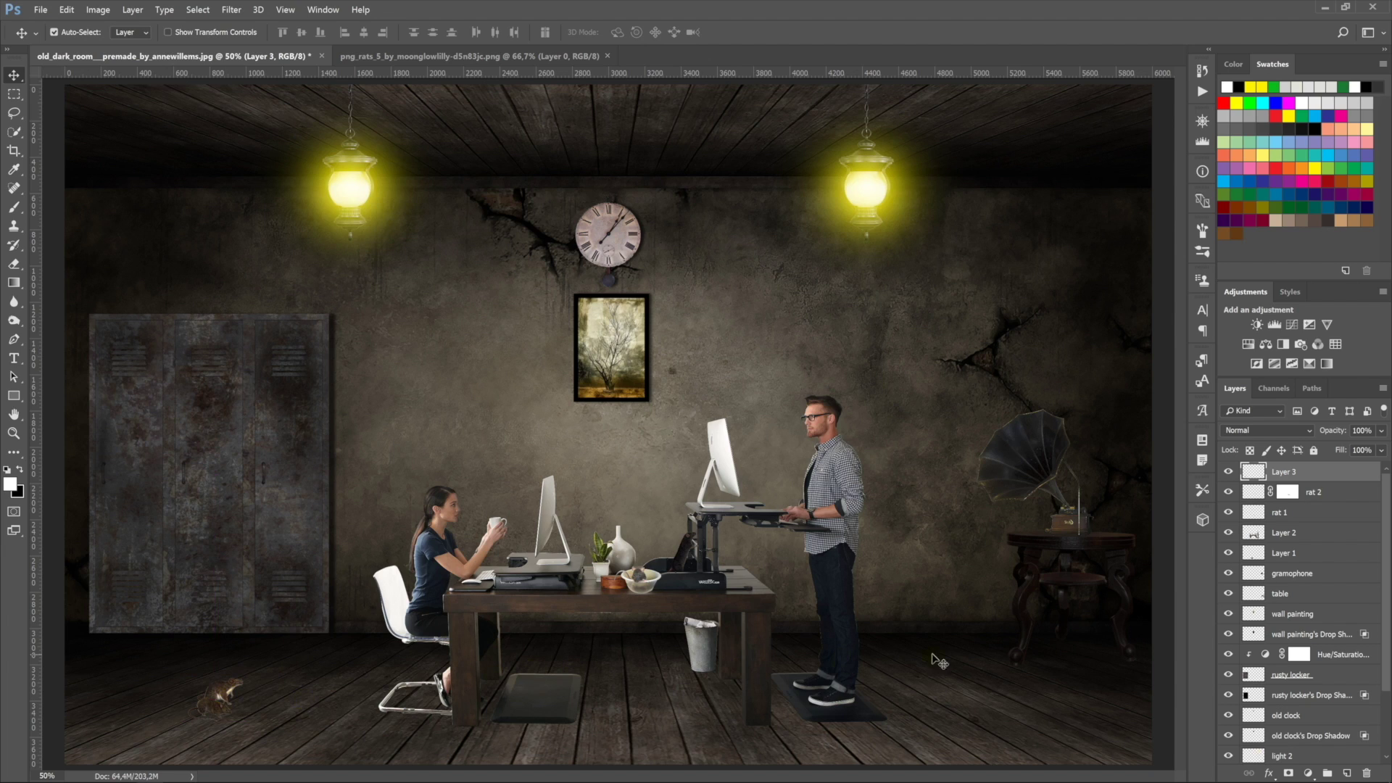
{"action": "left_click", "coordinate": [1287, 473]}
{"action": "type", "text": "rats"}
{"action": "key", "text": "Return"}
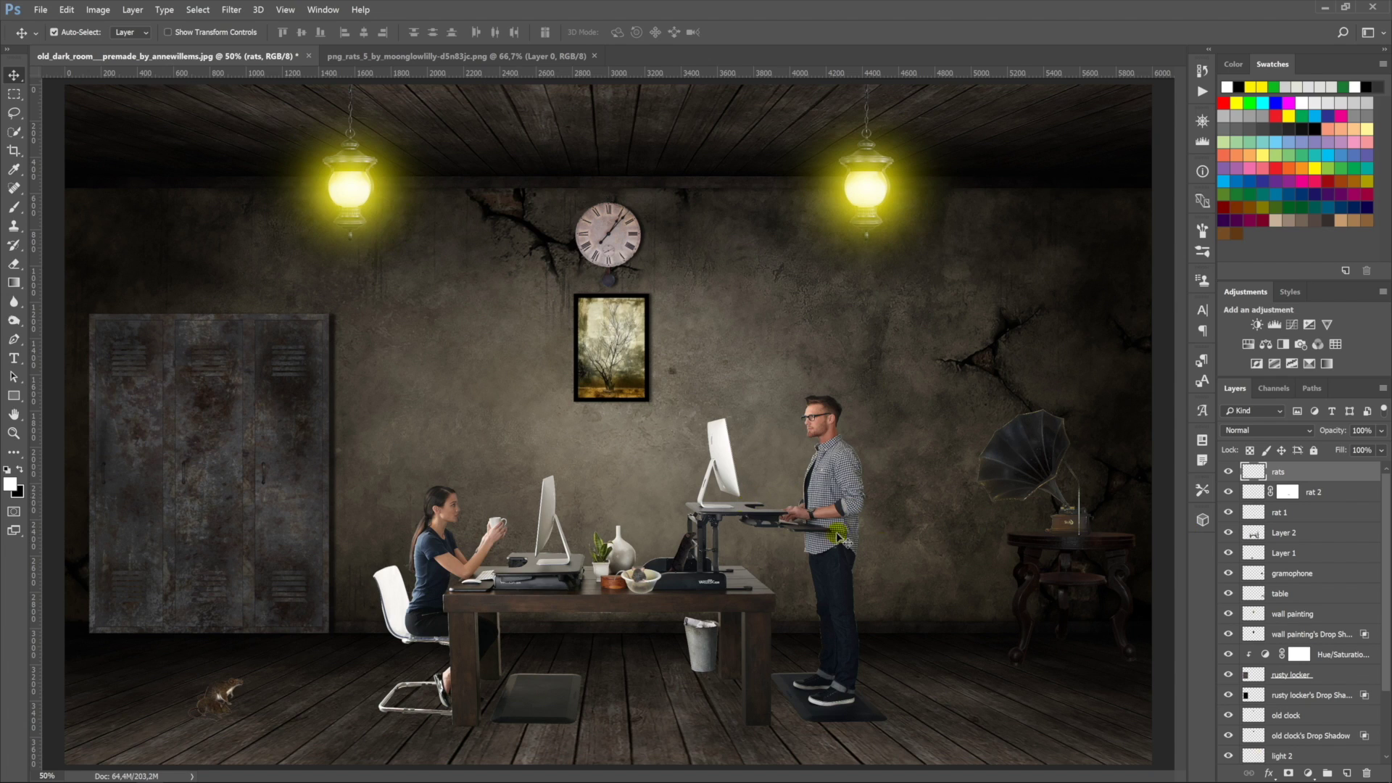
Step: Add a new empty layer named 'shadow'
{"action": "left_click", "coordinate": [14, 320]}
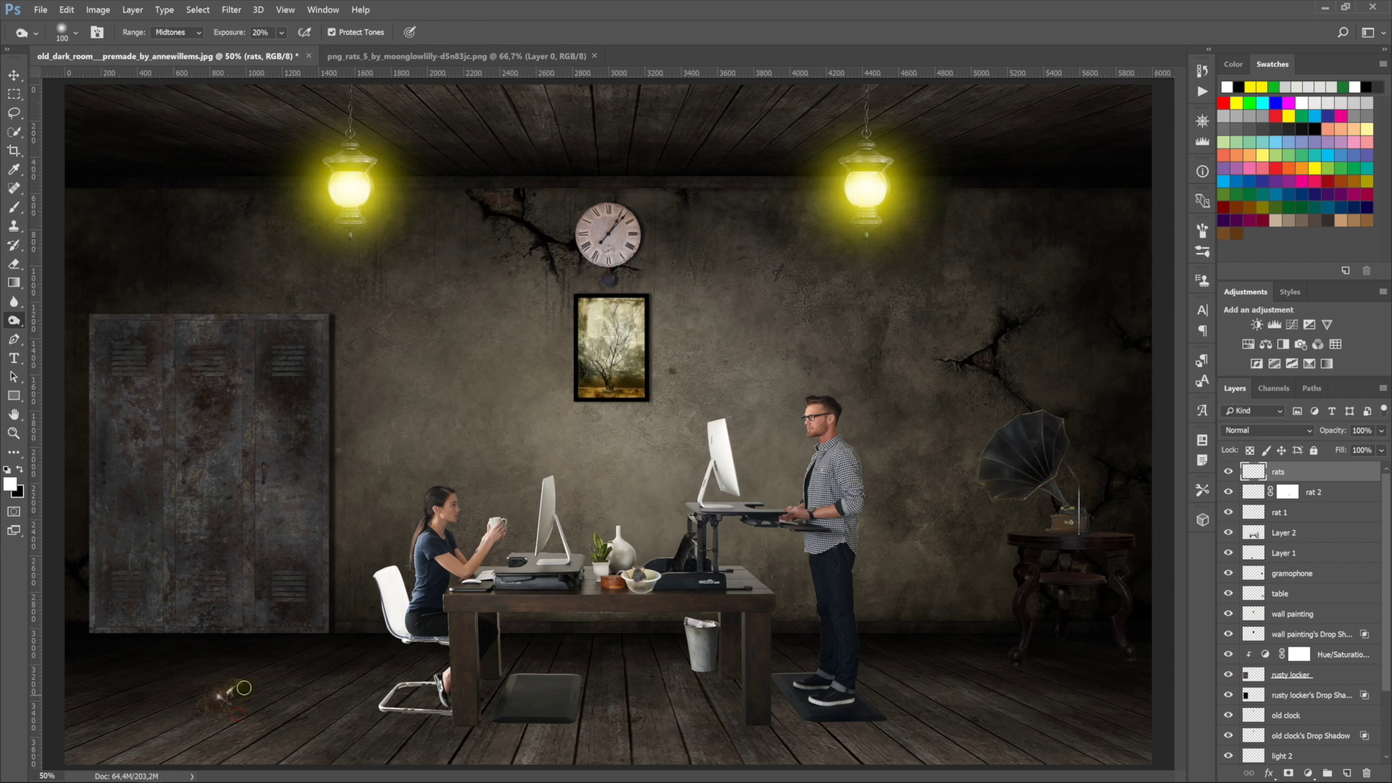
{"action": "left_click", "coordinate": [1346, 772]}
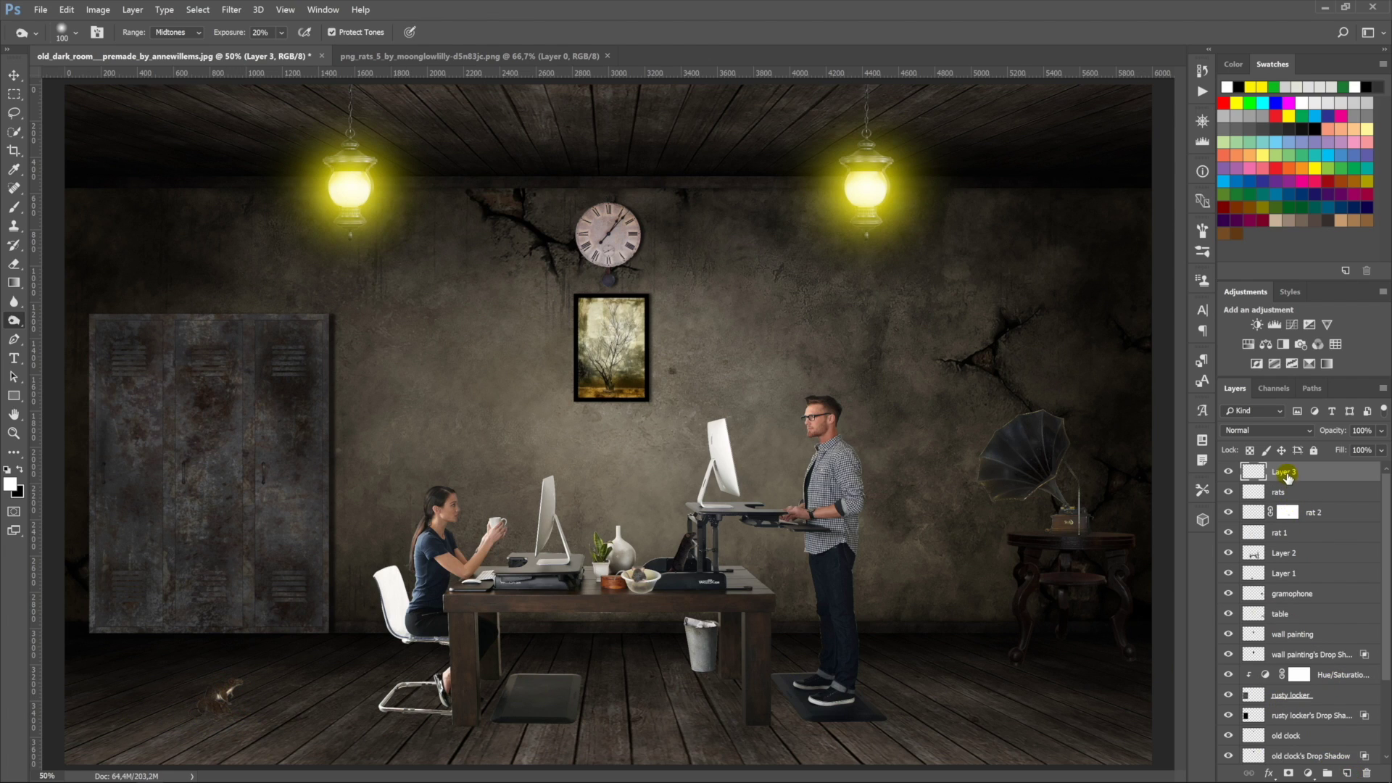
{"action": "double_click", "coordinate": [1284, 472]}
{"action": "type", "text": "shadow"}
{"action": "key", "text": "Return"}
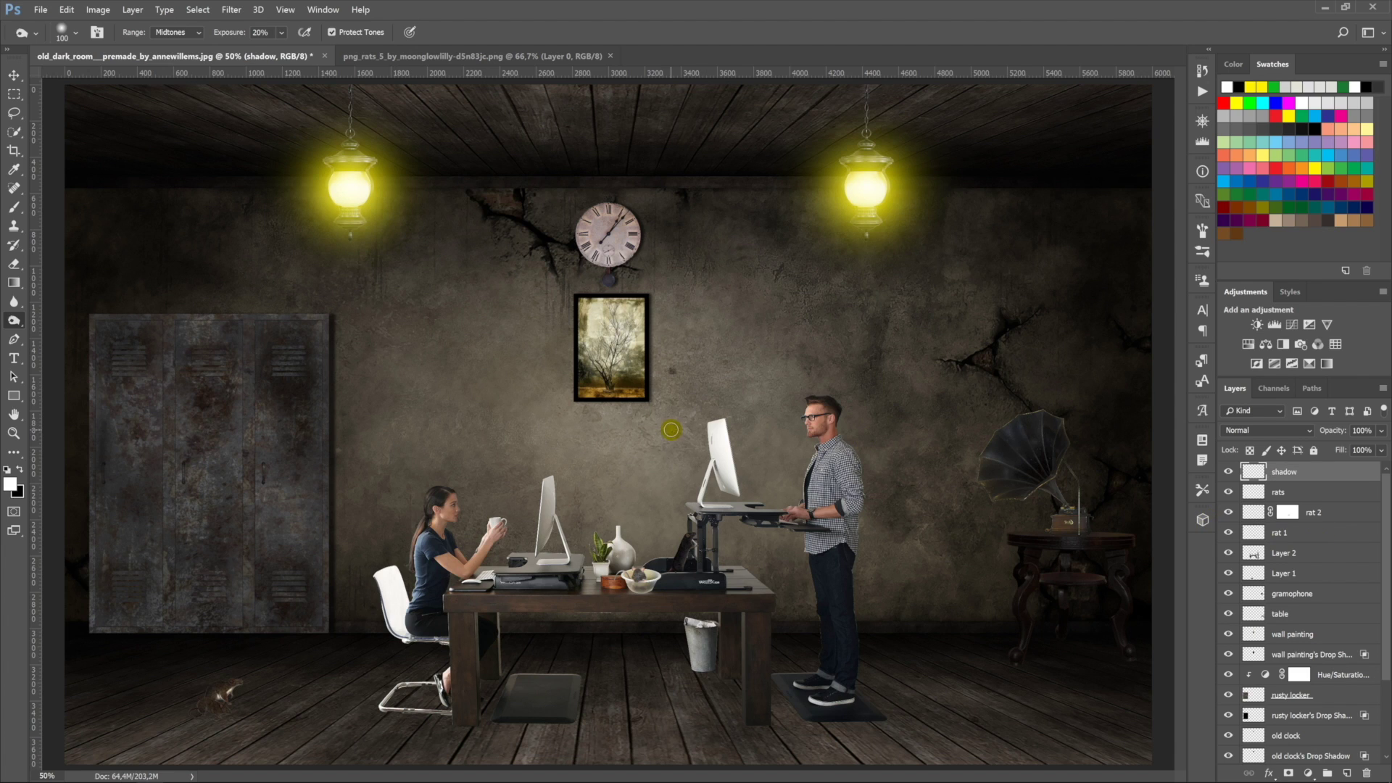
Step: Paint a soft black shadow under the floor rat with a large brush
{"action": "key", "text": "b"}
{"action": "left_click", "coordinate": [68, 35]}
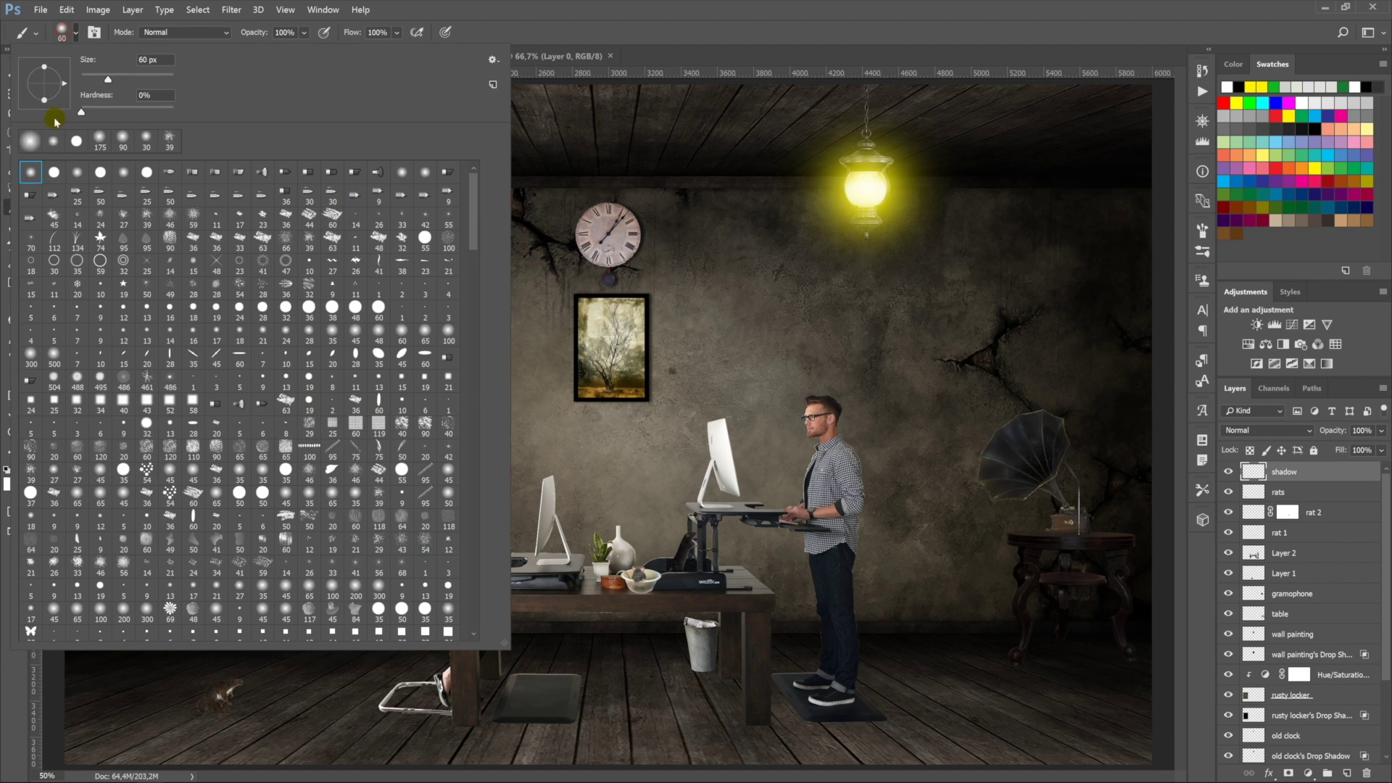
{"action": "key", "text": "Escape"}
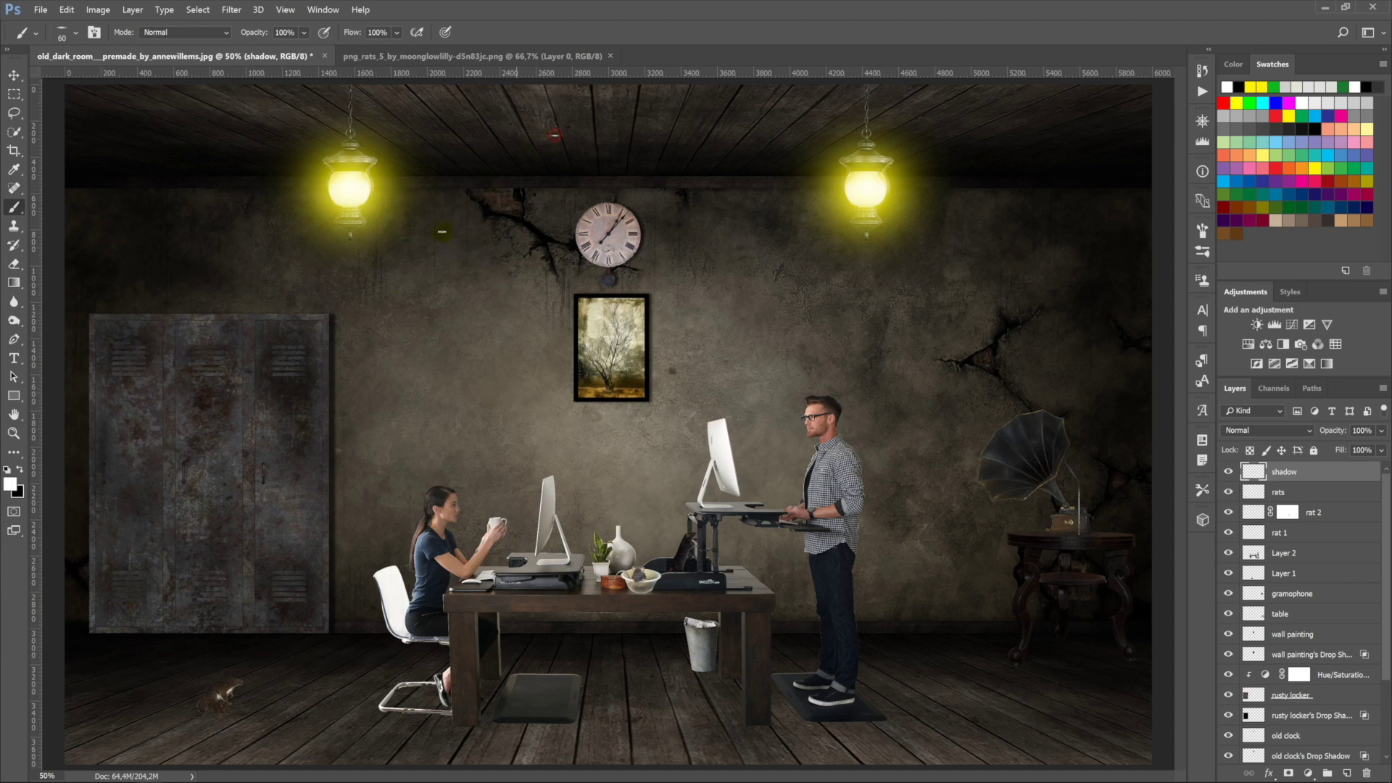
{"action": "key", "text": "x"}
{"action": "key", "text": "bracketright"}
{"action": "key", "text": "bracketright"}
{"action": "key", "text": "bracketright"}
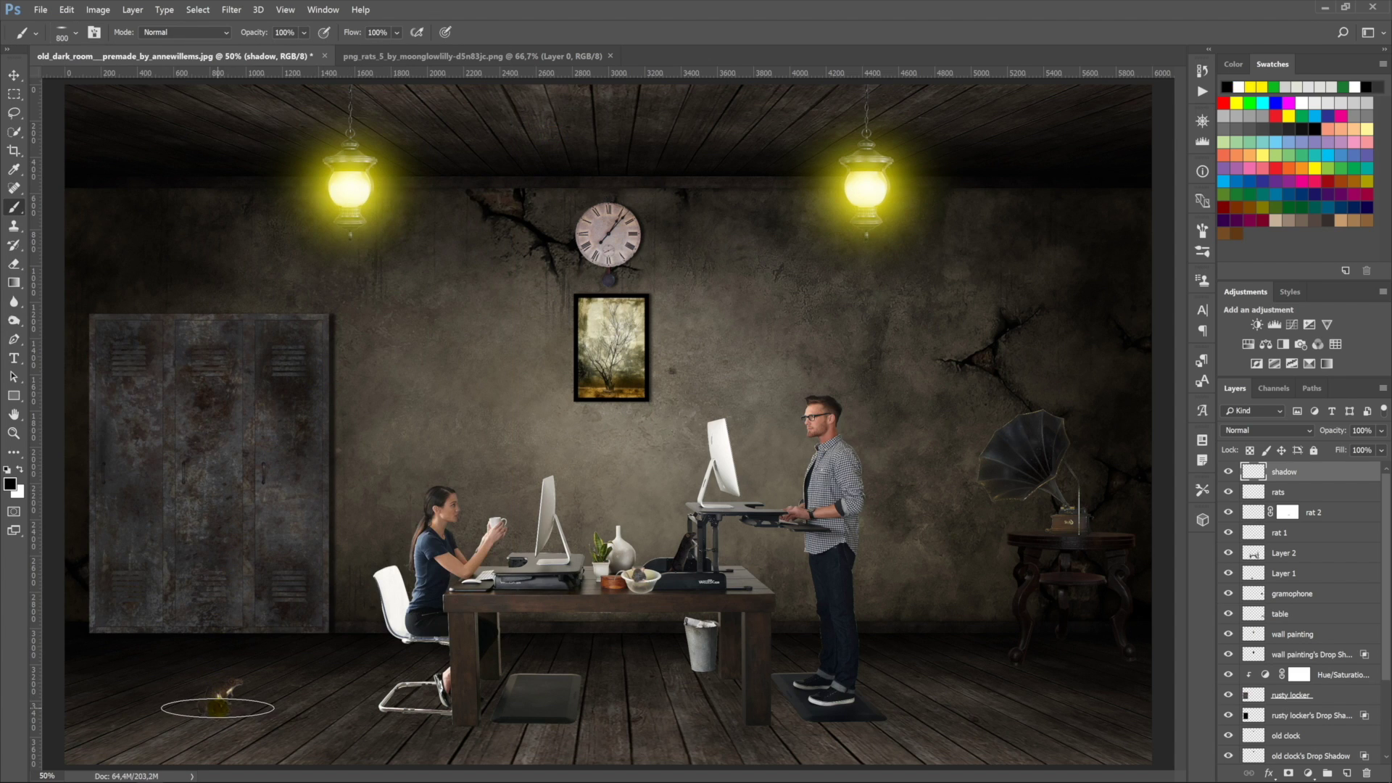
{"action": "key", "text": "bracketleft"}
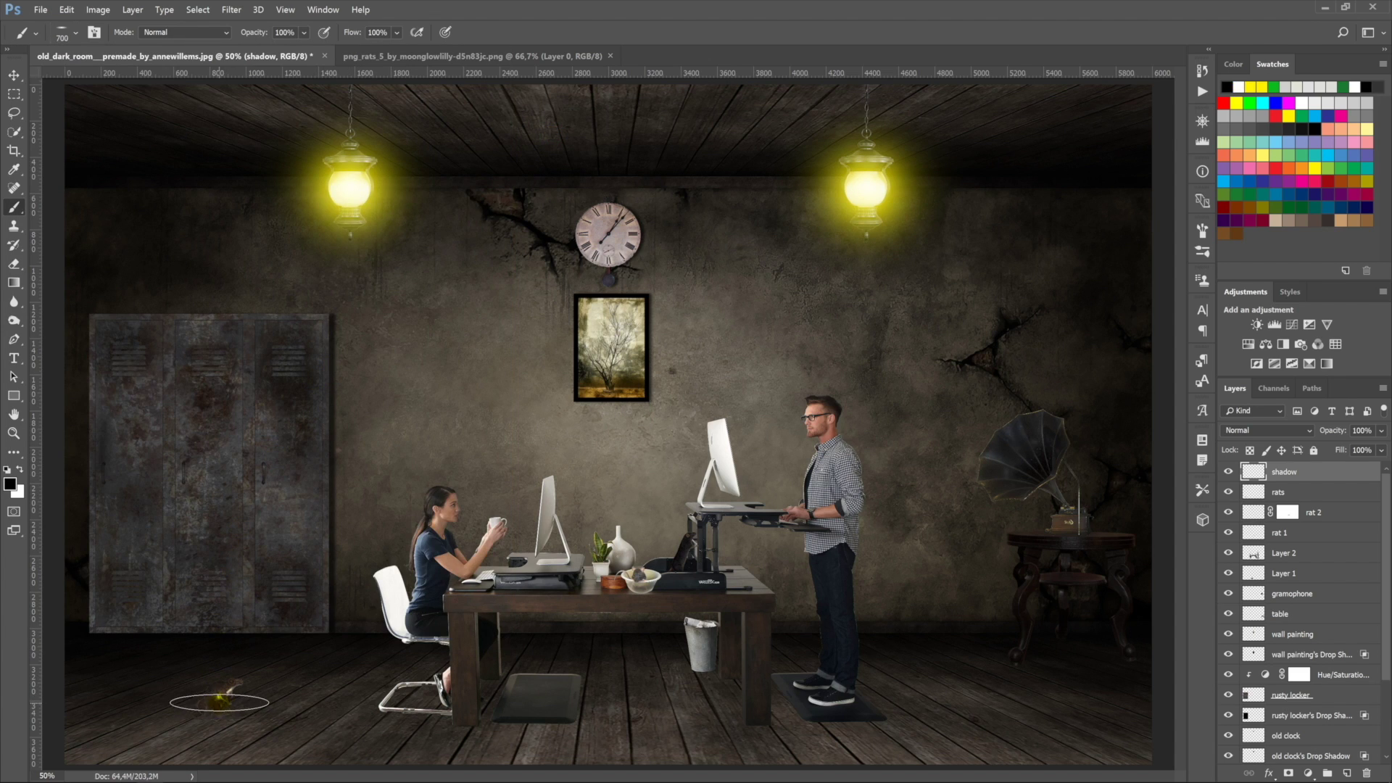
{"action": "key", "text": "bracketright"}
{"action": "key", "text": "bracketright"}
{"action": "left_click", "coordinate": [220, 703]}
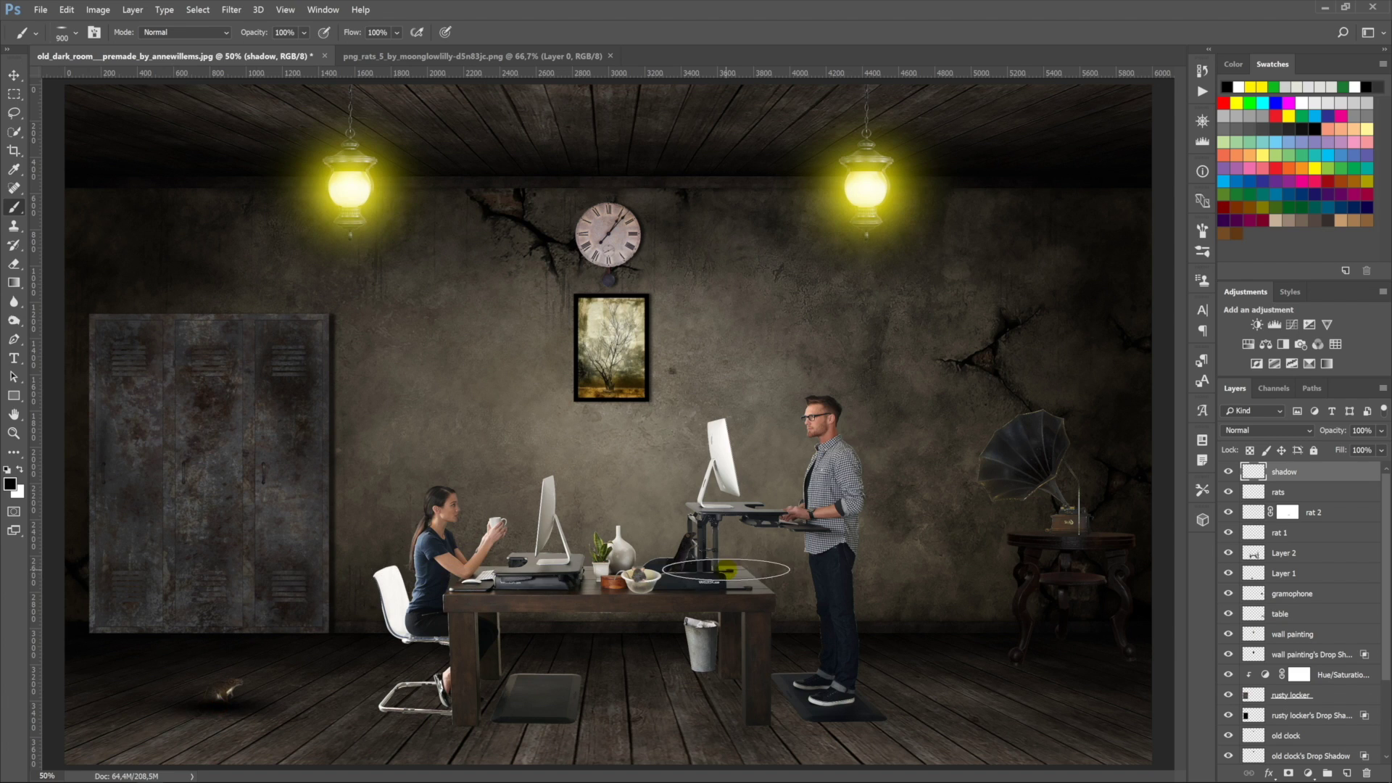
Step: Move the shadow beneath the rats layer, flatten it into a wide ellipse, and set 83% opacity
{"action": "left_click_drag", "start_coordinate": [1291, 477], "coordinate": [1291, 502]}
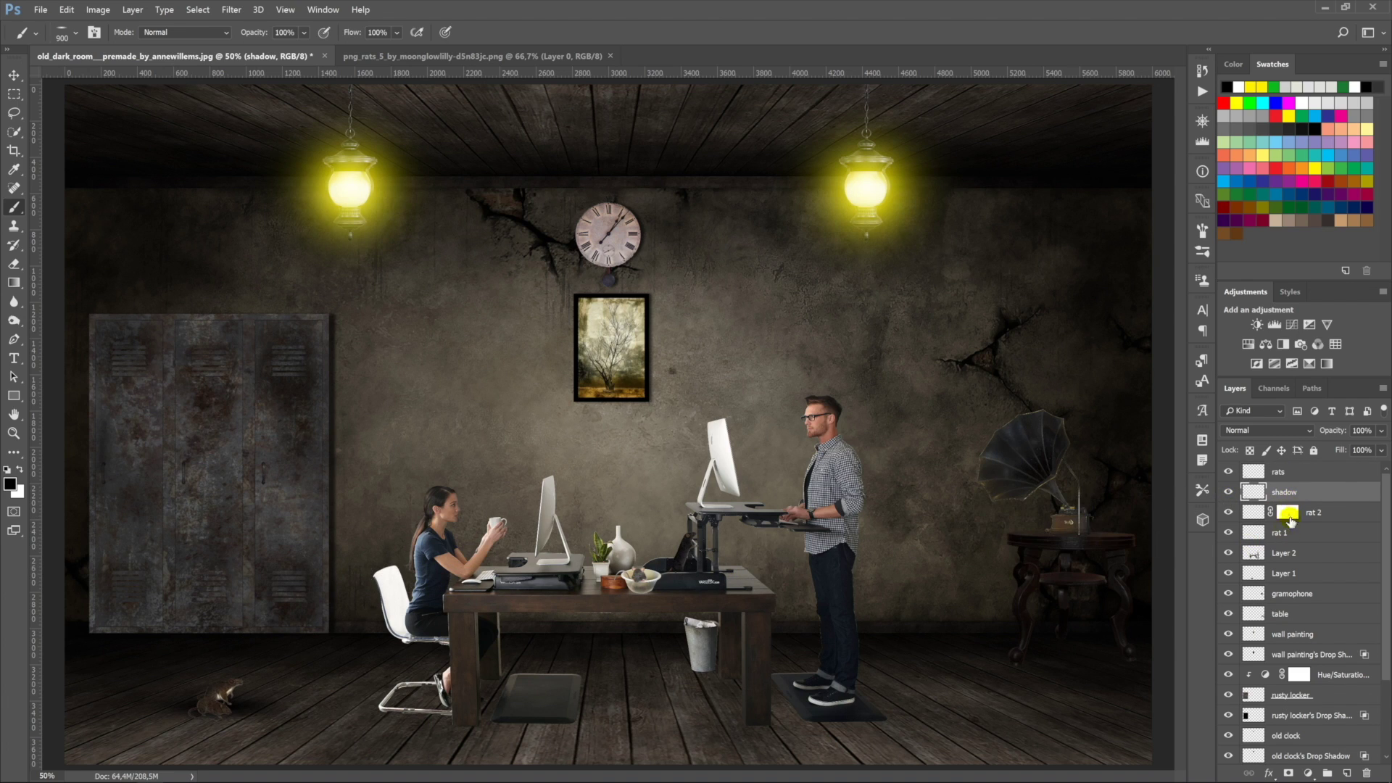
{"action": "key", "text": "ctrl+t"}
{"action": "left_click_drag", "start_coordinate": [353, 731], "coordinate": [313, 739]}
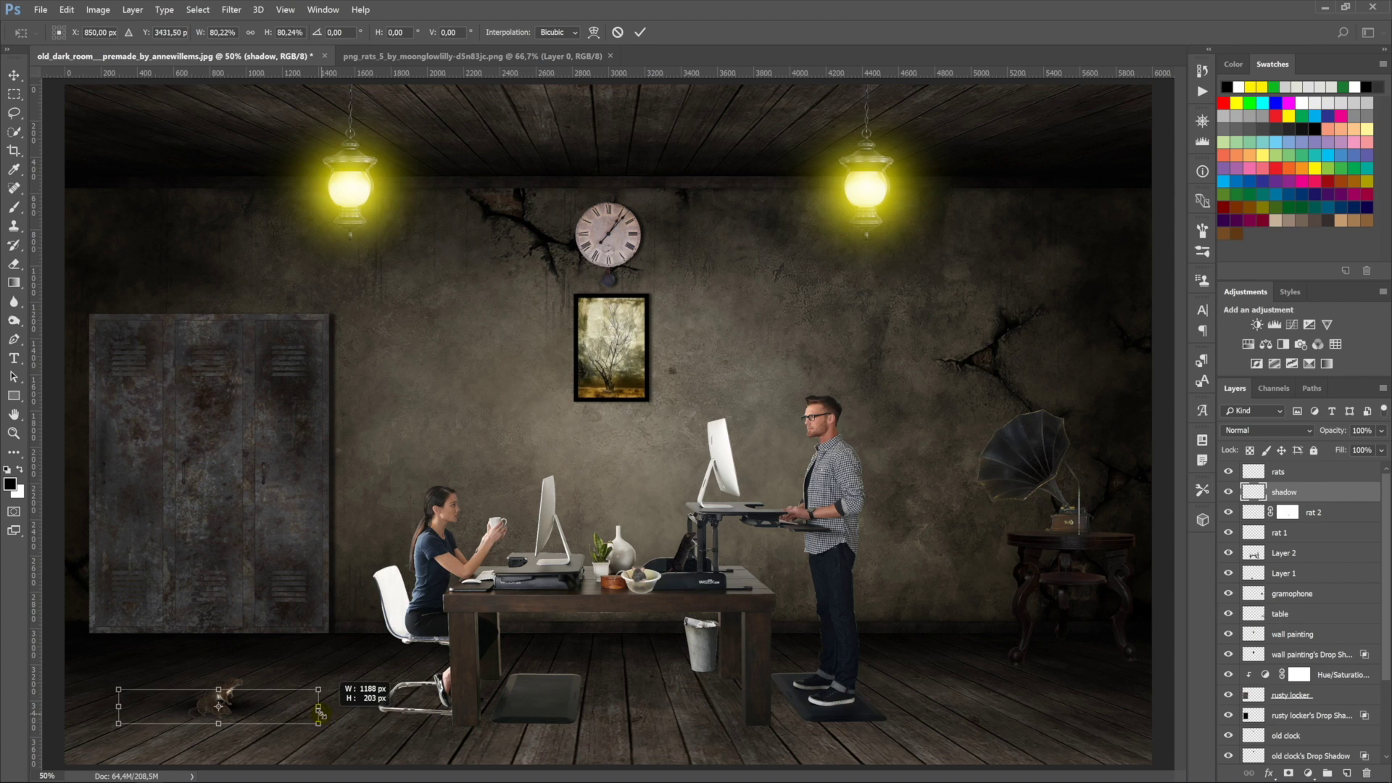
{"action": "key", "text": "Return"}
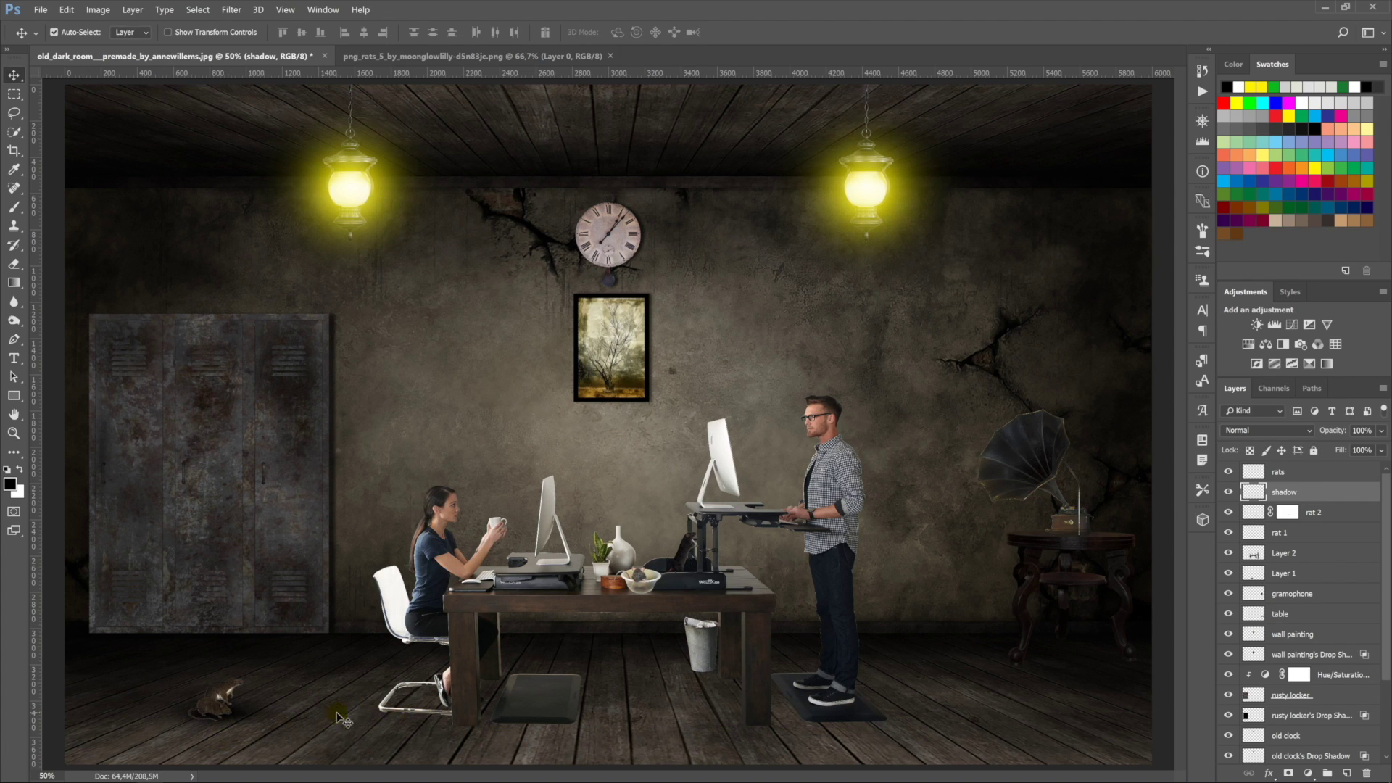
{"action": "left_click", "coordinate": [1361, 431]}
{"action": "type", "text": "83"}
{"action": "left_click", "coordinate": [1261, 472]}
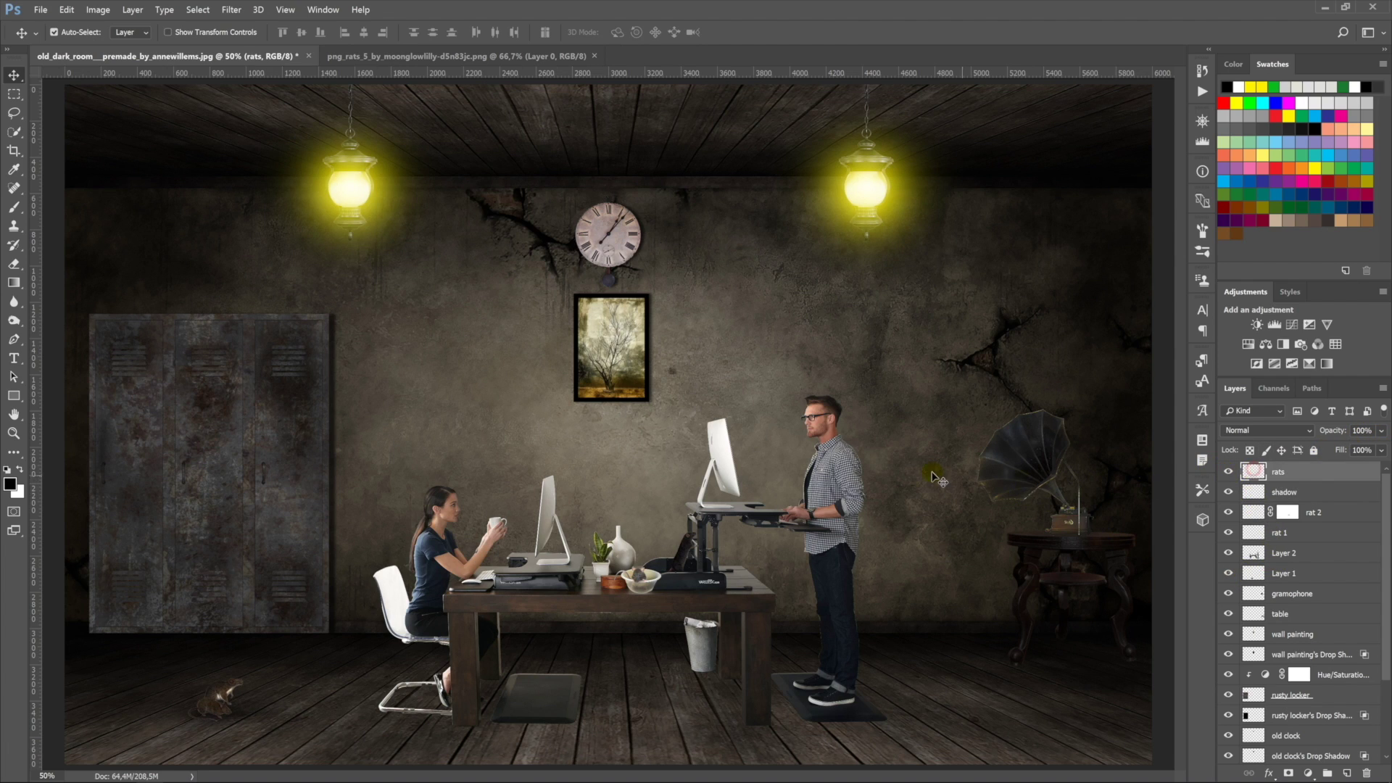
{"action": "key", "text": "o"}
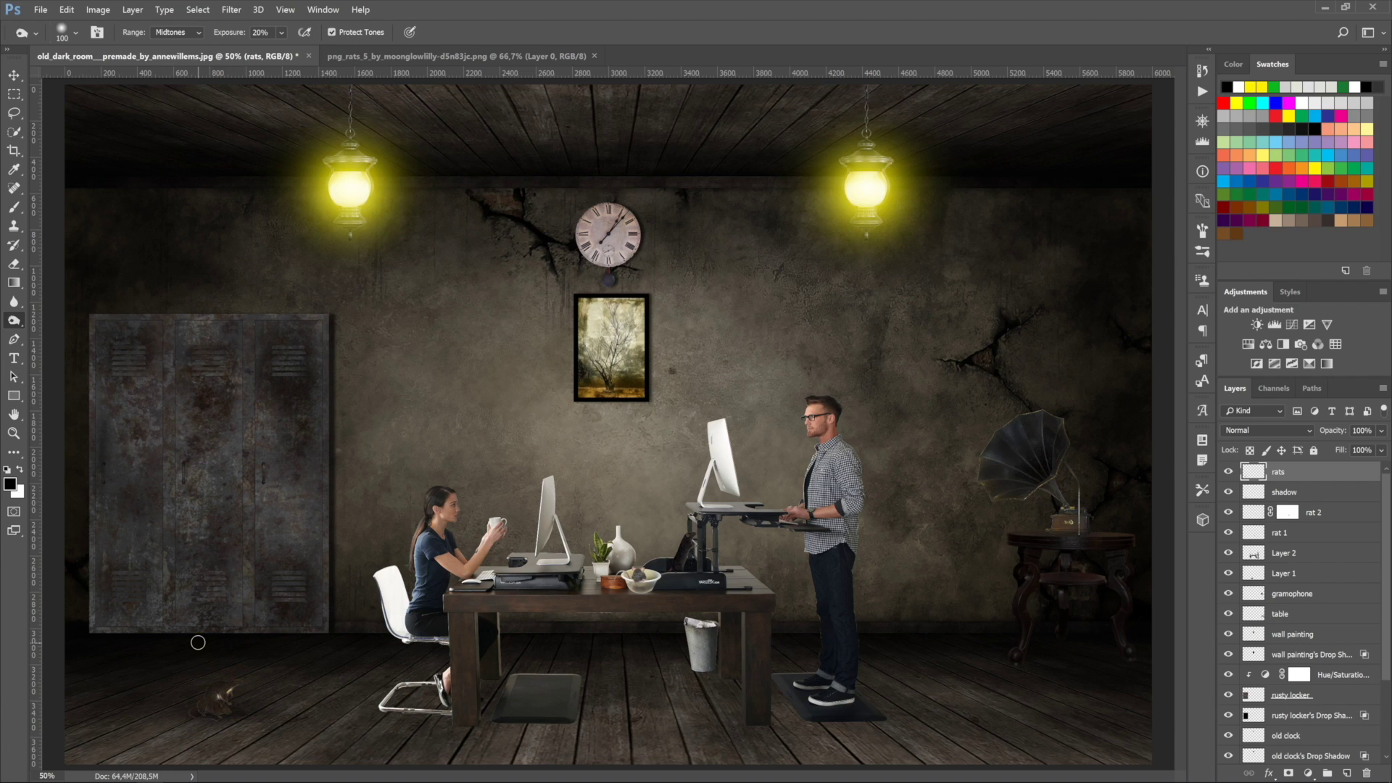
Step: Open the ball-and-chain photo, hide its original layer, pick cut-out layers, then close unsaved
{"action": "key", "text": "v"}
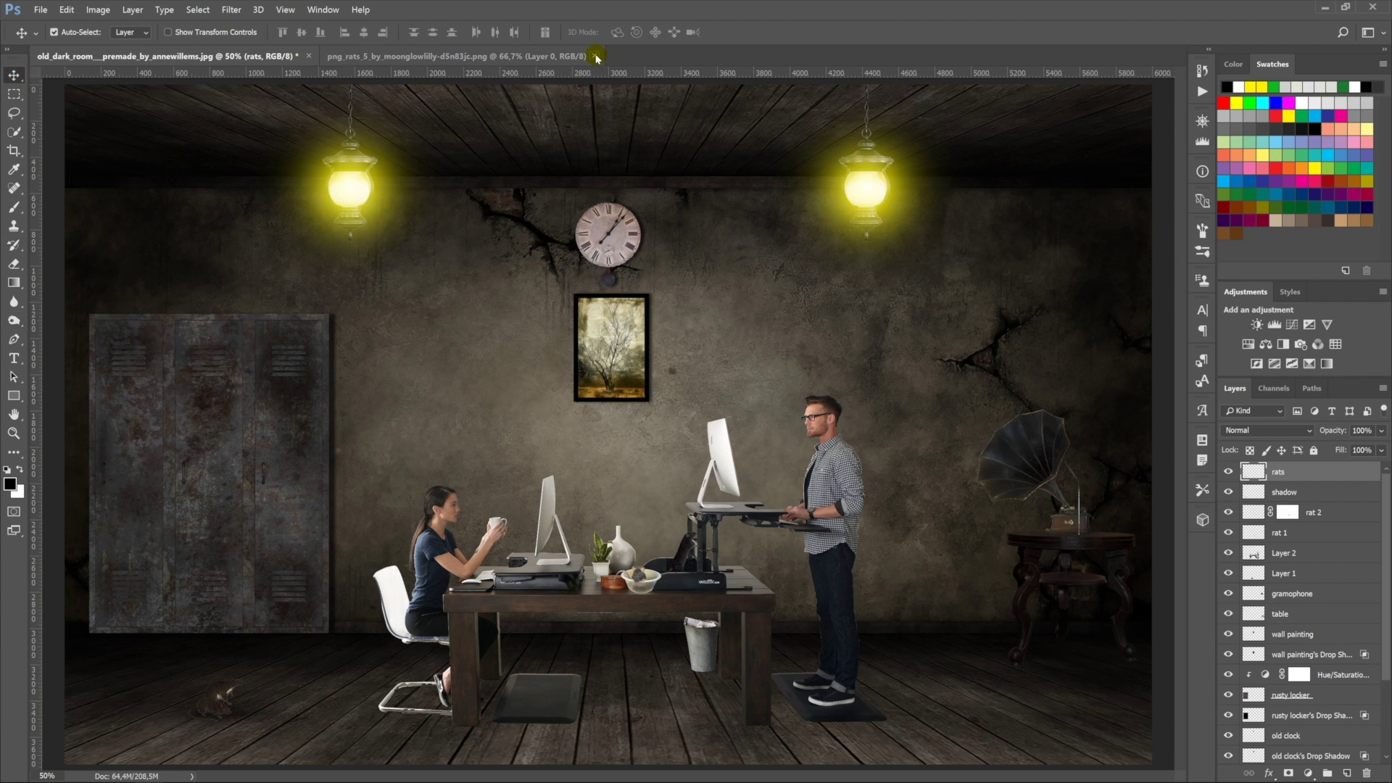
{"action": "double_click", "coordinate": [616, 57]}
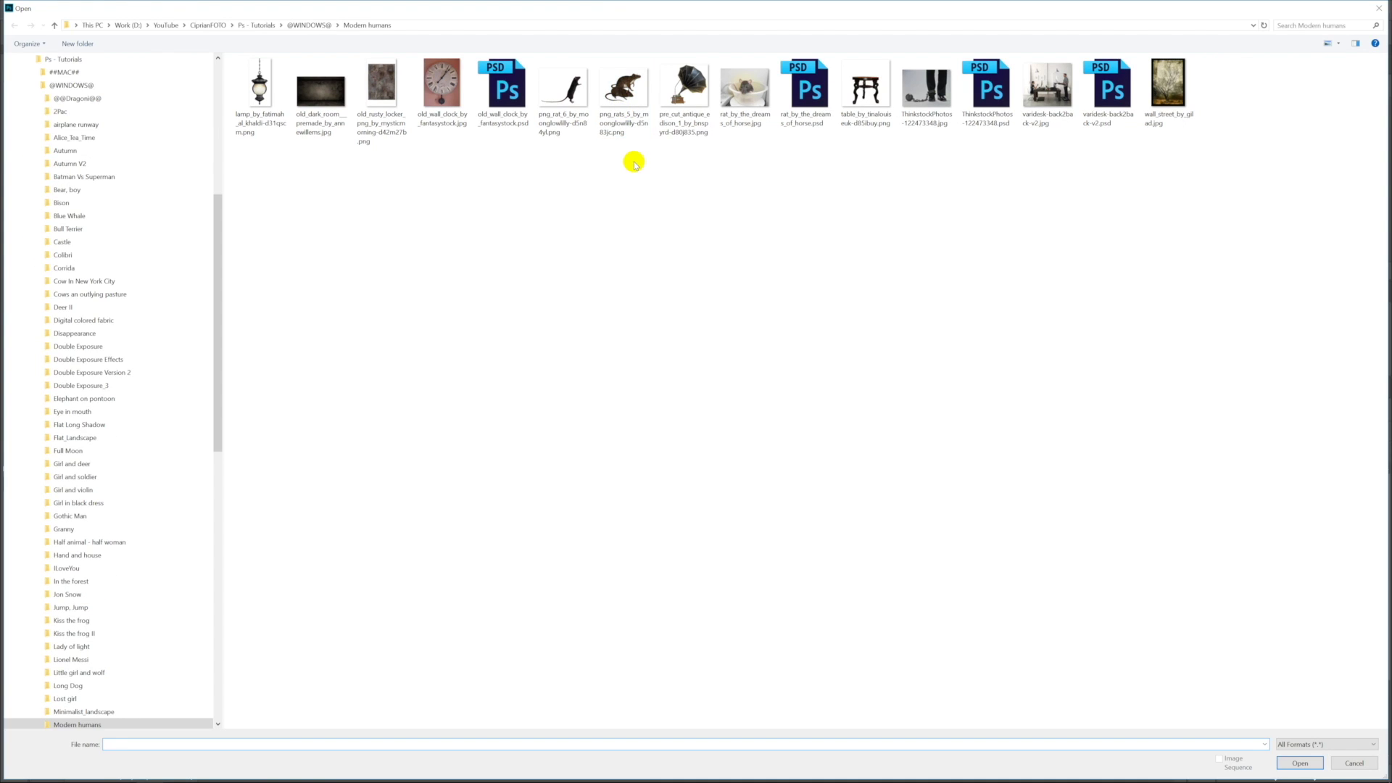
{"action": "double_click", "coordinate": [991, 90]}
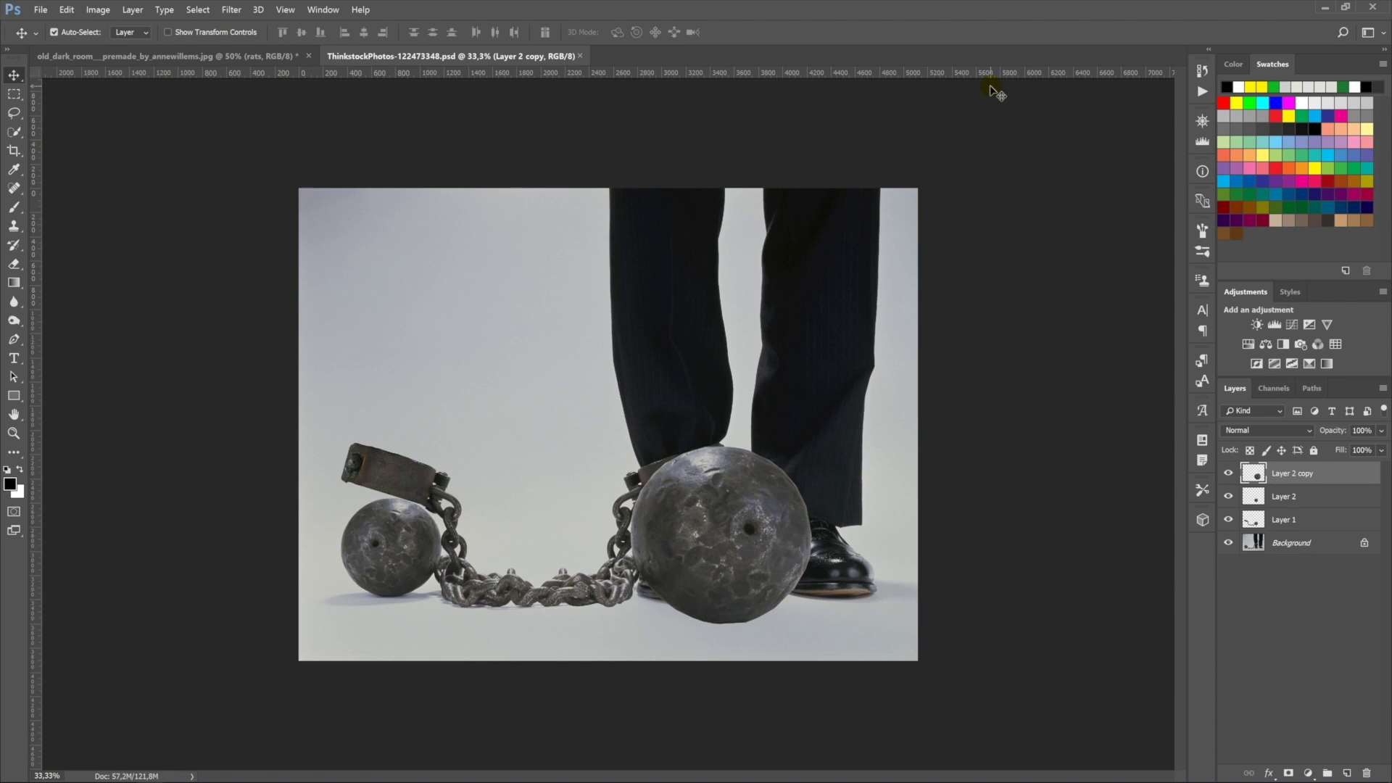
{"action": "left_click", "coordinate": [1228, 544]}
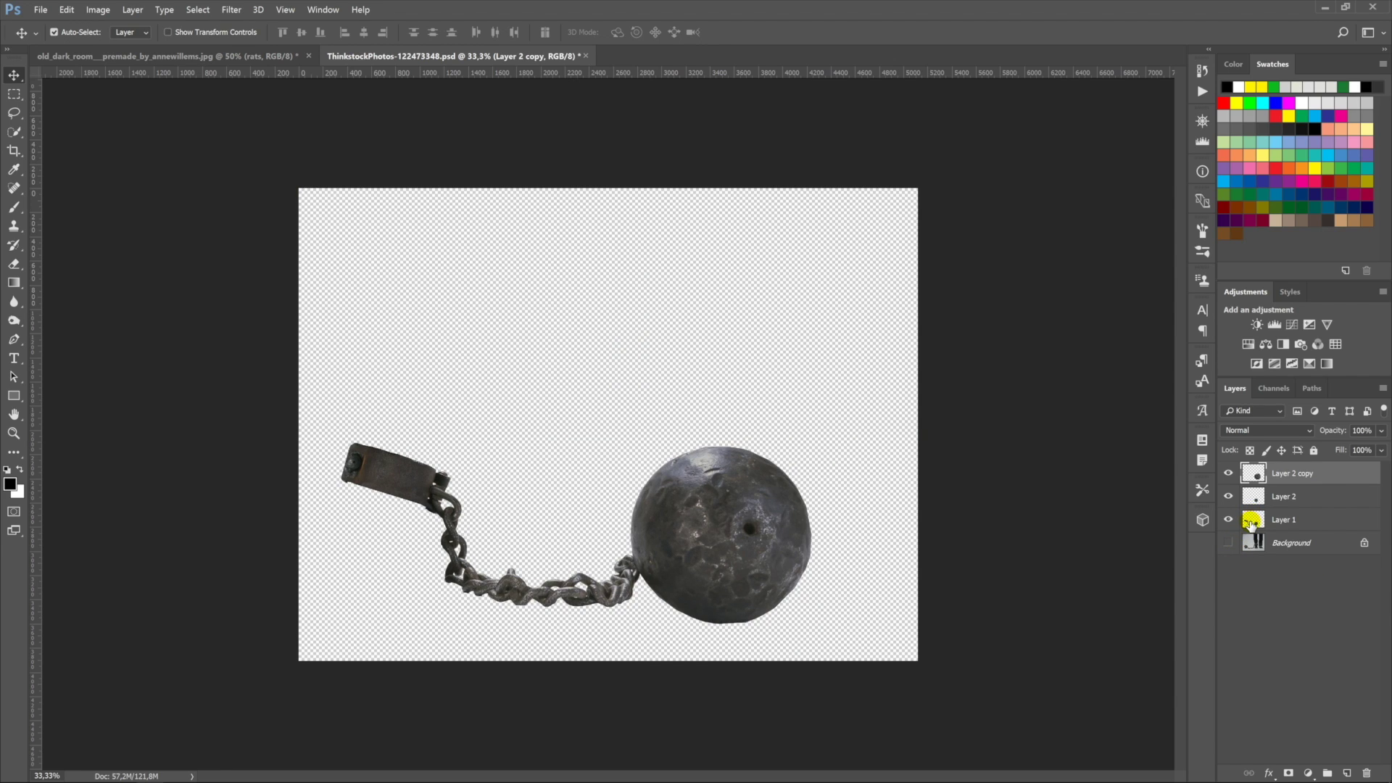
{"action": "left_click", "coordinate": [1250, 523], "text": "shift"}
{"action": "key", "text": "ctrl+d"}
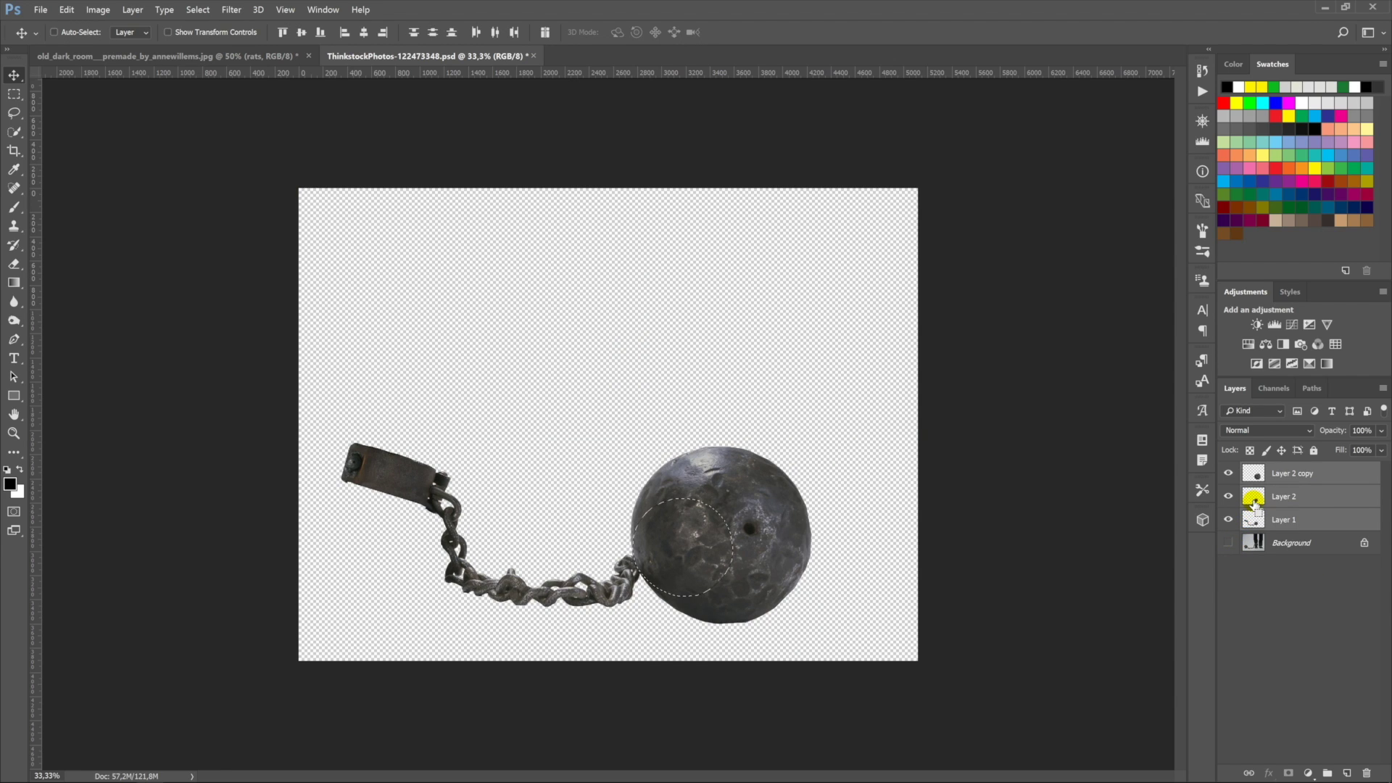
{"action": "left_click", "coordinate": [1301, 497], "text": "ctrl"}
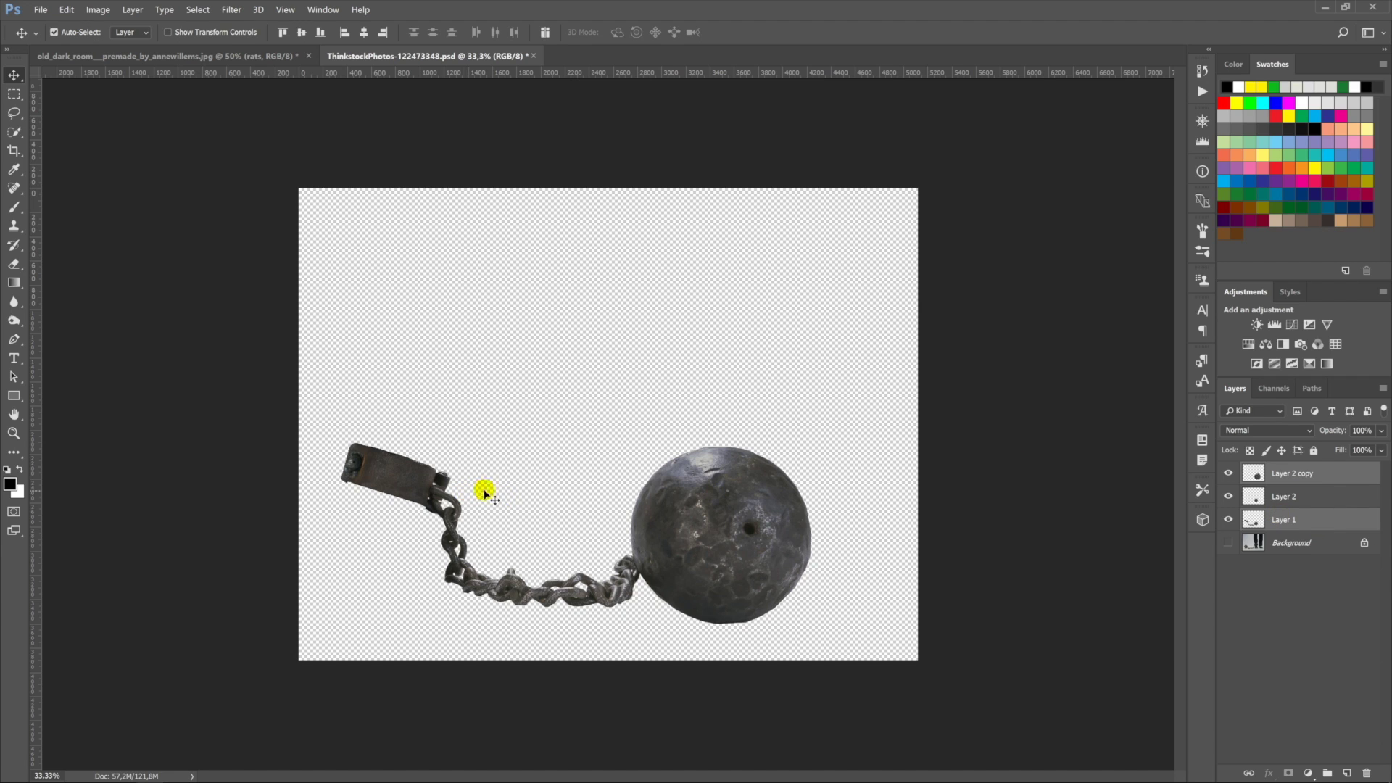
{"action": "left_click", "coordinate": [534, 56]}
{"action": "left_click", "coordinate": [707, 302]}
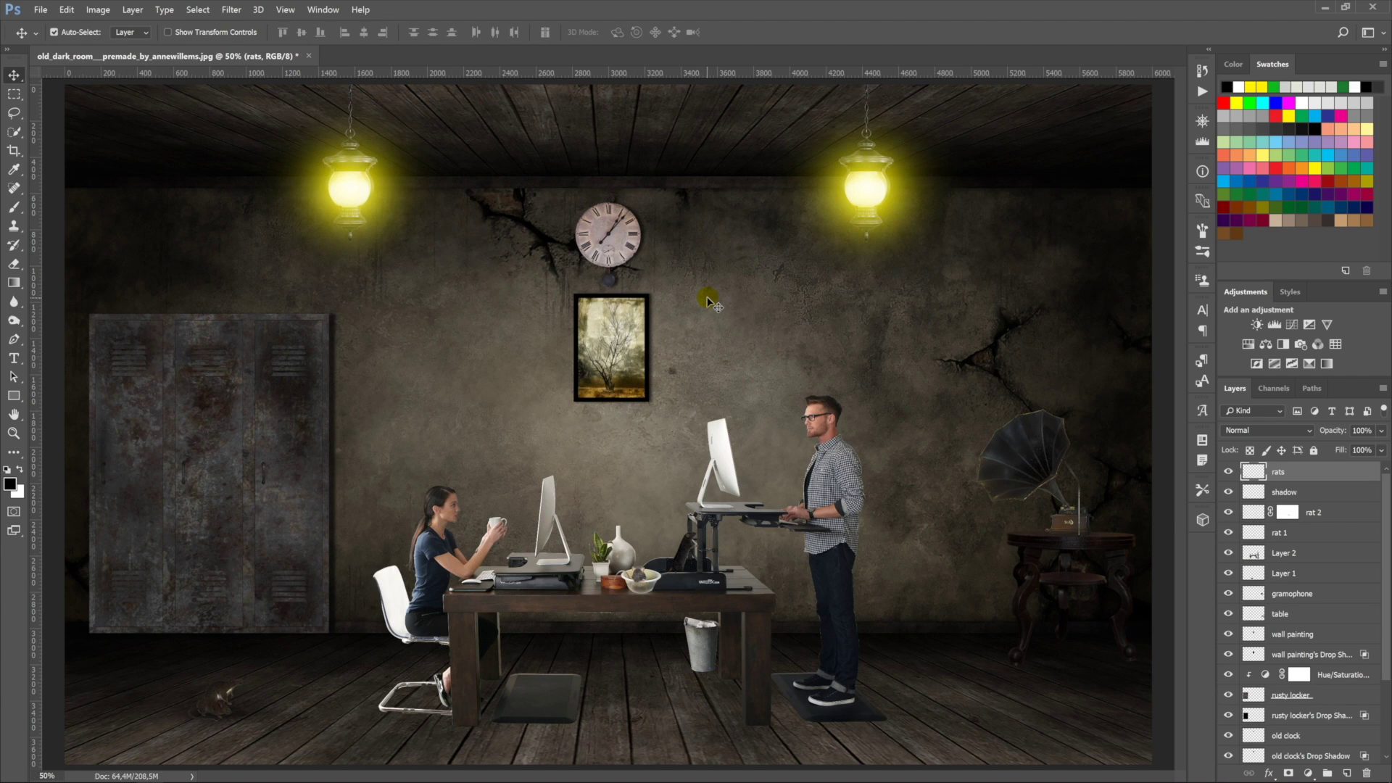
Step: Reopen the ball-and-chain photo and drag Layer 1 and Layer 2 copy into old_dark_room
{"action": "right_click", "coordinate": [627, 52]}
{"action": "left_click", "coordinate": [659, 93]}
{"action": "double_click", "coordinate": [986, 91]}
{"action": "left_click", "coordinate": [1302, 519], "text": "ctrl"}
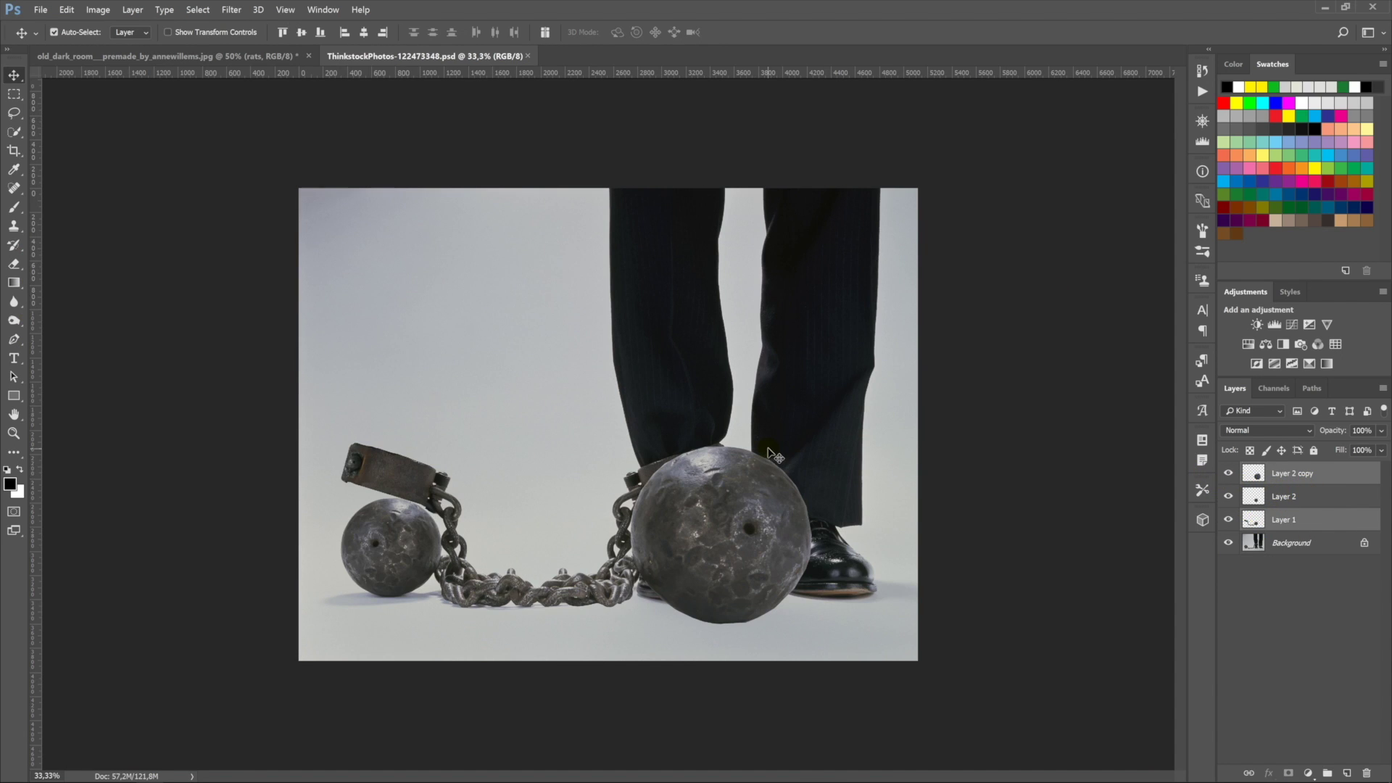
{"action": "left_click_drag", "start_coordinate": [671, 546], "coordinate": [710, 563]}
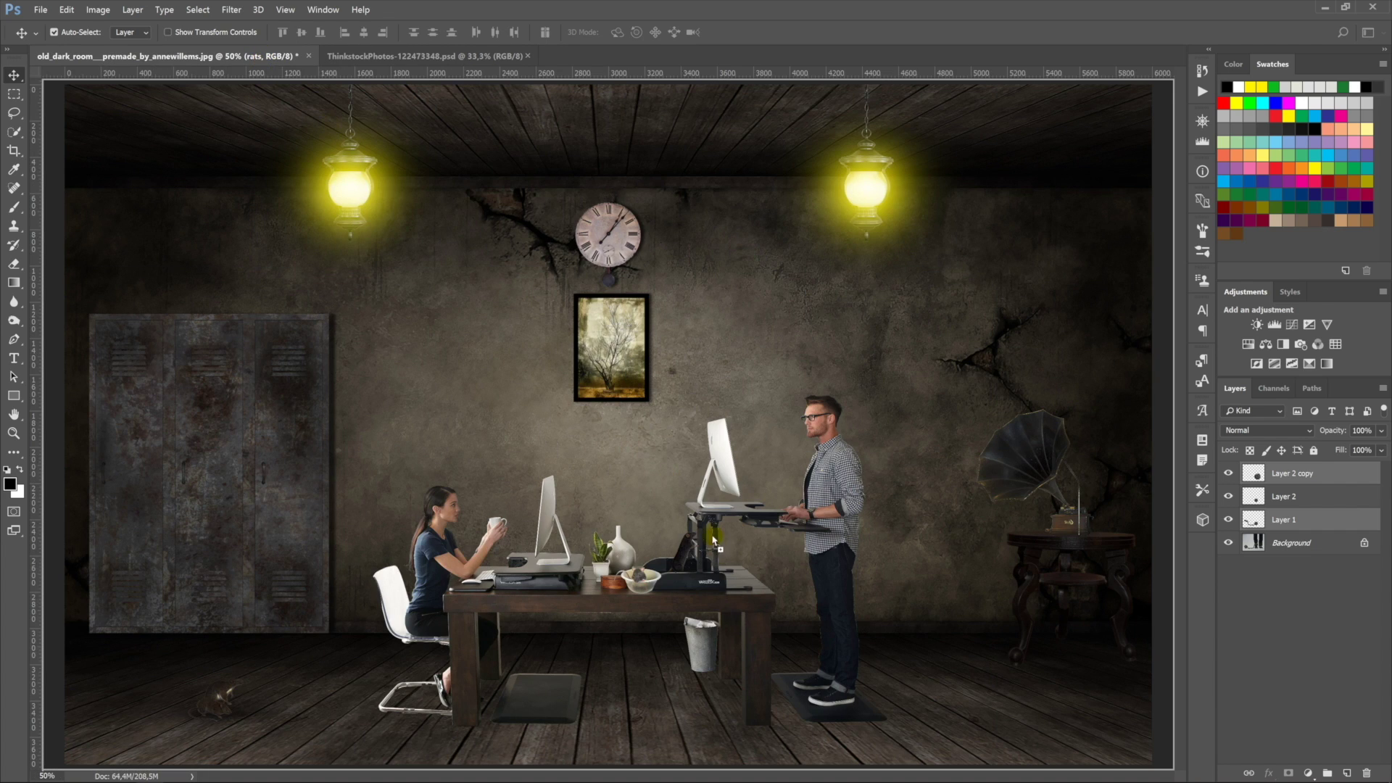
Step: Shrink the ball and chain beside the standing man's feet and merge its two layers
{"action": "key", "text": "ctrl+t"}
{"action": "mouse_move", "coordinate": [934, 407]}
{"action": "left_mouse_down"}
{"action": "mouse_move", "coordinate": [781, 519]}
{"action": "mouse_move", "coordinate": [700, 507]}
{"action": "left_mouse_up"}
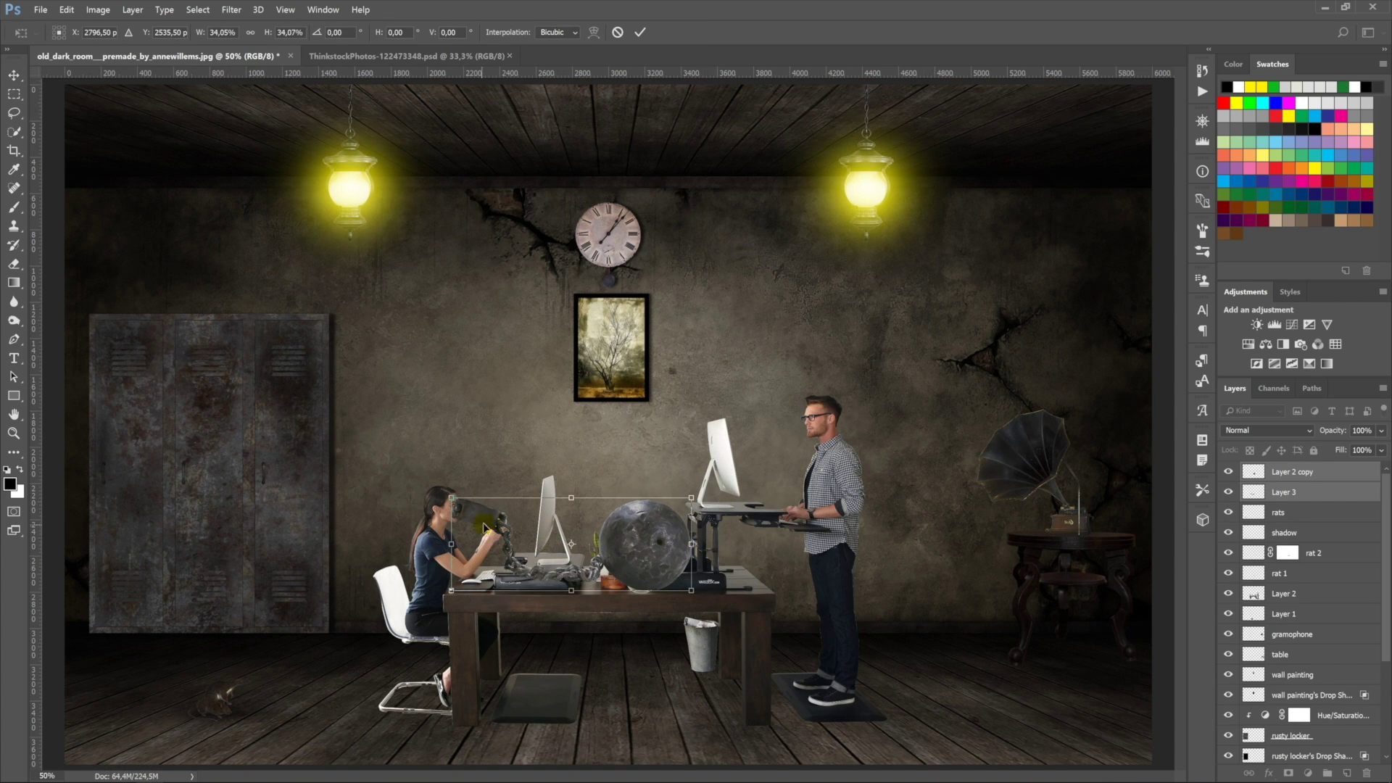
{"action": "left_click_drag", "start_coordinate": [586, 590], "coordinate": [965, 656]}
{"action": "left_click_drag", "start_coordinate": [1080, 601], "coordinate": [977, 636]}
{"action": "left_click_drag", "start_coordinate": [904, 673], "coordinate": [875, 706]}
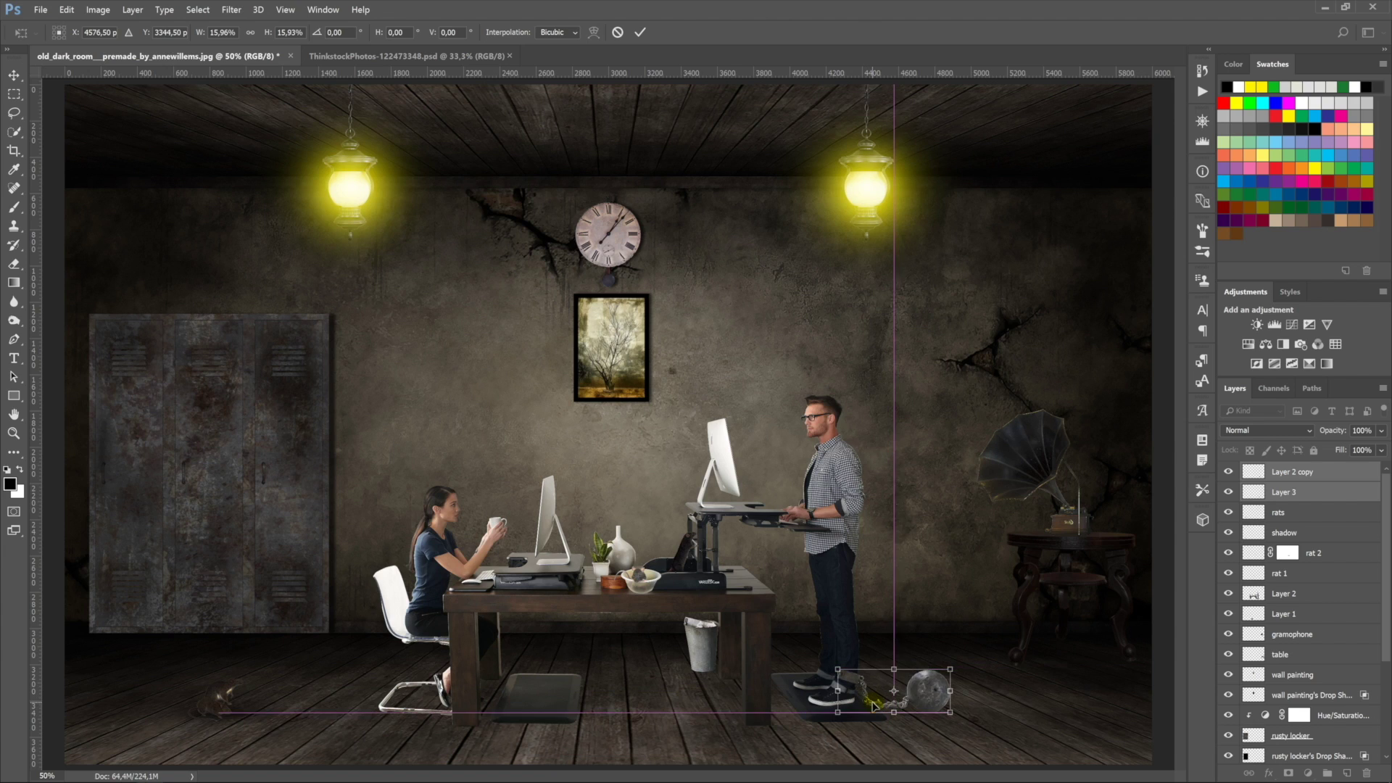
{"action": "left_click", "coordinate": [641, 32]}
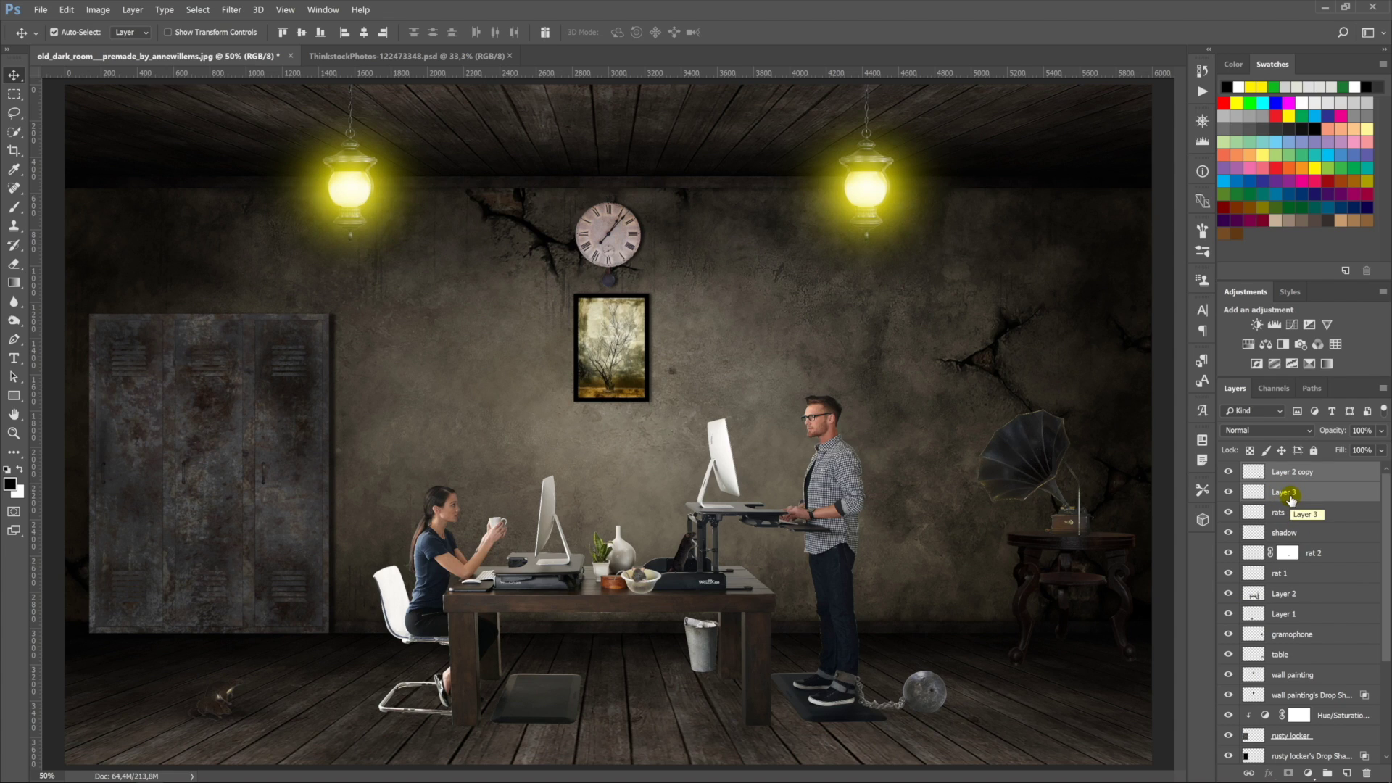
{"action": "key", "text": "ctrl"}
{"action": "key", "text": "ctrl+e"}
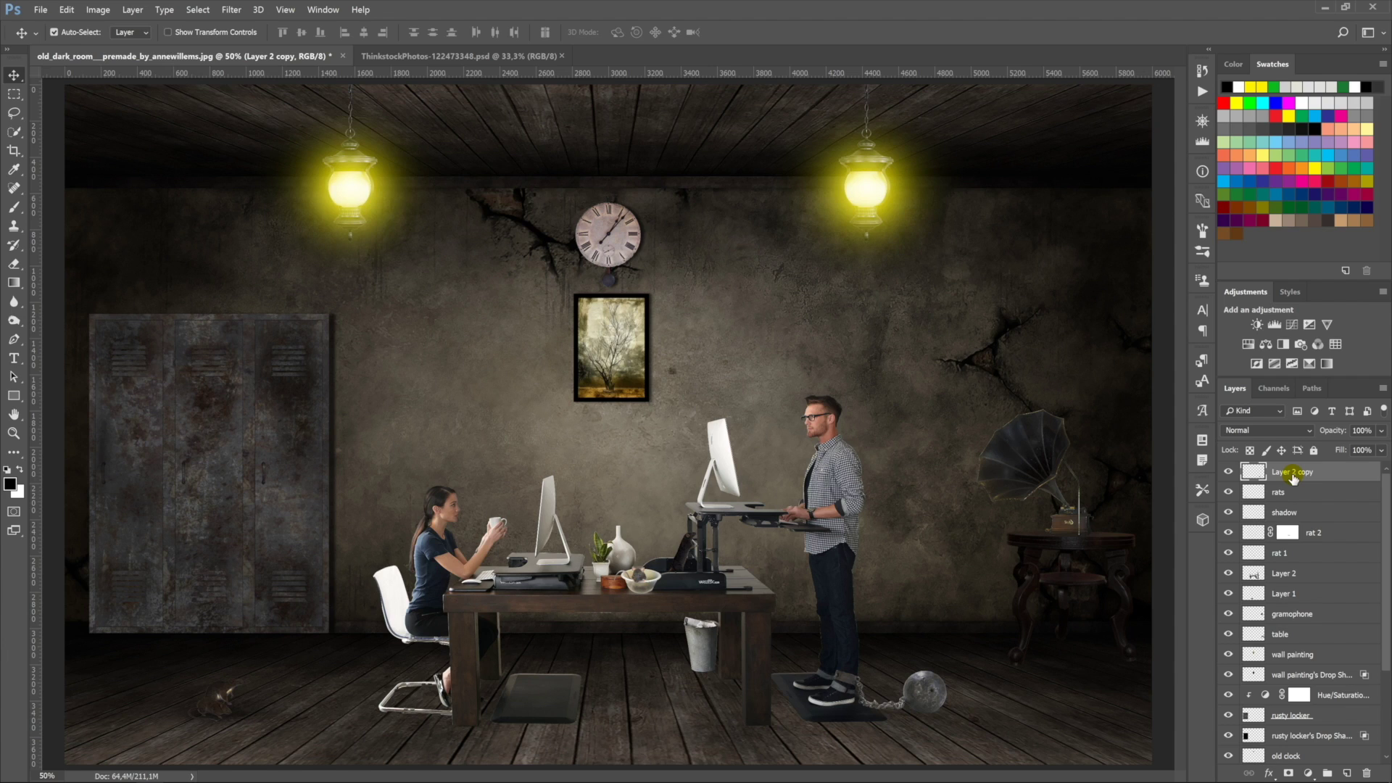
Step: Rename the merged layer 'jail ball' and burn the shirt, chair, bin and monitor stands at size 150
{"action": "double_click", "coordinate": [1293, 472]}
{"action": "type", "text": "jail ball"}
{"action": "left_click", "coordinate": [1350, 555]}
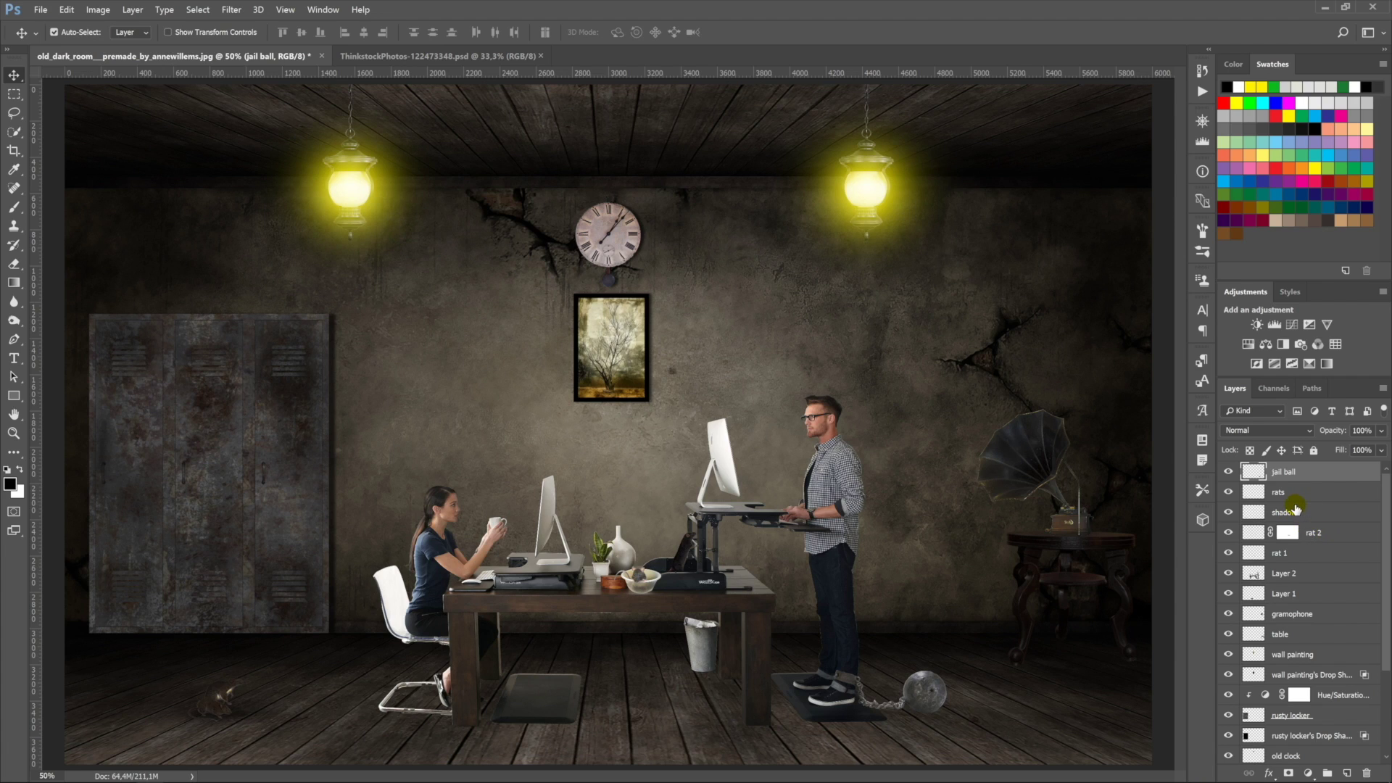
{"action": "key", "text": "o"}
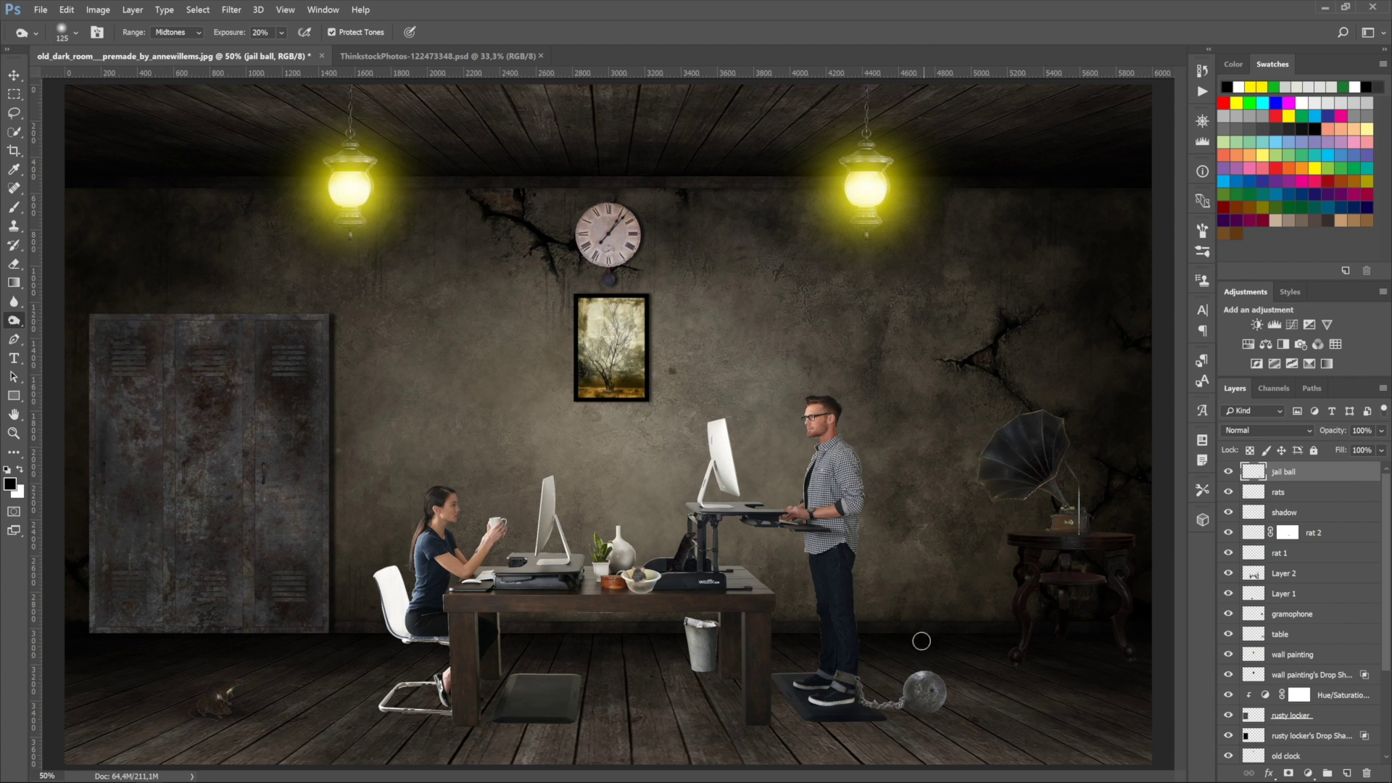
{"action": "key", "text": "bracketright"}
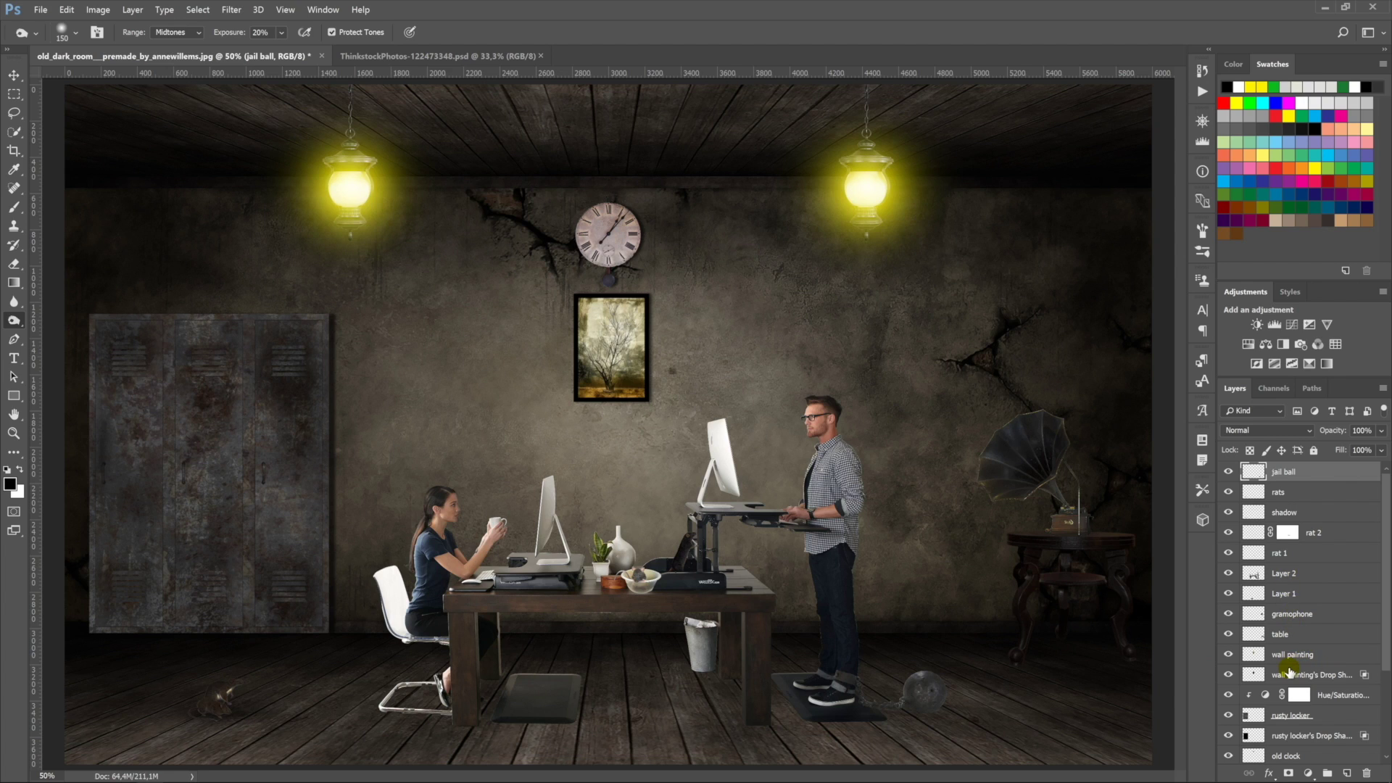
{"action": "left_click", "coordinate": [1281, 576]}
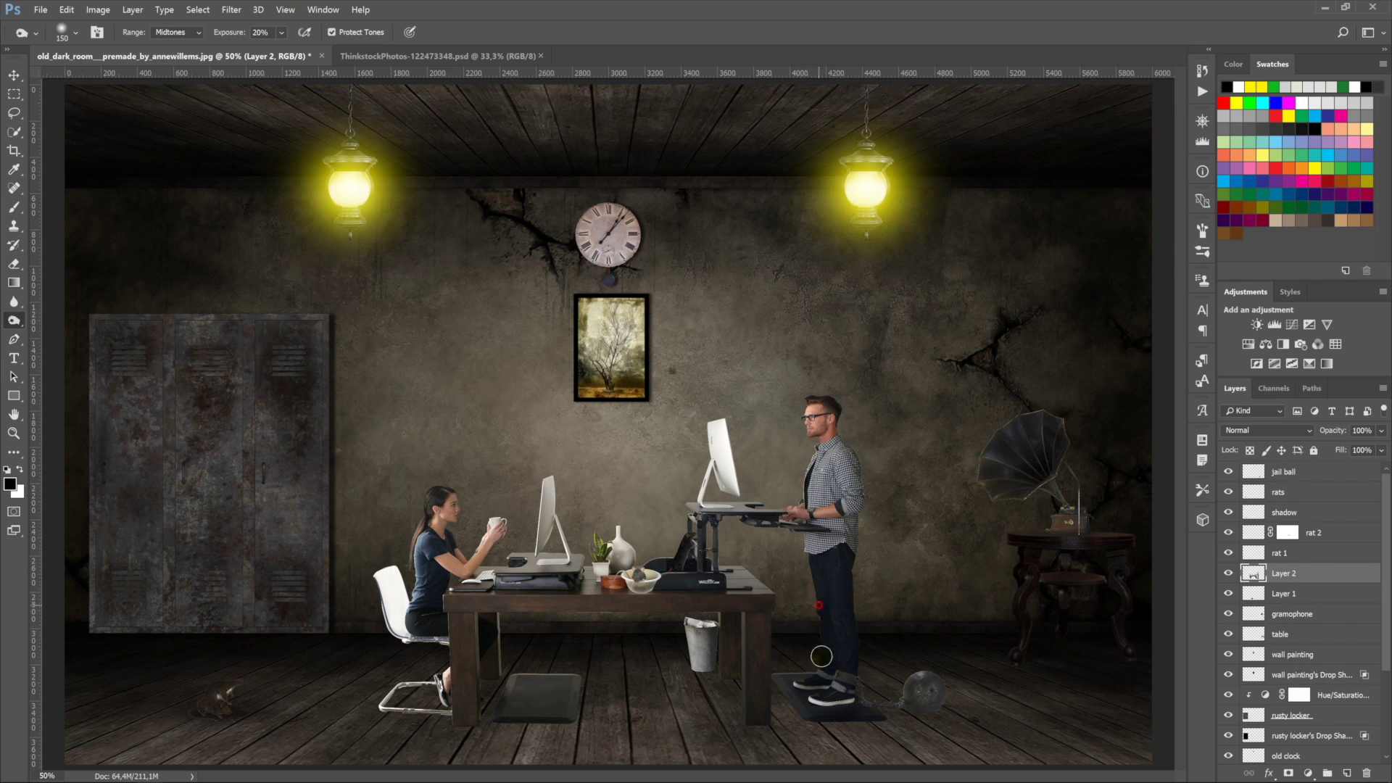
{"action": "left_click_drag", "start_coordinate": [810, 668], "coordinate": [834, 705]}
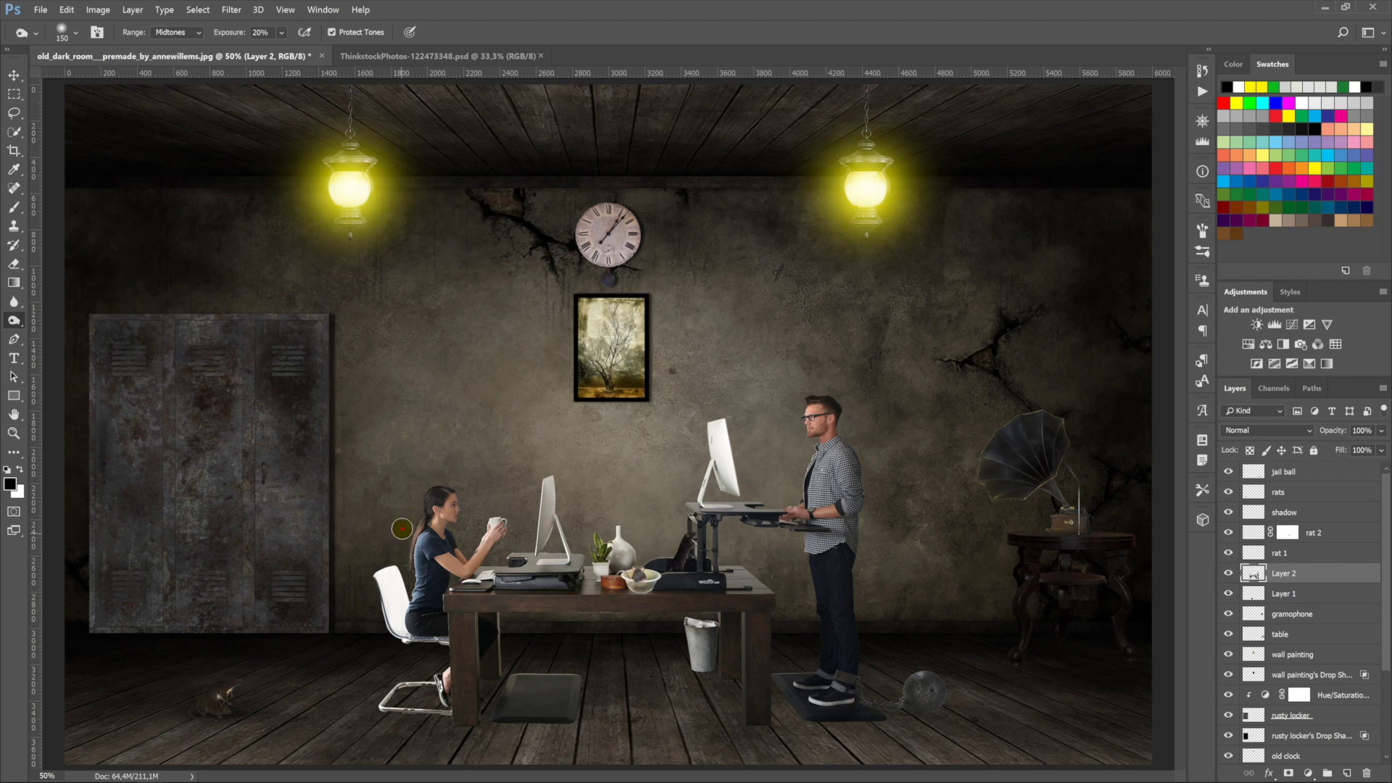
{"action": "left_click_drag", "start_coordinate": [401, 596], "coordinate": [411, 679]}
{"action": "left_click", "coordinate": [701, 635]}
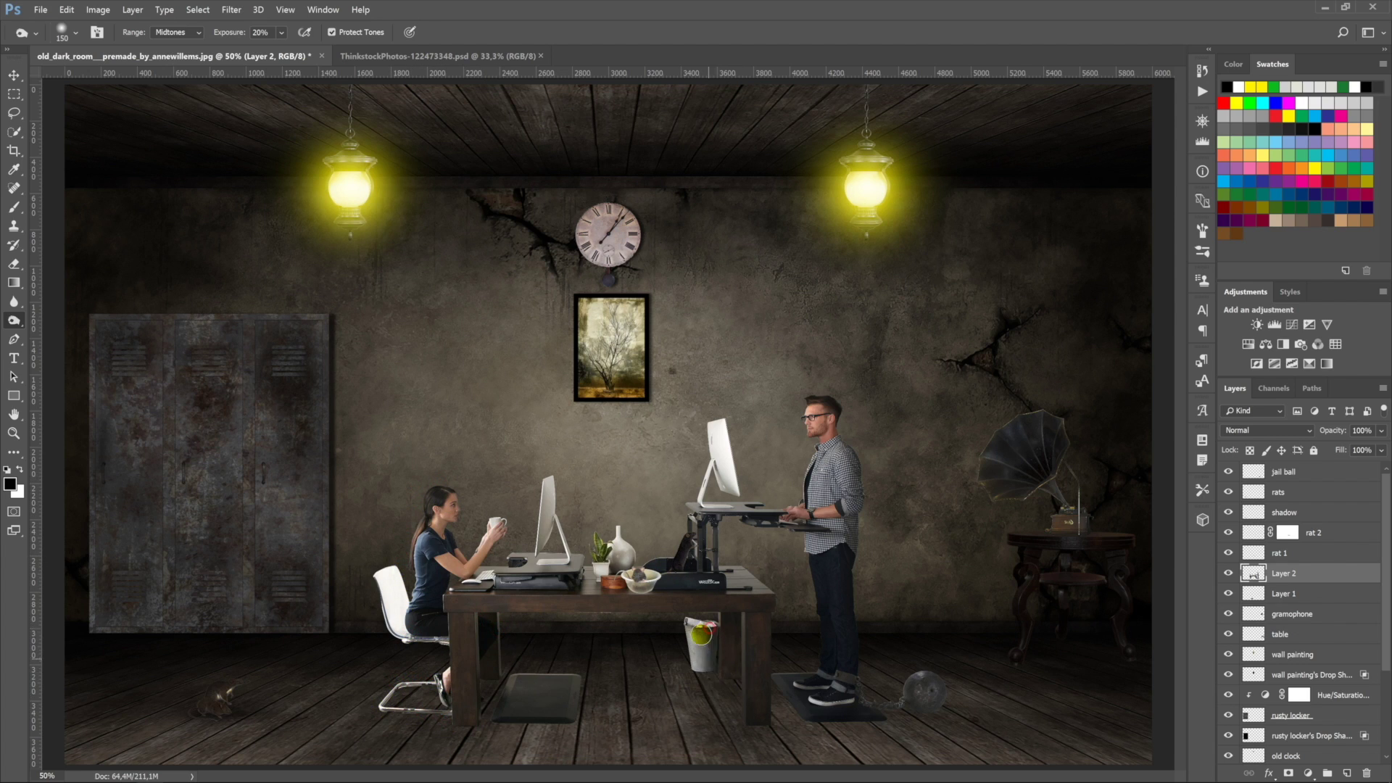
{"action": "mouse_move", "coordinate": [701, 634]}
{"action": "left_mouse_down"}
{"action": "mouse_move", "coordinate": [730, 575]}
{"action": "mouse_move", "coordinate": [733, 508]}
{"action": "left_mouse_up"}
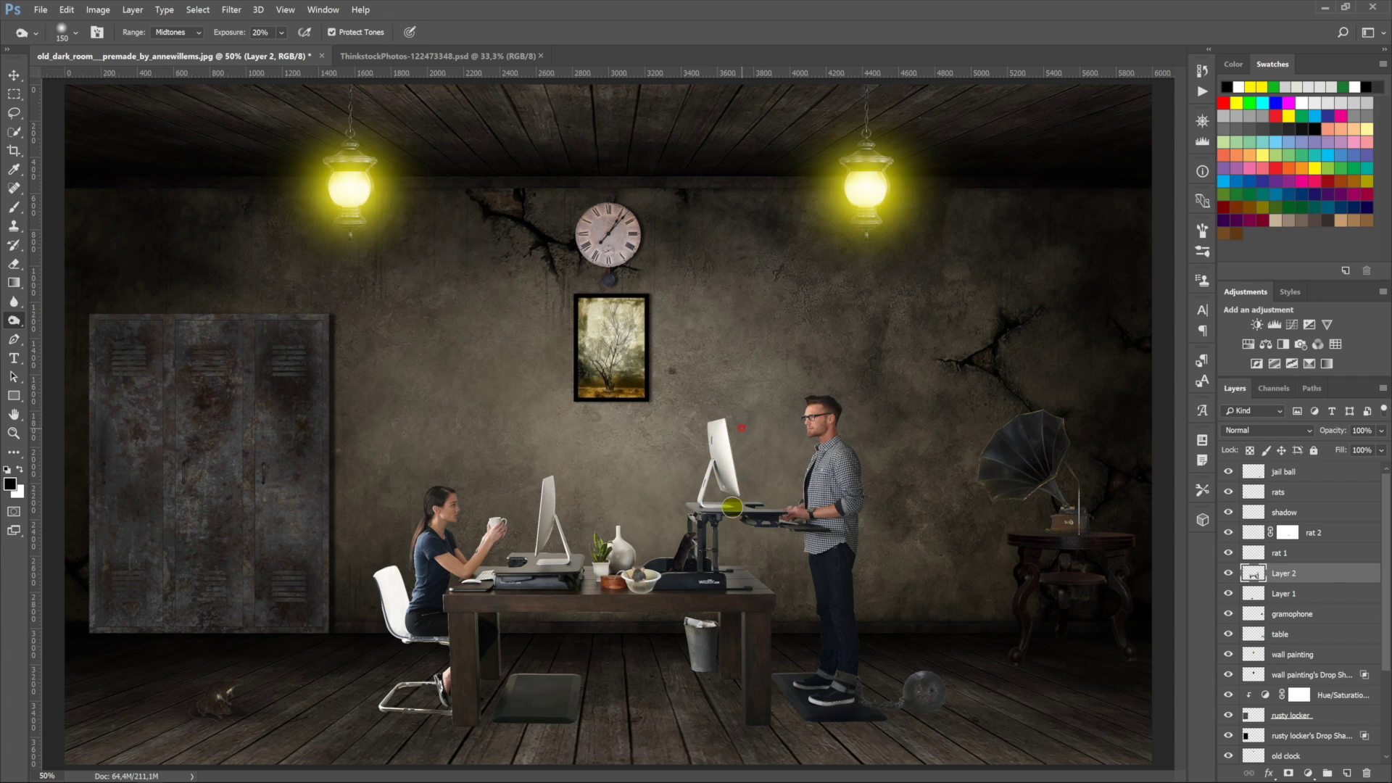
{"action": "mouse_move", "coordinate": [732, 507]}
{"action": "left_mouse_down"}
{"action": "mouse_move", "coordinate": [535, 564]}
{"action": "mouse_move", "coordinate": [852, 515]}
{"action": "left_mouse_up"}
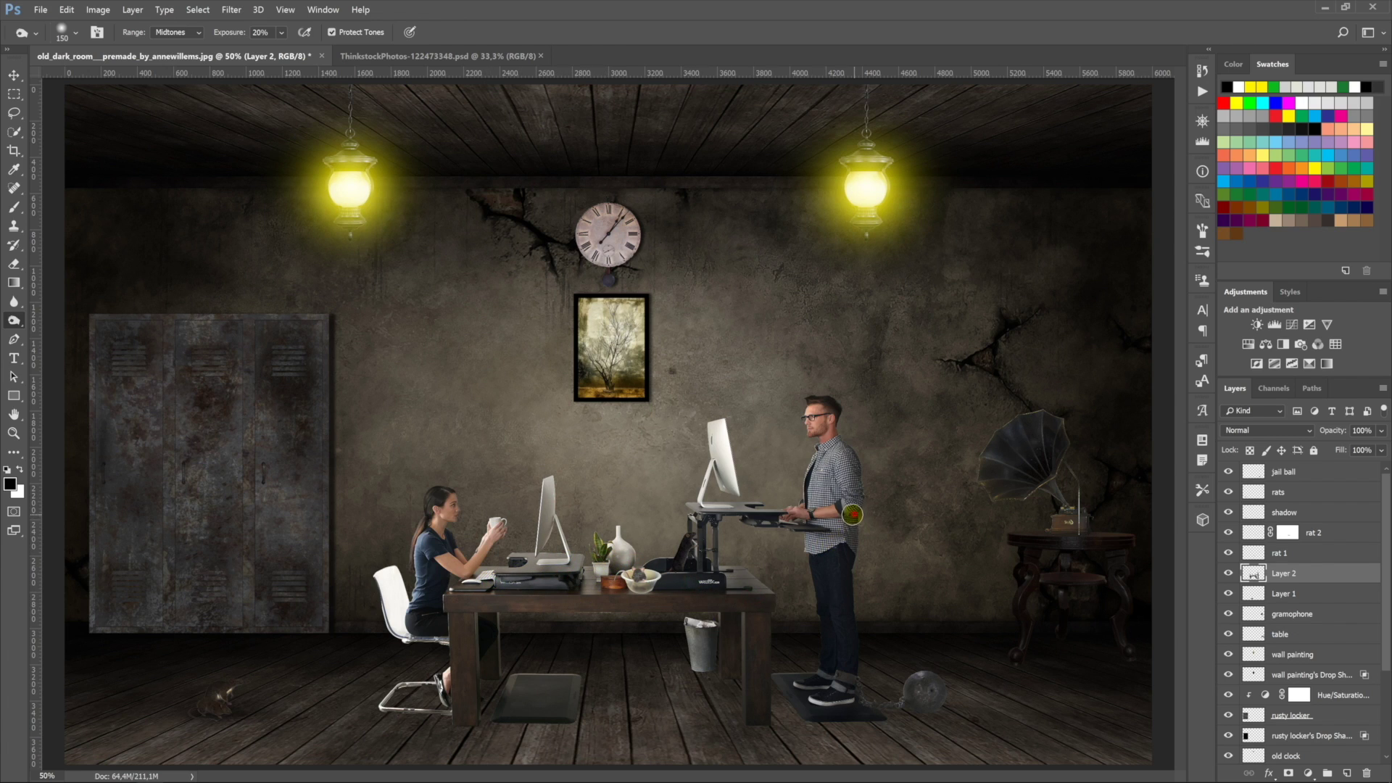
Step: Dodge the woman's arm, table leg, bin, floor mat and man's jeans with a size-90 brush
{"action": "key", "text": "bracketleft"}
{"action": "key", "text": "bracketleft"}
{"action": "key", "text": "bracketleft"}
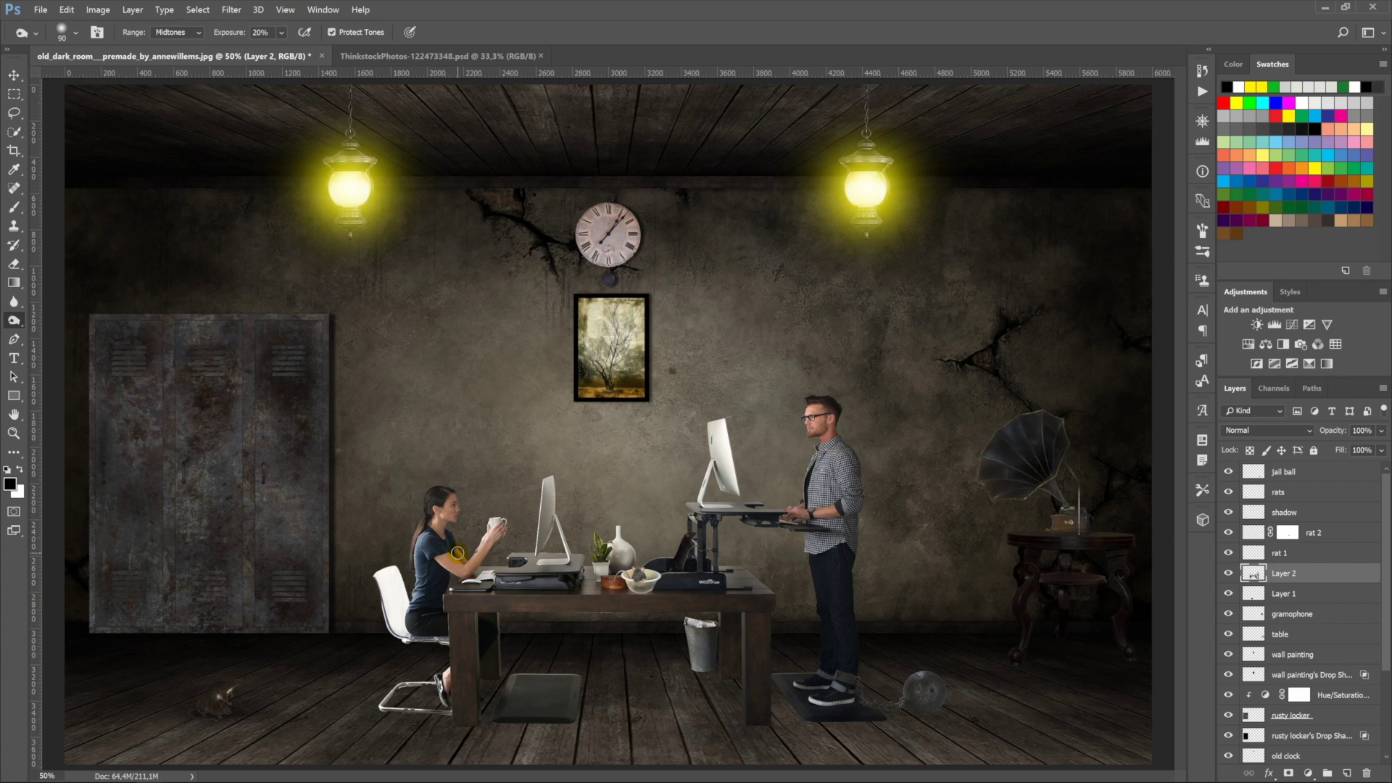
{"action": "left_click_drag", "start_coordinate": [462, 567], "coordinate": [422, 640]}
{"action": "mouse_move", "coordinate": [494, 613]}
{"action": "left_mouse_down"}
{"action": "mouse_move", "coordinate": [552, 676]}
{"action": "mouse_move", "coordinate": [529, 675]}
{"action": "left_mouse_up"}
{"action": "left_click_drag", "start_coordinate": [716, 625], "coordinate": [714, 648]}
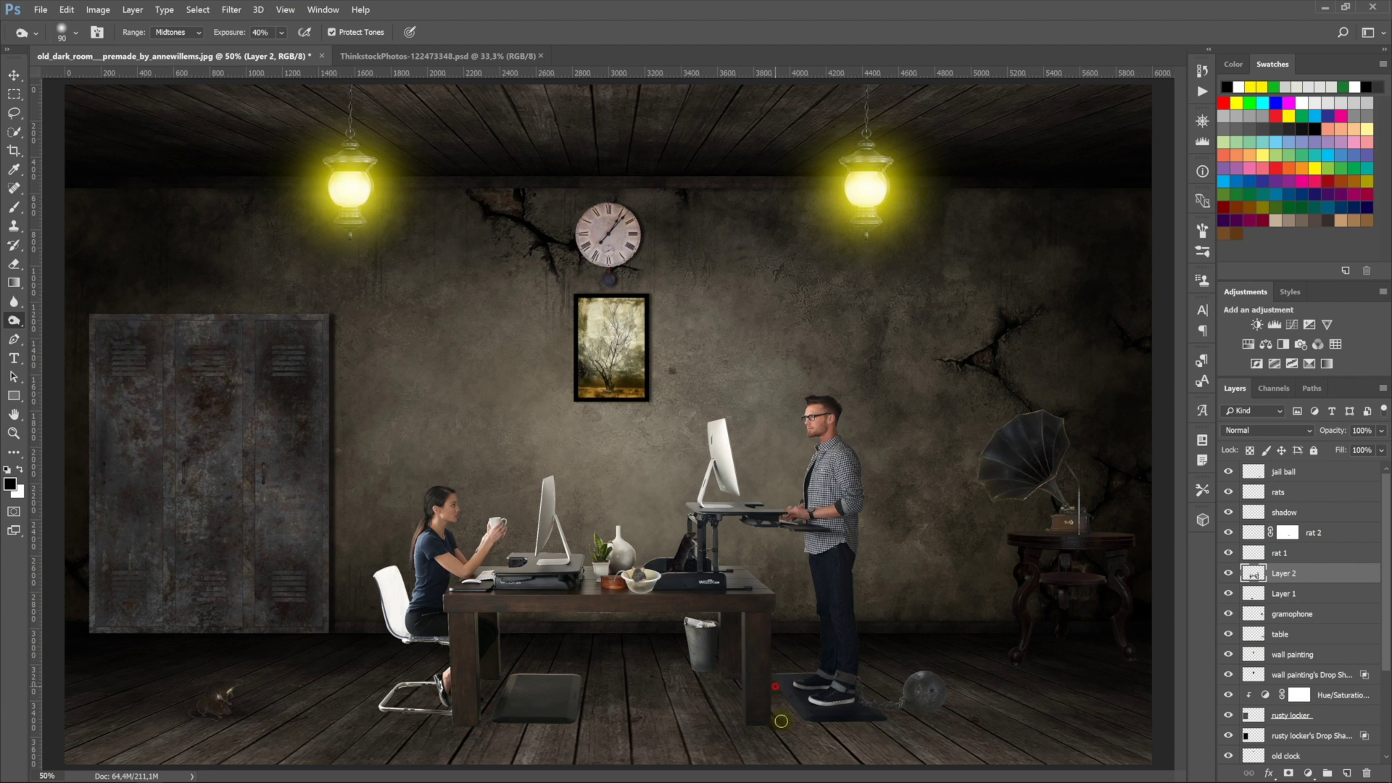
{"action": "left_click", "coordinate": [797, 671]}
{"action": "mouse_move", "coordinate": [808, 544]}
{"action": "left_mouse_down"}
{"action": "mouse_move", "coordinate": [808, 559]}
{"action": "mouse_move", "coordinate": [859, 542]}
{"action": "left_mouse_up"}
{"action": "left_click", "coordinate": [906, 674]}
{"action": "left_click", "coordinate": [1276, 472]}
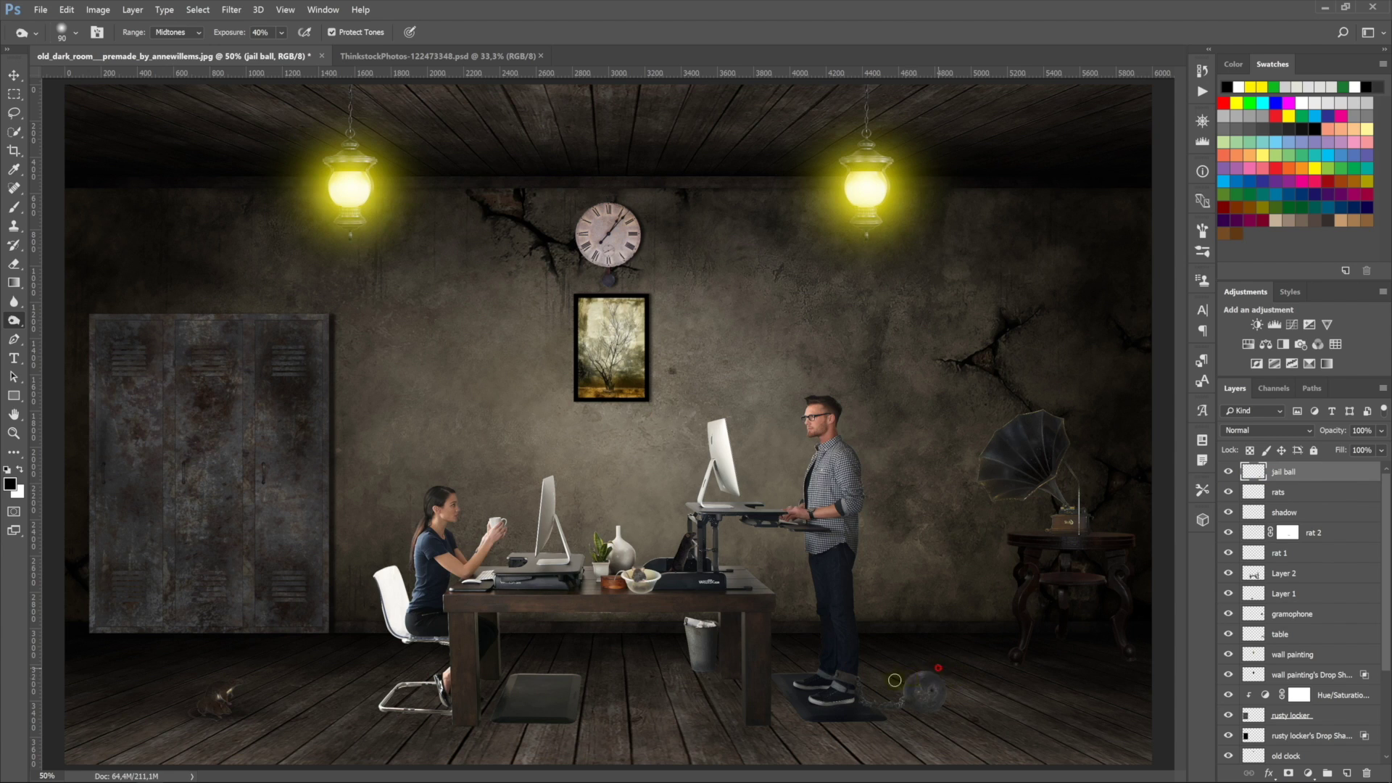
Step: Give the jail ball a drop shadow and split the shadow onto its own layer
{"action": "left_click", "coordinate": [925, 680]}
{"action": "double_click", "coordinate": [1260, 475]}
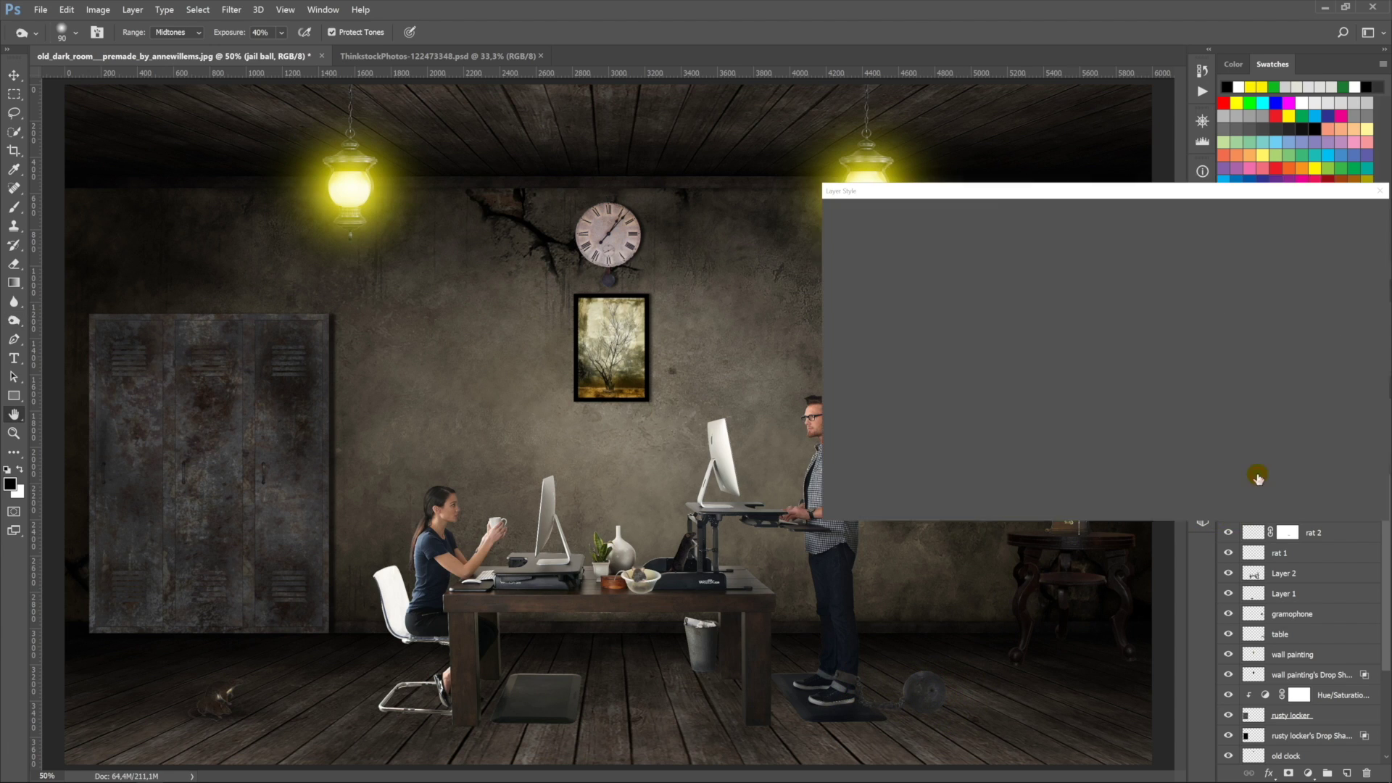
{"action": "left_click", "coordinate": [870, 462]}
{"action": "left_click", "coordinate": [1335, 218]}
{"action": "right_click", "coordinate": [1305, 500]}
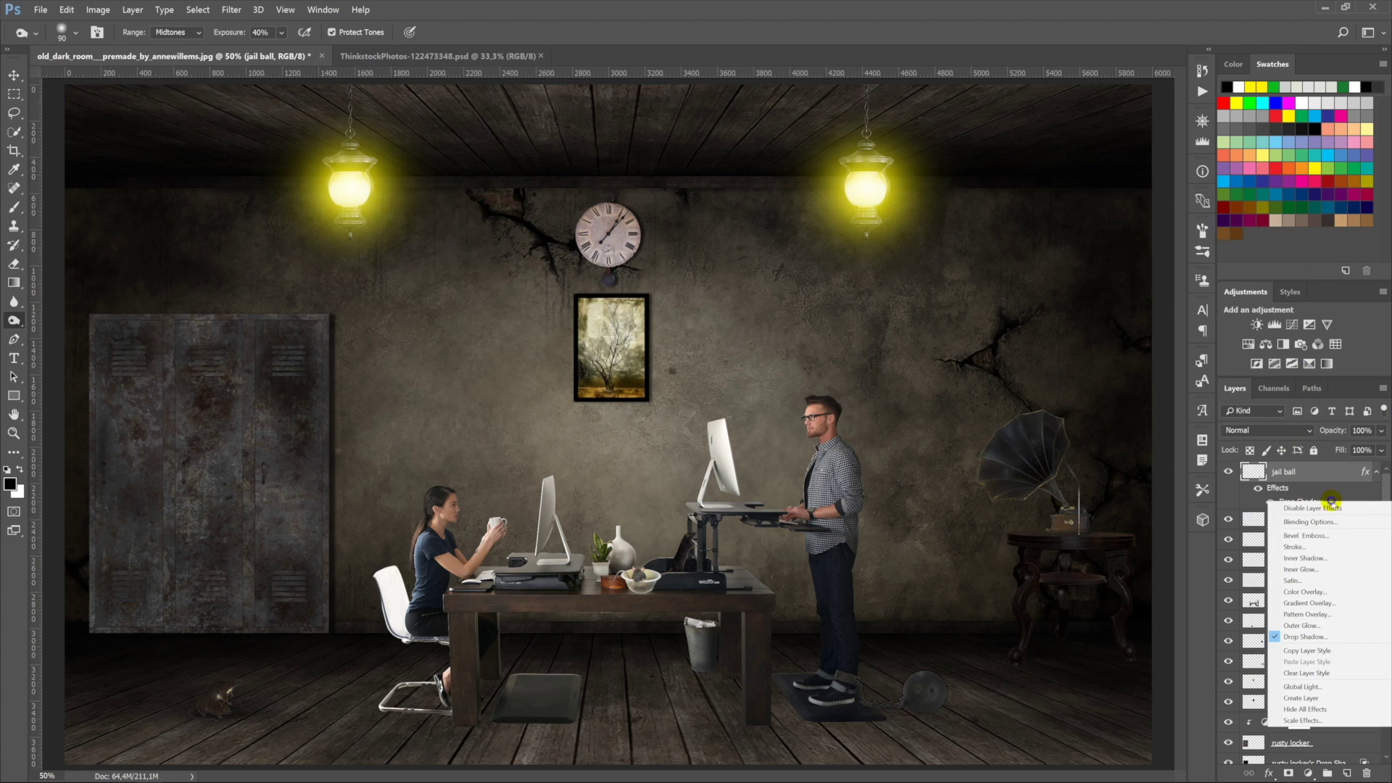
{"action": "left_click", "coordinate": [1302, 699]}
{"action": "key", "text": "Return"}
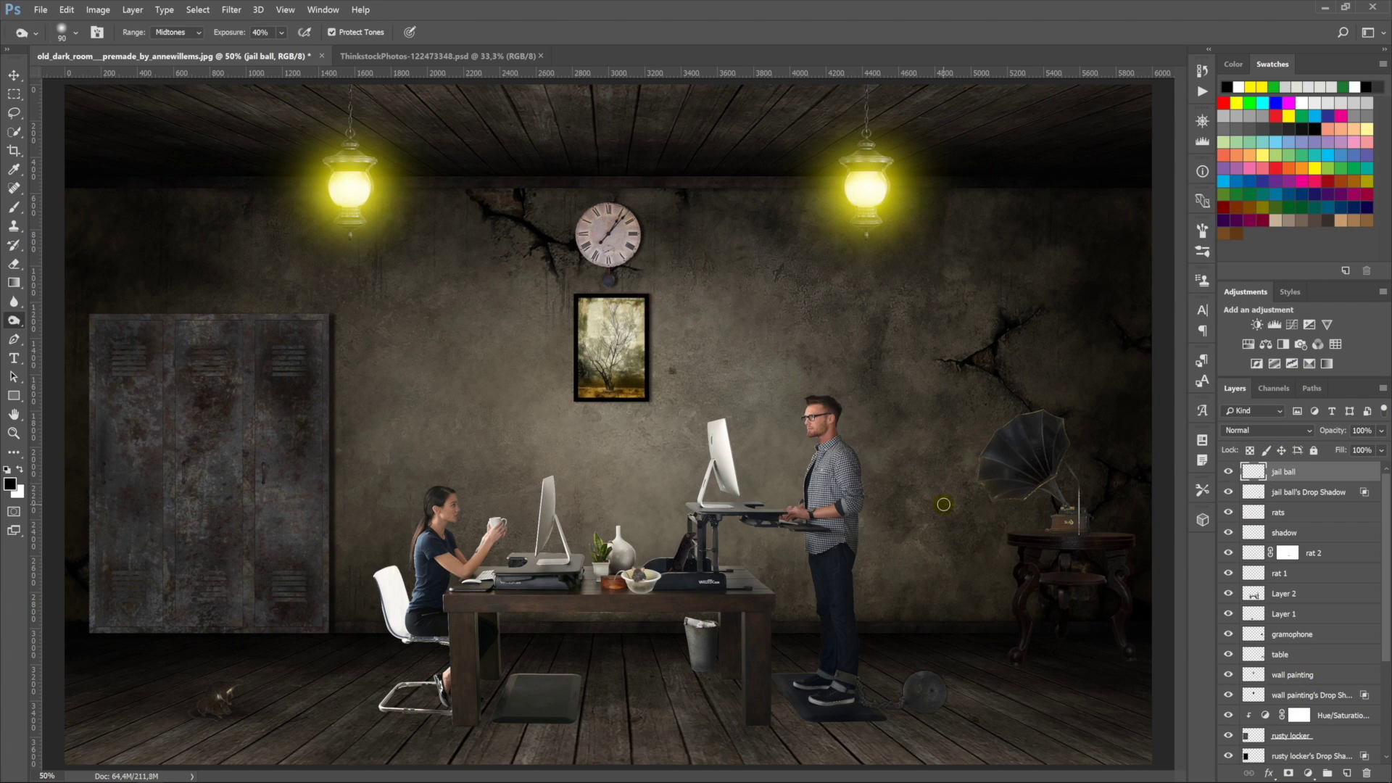
Step: Shift the ball's shadow across the floor and set it to 60% opacity
{"action": "left_click", "coordinate": [1288, 494]}
{"action": "key", "text": "v"}
{"action": "left_click_drag", "start_coordinate": [866, 702], "coordinate": [896, 714]}
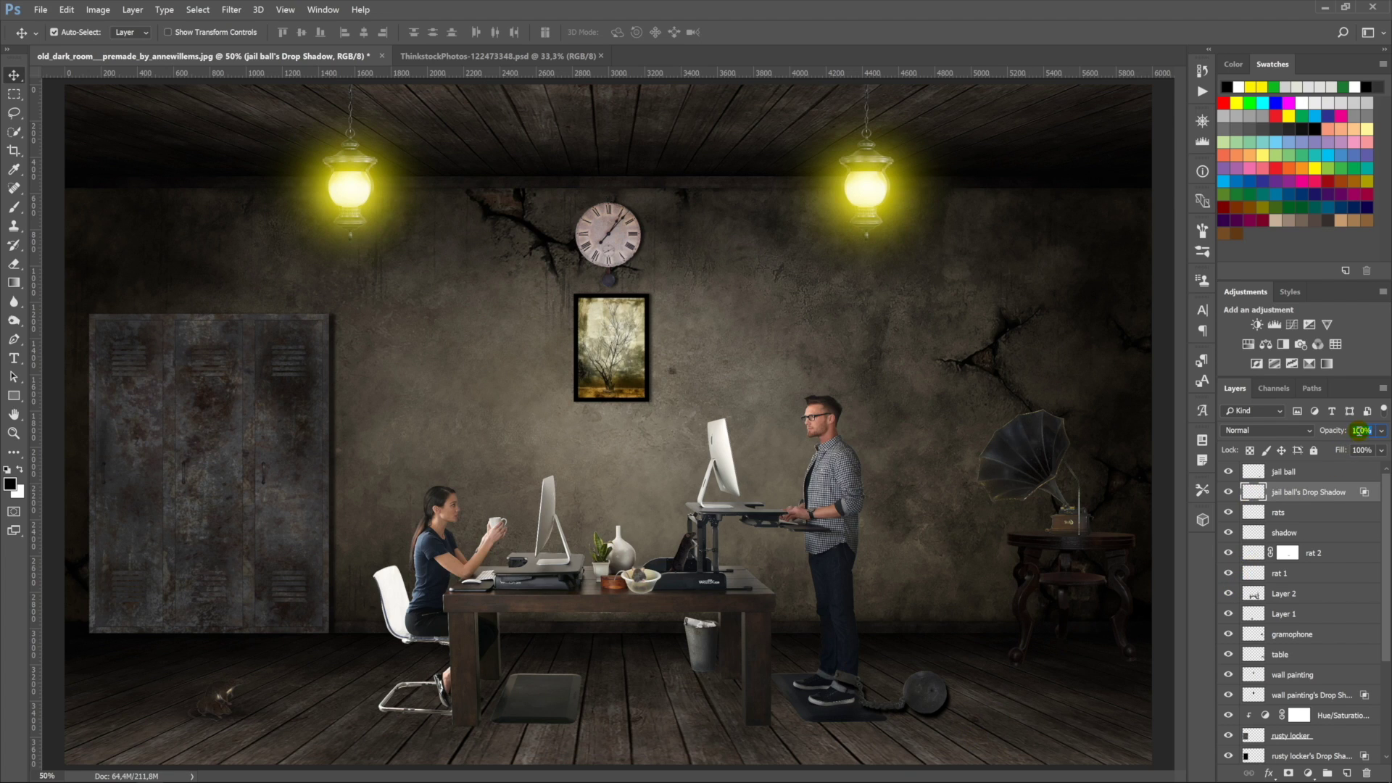
{"action": "type", "text": "60"}
{"action": "key", "text": "Return"}
Step: Close the ball-and-chain photo and add a new empty layer above jail ball
{"action": "left_click", "coordinate": [601, 56]}
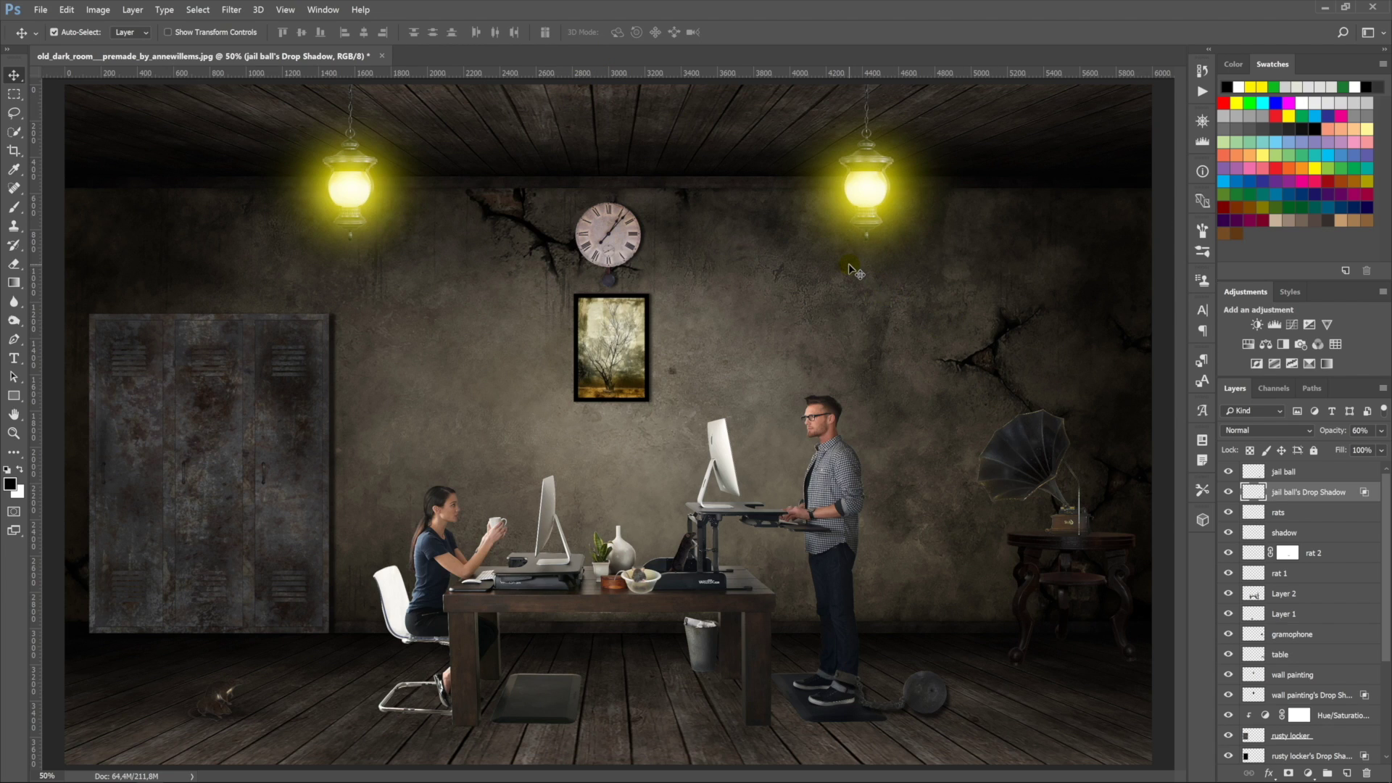
{"action": "left_click", "coordinate": [1308, 473]}
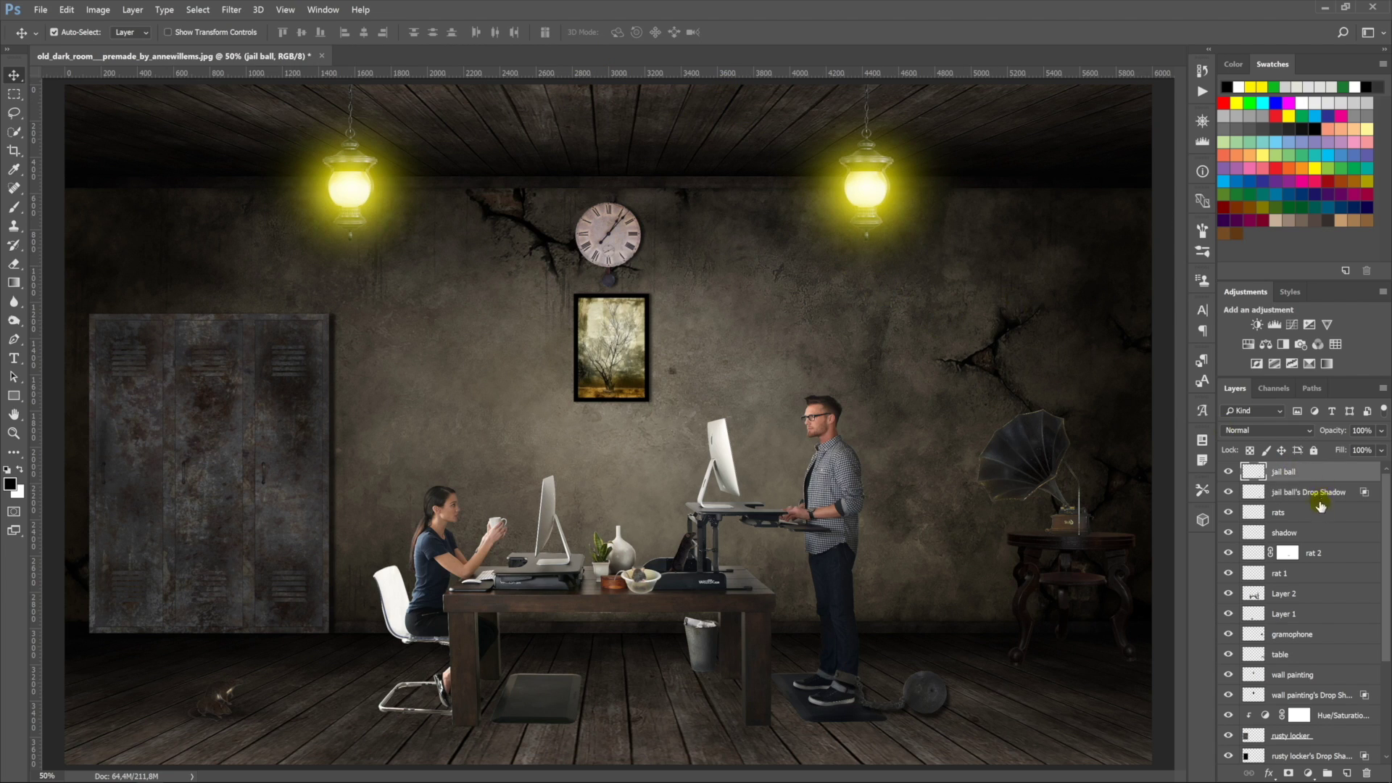
{"action": "left_click", "coordinate": [1346, 774]}
Step: Name the new layer 'natural light' and paint a soft pale-yellow glow on the left
{"action": "double_click", "coordinate": [1283, 471]}
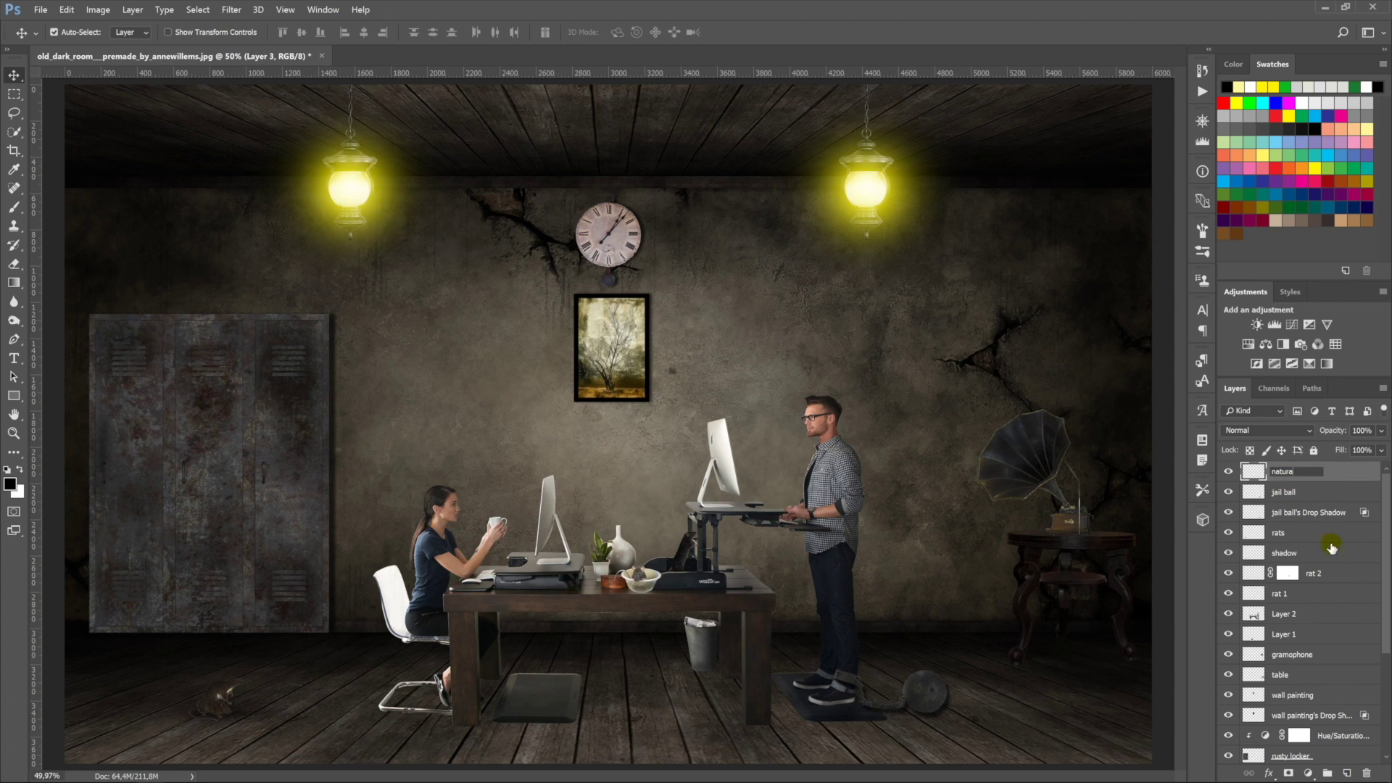
{"action": "type", "text": "natural light"}
{"action": "left_click", "coordinate": [1331, 545]}
{"action": "key", "text": "ctrl+minus"}
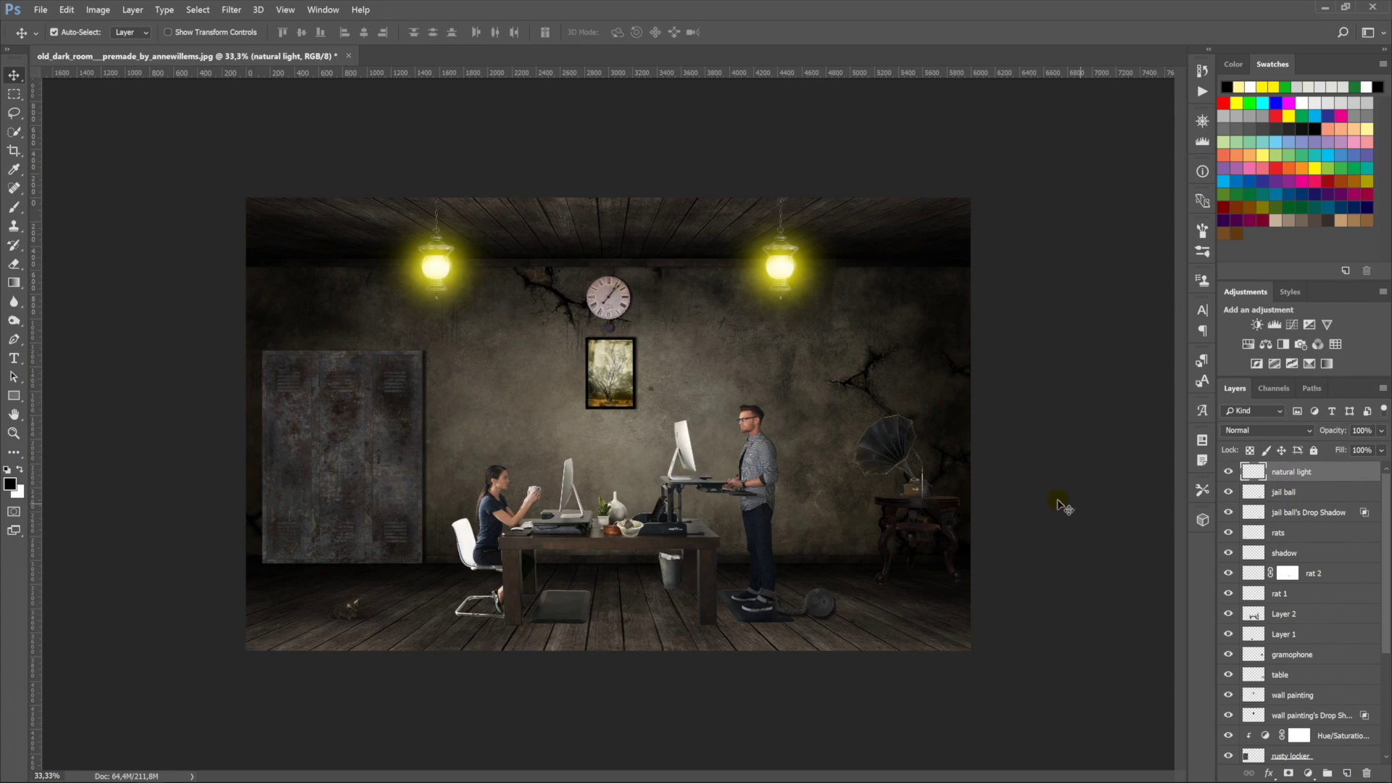
{"action": "left_click", "coordinate": [15, 208]}
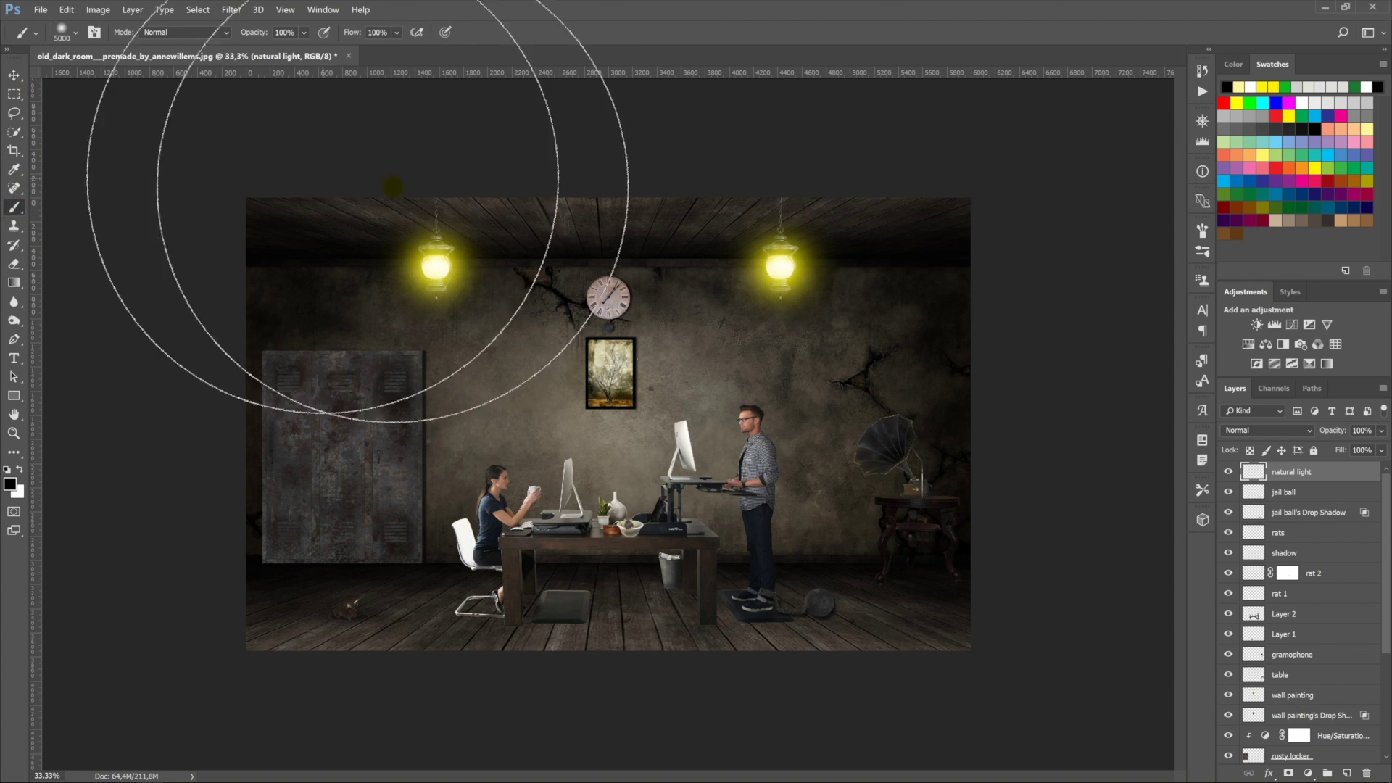
{"action": "left_click", "coordinate": [1367, 129]}
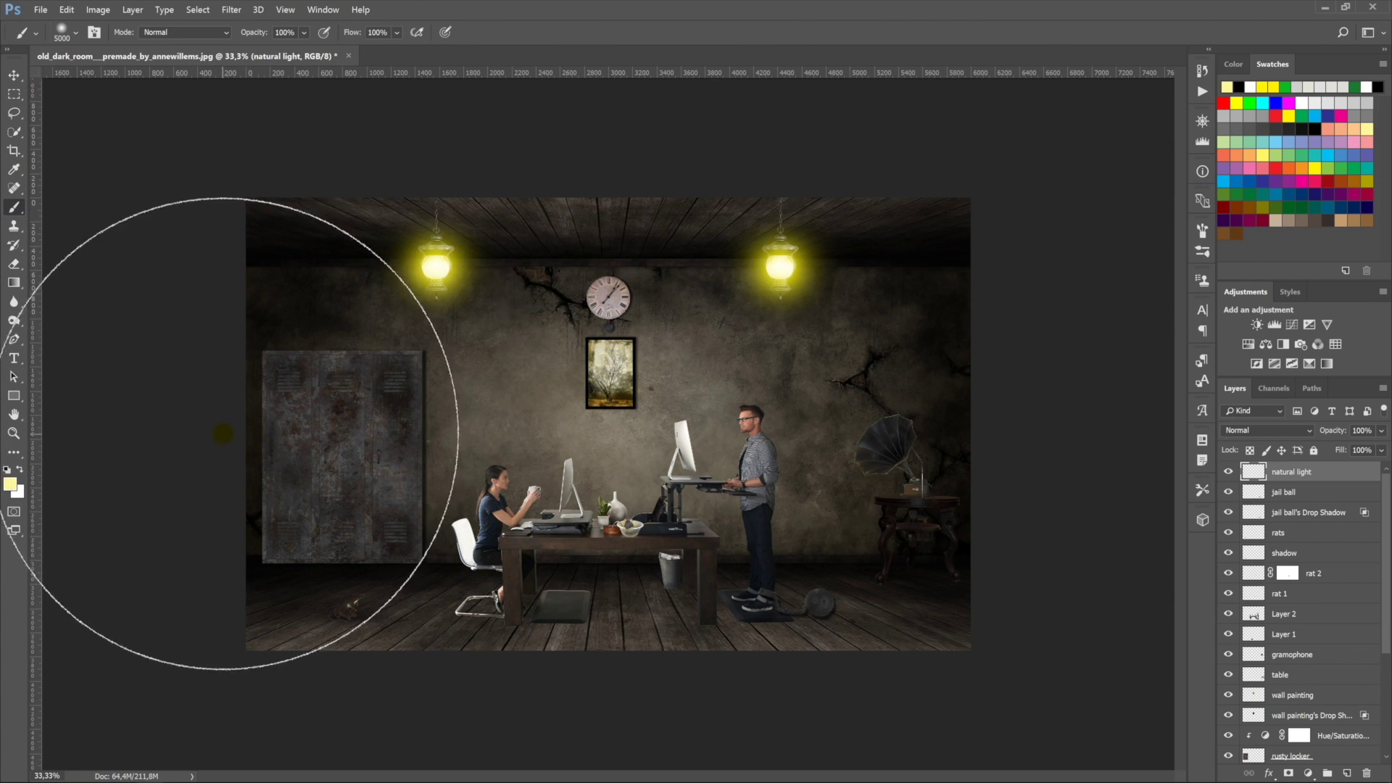
{"action": "key", "text": "ctrl+minus"}
{"action": "key", "text": "bracketleft"}
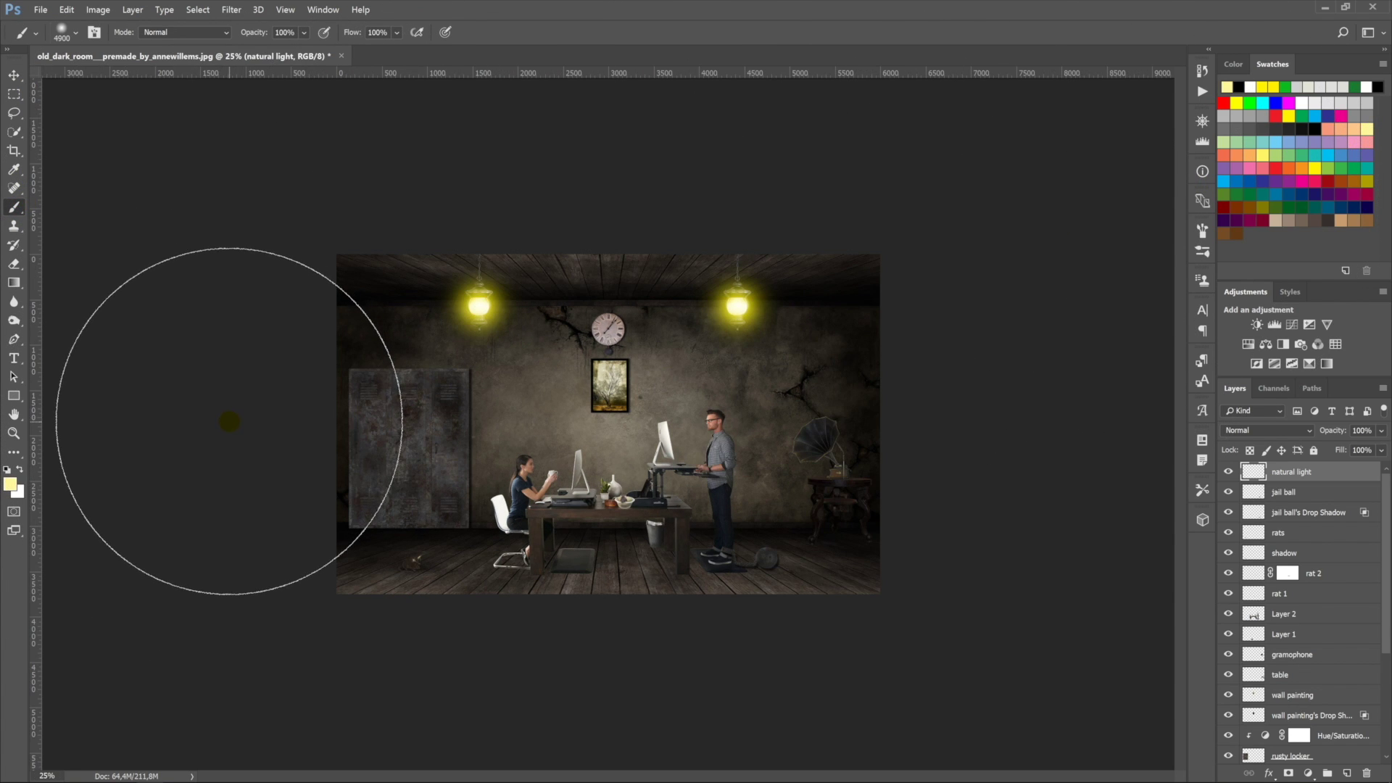
{"action": "left_click", "coordinate": [228, 418]}
Step: Set the natural light layer to Screen blending with reduced opacity
{"action": "left_click", "coordinate": [14, 74]}
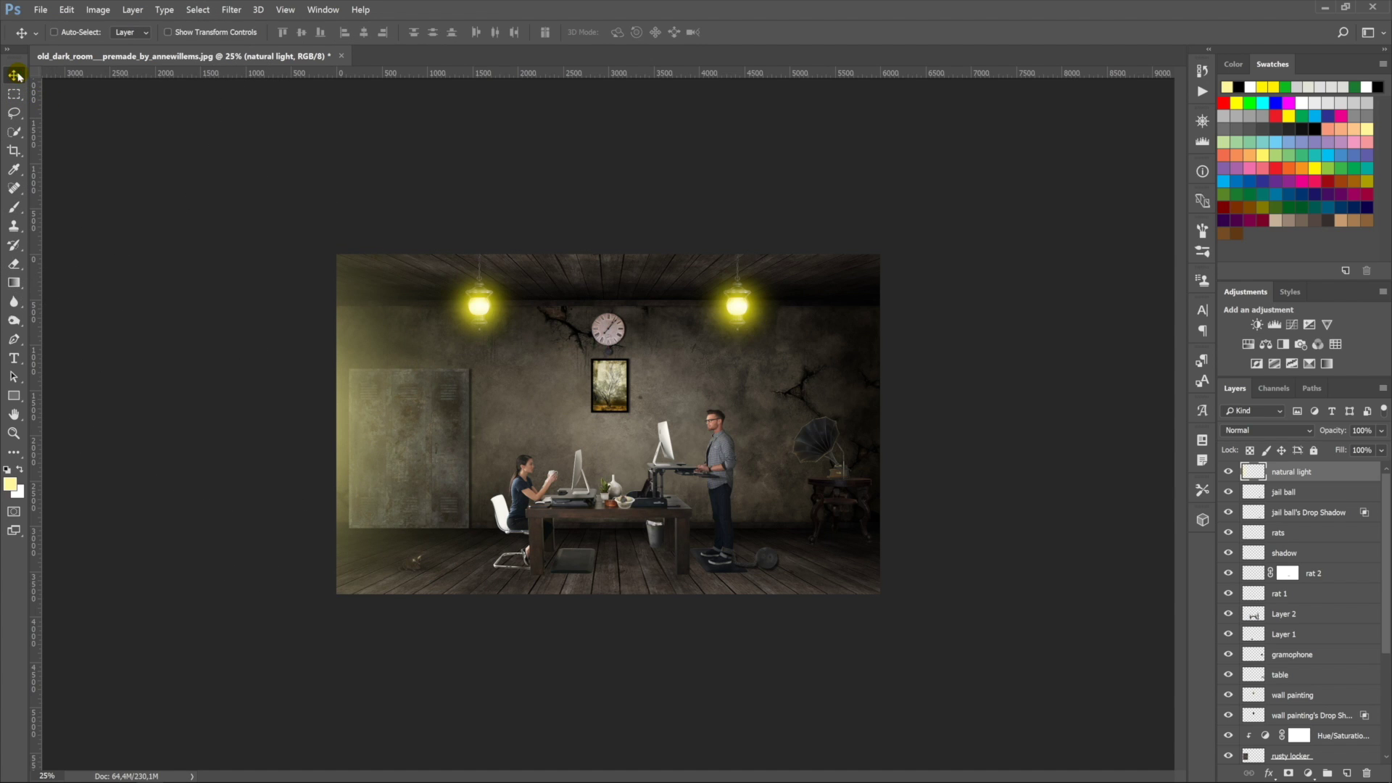
{"action": "key", "text": "ctrl+0"}
{"action": "left_click", "coordinate": [1267, 430]}
{"action": "left_click", "coordinate": [1233, 529]}
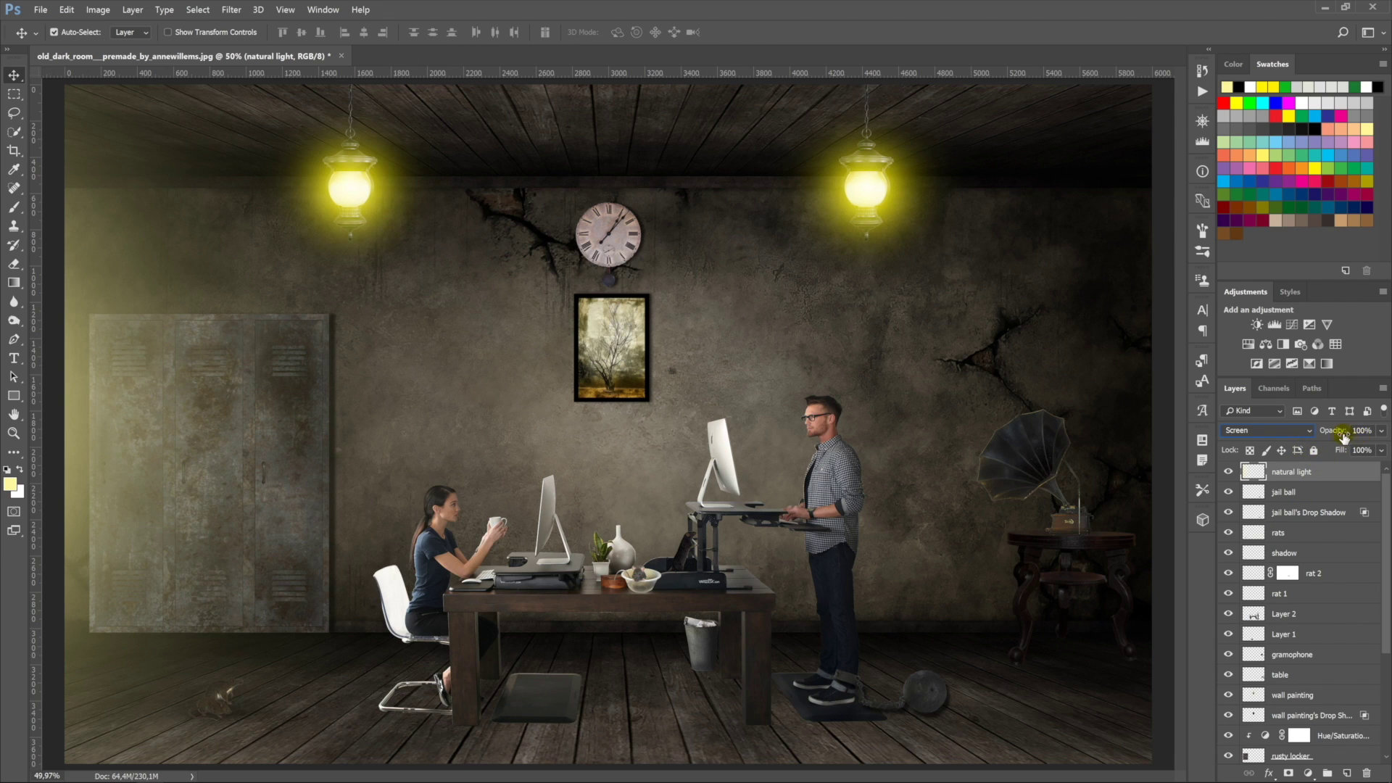
{"action": "mouse_move", "coordinate": [1351, 440]}
{"action": "left_mouse_down"}
{"action": "mouse_move", "coordinate": [1314, 438]}
{"action": "mouse_move", "coordinate": [1326, 455]}
{"action": "left_mouse_up"}
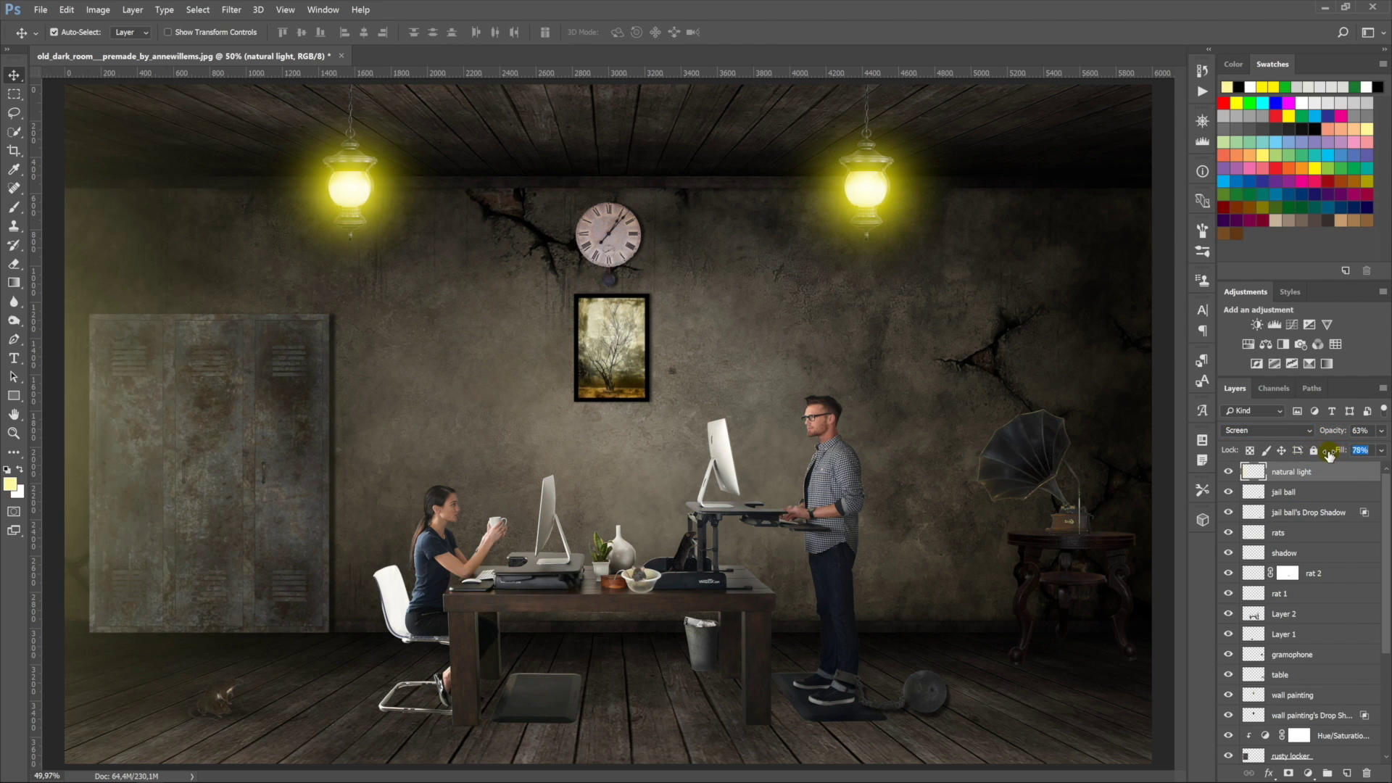
{"action": "left_click", "coordinate": [1324, 455]}
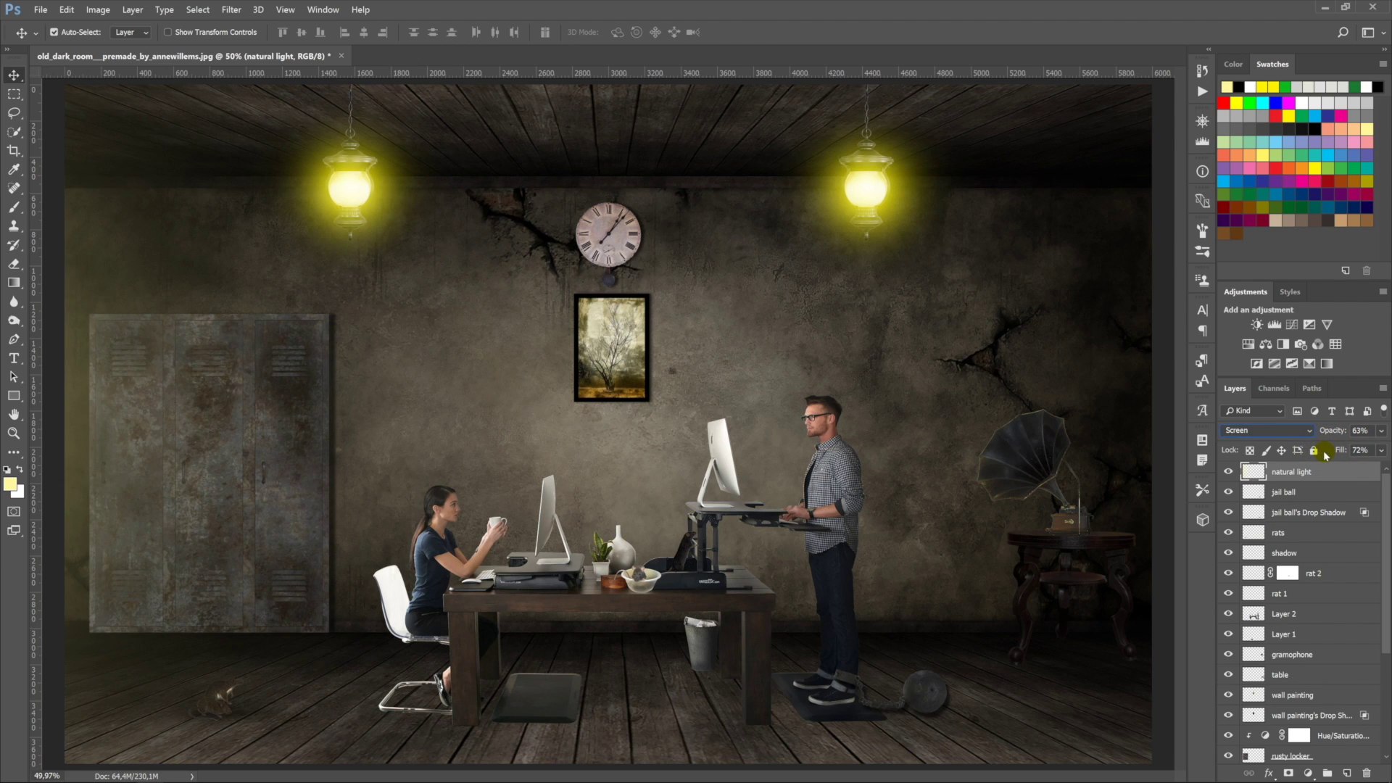
Step: Enlarge and reposition the glow to spread widely across the room's left side
{"action": "key", "text": "ctrl+t"}
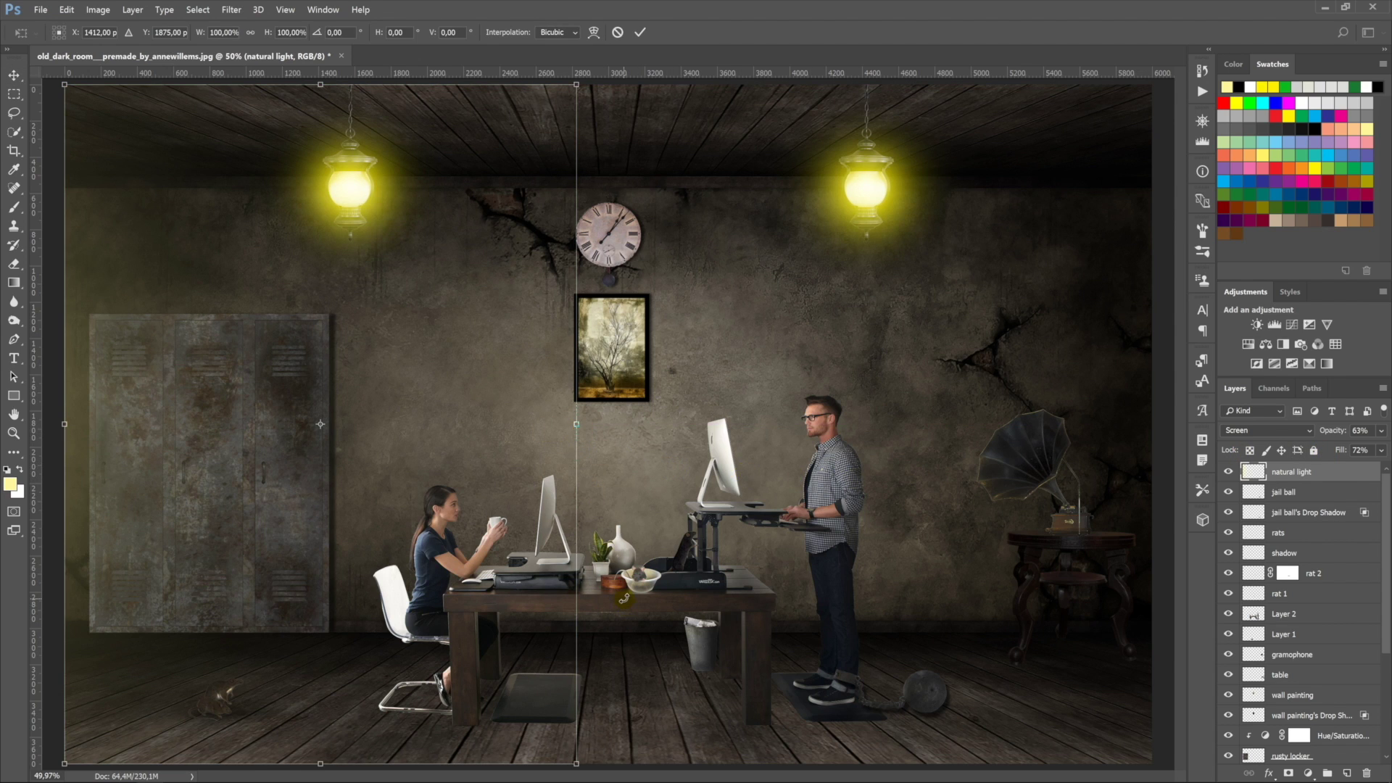
{"action": "key", "text": "ctrl+minus"}
{"action": "left_click_drag", "start_coordinate": [672, 690], "coordinate": [675, 688]}
{"action": "left_click_drag", "start_coordinate": [530, 501], "coordinate": [544, 517]}
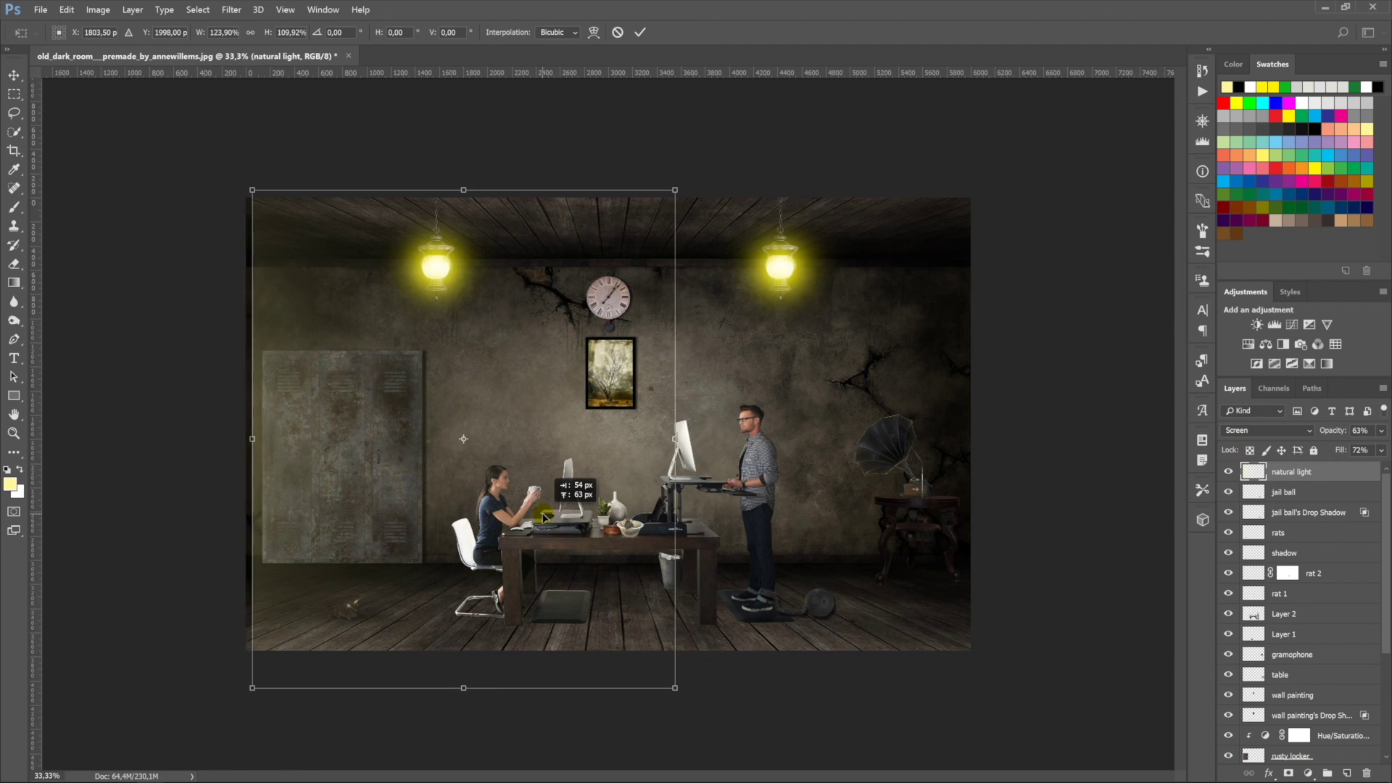
{"action": "left_click_drag", "start_coordinate": [245, 438], "coordinate": [196, 442]}
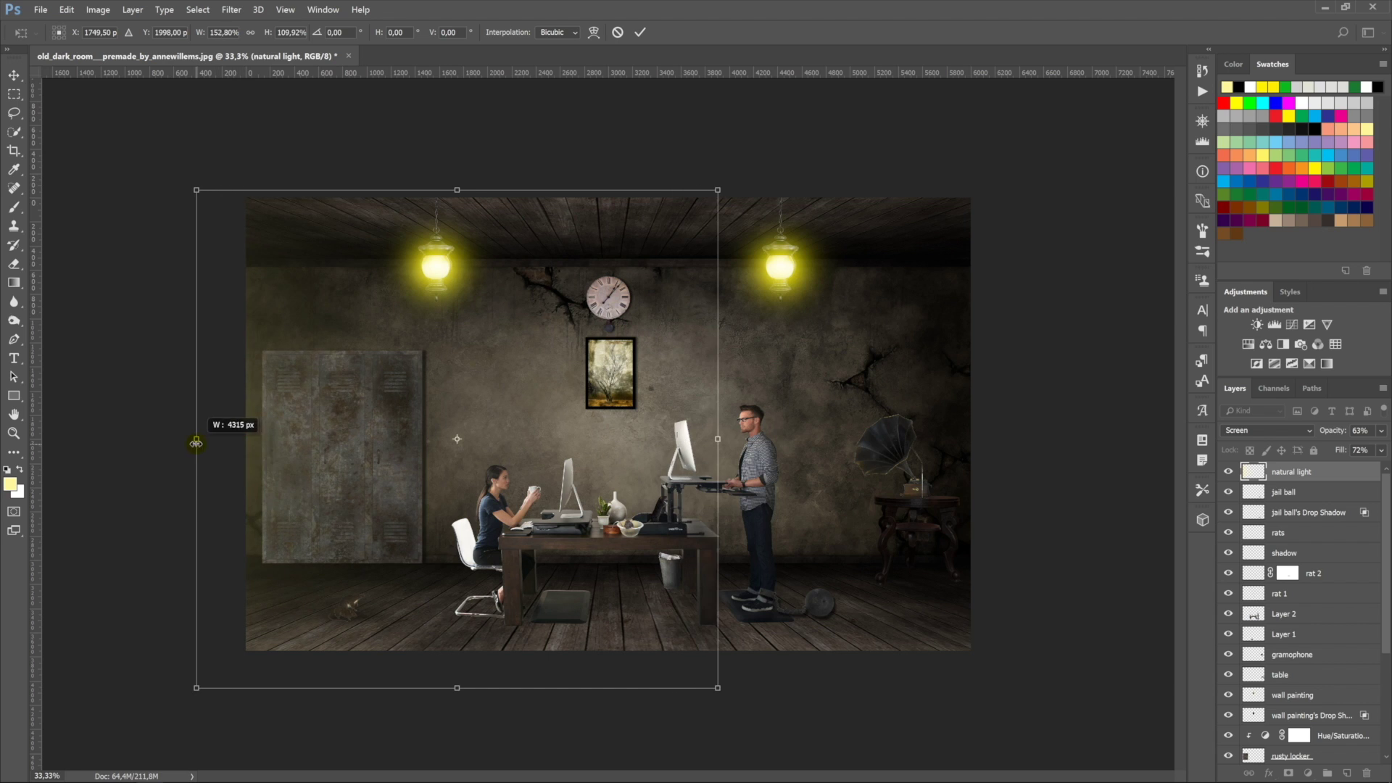
{"action": "left_click_drag", "start_coordinate": [718, 688], "coordinate": [749, 705]}
{"action": "left_click_drag", "start_coordinate": [680, 629], "coordinate": [749, 630]}
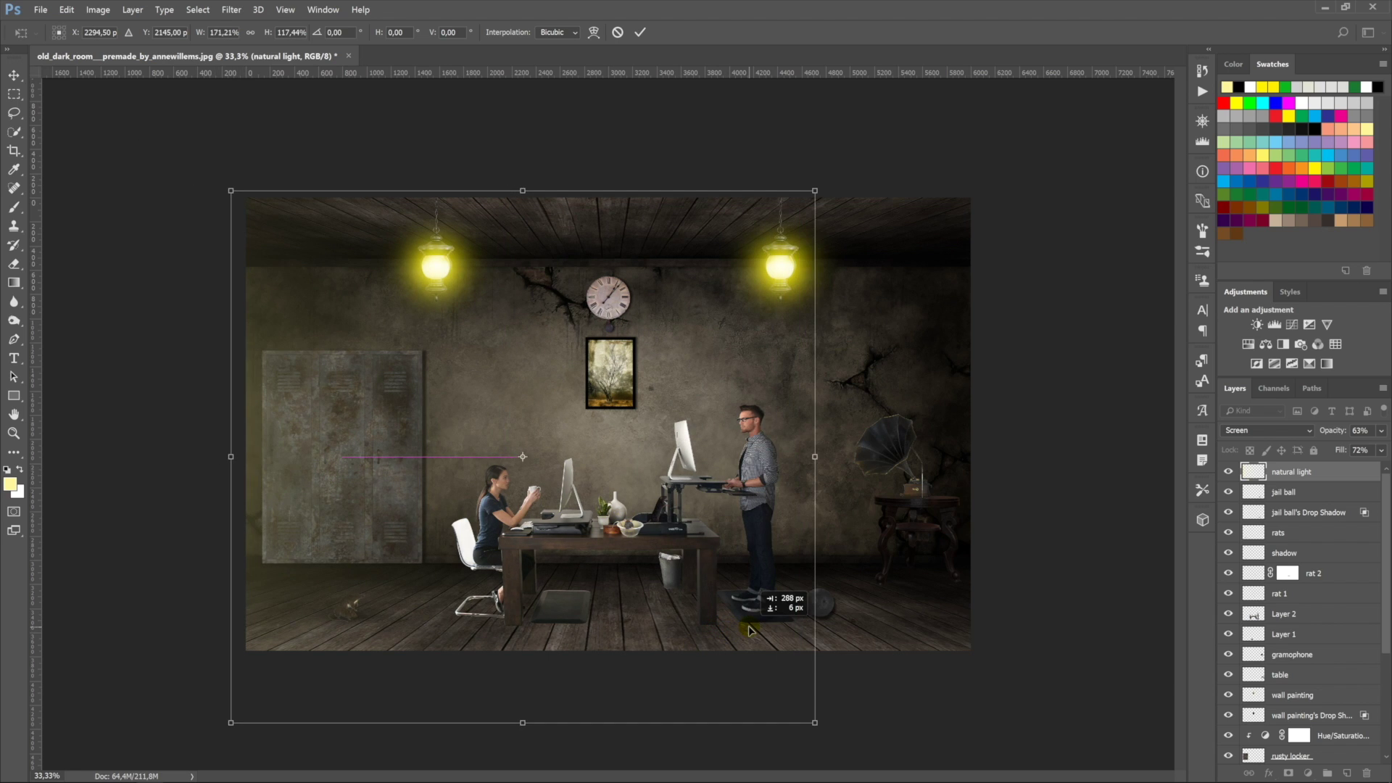
{"action": "key", "text": "Return"}
{"action": "key", "text": "ctrl+0"}
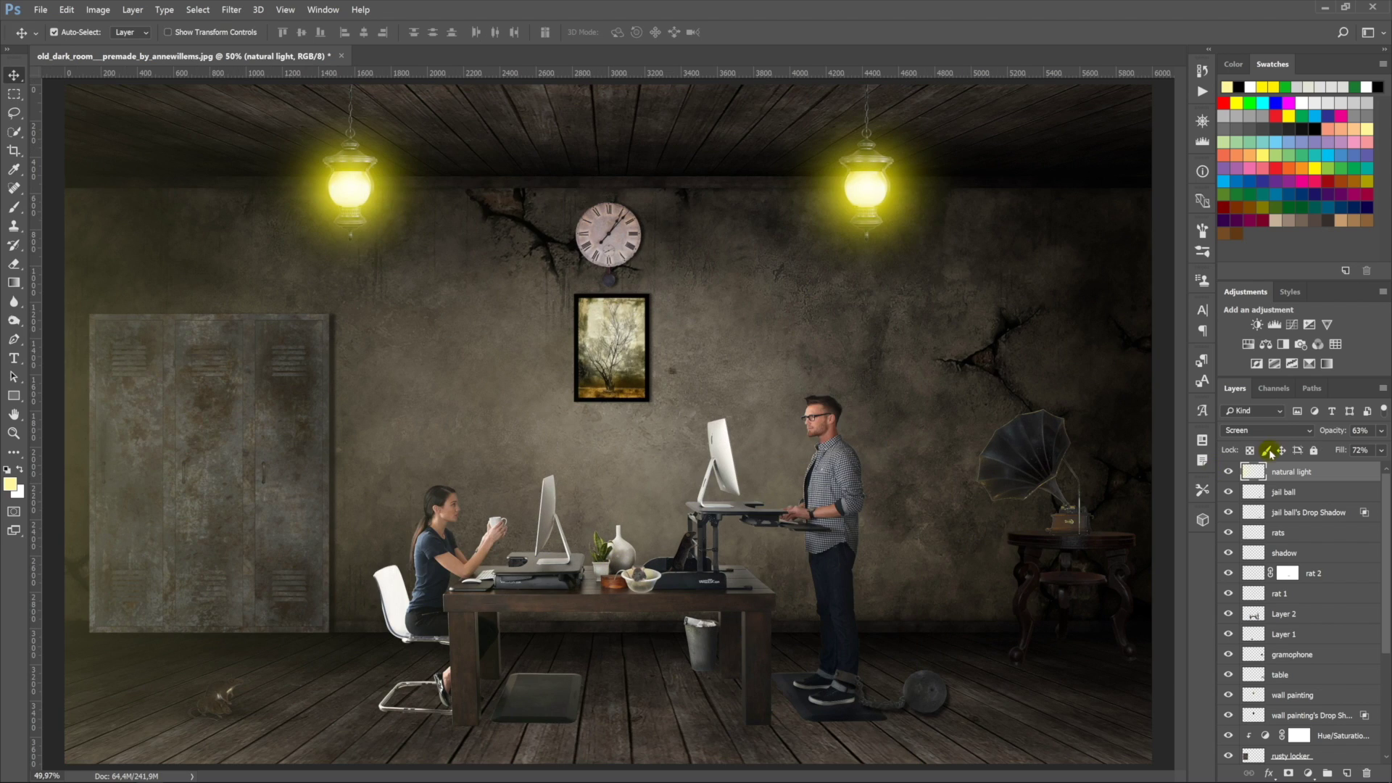
Step: Set the natural light layer's opacity to 50%
{"action": "left_click", "coordinate": [1358, 450]}
{"action": "type", "text": "100"}
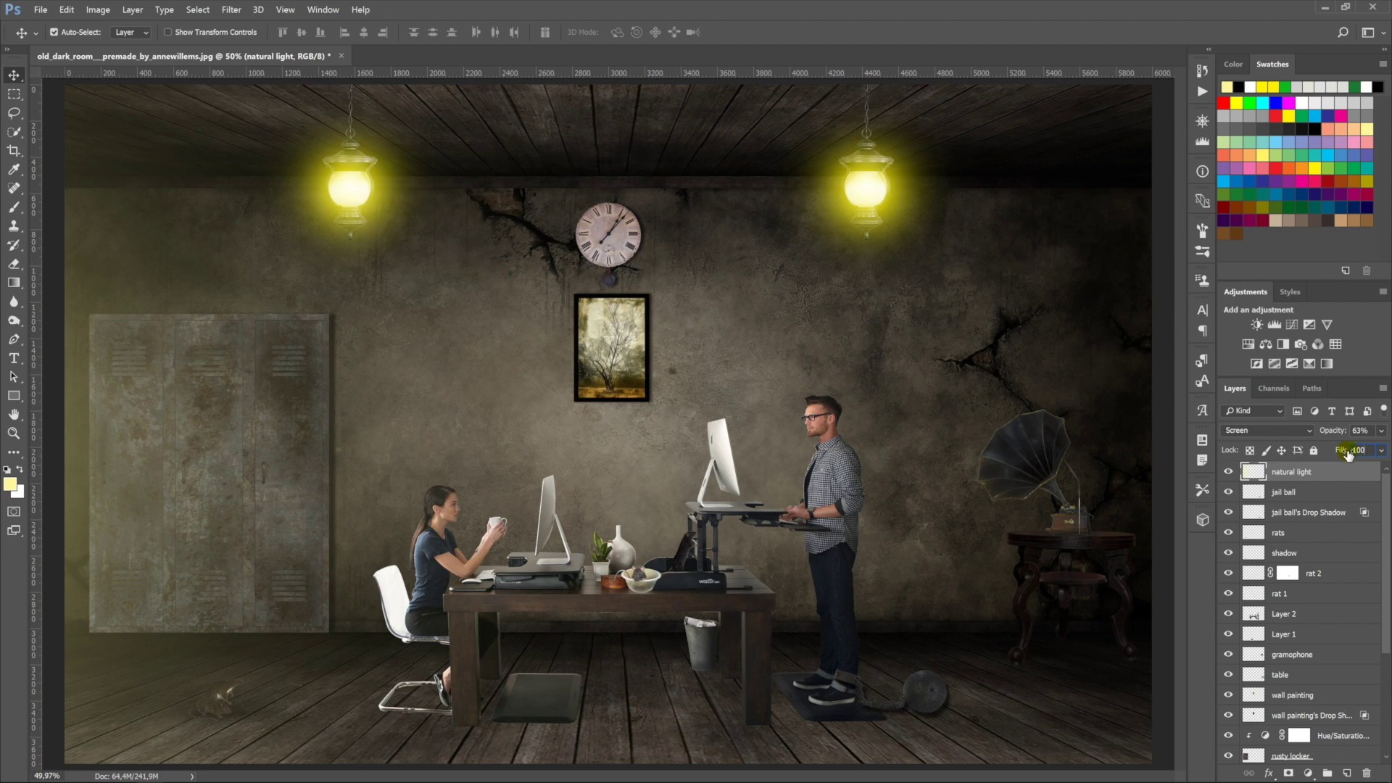
{"action": "type", "text": "50"}
{"action": "key", "text": "Return"}
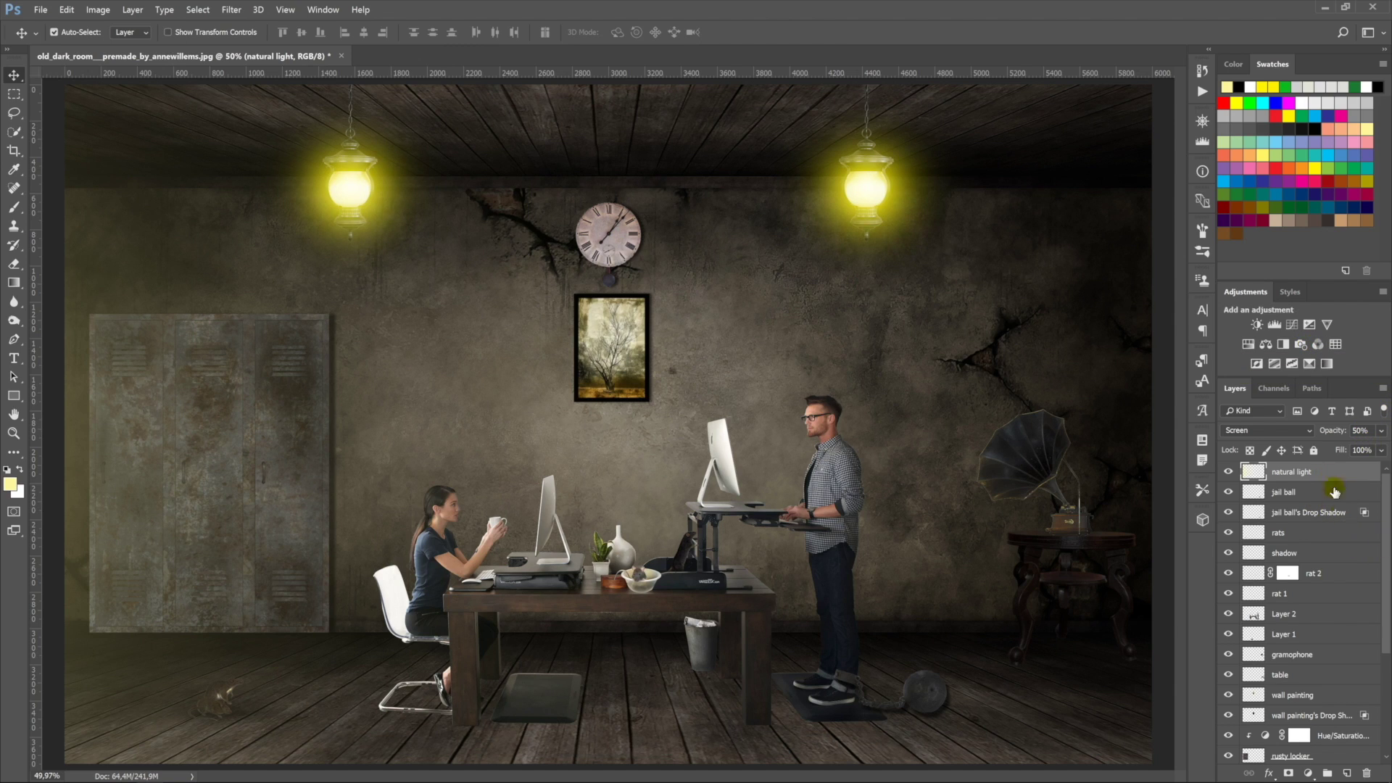
{"action": "left_click", "coordinate": [1305, 614]}
Step: Paint faint black shadows on Layer 2's floor near the table leg and waste bin
{"action": "key", "text": "b"}
{"action": "key", "text": "d"}
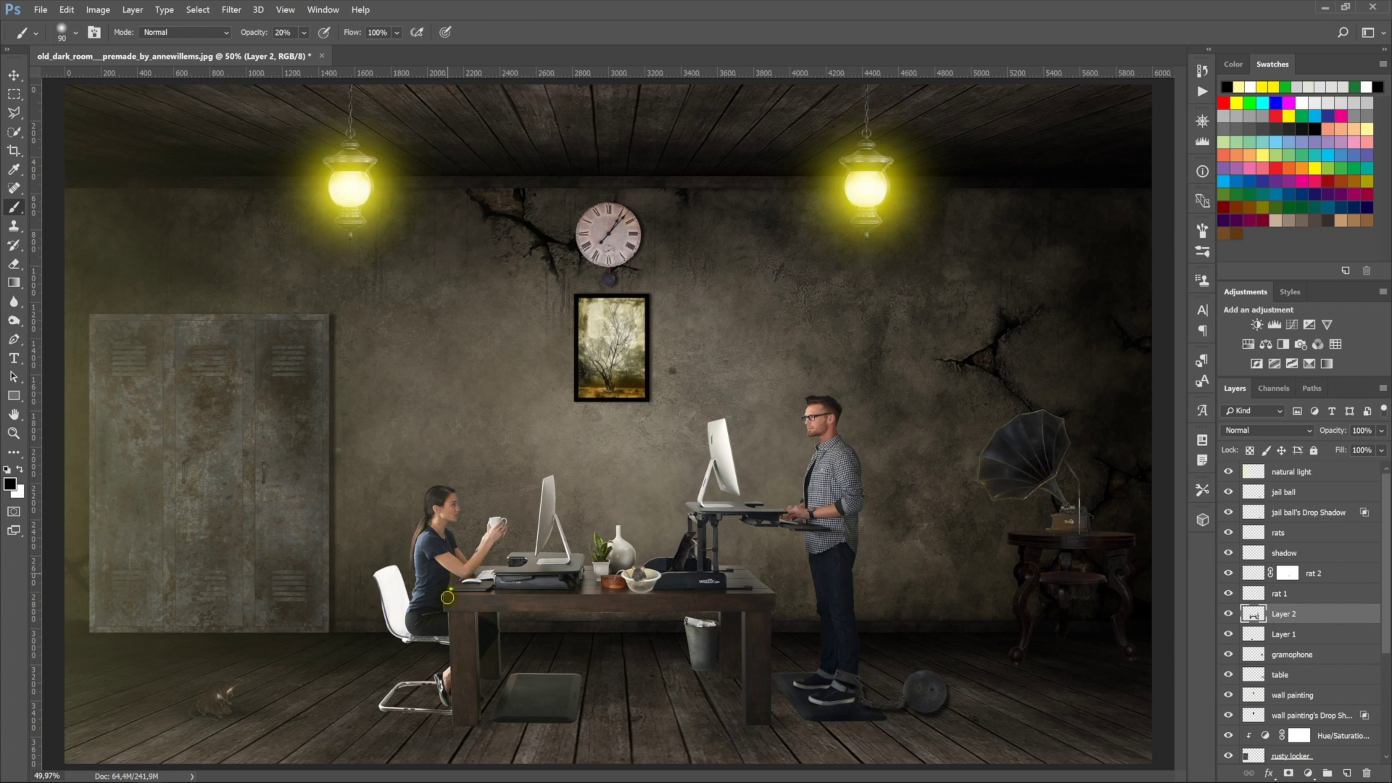
{"action": "key", "text": "bracketleft"}
{"action": "key", "text": "bracketleft"}
{"action": "key", "text": "bracketleft"}
{"action": "left_click_drag", "start_coordinate": [484, 722], "coordinate": [481, 721]}
{"action": "left_click_drag", "start_coordinate": [773, 732], "coordinate": [752, 725]}
{"action": "left_click_drag", "start_coordinate": [707, 673], "coordinate": [718, 665]}
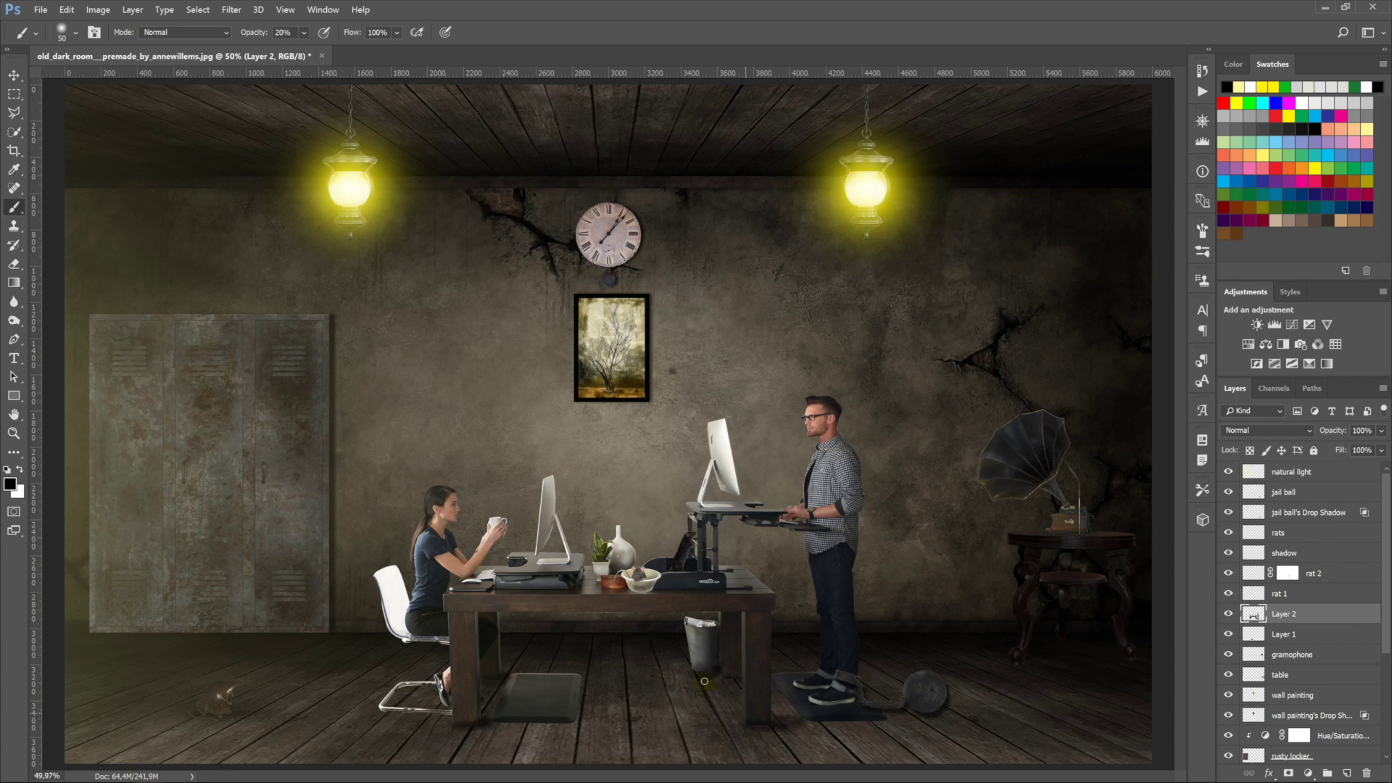
Step: Select all scene layers from Layer 1 up to light 1
{"action": "key", "text": "v"}
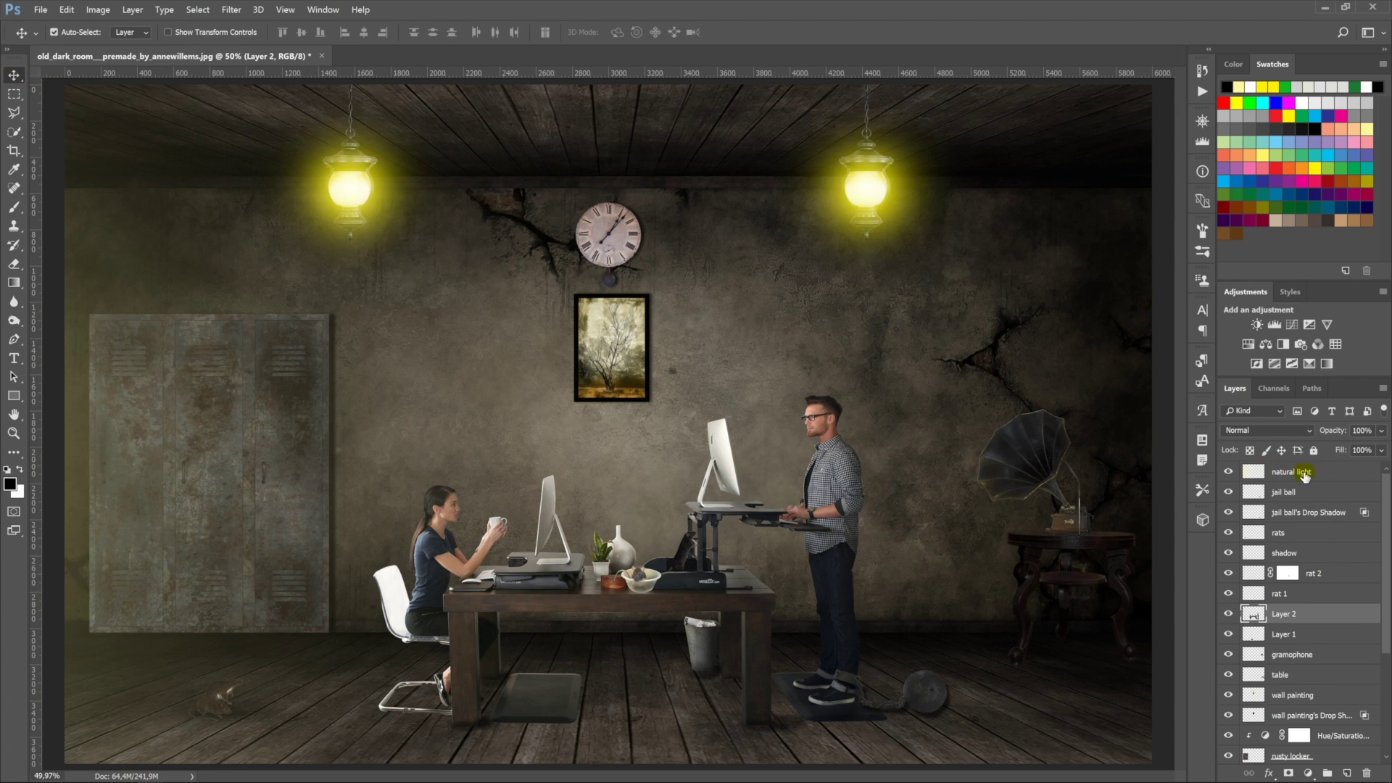
{"action": "scroll", "coordinate": [1304, 475], "scroll_direction": "down", "scroll_amount": 5}
{"action": "left_click", "coordinate": [1334, 709], "text": "shift"}
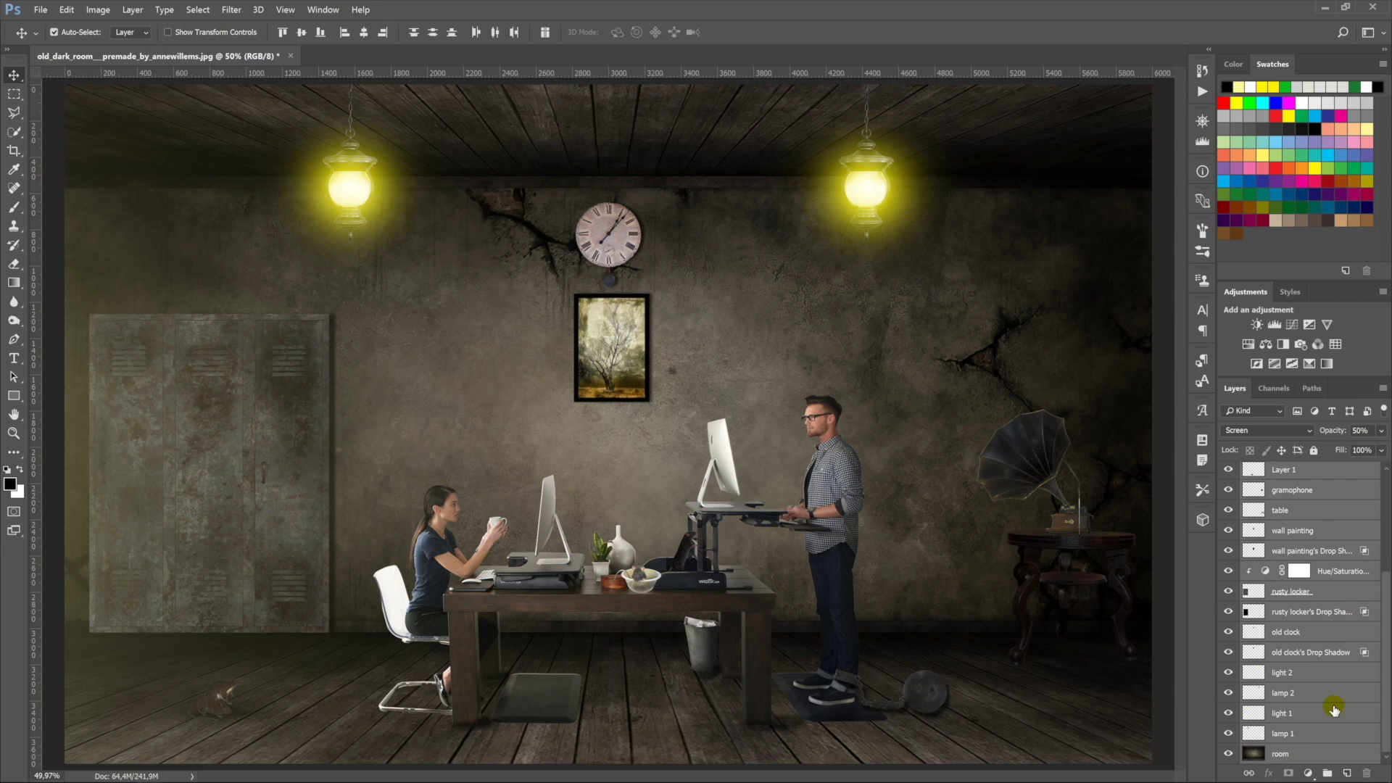
Step: Group the scene layers into Group 1 and stamp a merged visible Layer 3
{"action": "key", "text": "ctrl+g"}
{"action": "key", "text": "ctrl+alt+shift+e"}
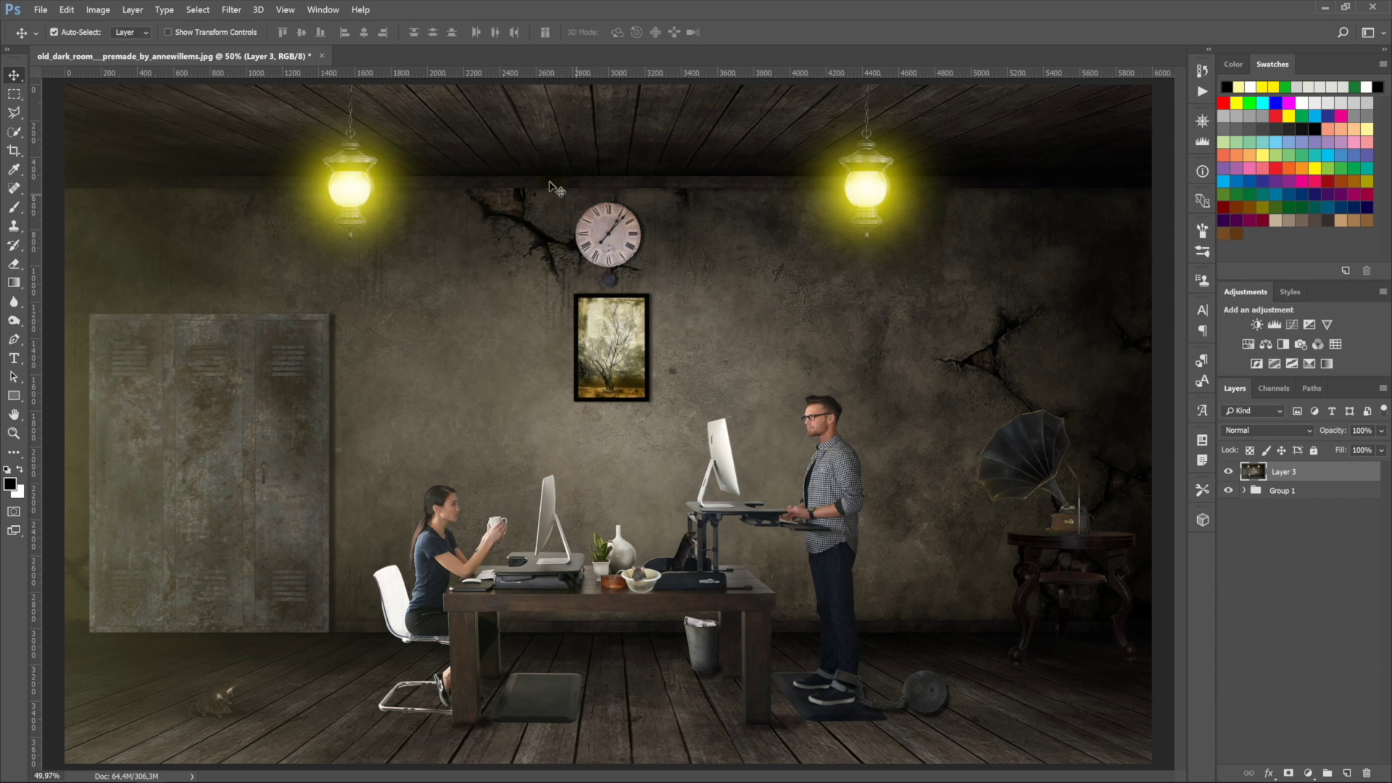
{"action": "left_click", "coordinate": [232, 10]}
{"action": "left_click", "coordinate": [261, 90]}
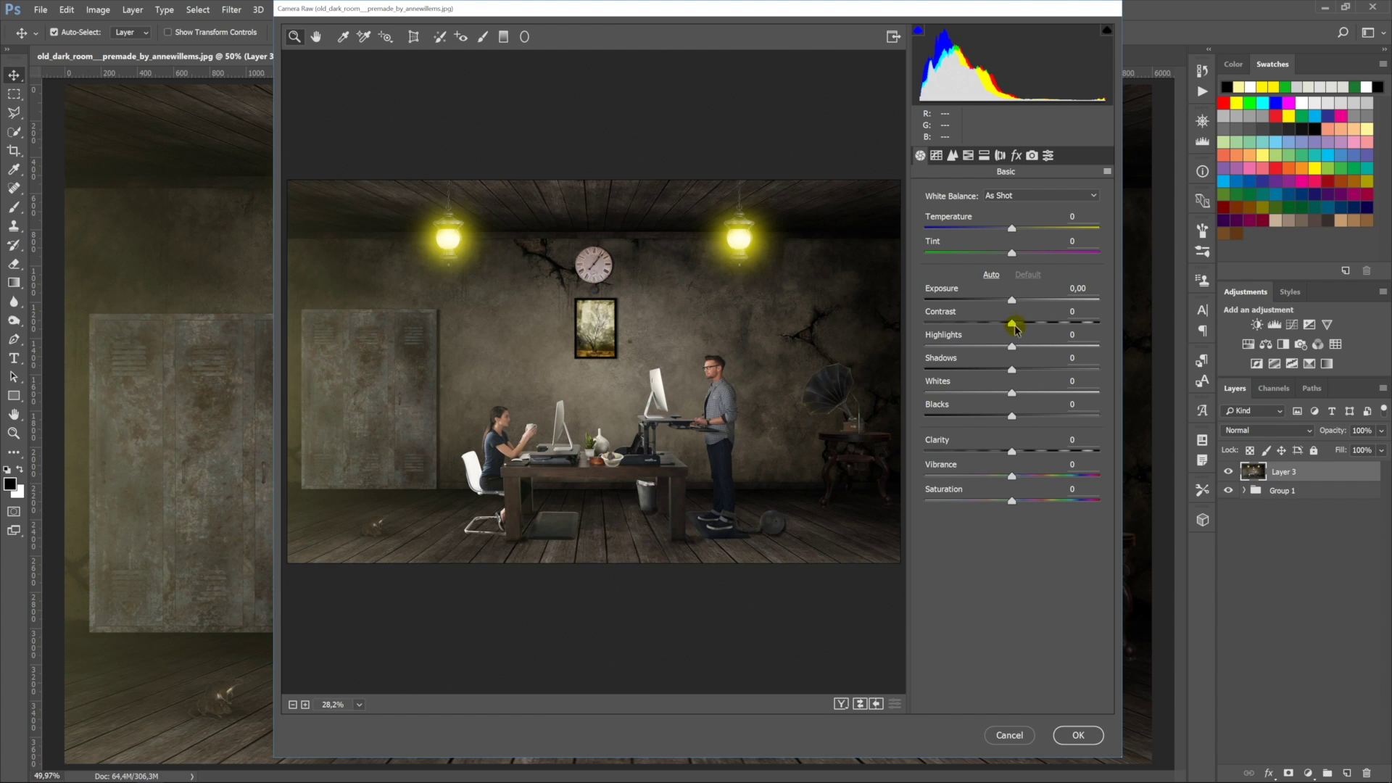
Step: Grade Layer 3 in Camera Raw with more contrast and clarity, Dehaze +9, vignette -16
{"action": "mouse_move", "coordinate": [1011, 323]}
{"action": "left_mouse_down"}
{"action": "mouse_move", "coordinate": [1059, 323]}
{"action": "mouse_move", "coordinate": [998, 371]}
{"action": "mouse_move", "coordinate": [1027, 392]}
{"action": "mouse_move", "coordinate": [999, 415]}
{"action": "mouse_move", "coordinate": [1022, 451]}
{"action": "left_mouse_up"}
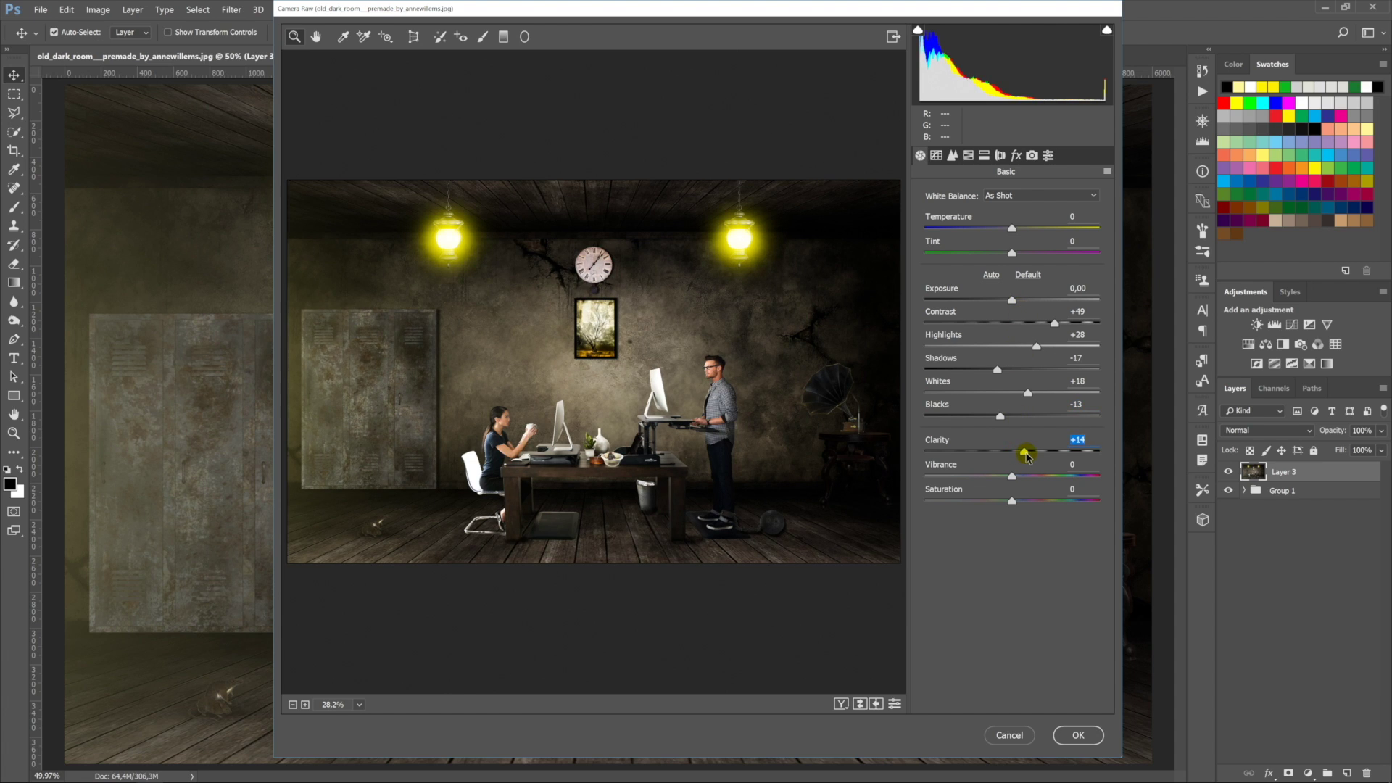
{"action": "left_click", "coordinate": [1016, 155]}
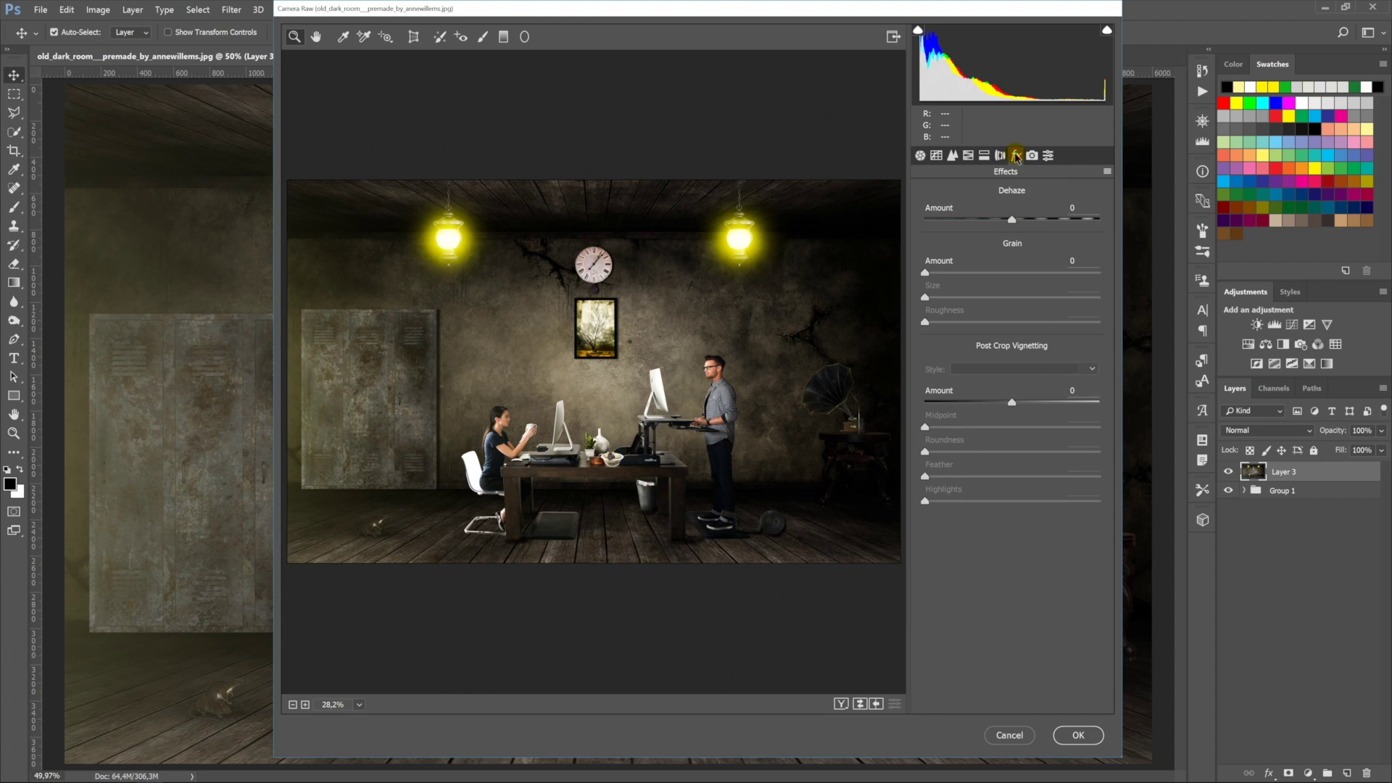
{"action": "left_click_drag", "start_coordinate": [1011, 219], "coordinate": [1020, 221]}
{"action": "left_click_drag", "start_coordinate": [1011, 403], "coordinate": [999, 404]}
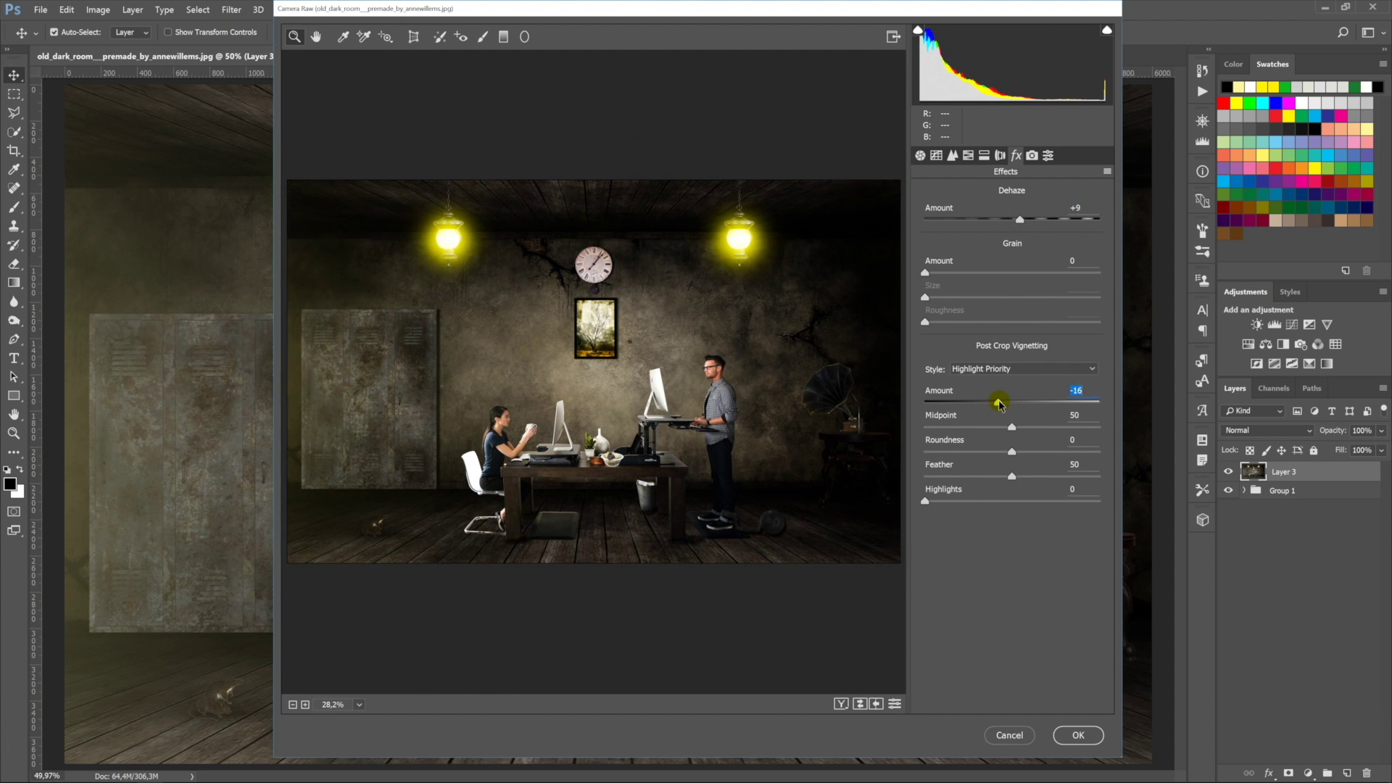
{"action": "left_click", "coordinate": [1078, 735]}
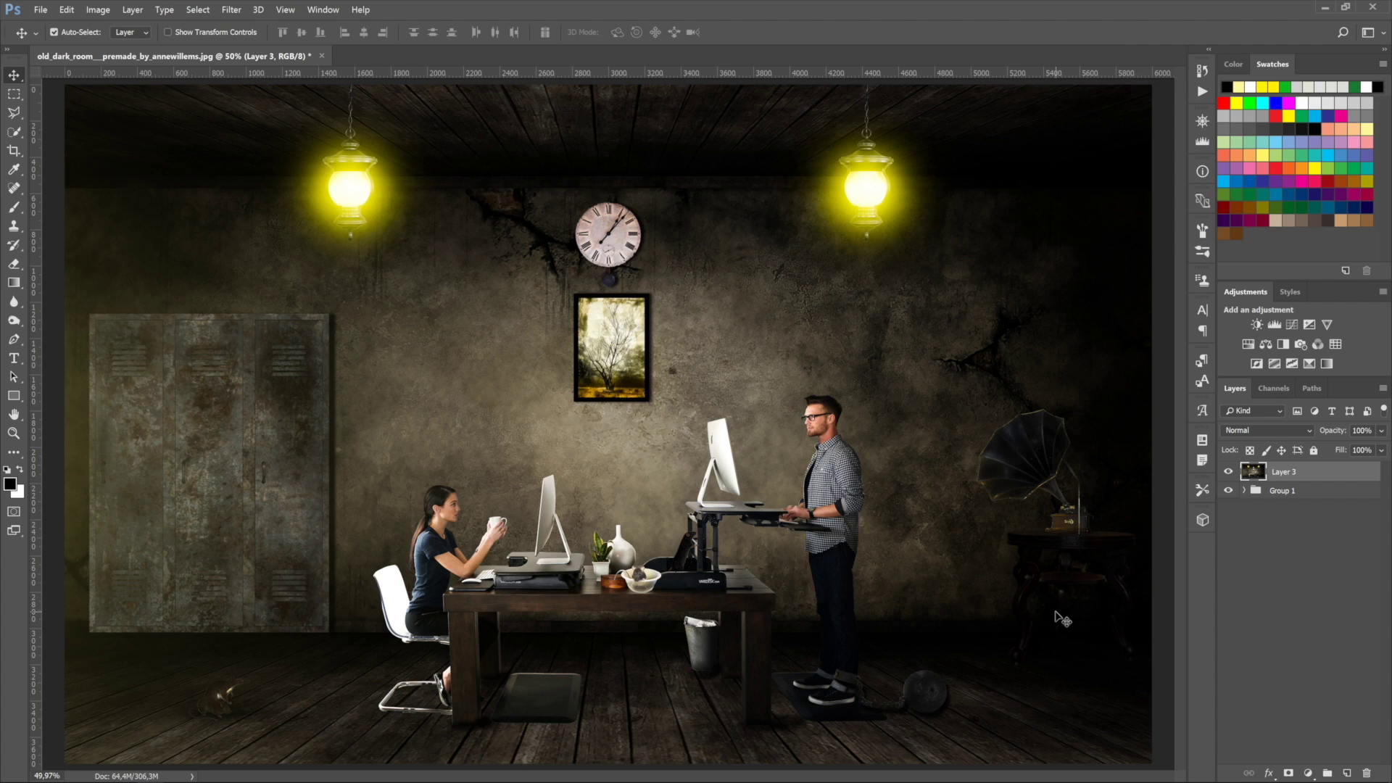
Step: Add a Color Balance adjustment with midtones set to -14/0/+11
{"action": "left_click", "coordinate": [1308, 773]}
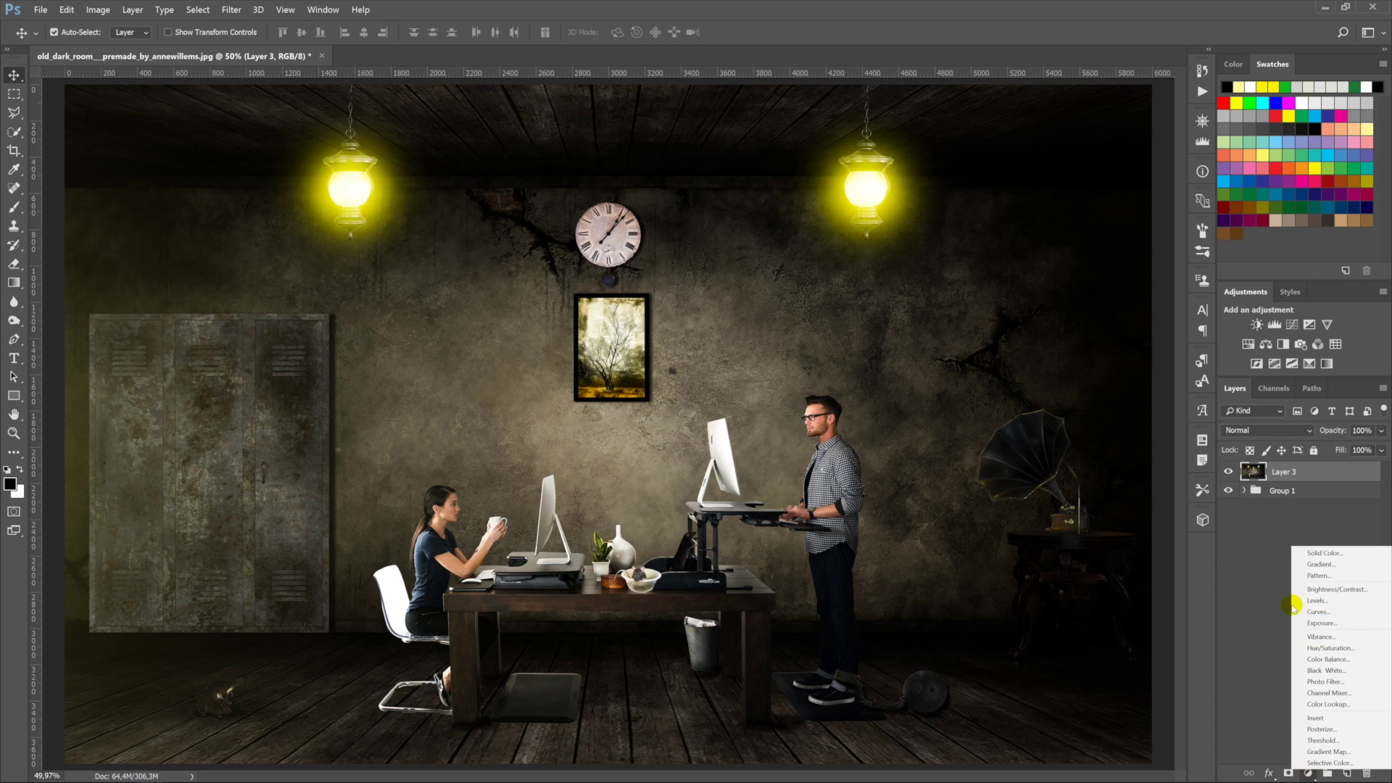
{"action": "left_click", "coordinate": [1328, 659]}
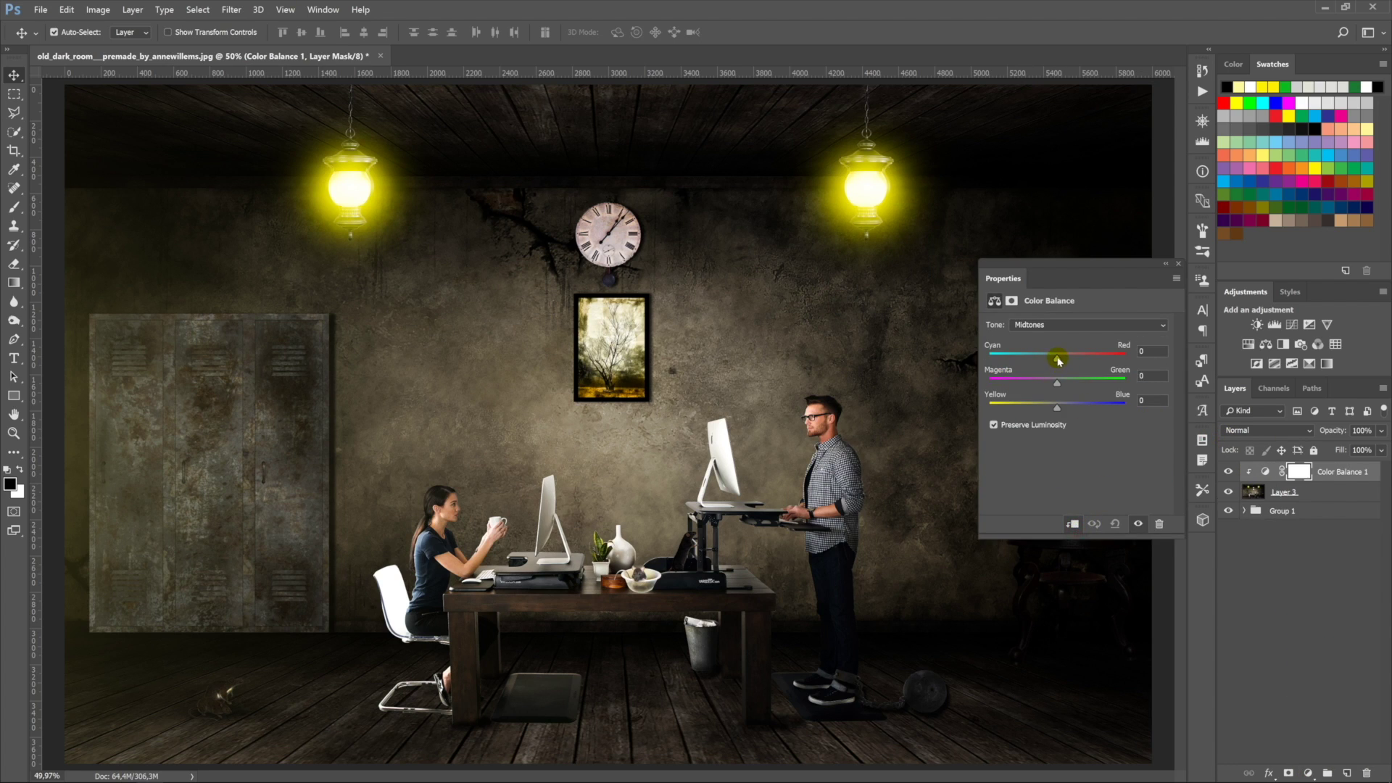
{"action": "left_click_drag", "start_coordinate": [1058, 359], "coordinate": [1049, 357]}
{"action": "left_click_drag", "start_coordinate": [1057, 408], "coordinate": [1065, 409]}
Step: Set the Color Balance shadows to +4/0/-4 and highlights to -2/0/+5
{"action": "left_click", "coordinate": [1038, 324]}
{"action": "left_click_drag", "start_coordinate": [1057, 359], "coordinate": [1060, 358]}
{"action": "left_click_drag", "start_coordinate": [1057, 407], "coordinate": [1055, 411]}
{"action": "left_click", "coordinate": [1038, 324]}
{"action": "left_click", "coordinate": [1038, 352]}
{"action": "left_click_drag", "start_coordinate": [1058, 359], "coordinate": [1055, 359]}
{"action": "left_click_drag", "start_coordinate": [1057, 407], "coordinate": [1061, 408]}
{"action": "left_click", "coordinate": [1178, 263]}
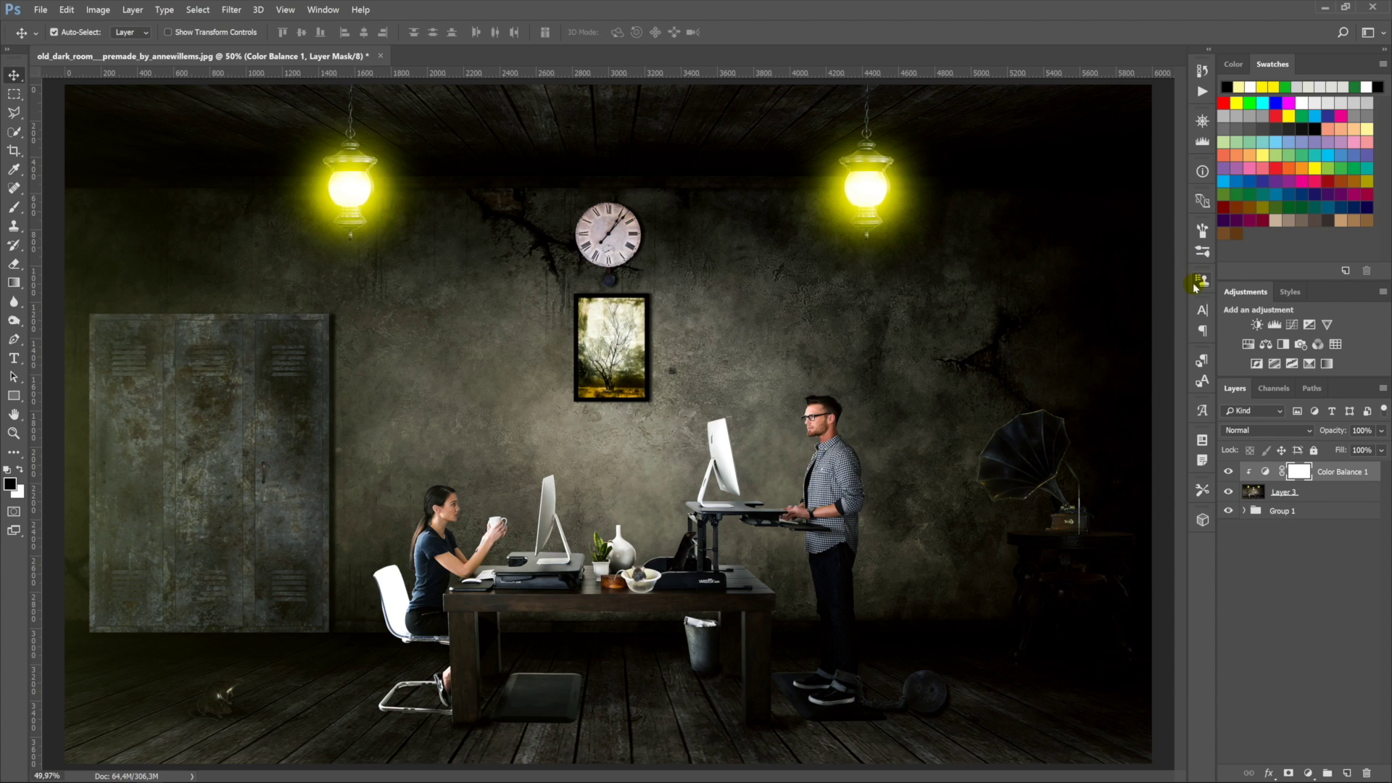